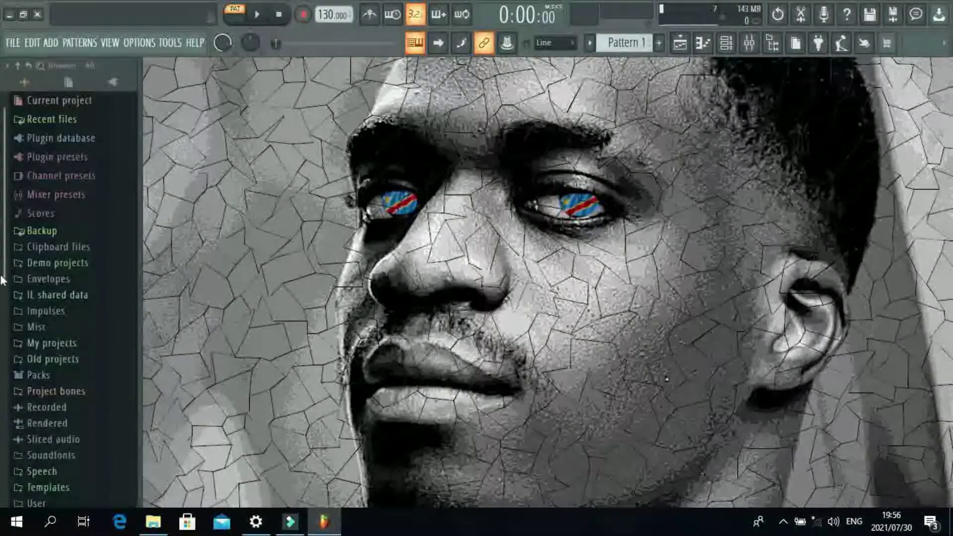
Open the looperman folder inside User > packs in the browser to list its loops
scroll(2, 442, down, 1)
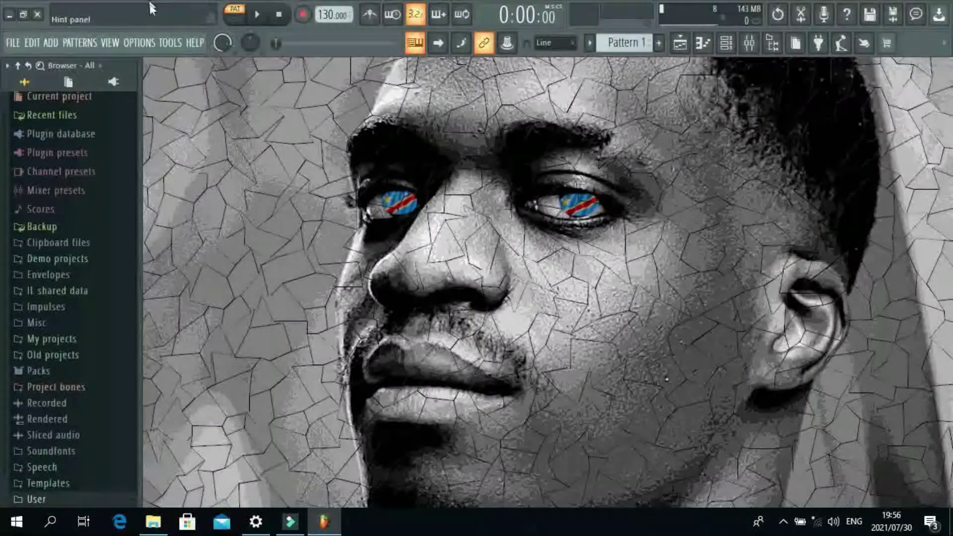
click(44, 501)
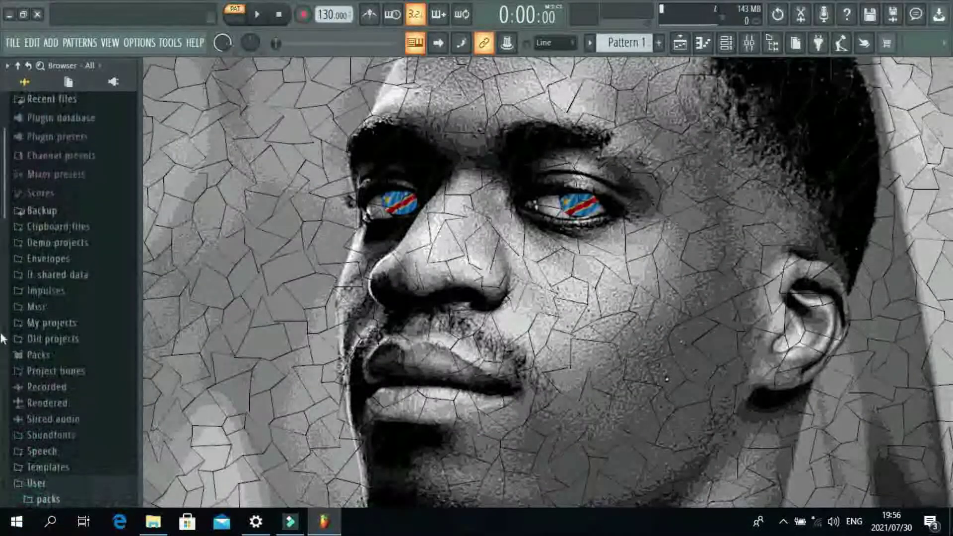
scroll(18, 393, down, 4)
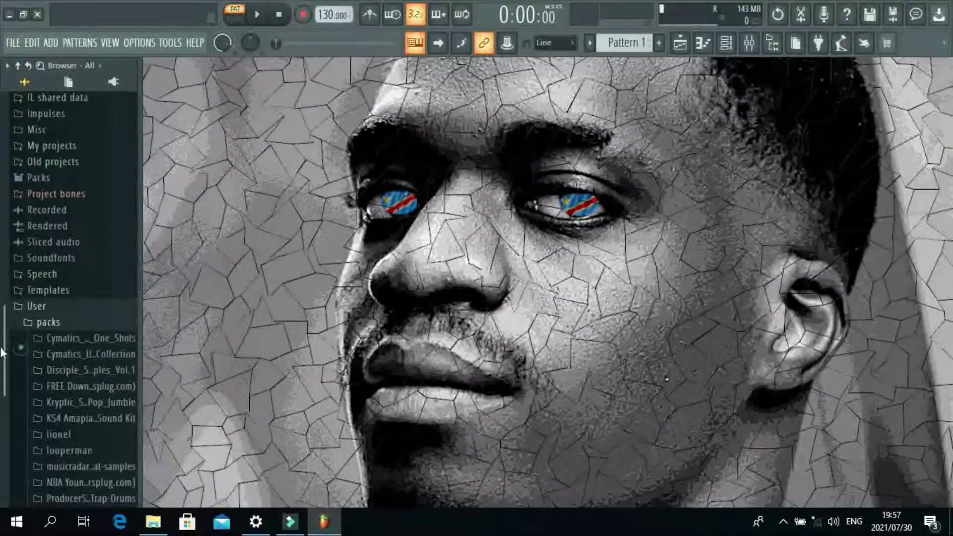
scroll(6, 388, down, 3)
drag(107, 294, 62, 372)
click(62, 371)
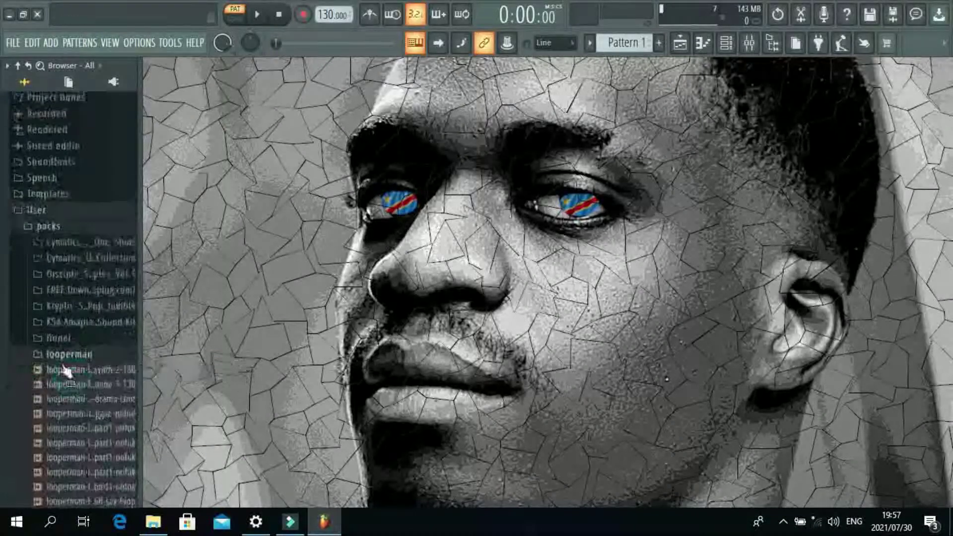
drag(5, 149, 7, 176)
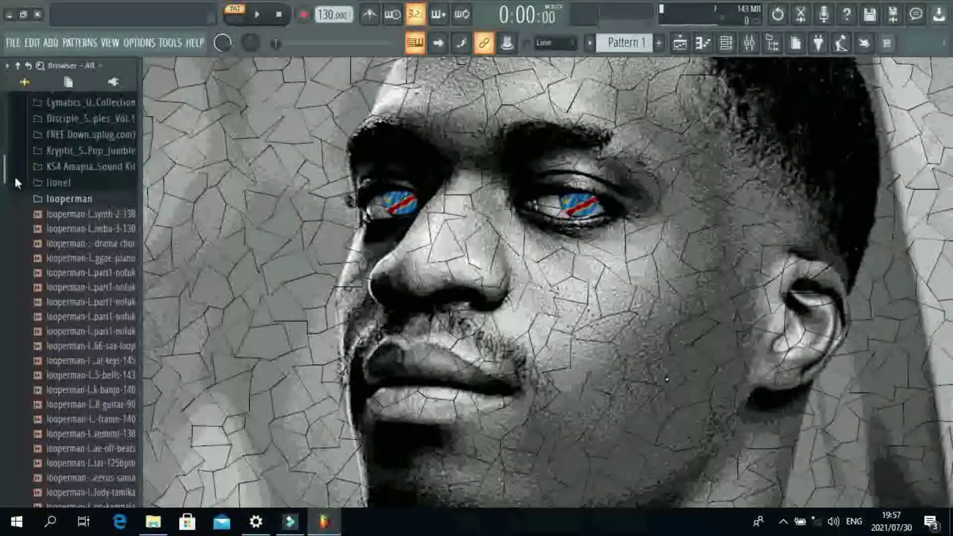
Audition the looperman loops one after another, from the synth-2-130 loop to the majestic-future-type-brass loop
click(77, 217)
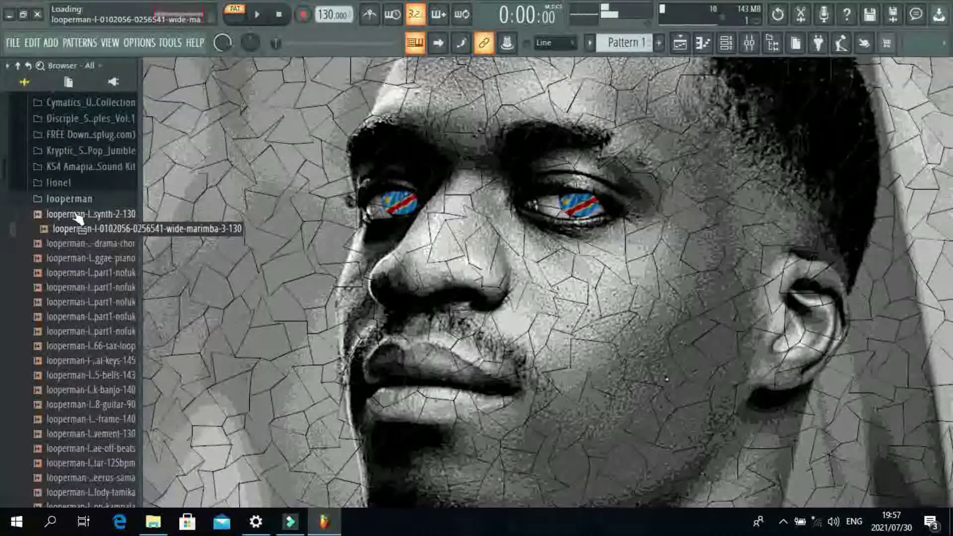
key(Down)
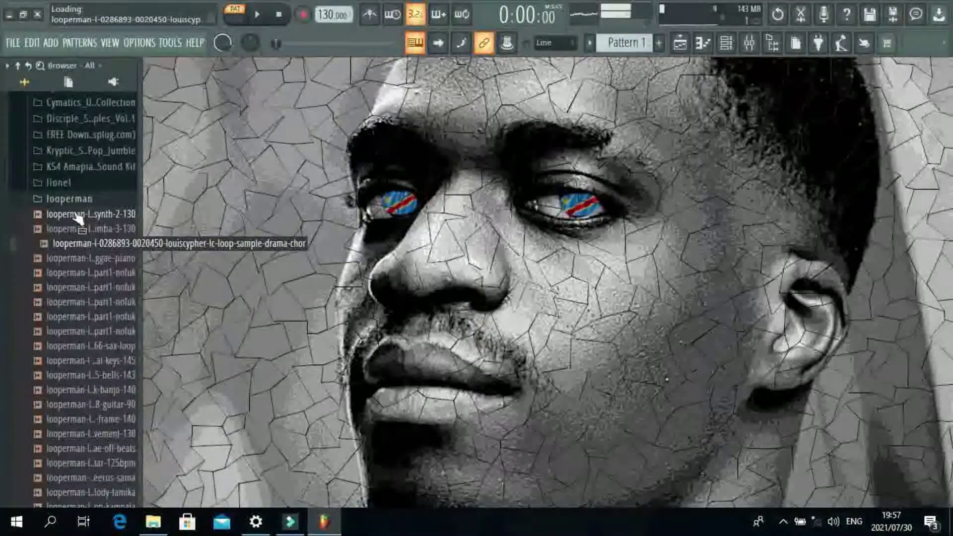
key(Down)
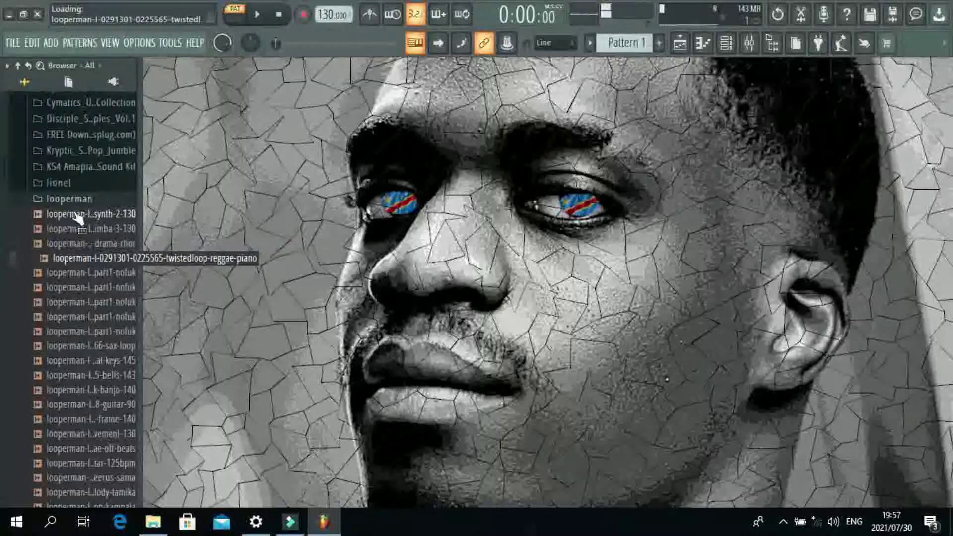
key(Down)
key(Down)
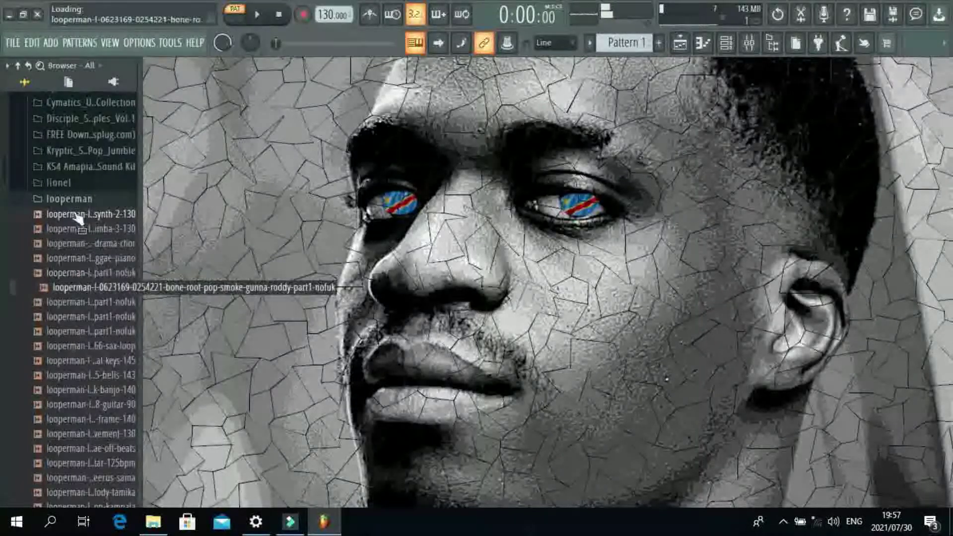
key(Down)
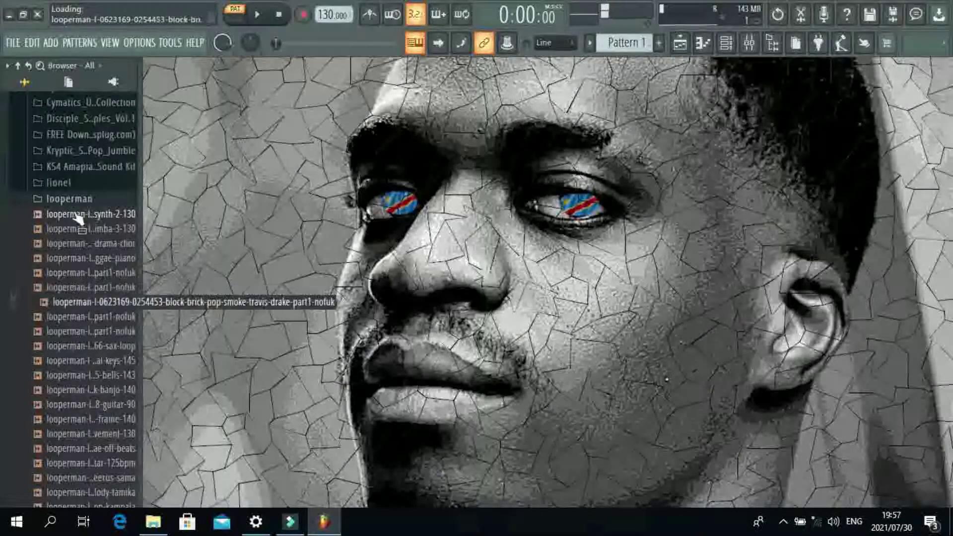
key(Down)
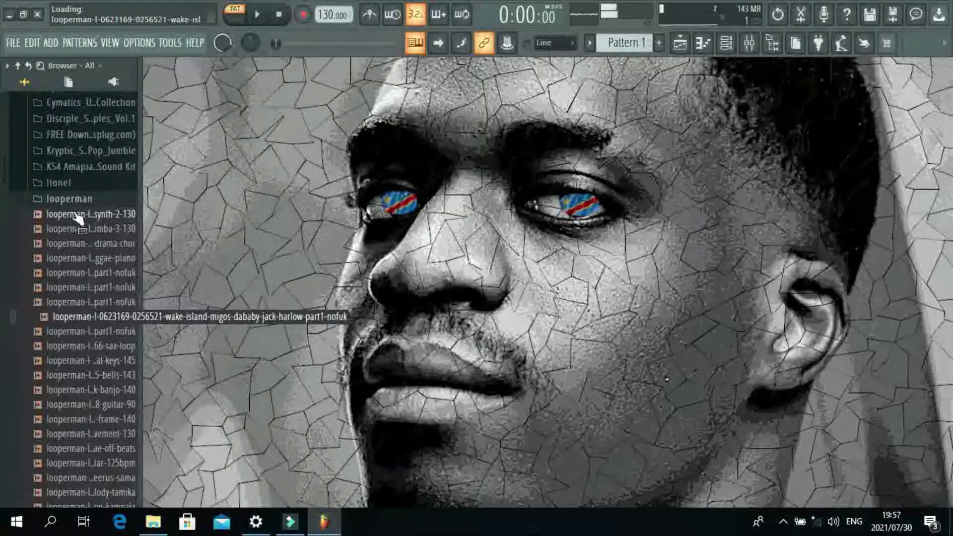
key(Down)
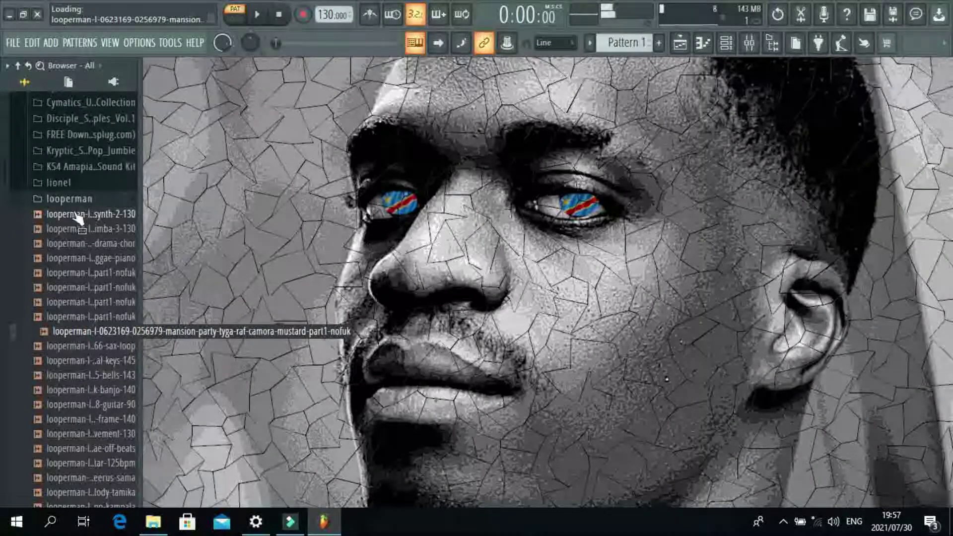
key(space)
key(space)
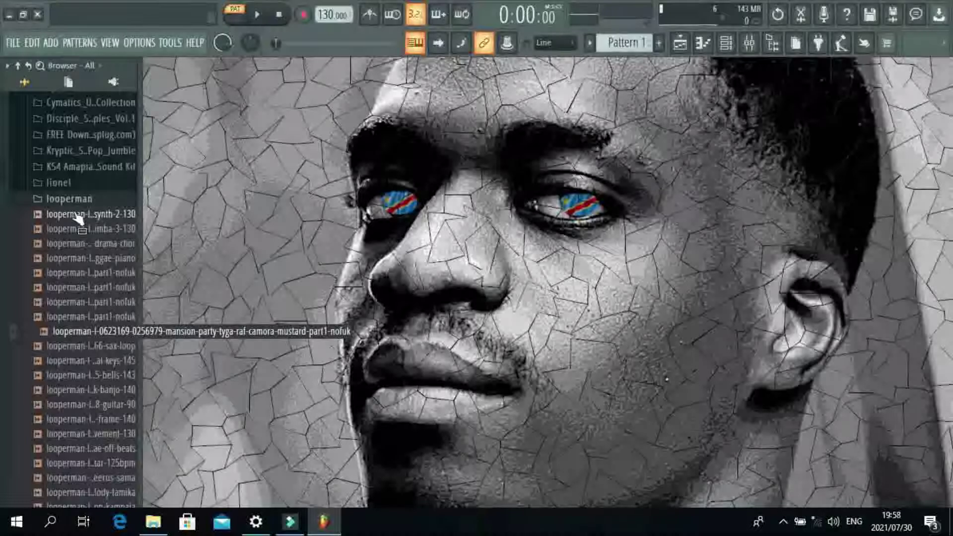
key(Down)
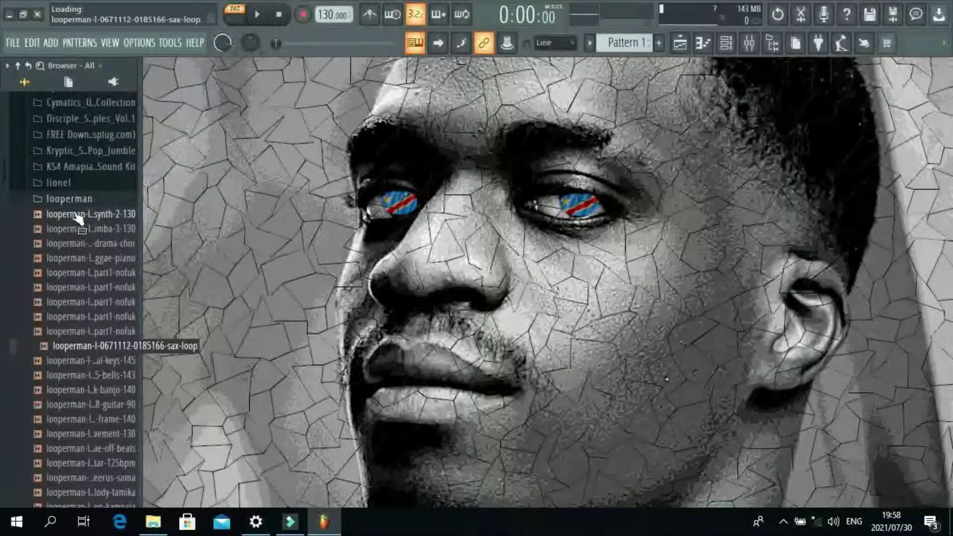
key(Down)
key(Down)
key(Down)
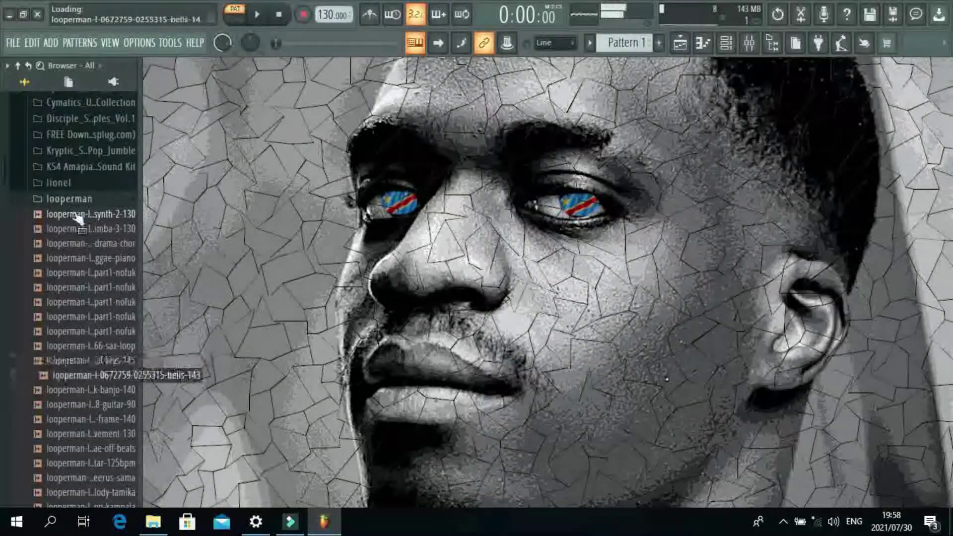
key(Down)
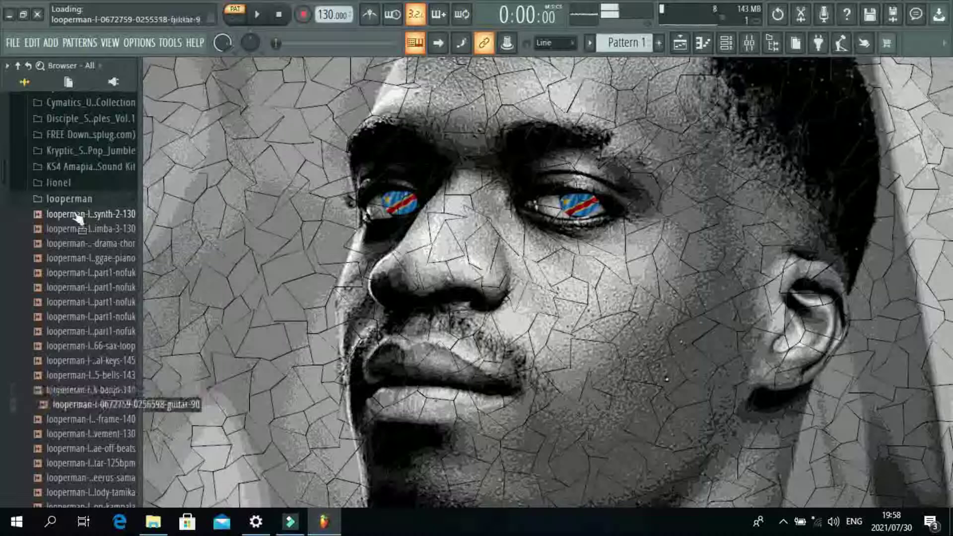
key(Down)
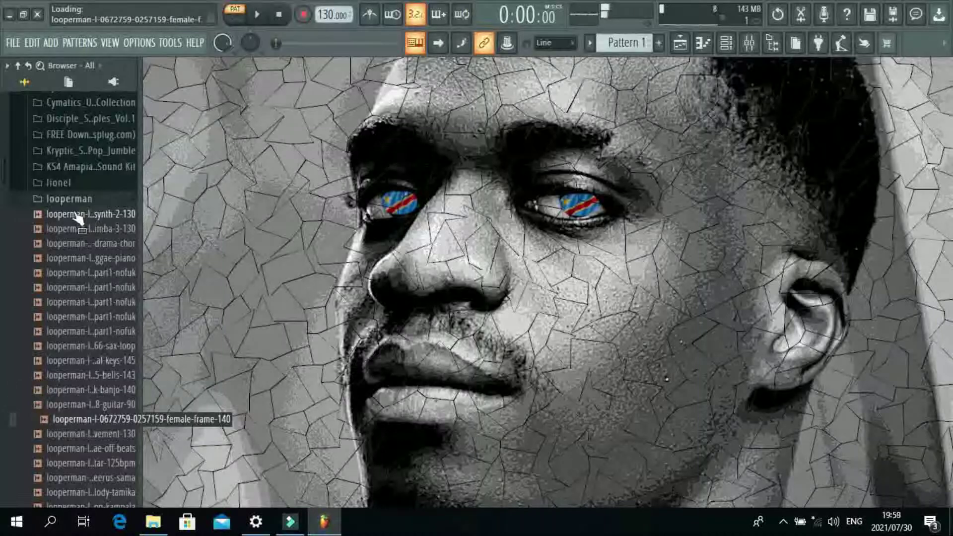
key(Down)
key(Down)
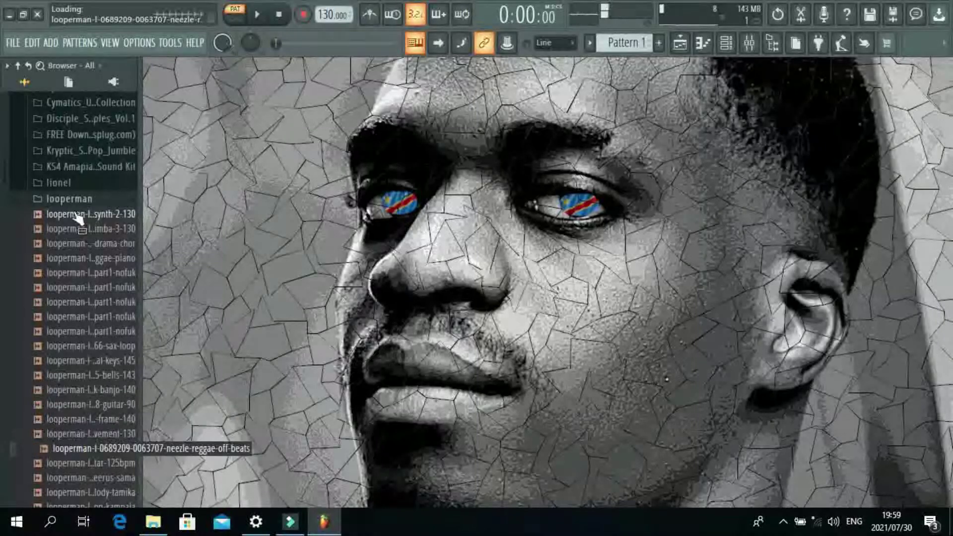
key(Down)
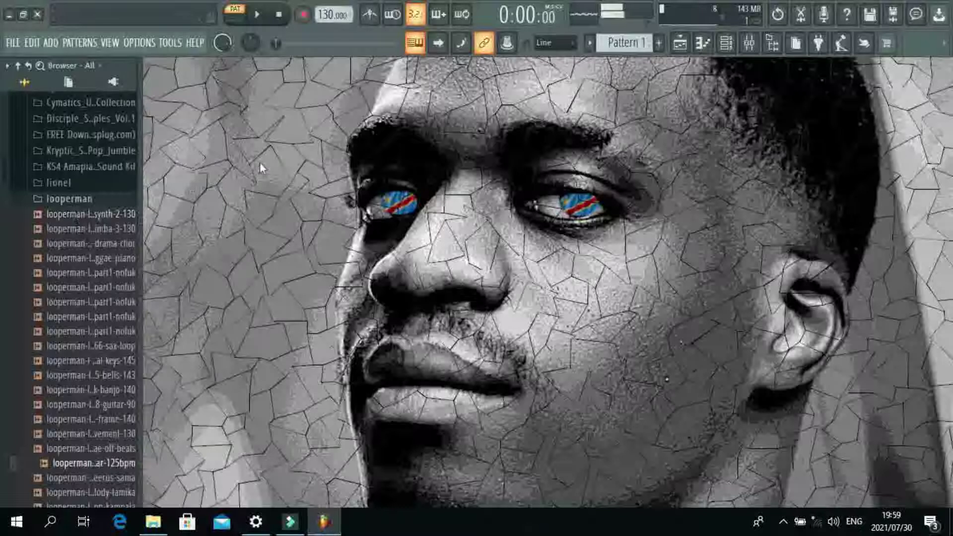
key(Down)
key(Down)
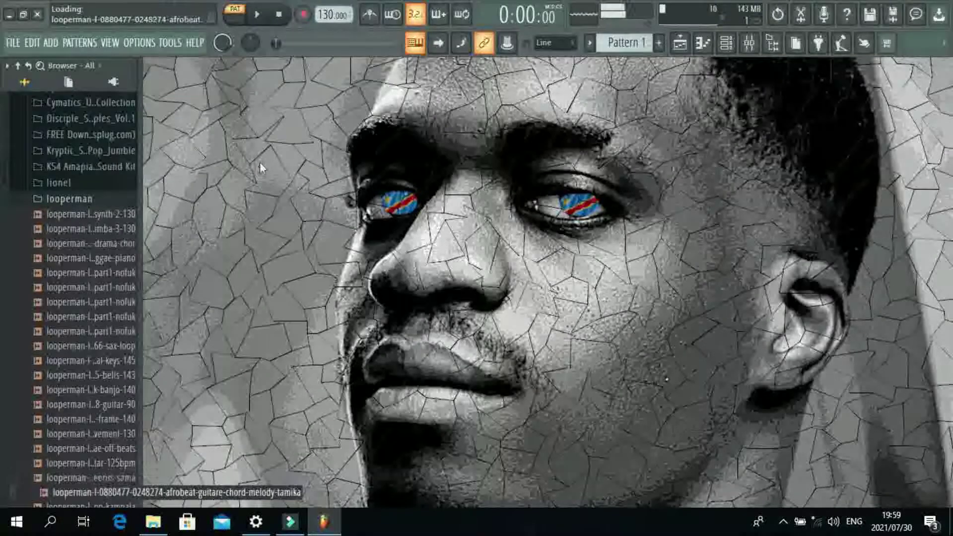
key(Down)
key(Down)
key(Down)
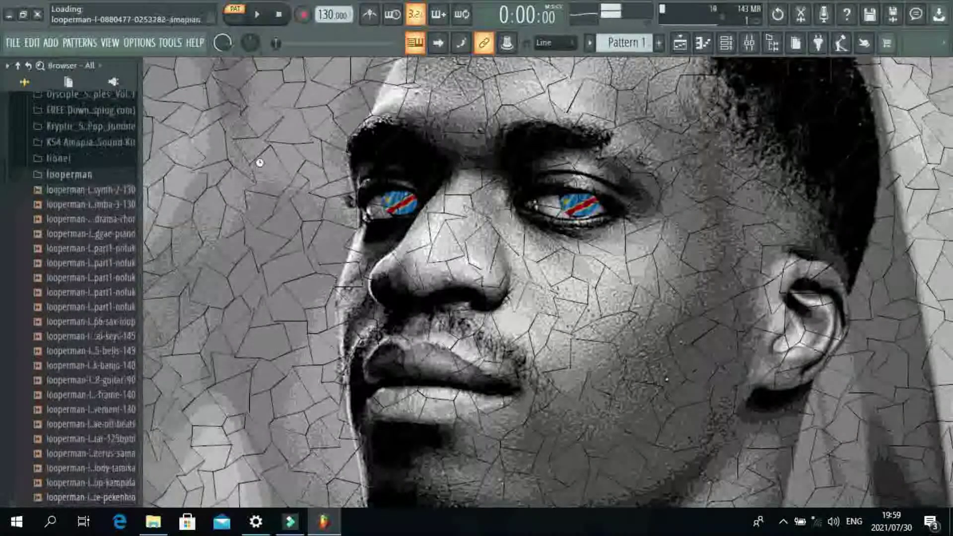
key(Down)
key(Down)
key(Down)
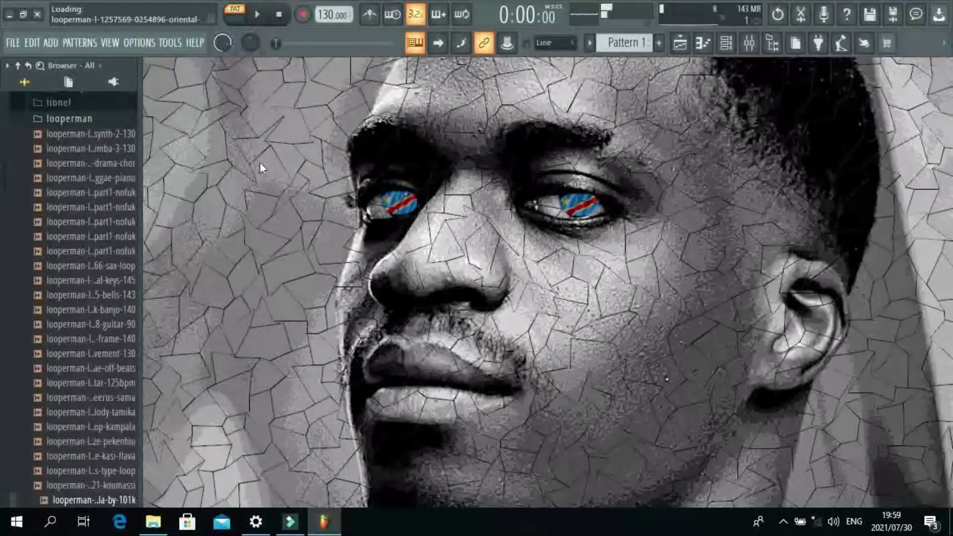
key(Down)
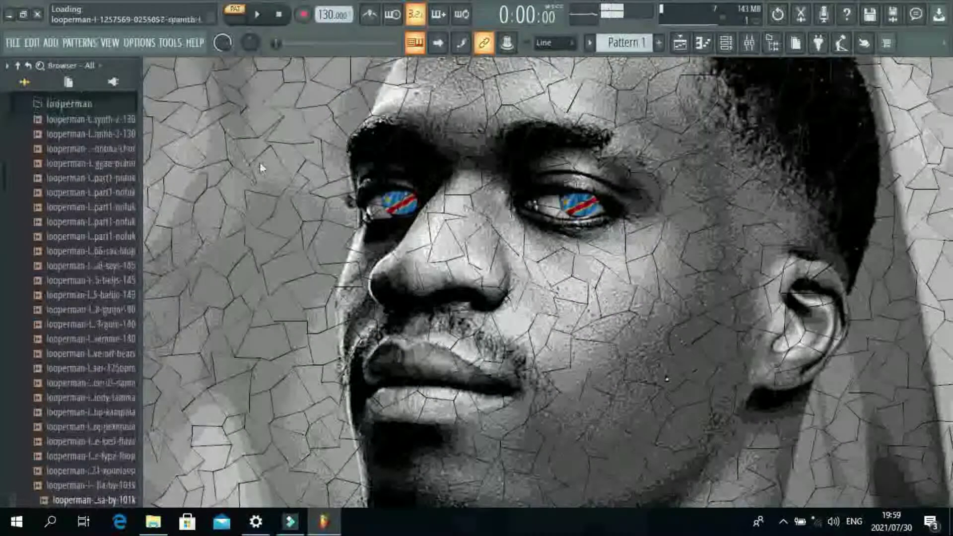
key(Down)
key(Down)
key(Down)
key(Down)
key(Down)
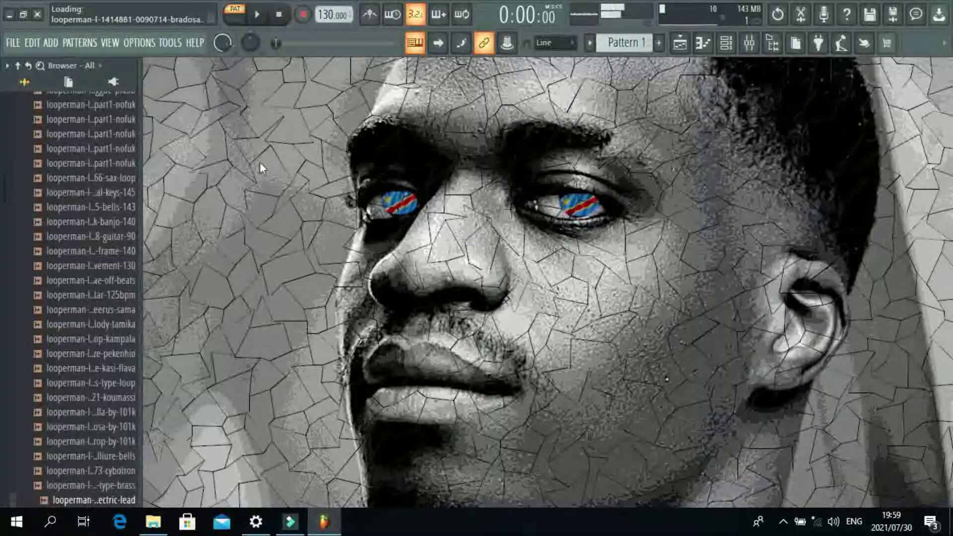
key(Up)
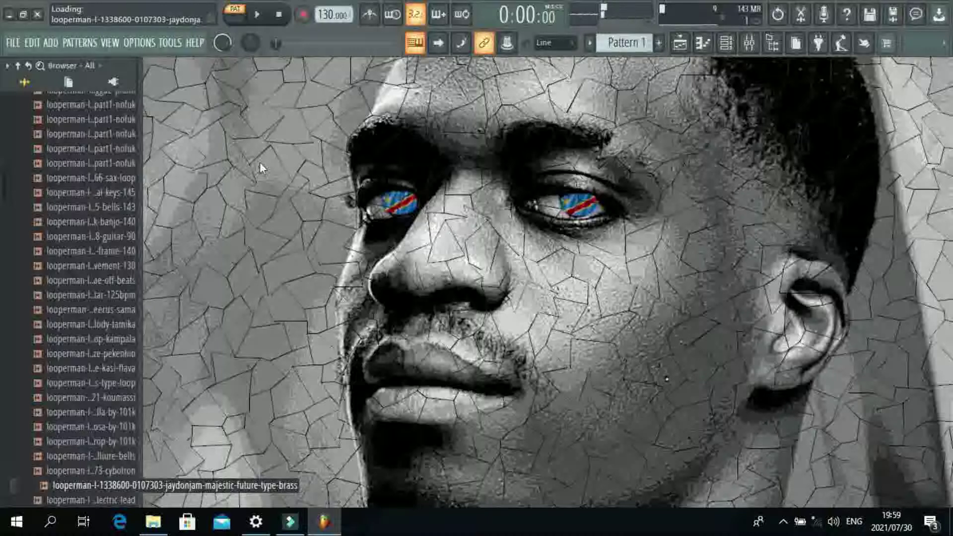
key(Down)
key(Up)
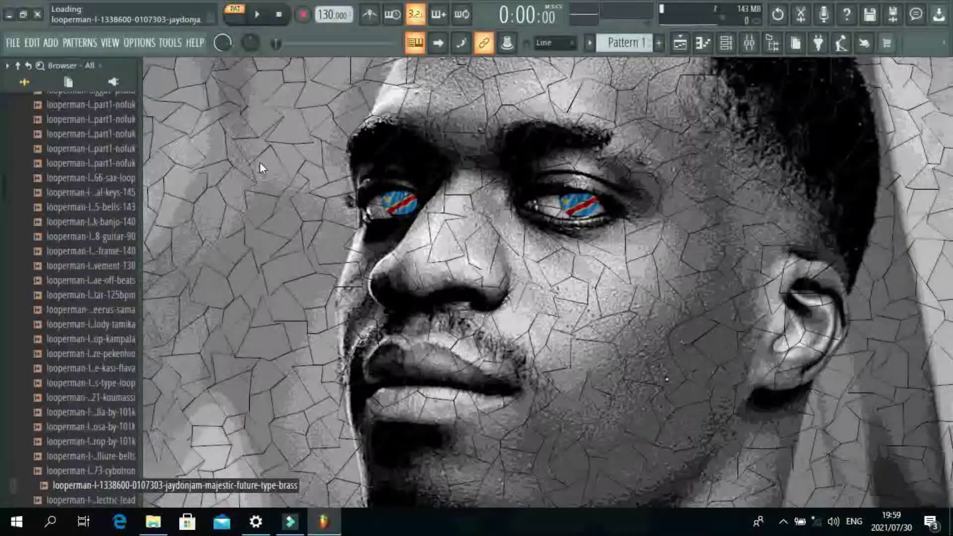
Place the majestic-future-type-brass loop at the start of Track 1 in the Playlist
click(680, 44)
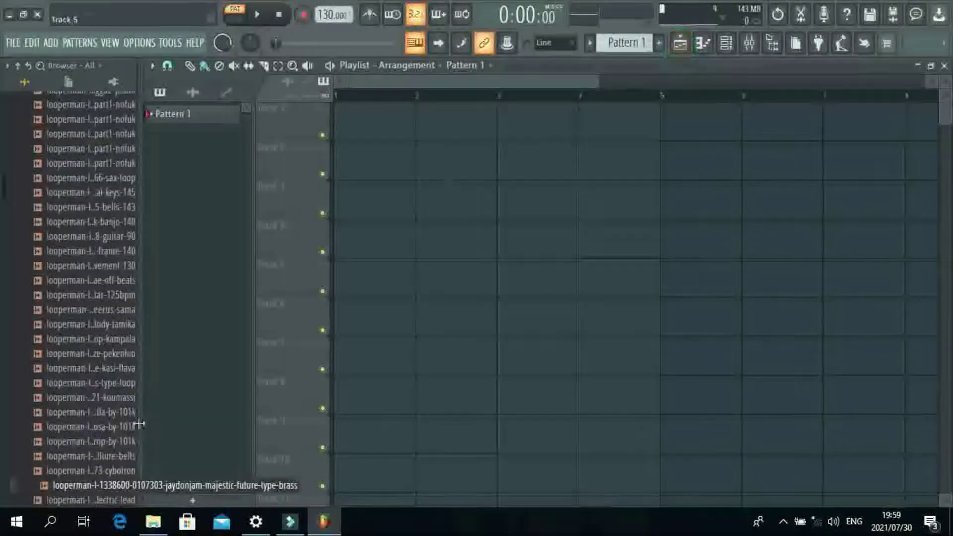
drag(74, 486, 348, 129)
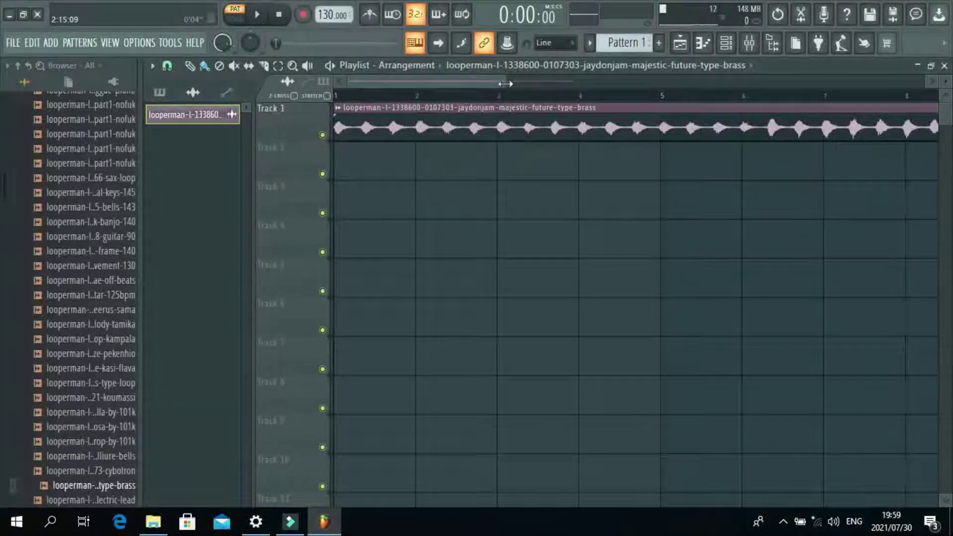
drag(505, 83, 827, 143)
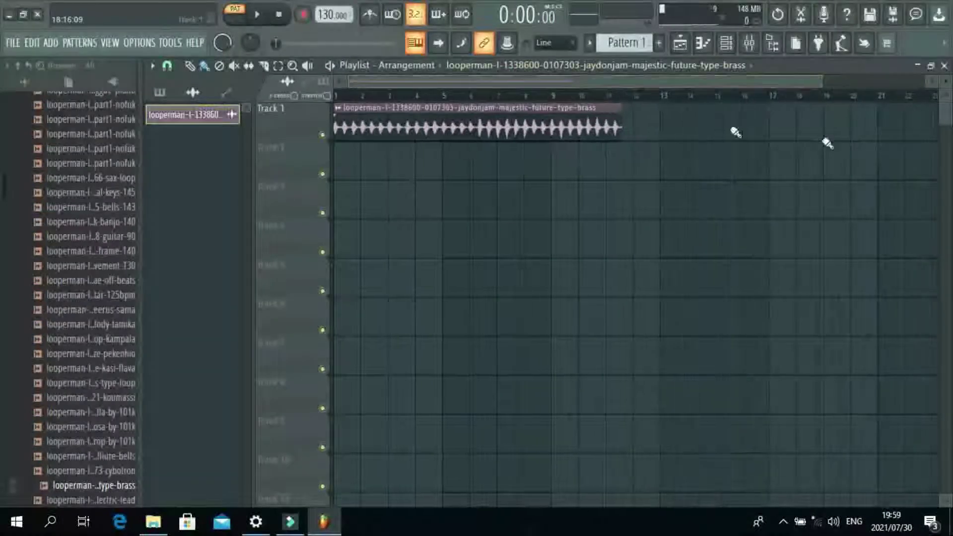
Set the project tempo to 98 BPM and play the brass loop through in song mode
drag(327, 18, 327, 39)
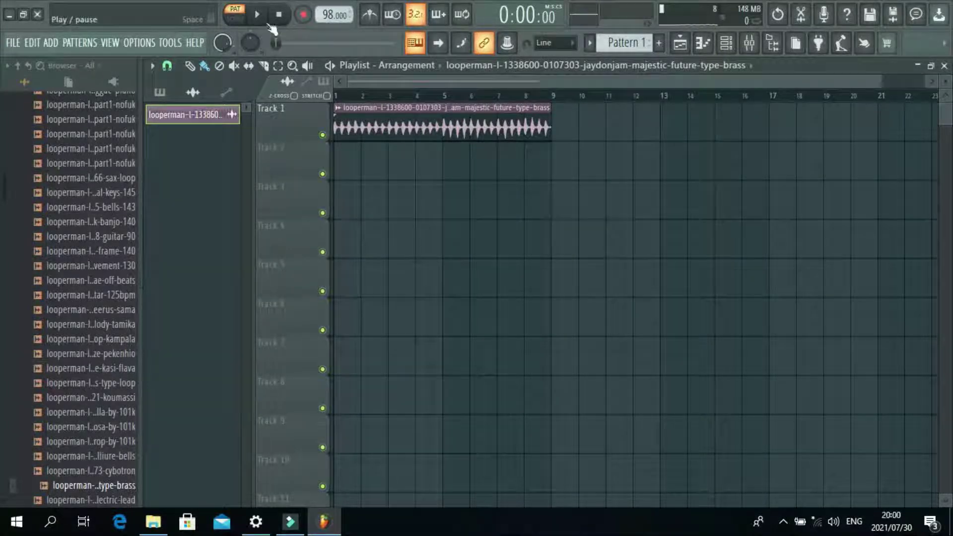
click(233, 16)
click(257, 18)
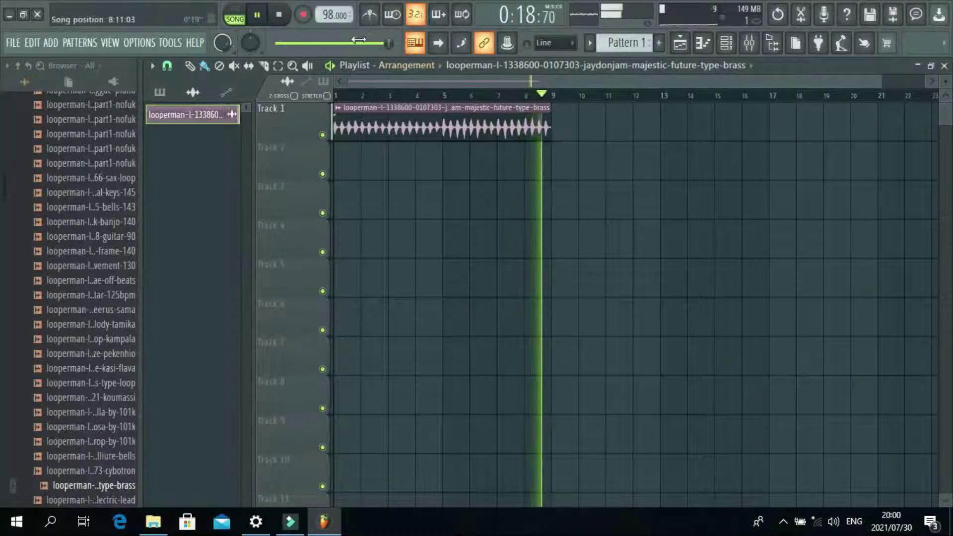
key(space)
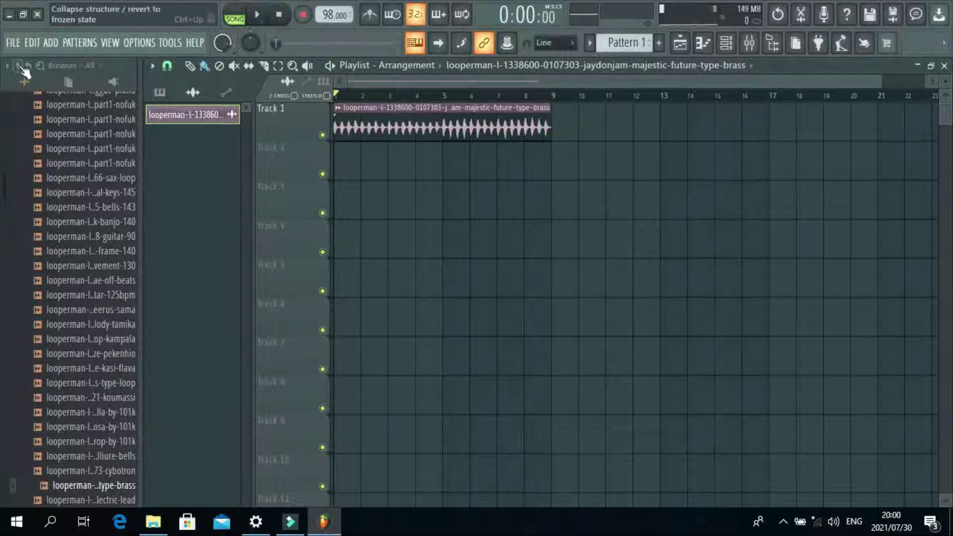
Open the 808s folder of the Zaytoven kit inside User > packs in the browser
click(17, 66)
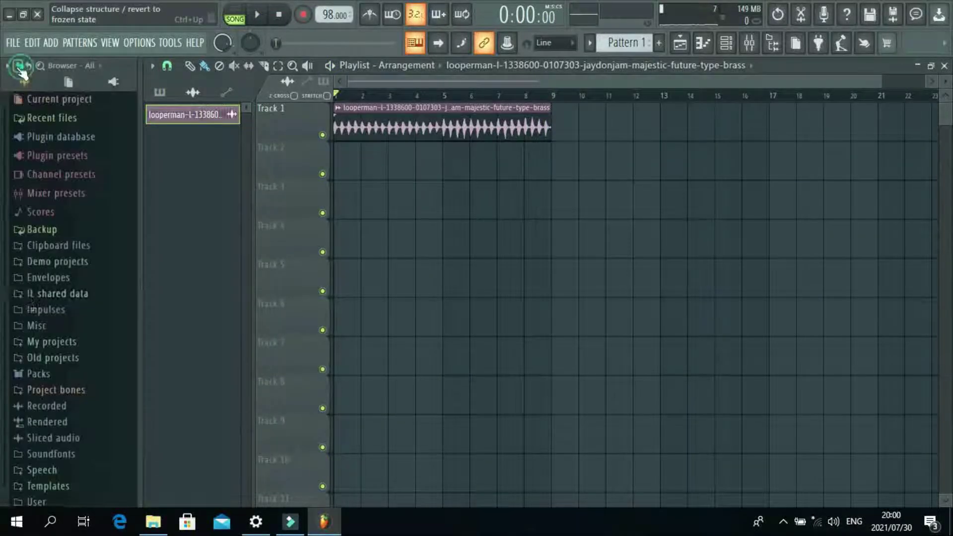
click(22, 503)
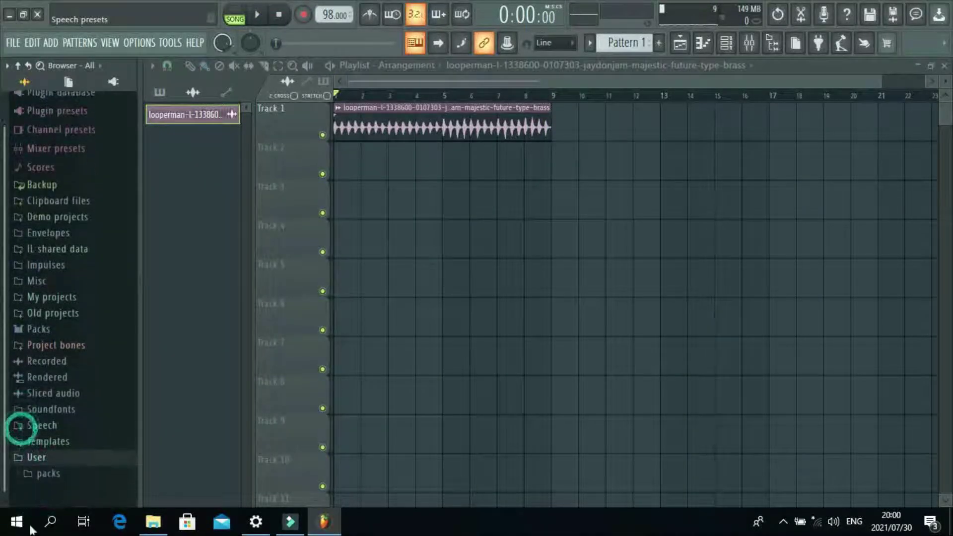
click(38, 501)
scroll(35, 447, up, 1)
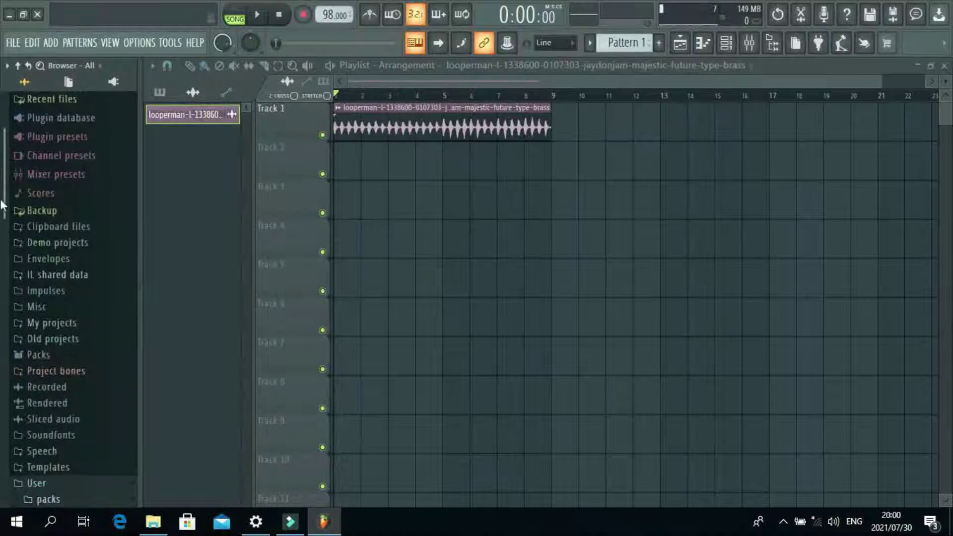
scroll(37, 363, down, 10)
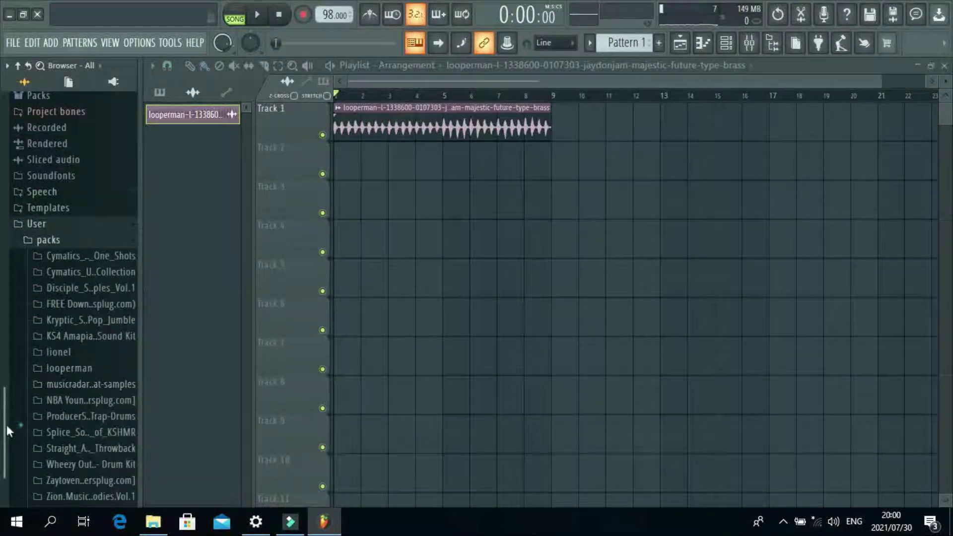
scroll(6, 447, down, 1)
scroll(3, 484, up, 1)
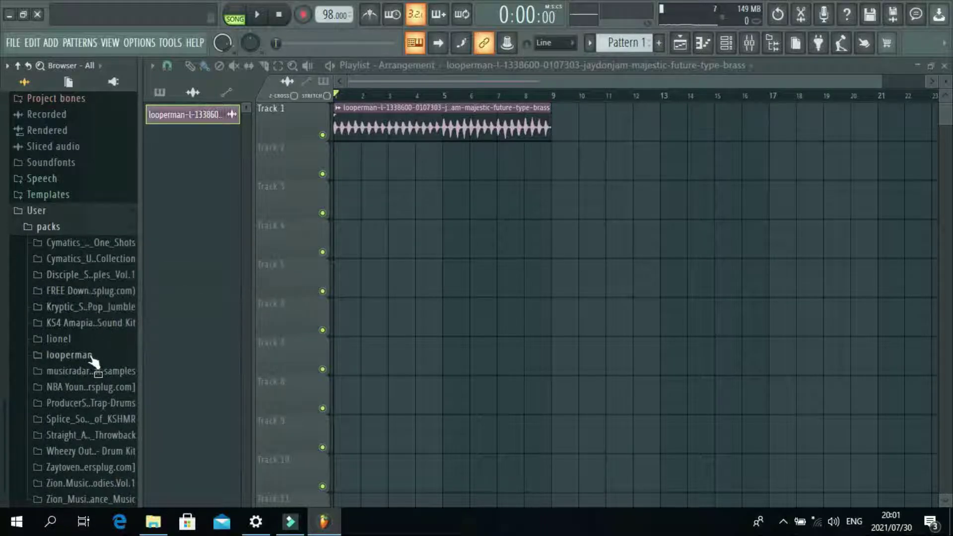
click(78, 469)
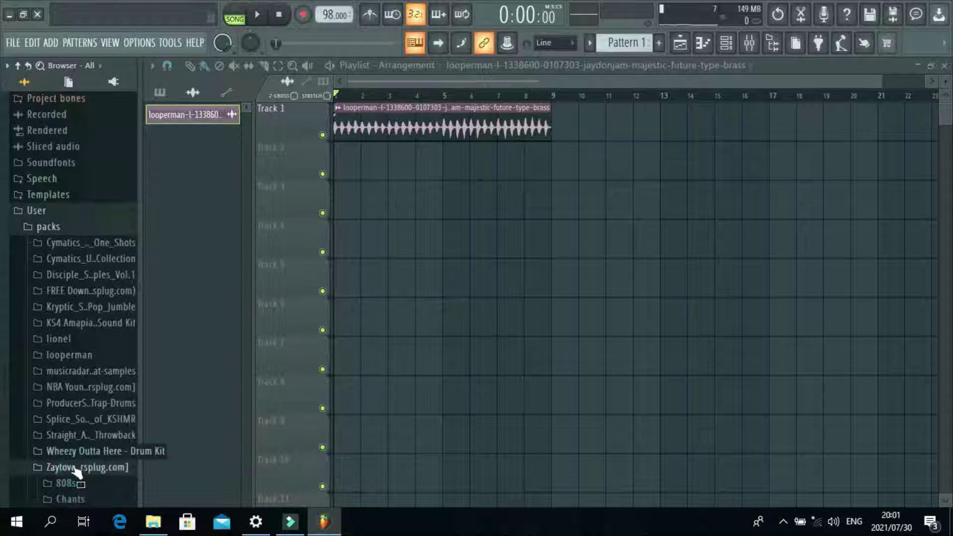
click(64, 483)
drag(1, 358, 8, 423)
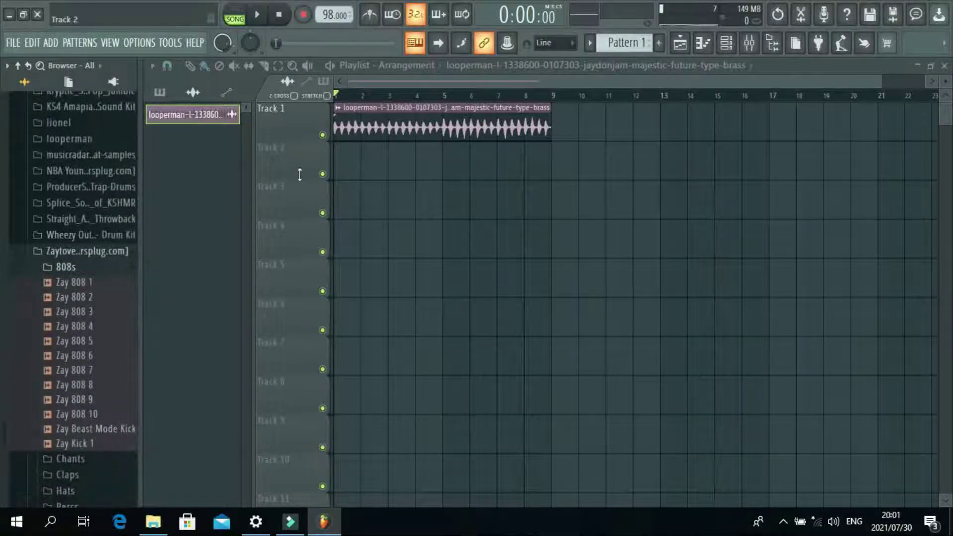
Audition the Zay 808 1 and Zay 808 2 samples against the playing brass loop
drag(79, 282, 82, 284)
key(space)
click(79, 283)
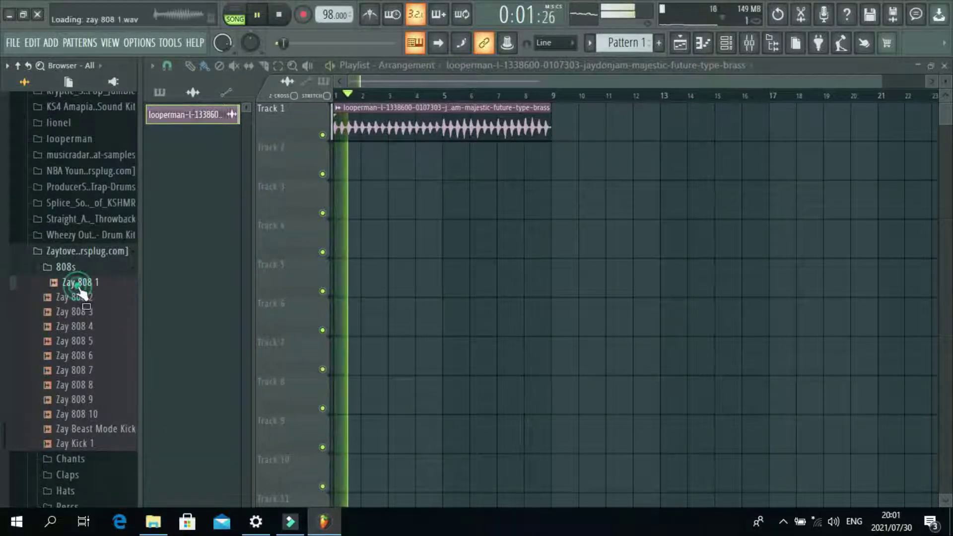
click(81, 297)
click(81, 299)
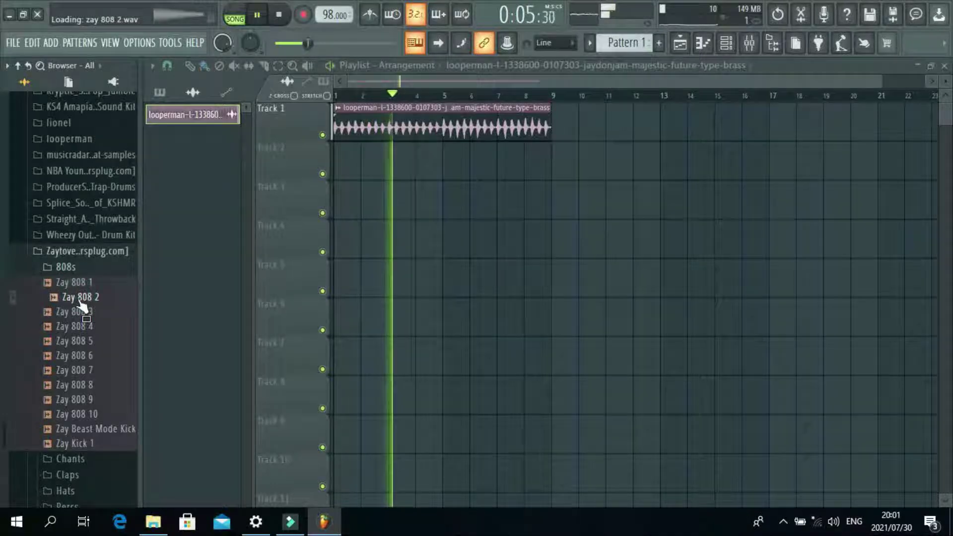
click(82, 304)
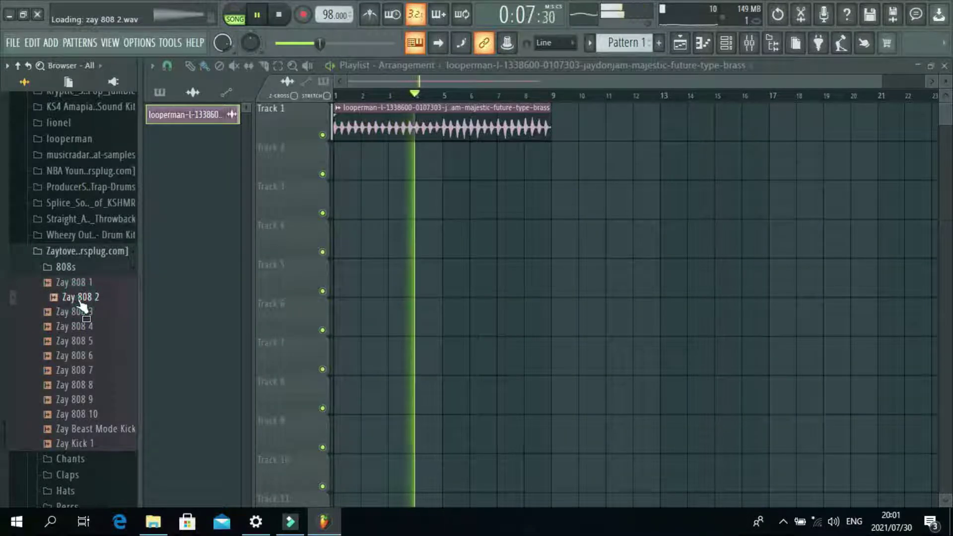
click(82, 304)
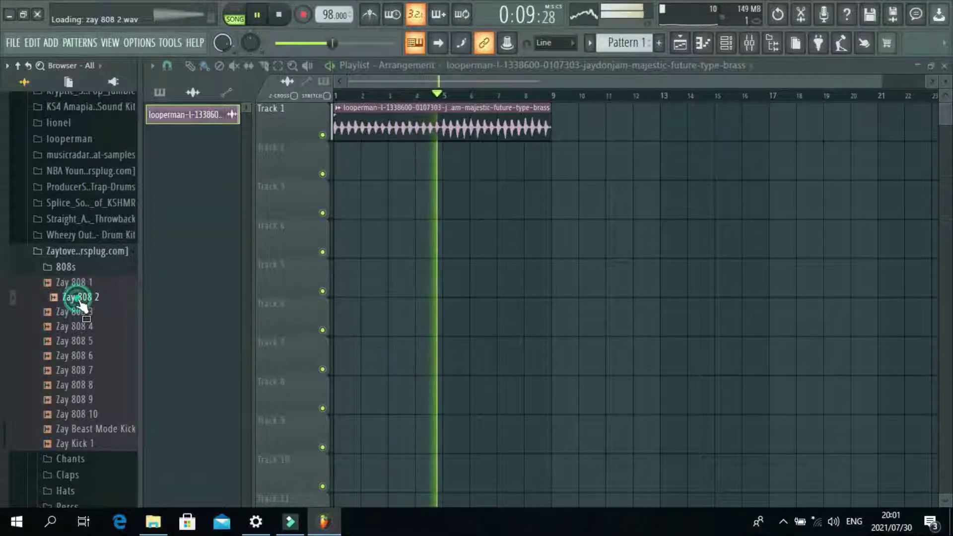
click(82, 304)
click(81, 303)
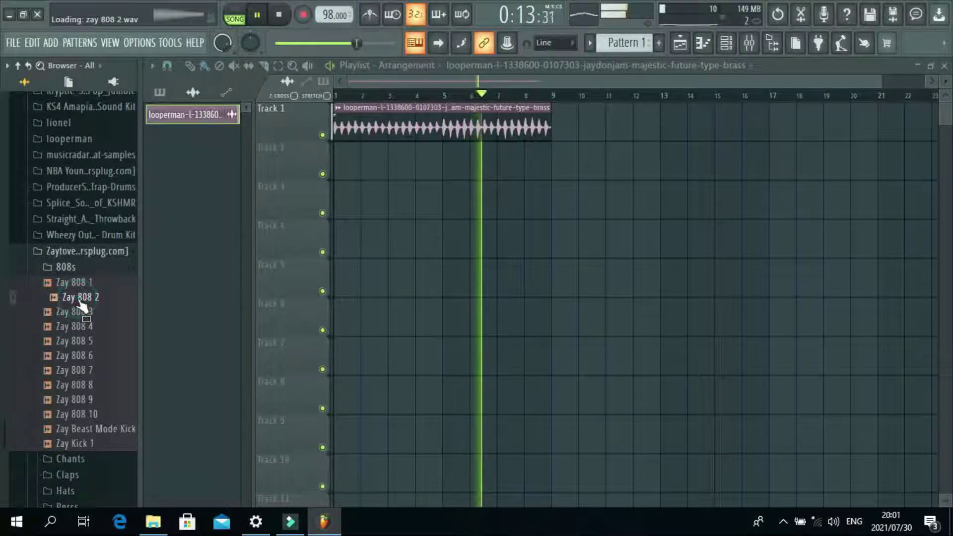
click(82, 304)
key(space)
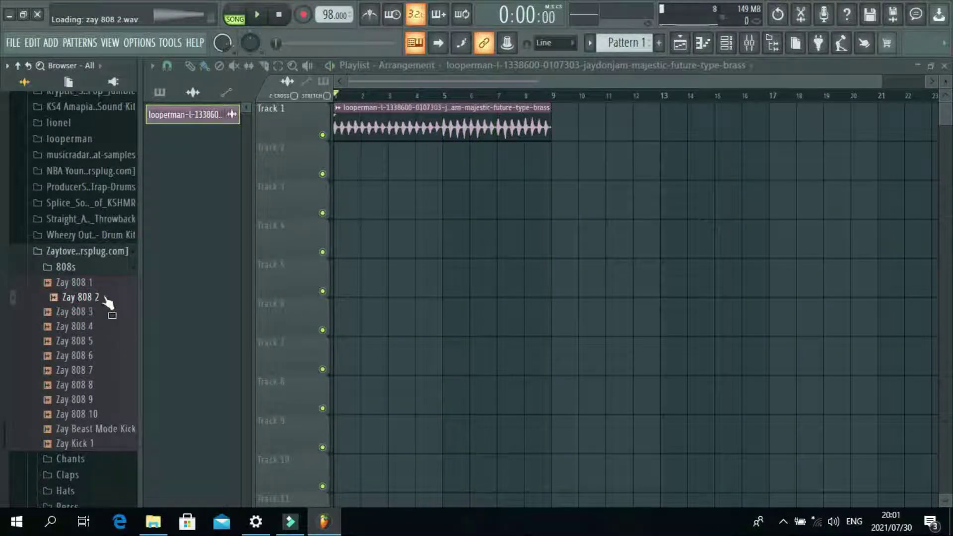
Load the Zay 808 2 sample into a new channel and return to the Playlist
right_click(84, 300)
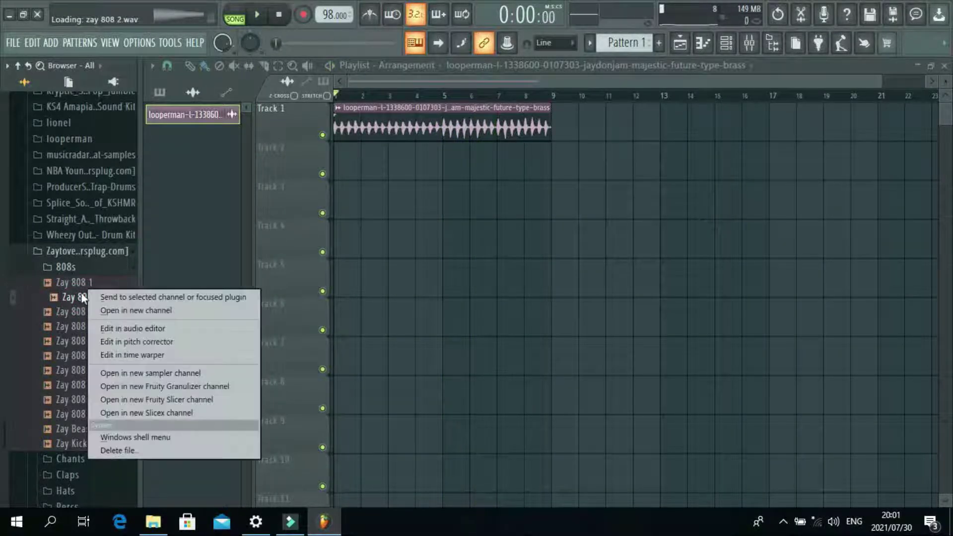
click(134, 311)
click(726, 43)
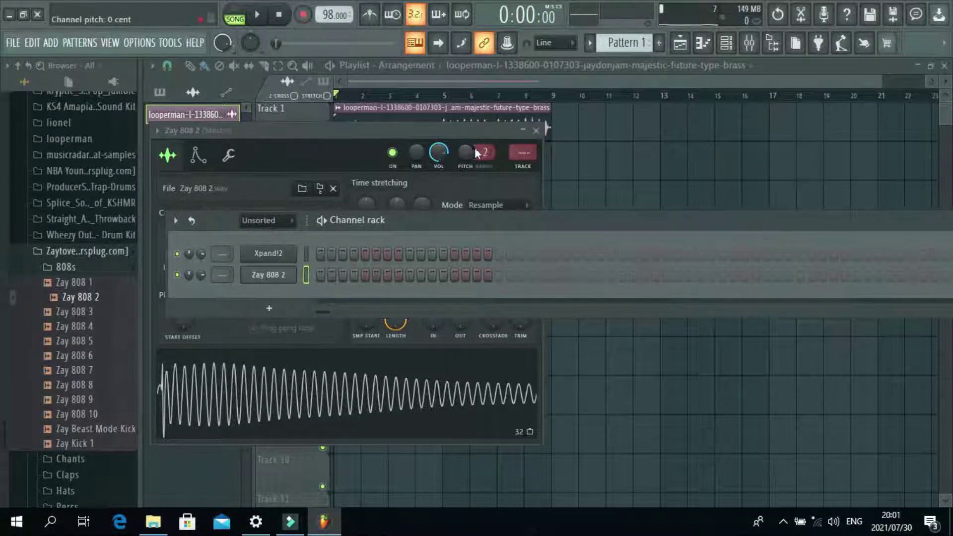
click(630, 79)
Choose Pattern 1 as the clip source and place it at the start of Track 2 in the Playlist
click(657, 67)
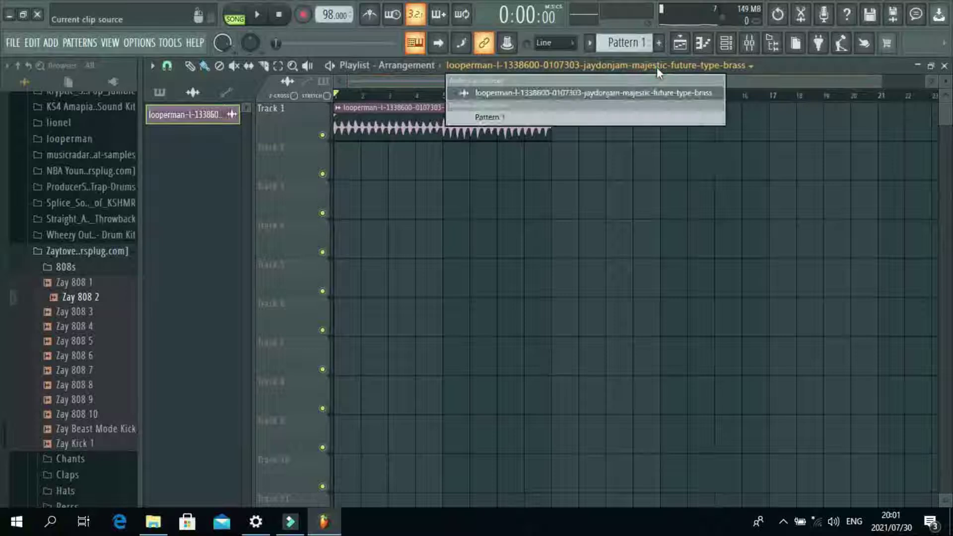
click(609, 121)
click(365, 157)
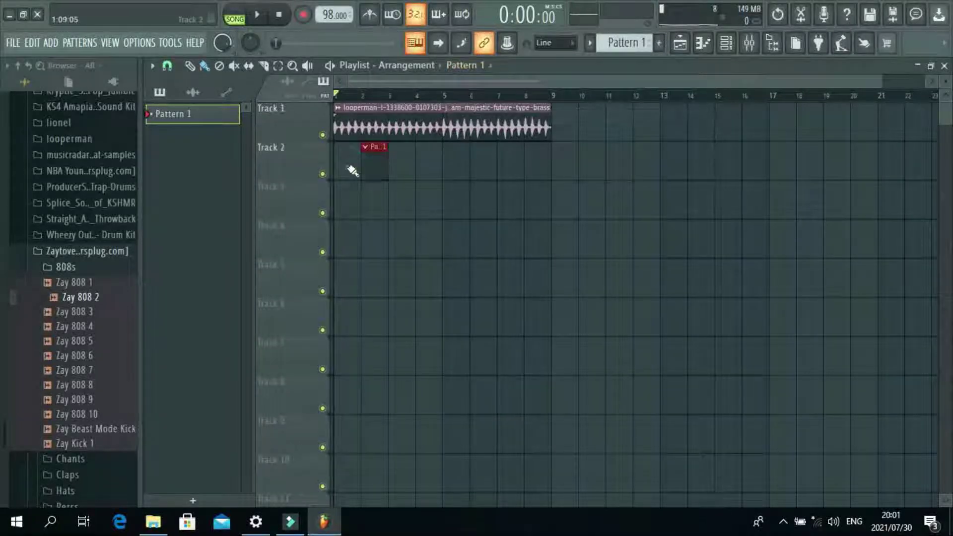
drag(379, 165, 351, 165)
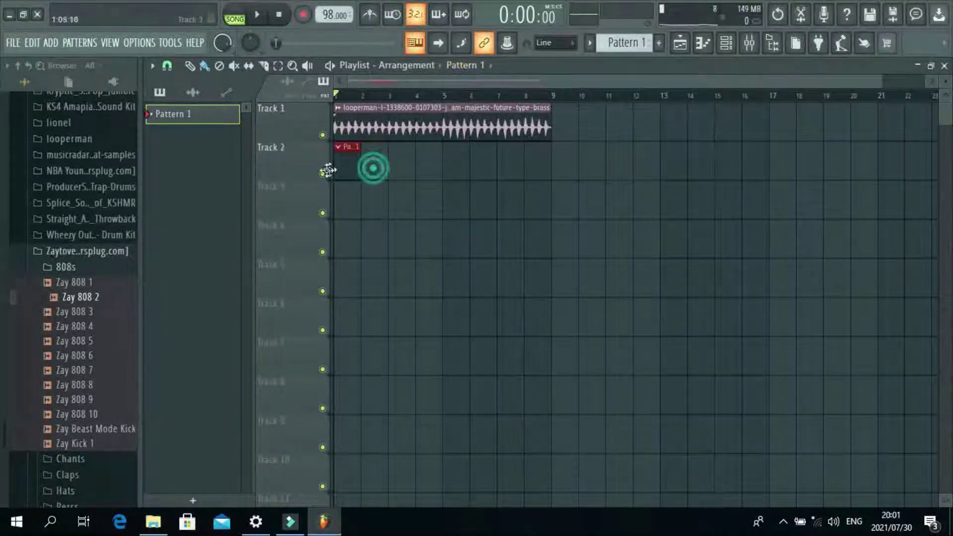
Program Zay 808 2 hits on steps 1, 13 and 21 of Pattern 1 while playing the brass loop
click(728, 43)
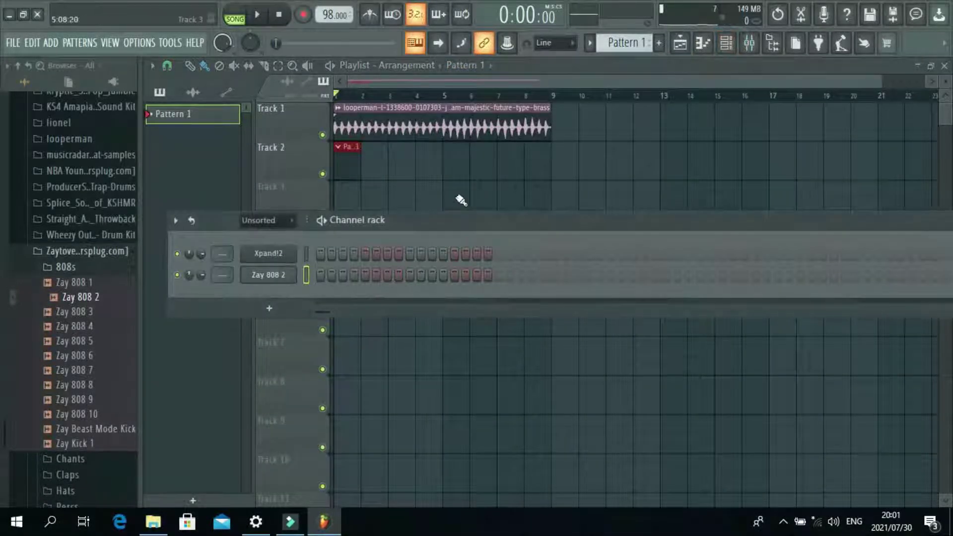
drag(418, 225, 493, 224)
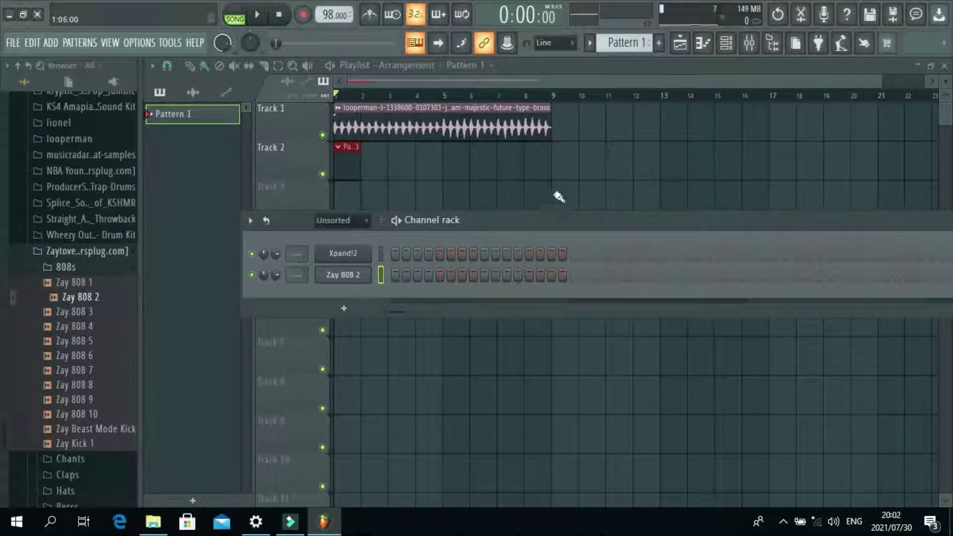
drag(531, 216, 522, 277)
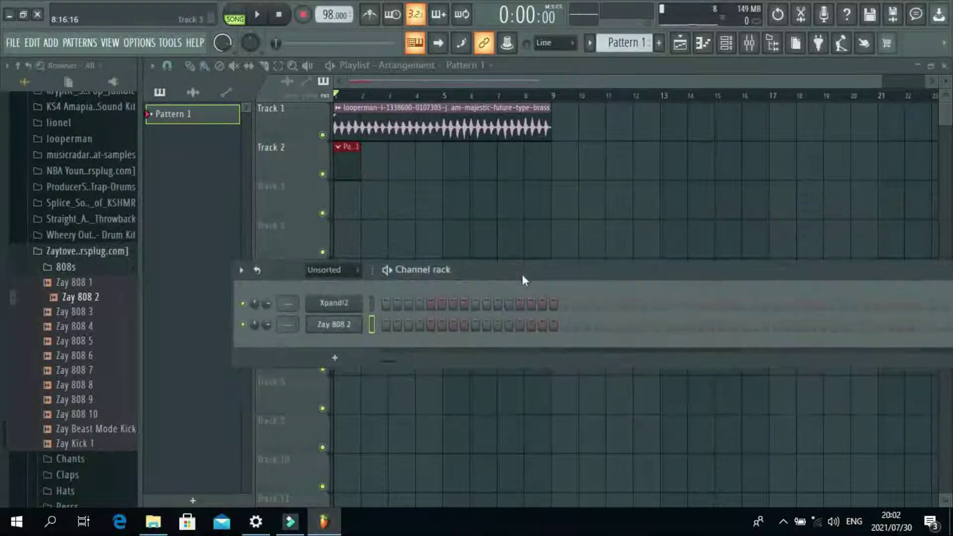
key(space)
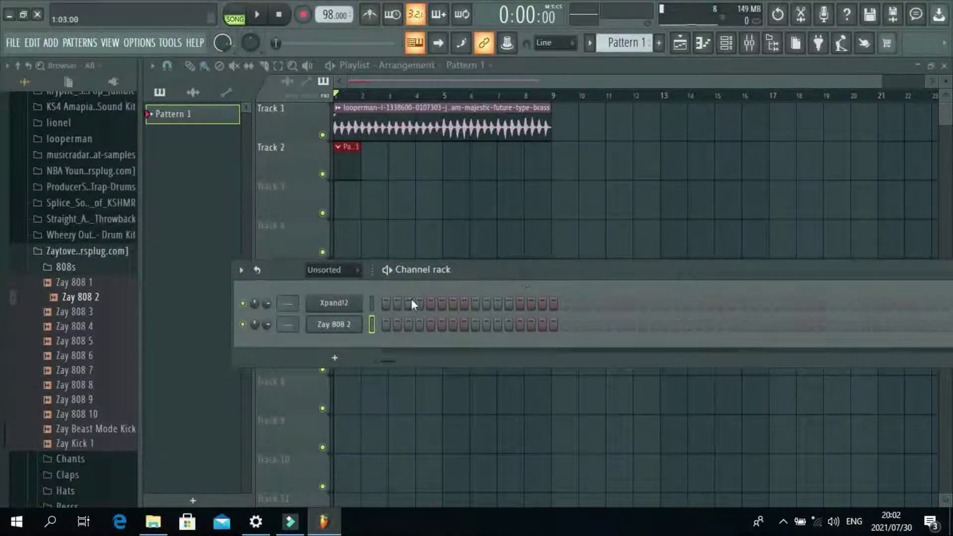
click(387, 324)
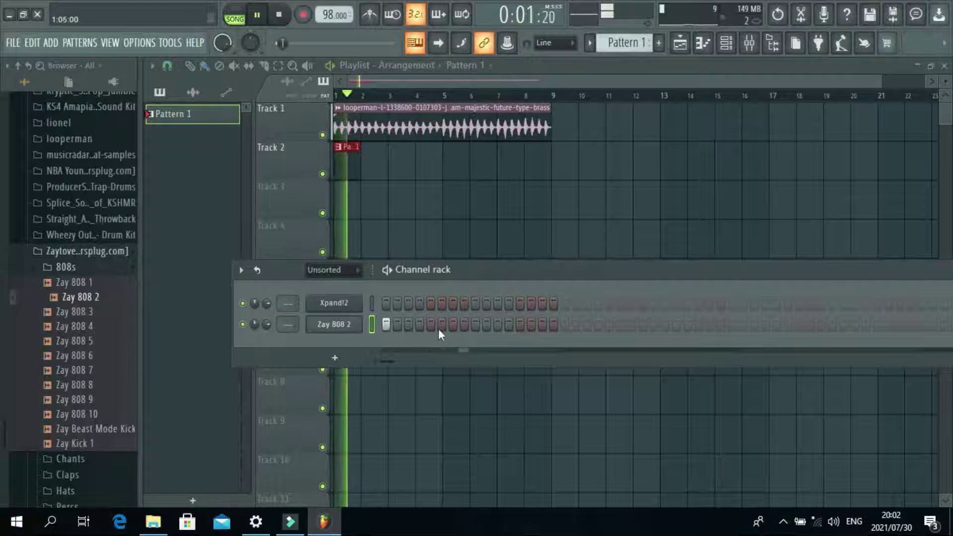
key(space)
click(521, 324)
key(space)
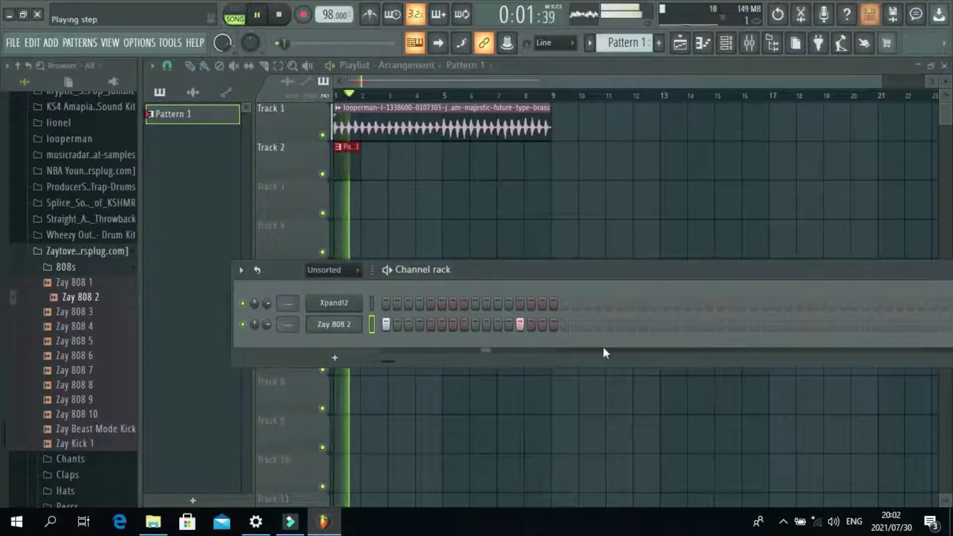
click(607, 326)
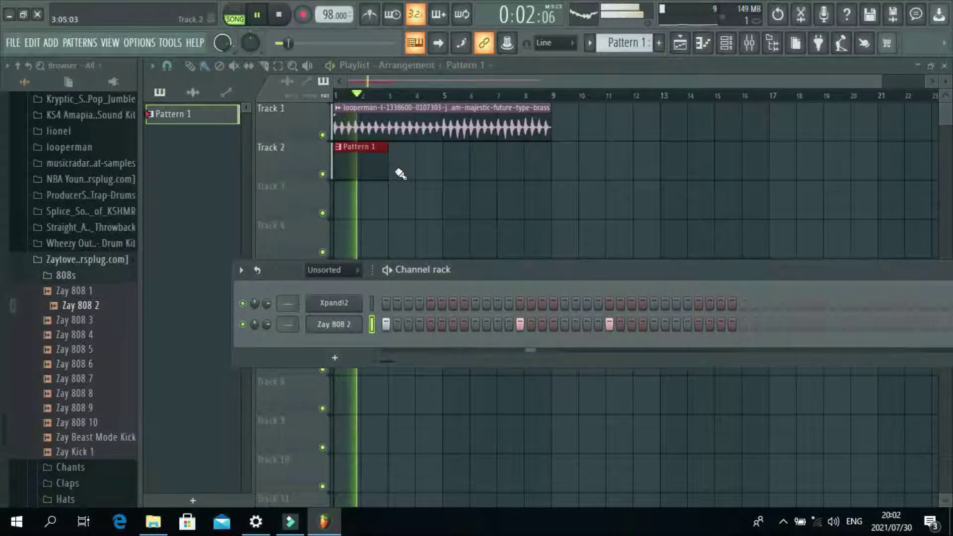
Extend the Zay 808 2 sequence in Pattern 1 with hits on steps 33, 45 and 53
drag(618, 269, 568, 262)
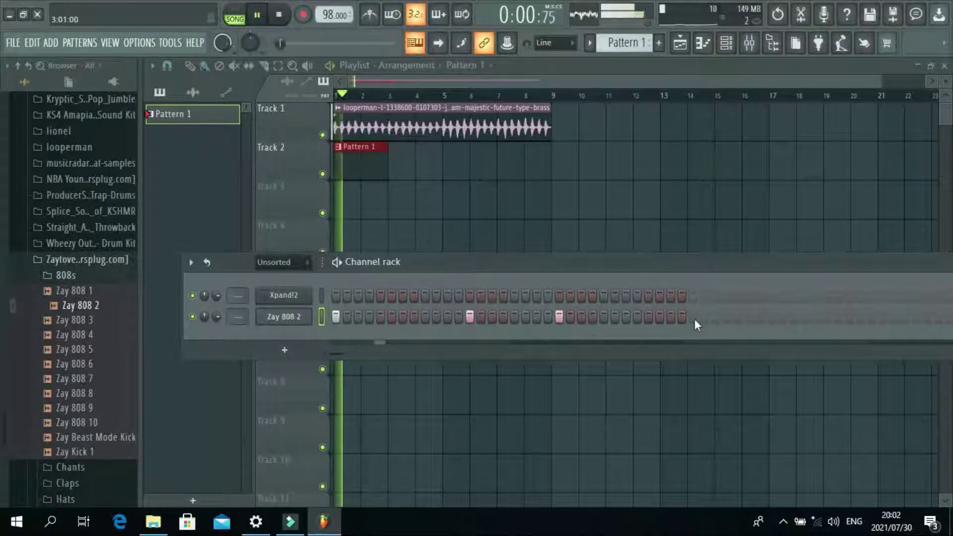
click(695, 319)
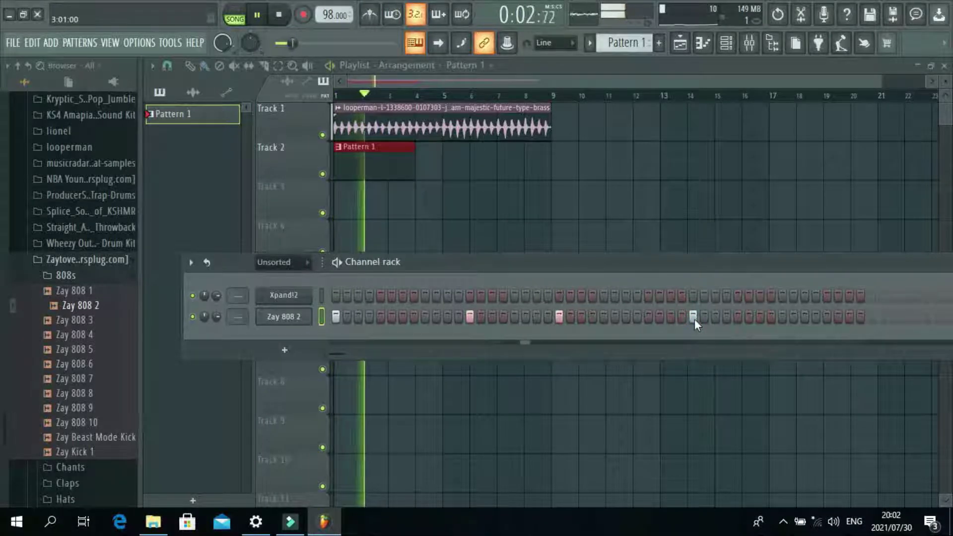
drag(654, 262, 591, 256)
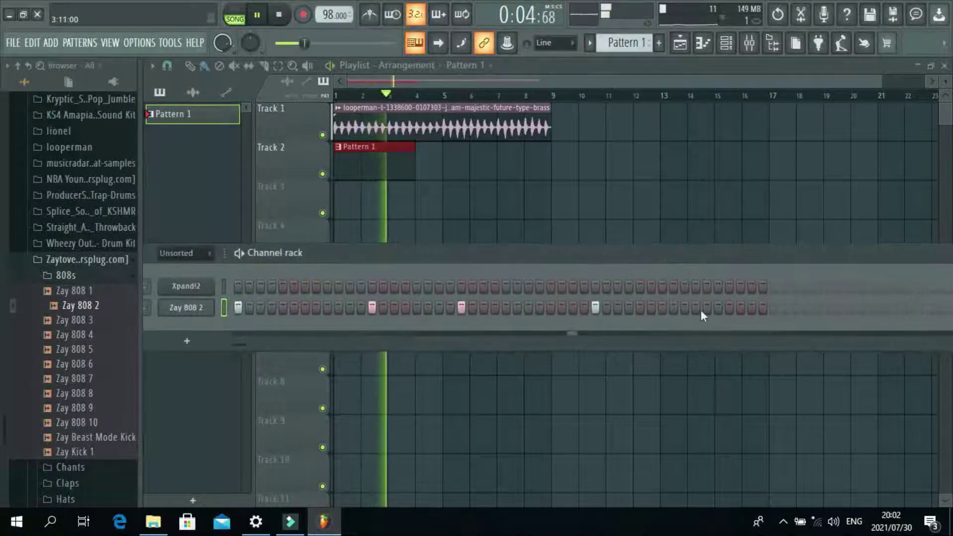
click(732, 309)
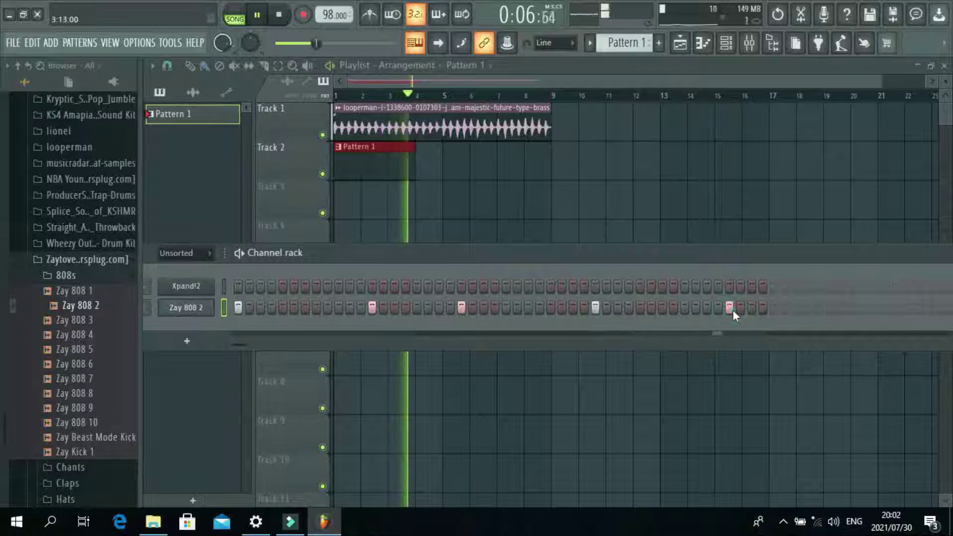
click(820, 310)
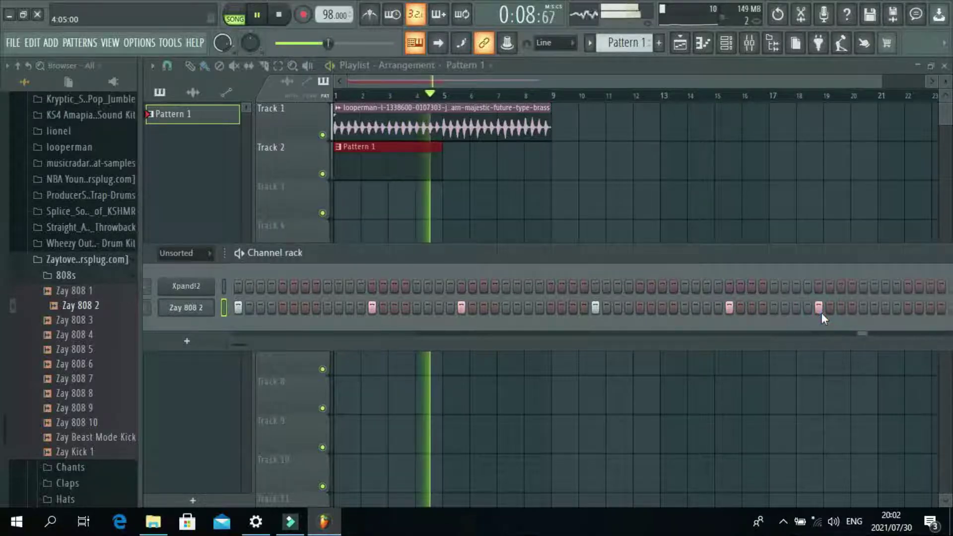
Place a second Pattern 1 clip at bar 5 of Track 2 and stop the playback
click(465, 176)
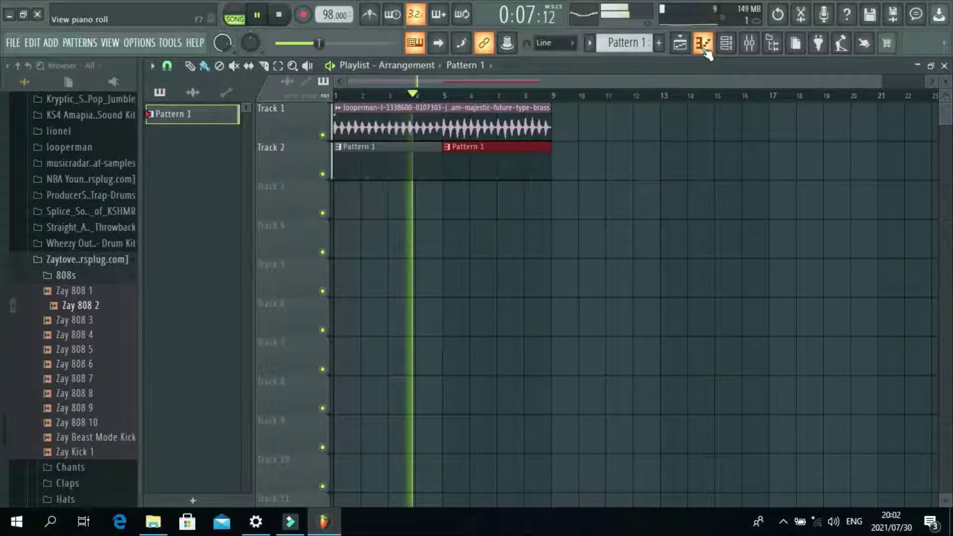
key(space)
Open the Zay 808 2 sampler settings from the channel rack and reposition both windows over the Playlist
click(726, 47)
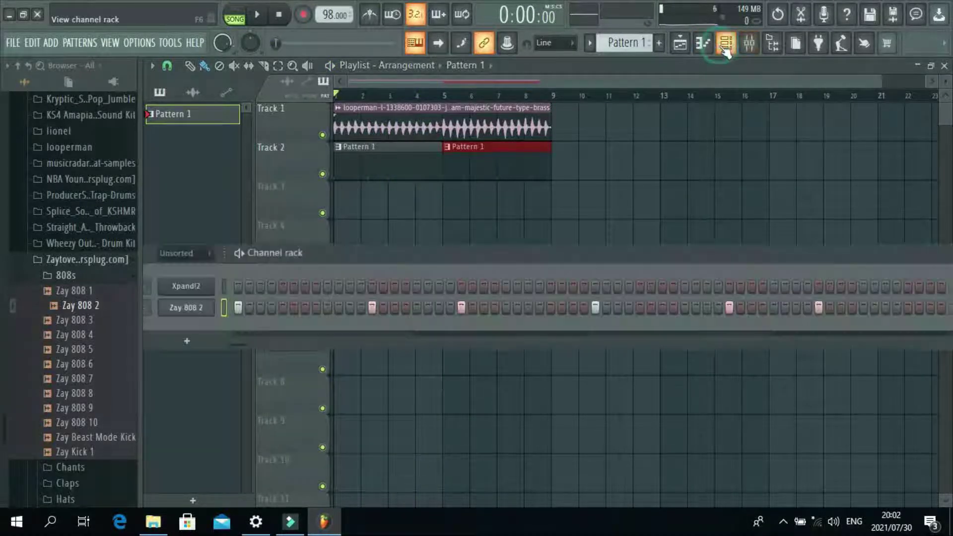
drag(316, 254, 427, 246)
click(296, 300)
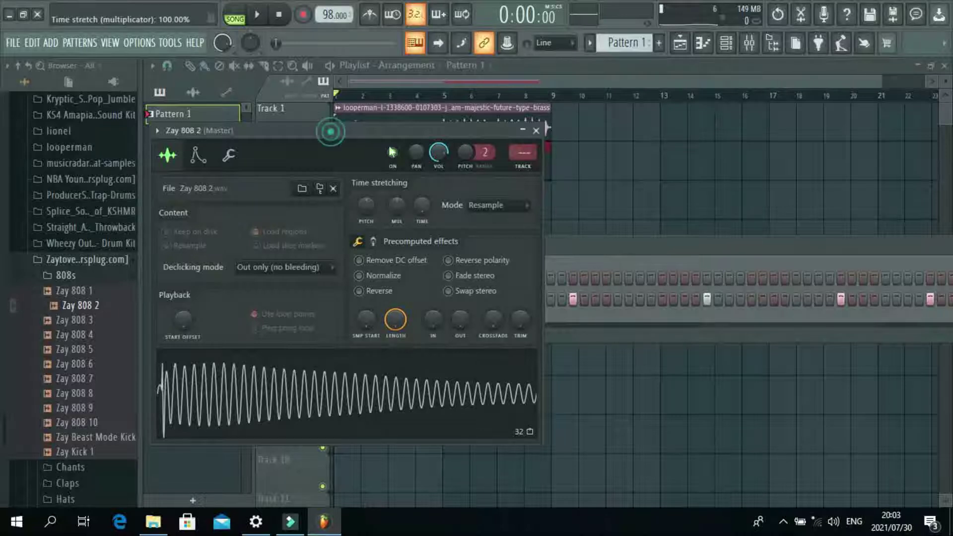
drag(331, 132, 392, 147)
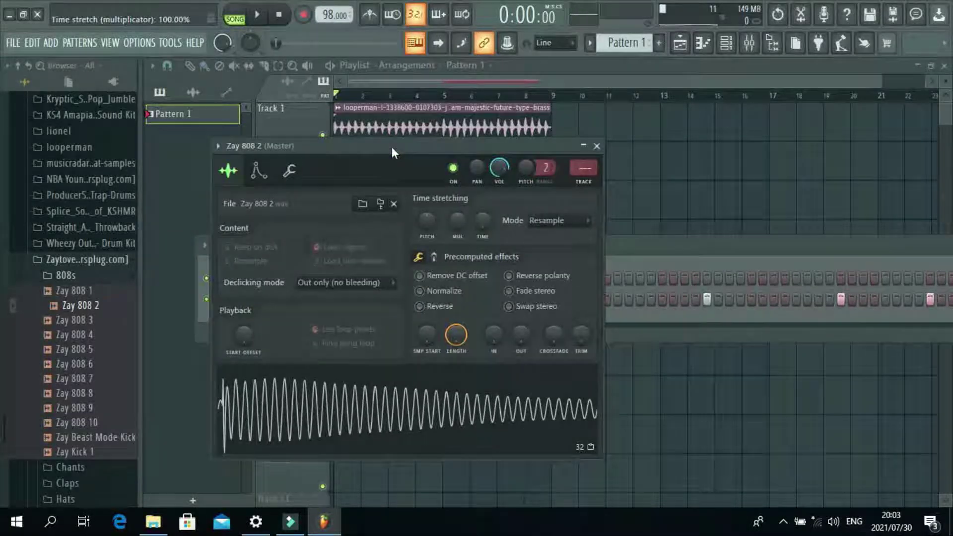
right_click(321, 391)
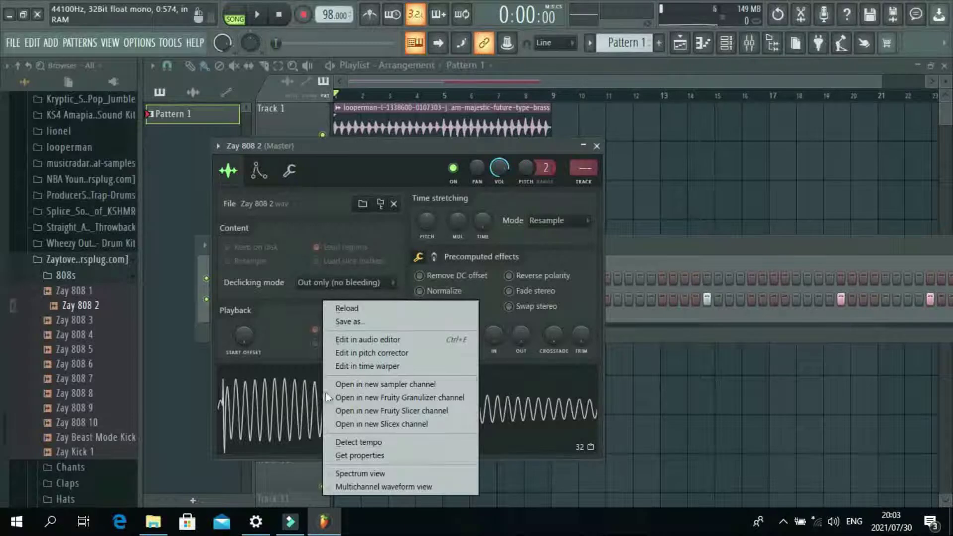
click(361, 339)
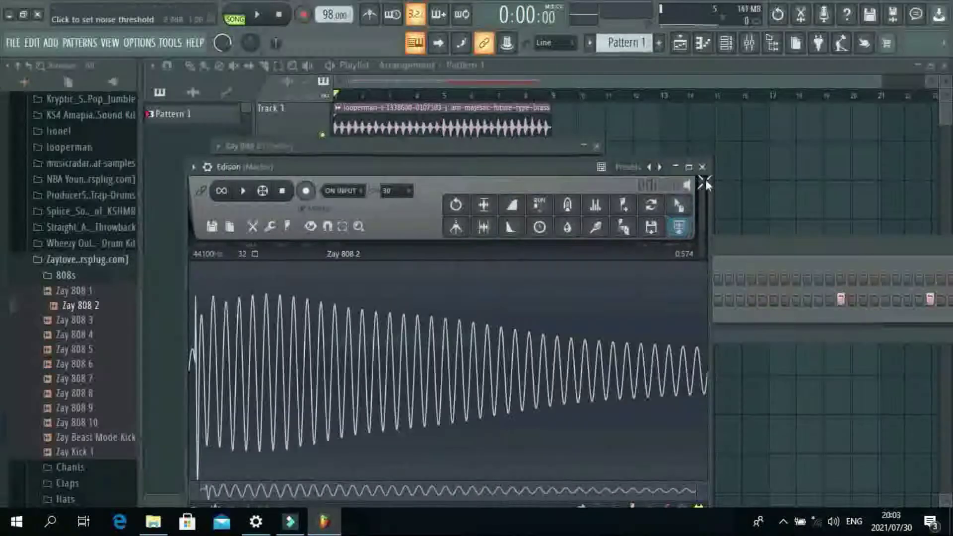
click(702, 167)
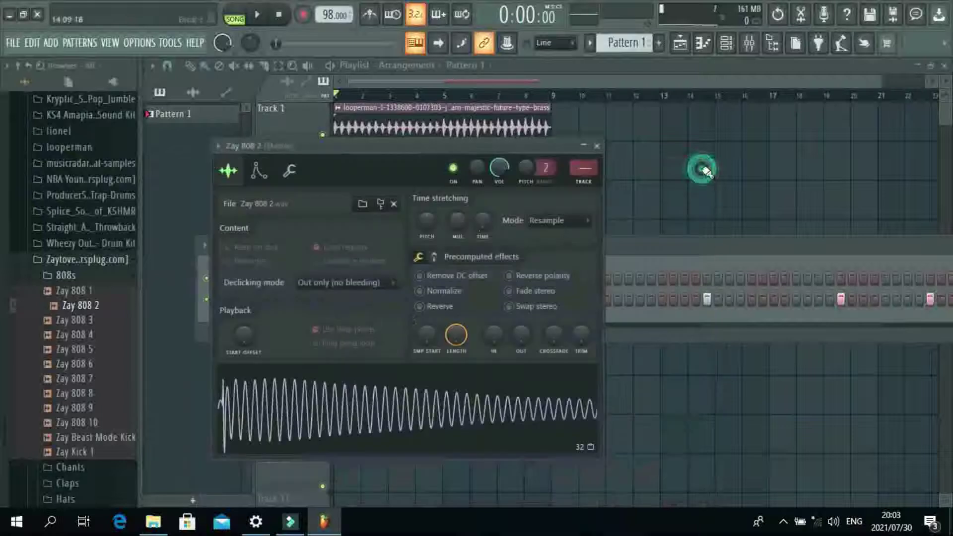
Run pitch region detection on the Zay 808 2 sample in the Edison audio editor, and close the editor and channel settings
right_click(333, 422)
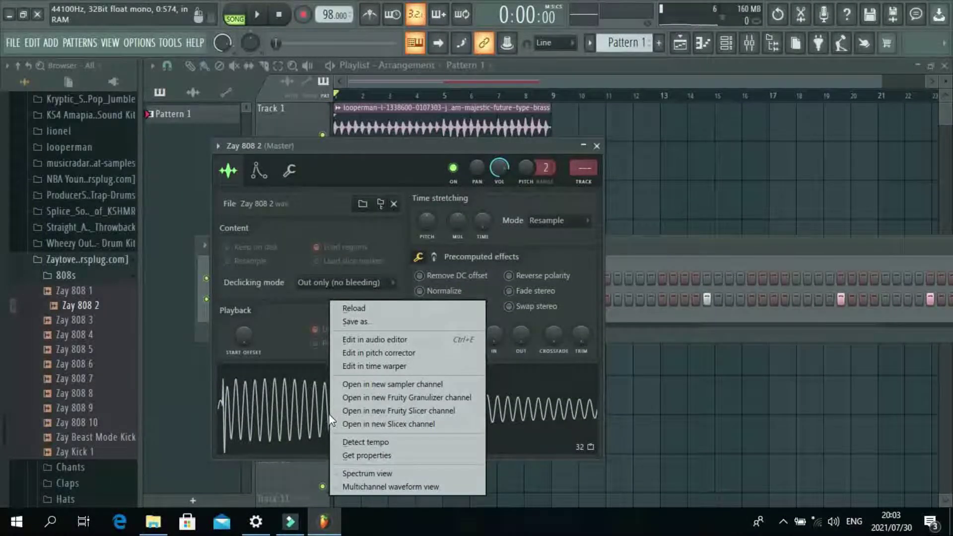
click(355, 342)
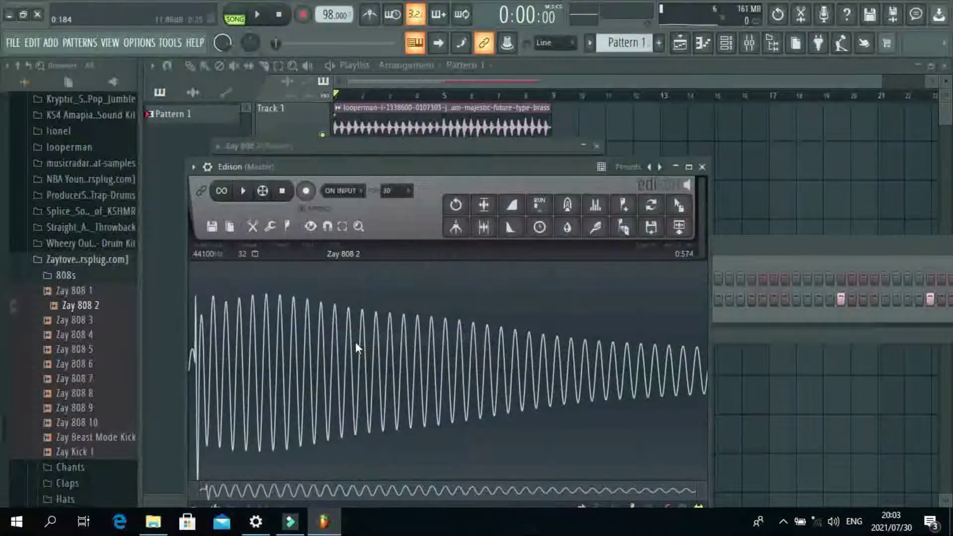
click(287, 228)
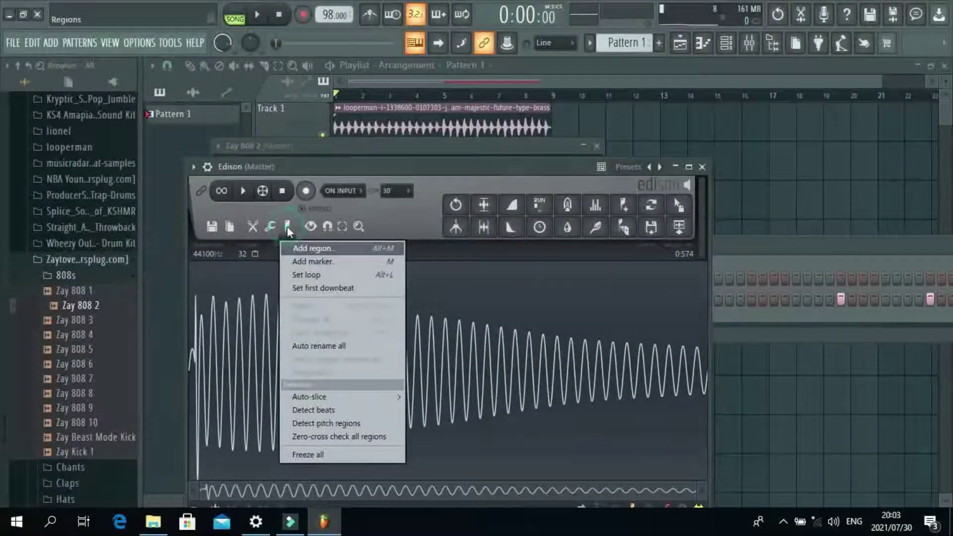
click(270, 226)
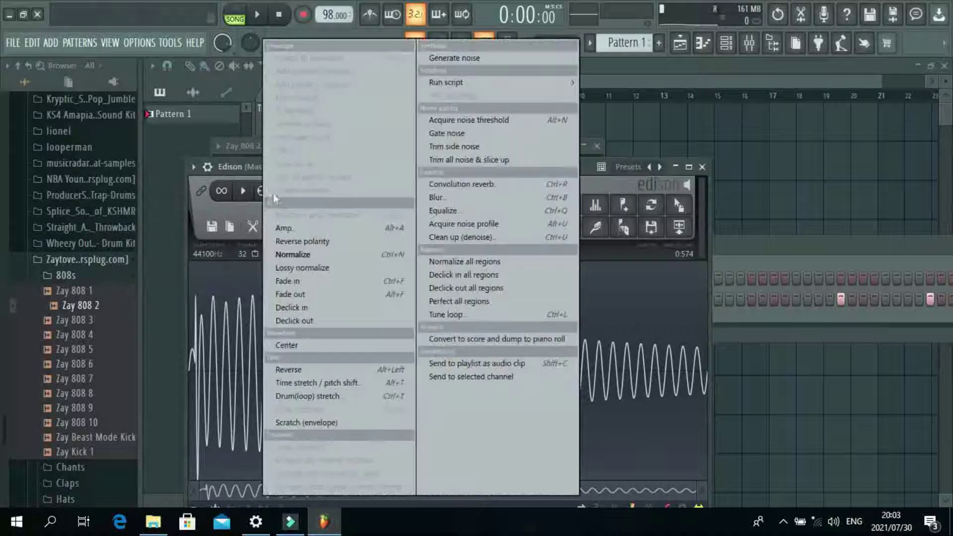
click(253, 227)
key(Escape)
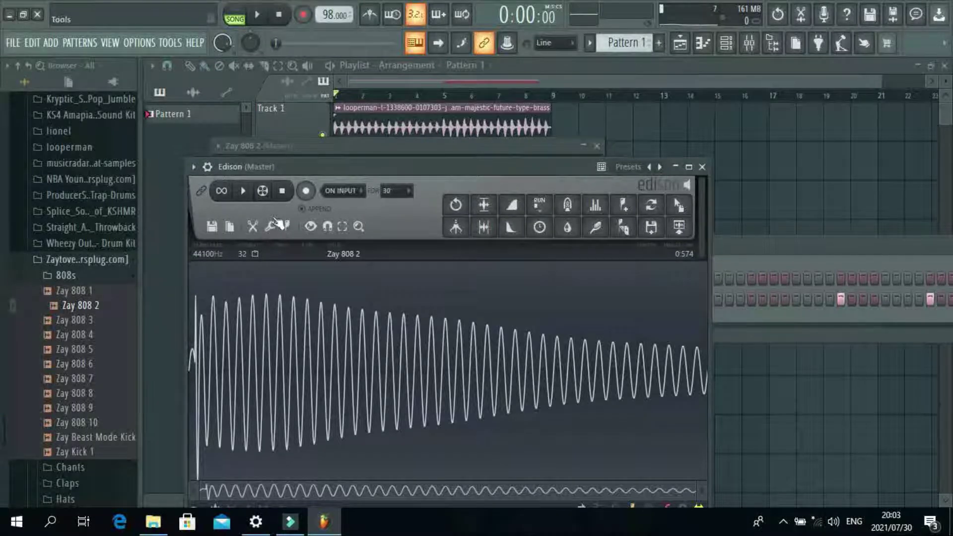
click(289, 232)
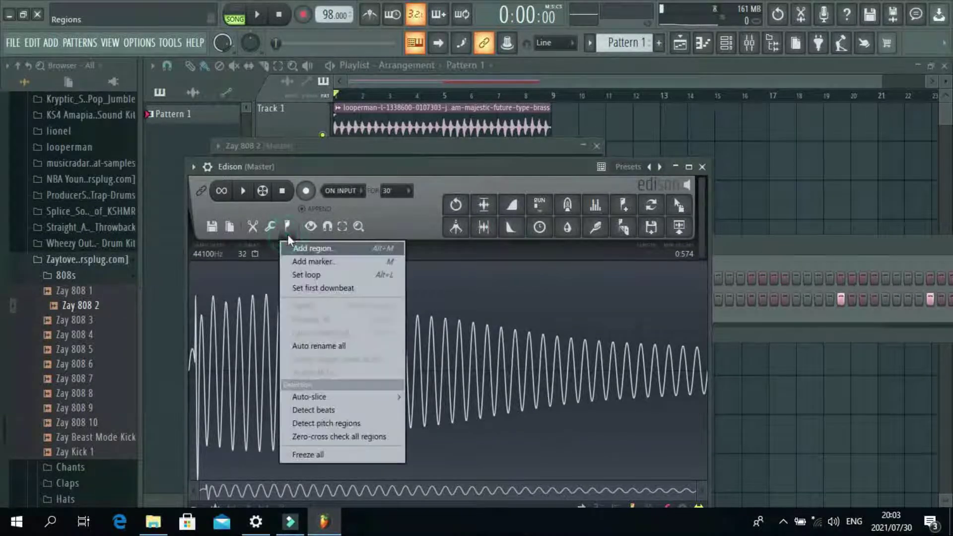
click(318, 425)
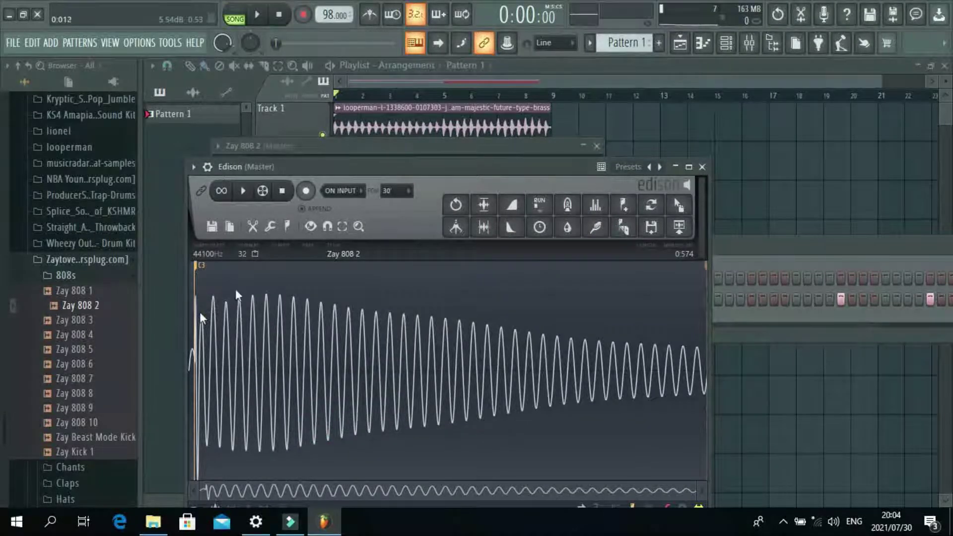
click(703, 167)
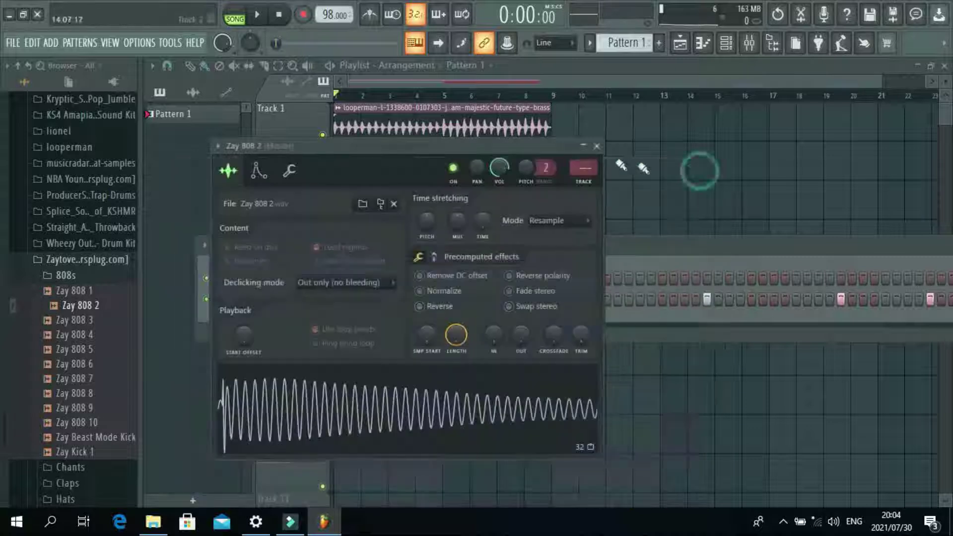
click(597, 145)
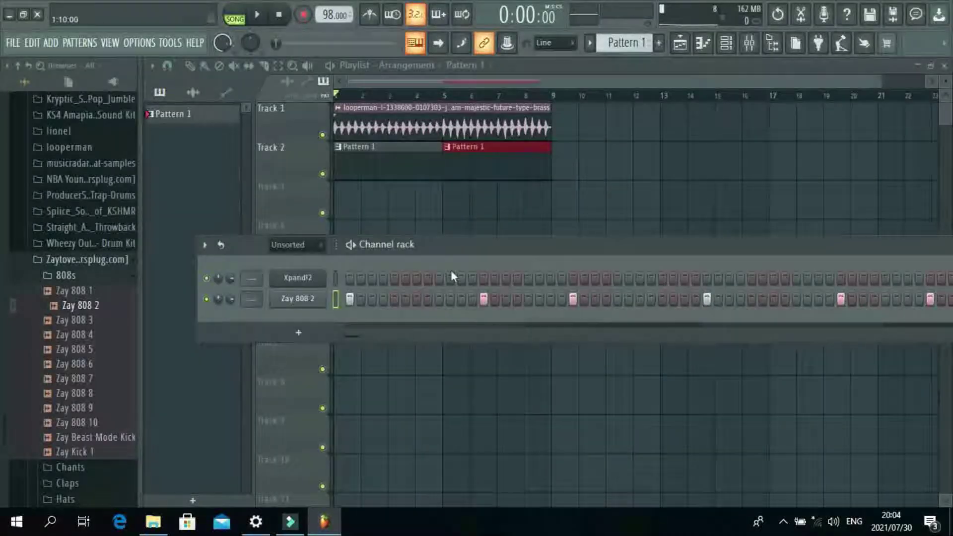
Enable the volume envelope of the Zay 808 2 channel and raise its hold time to the maximum
click(315, 298)
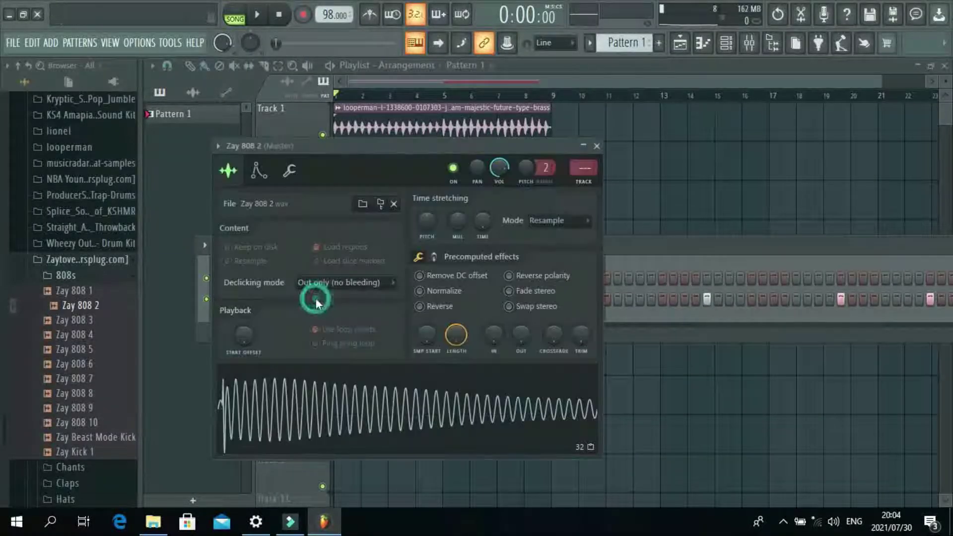
click(259, 171)
drag(251, 310, 303, 293)
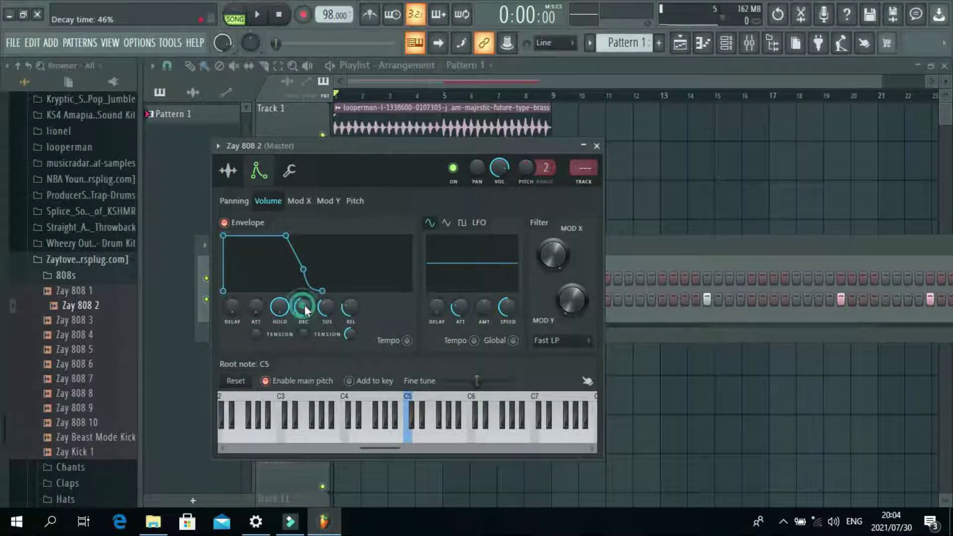
click(228, 170)
click(257, 179)
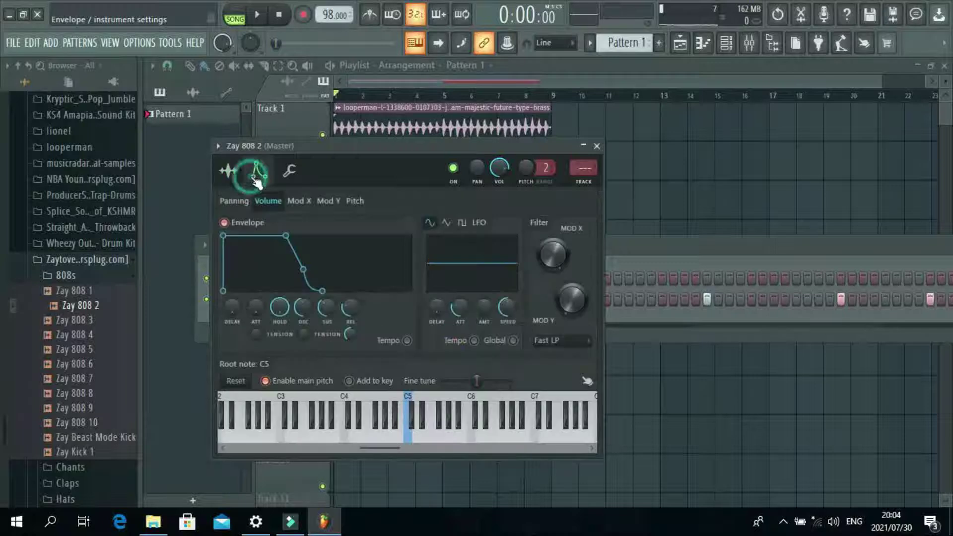
click(207, 181)
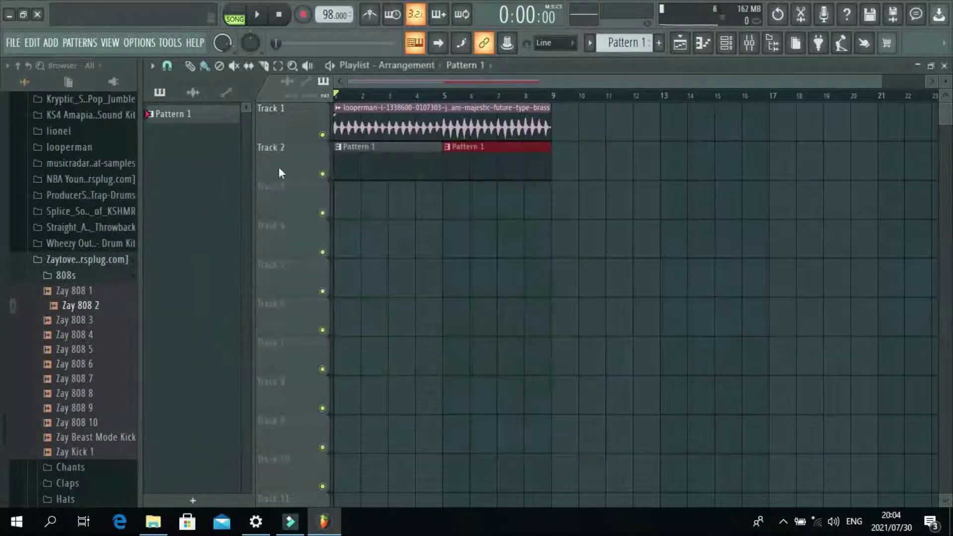
Set the decay, sustain and release of the Zay 808 2 volume envelope to 0%
click(727, 44)
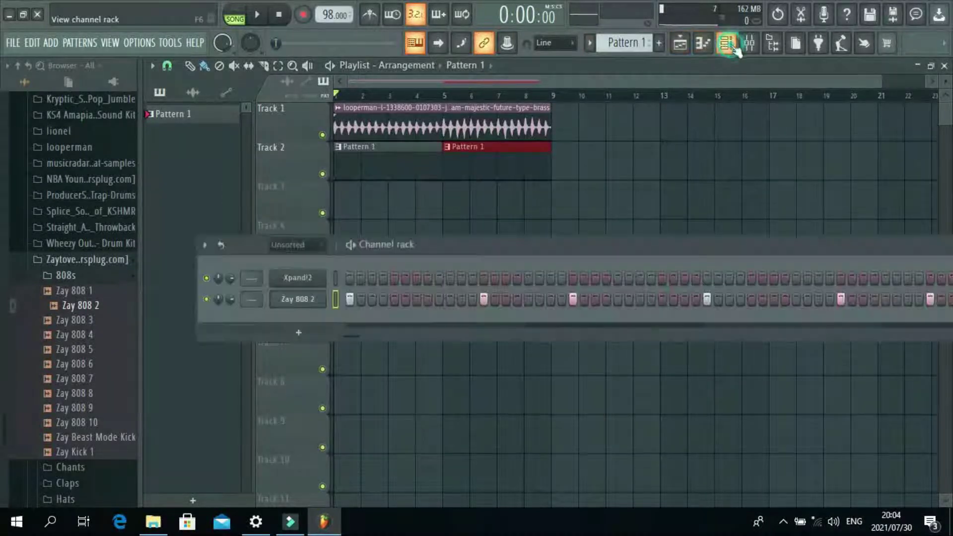
click(300, 302)
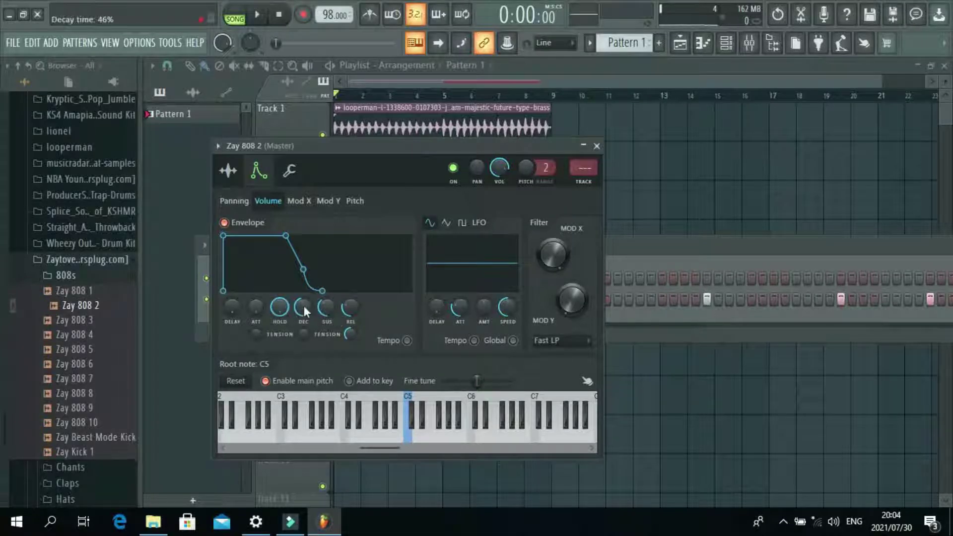
drag(306, 308, 306, 342)
drag(328, 308, 328, 343)
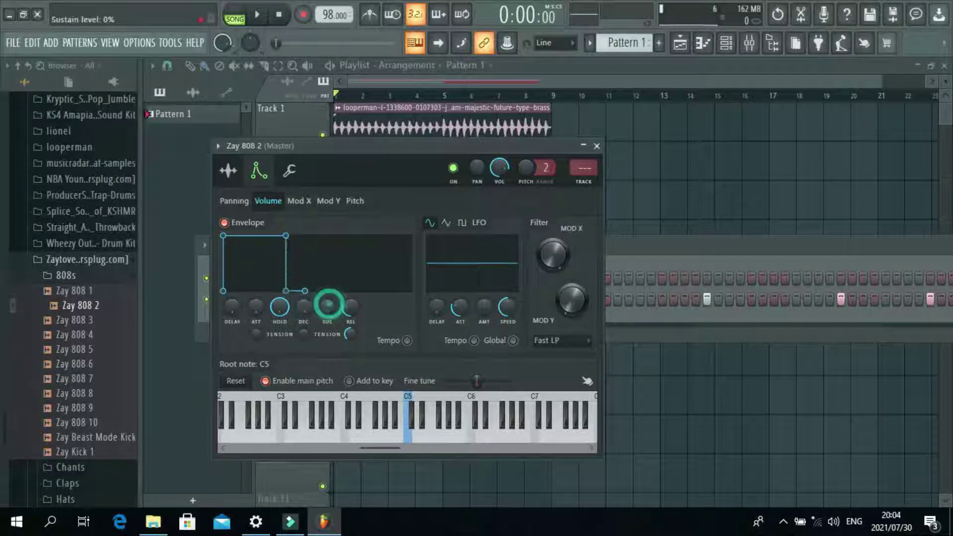
drag(350, 305, 350, 342)
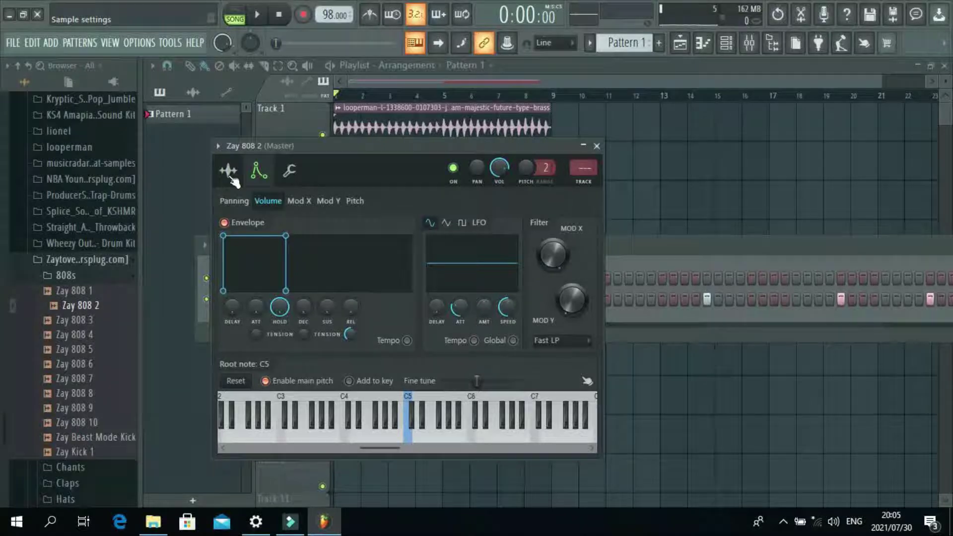
Set the root note of Zay 808 2 to C3, close its settings and briefly play the arrangement
drag(365, 448, 339, 443)
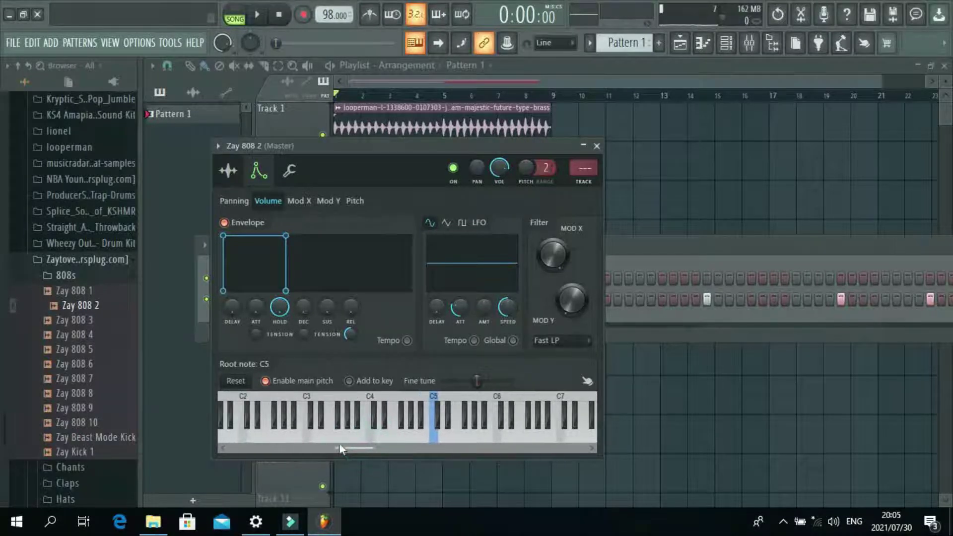
right_click(308, 434)
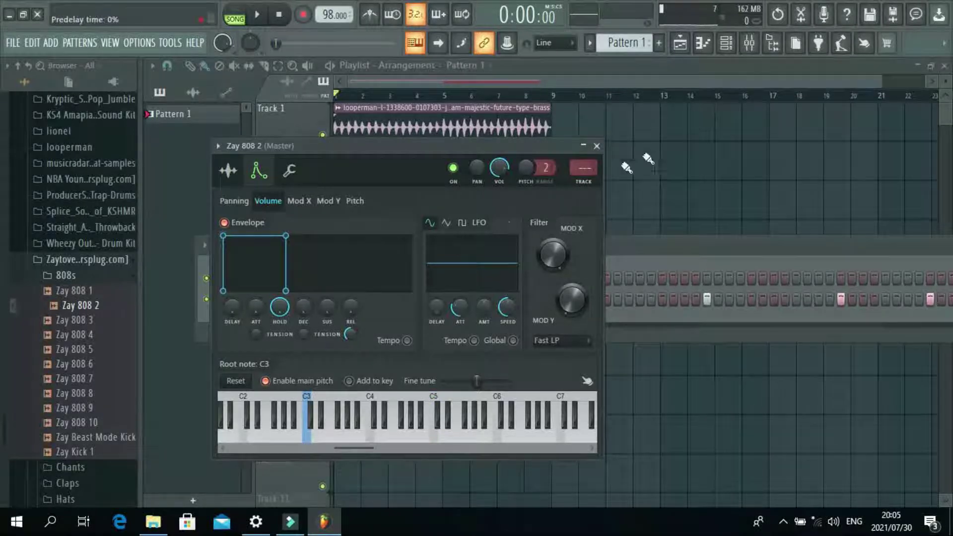
click(597, 145)
click(258, 16)
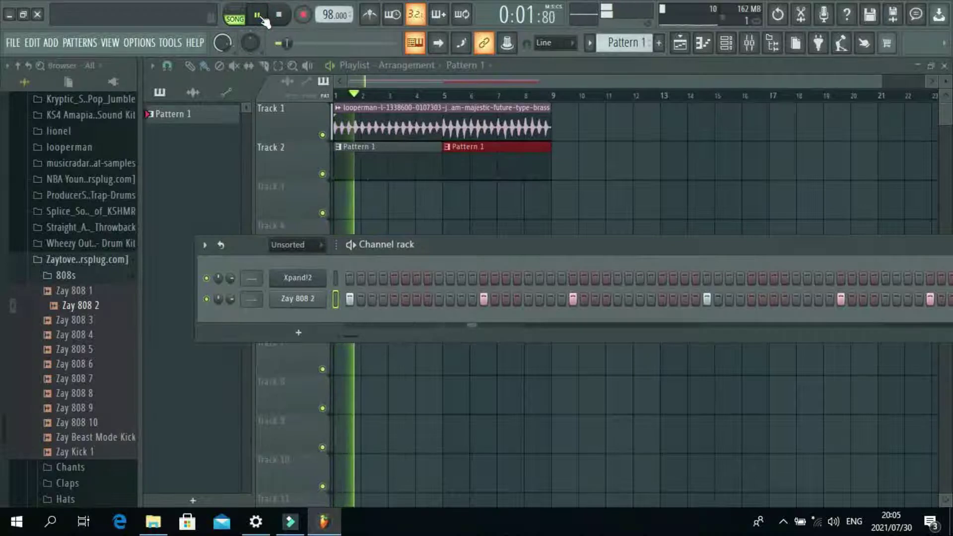
click(258, 15)
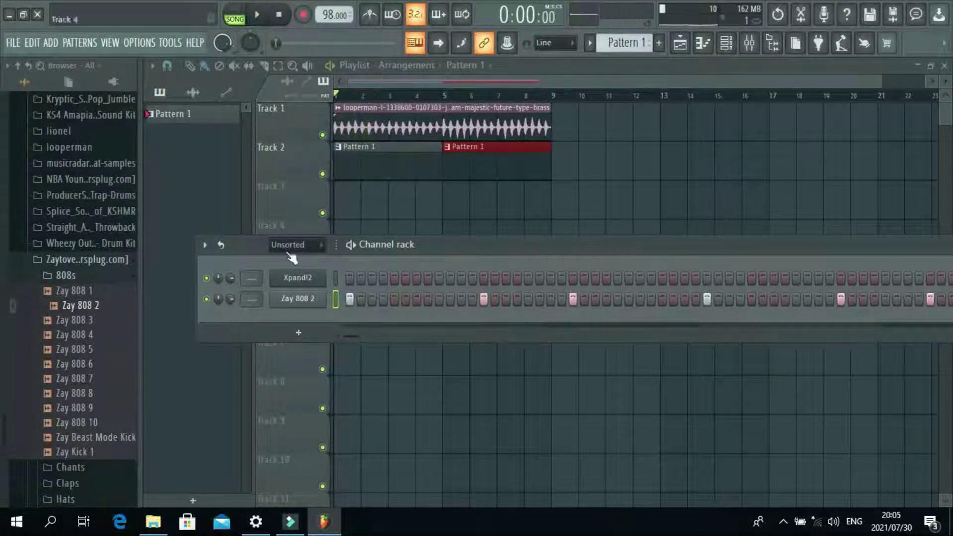
Open the Zay 808 2 notes of Pattern 1 in the piano roll with all four bars in view
right_click(306, 299)
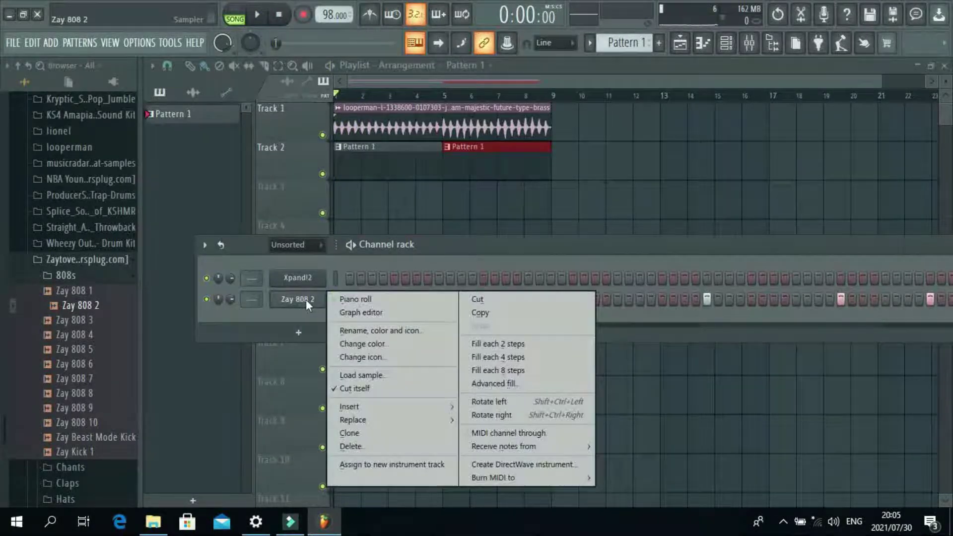
click(357, 299)
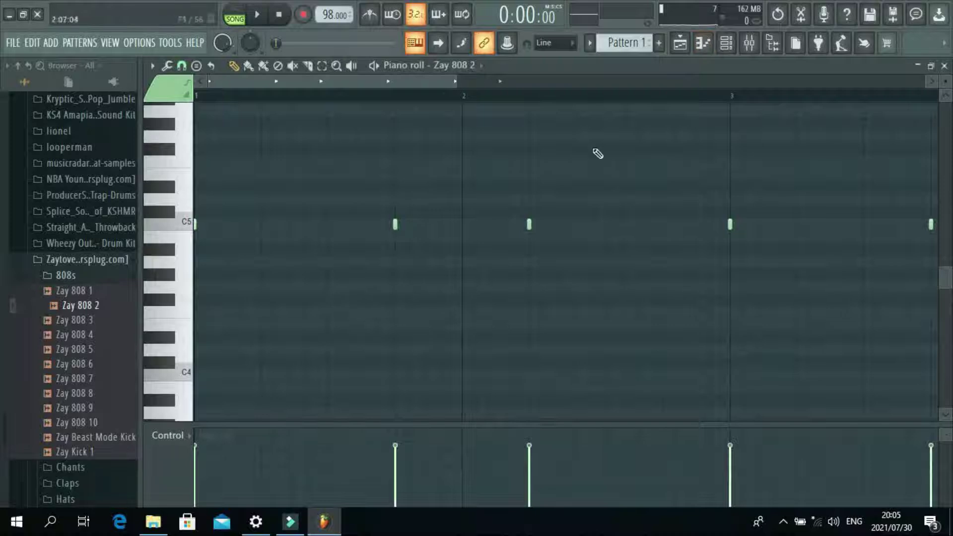
drag(459, 81, 696, 261)
click(576, 235)
right_click(579, 238)
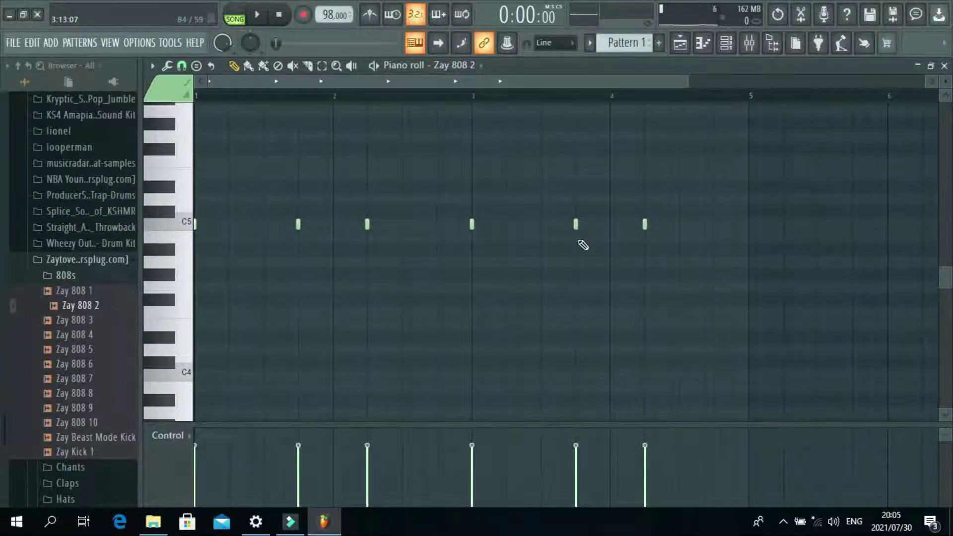
key(F10)
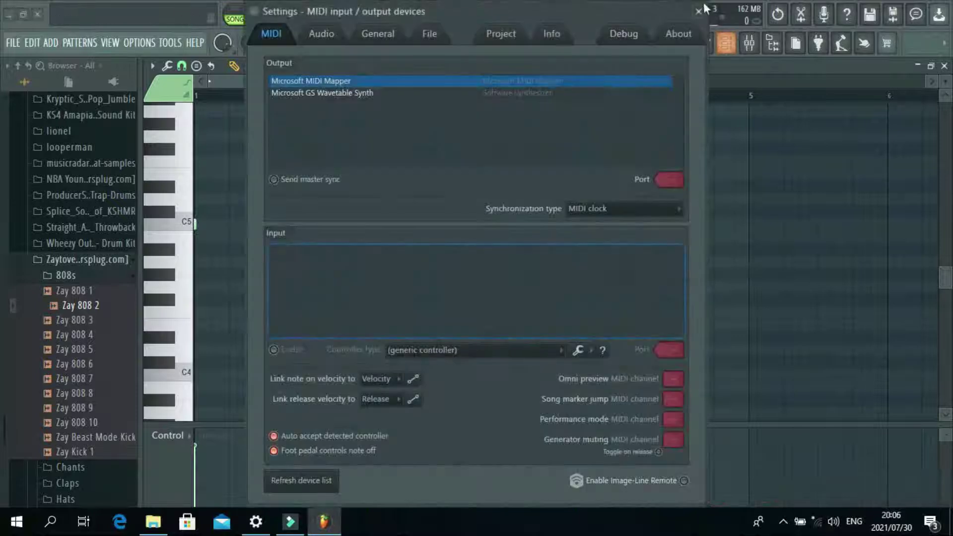
key(Escape)
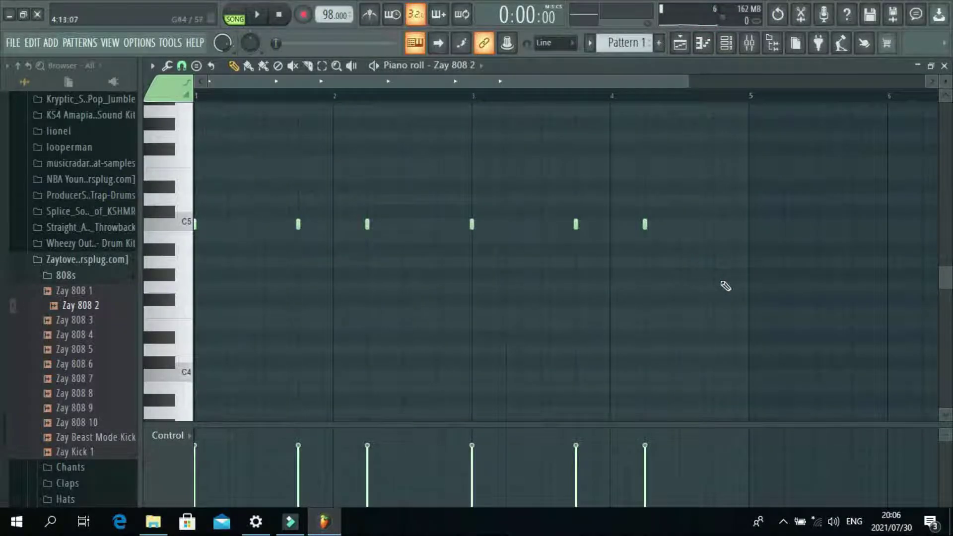
Select all six Zay 808 2 notes and transpose them down two octaves from C5 to C3
drag(719, 281, 159, 151)
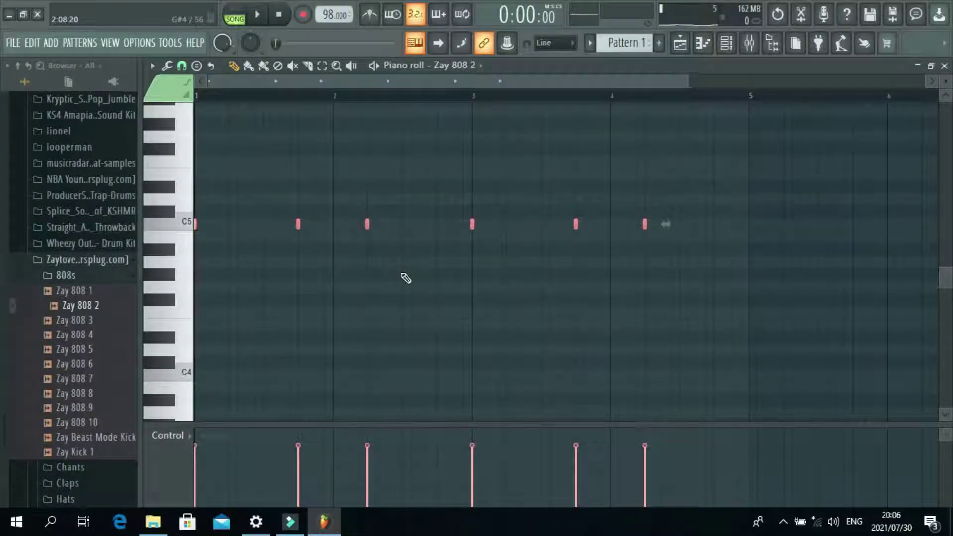
key(ctrl+Down)
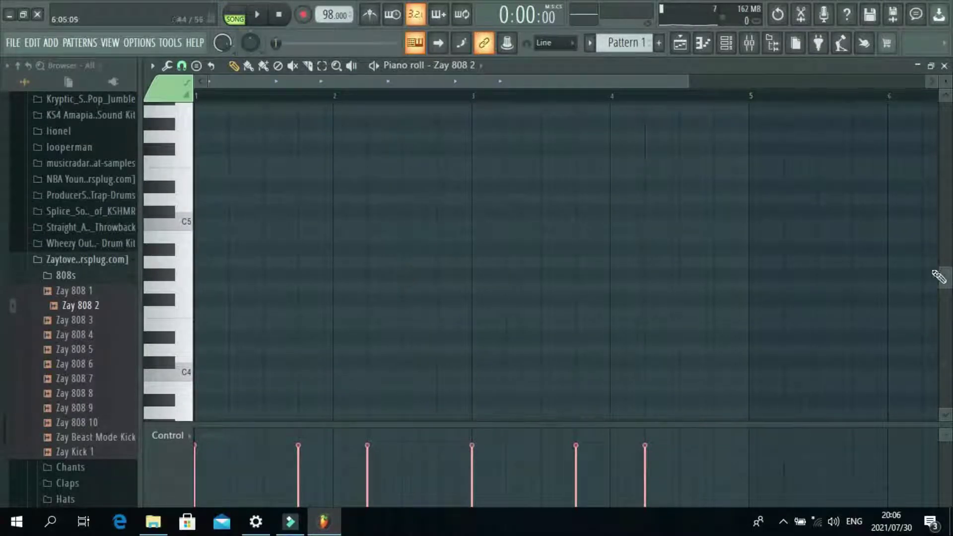
drag(946, 279, 950, 332)
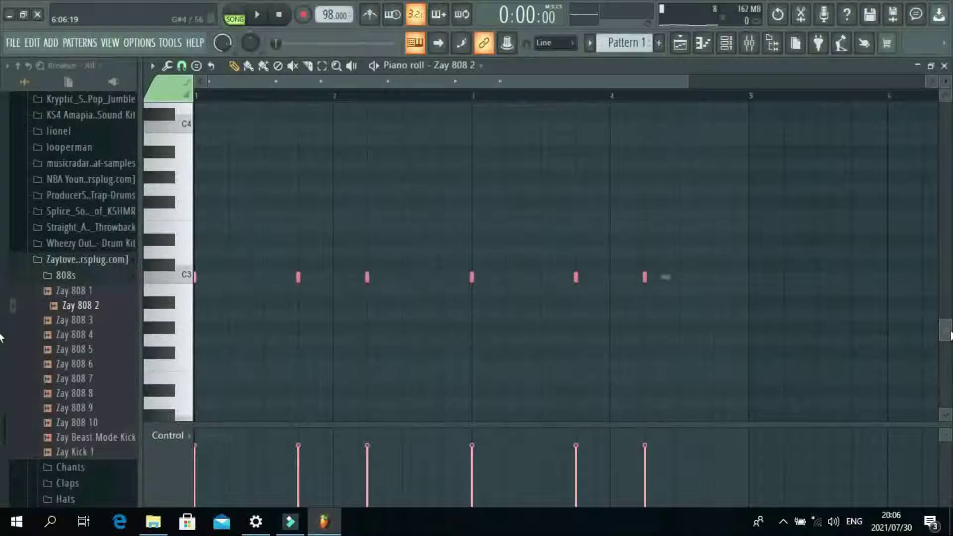
Play back the arrangement to check how the transposed Zay 808 2 notes sound at C3
key(space)
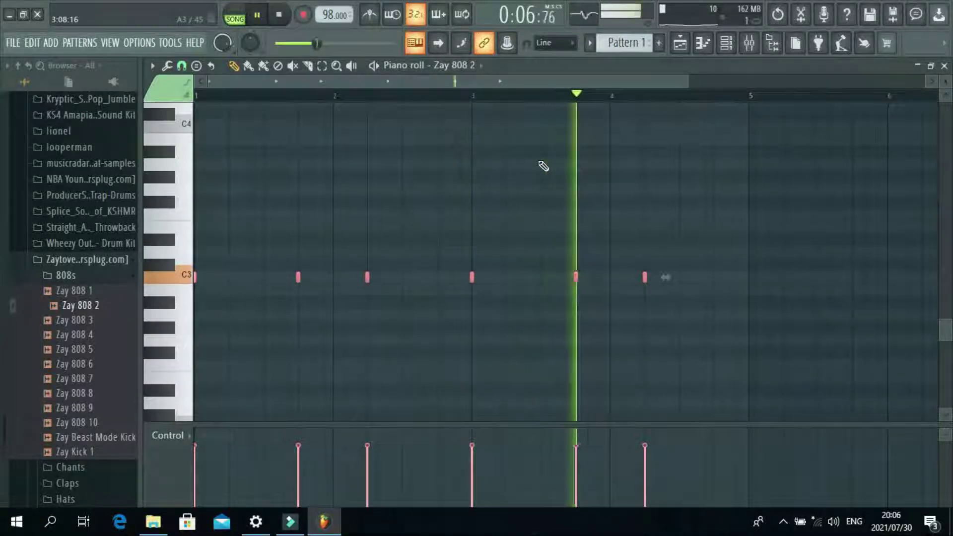
key(space)
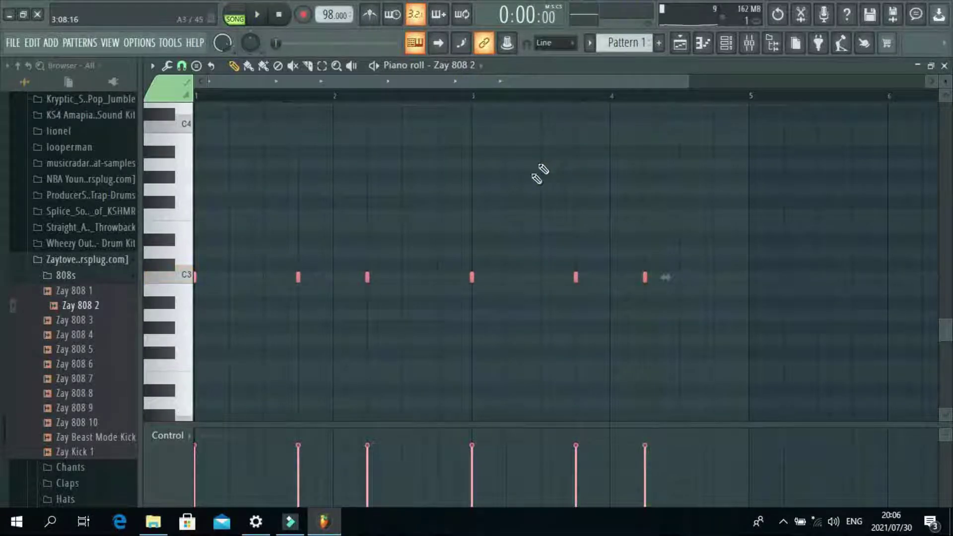
click(242, 341)
right_click(248, 342)
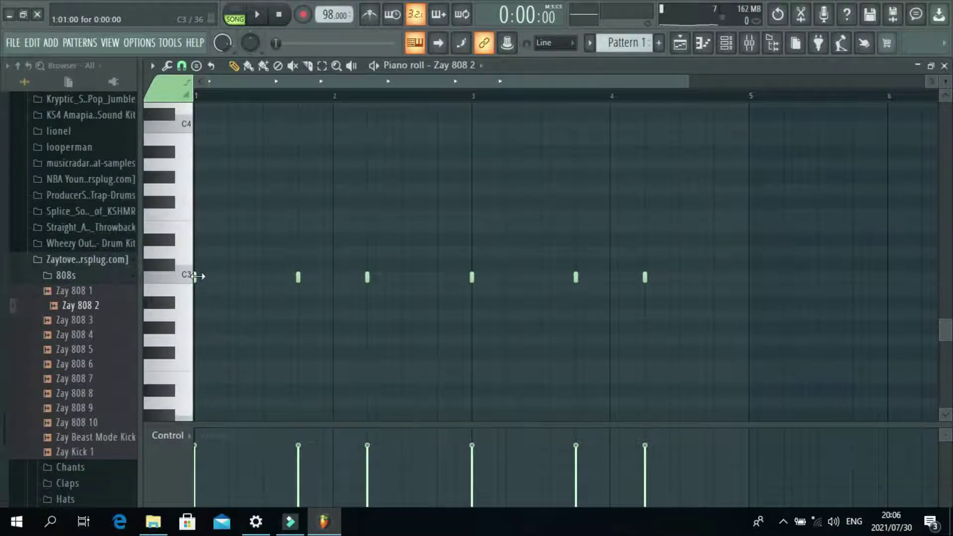
drag(710, 321, 502, 272)
drag(277, 274, 129, 269)
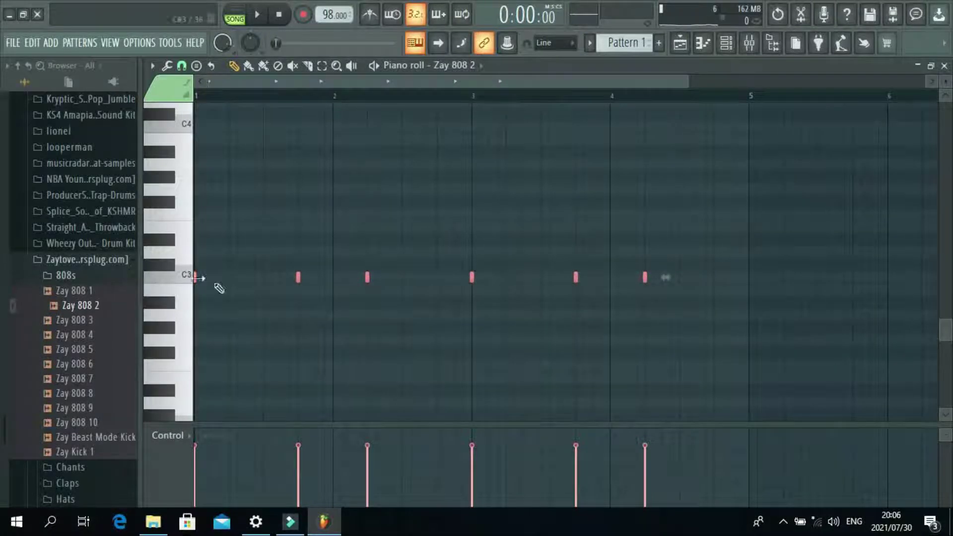
key(space)
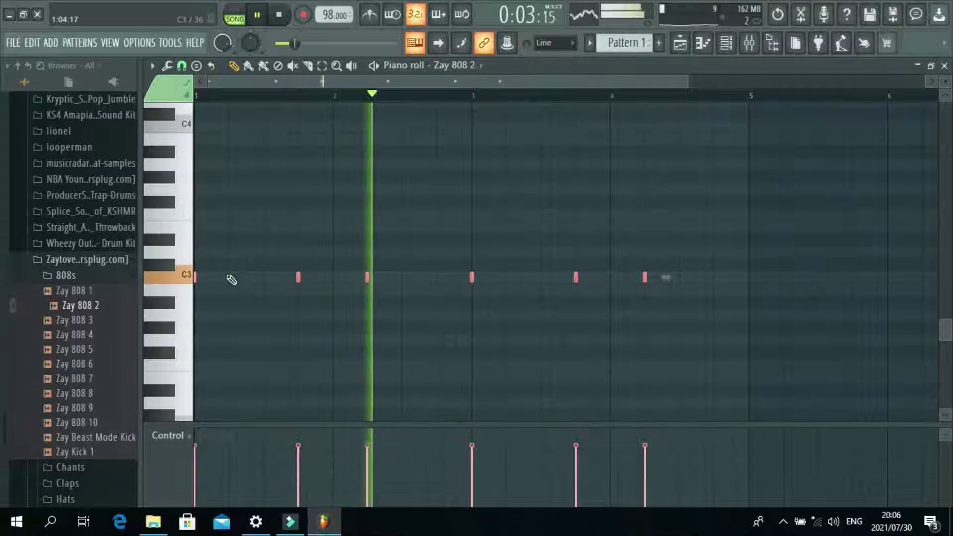
key(space)
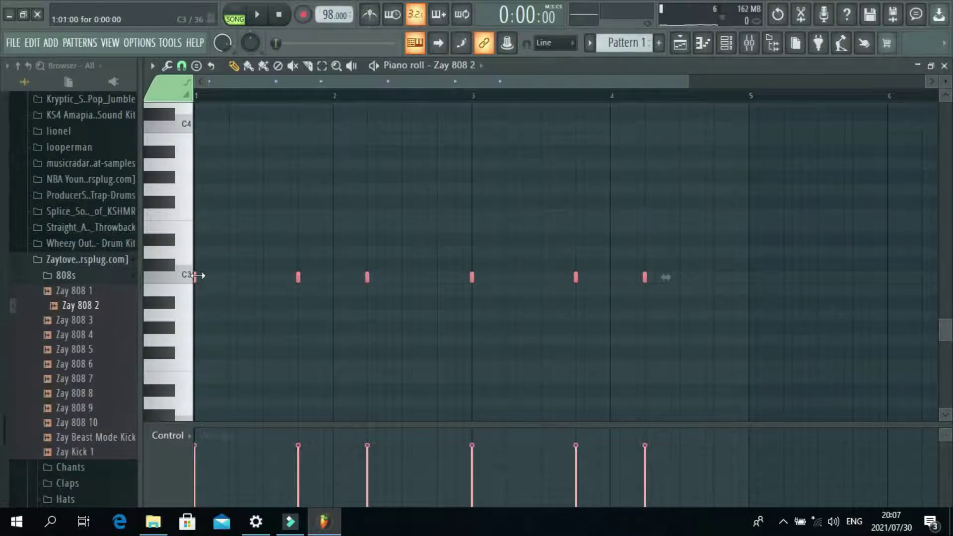
Try lengthening all six Zay 808 2 notes to two steps, listen to them and undo the resize
drag(199, 276, 214, 274)
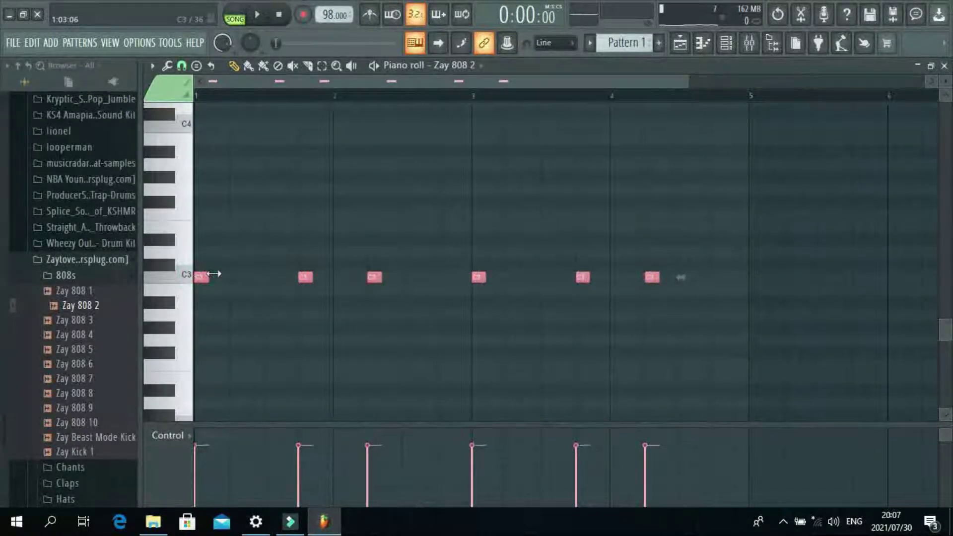
key(space)
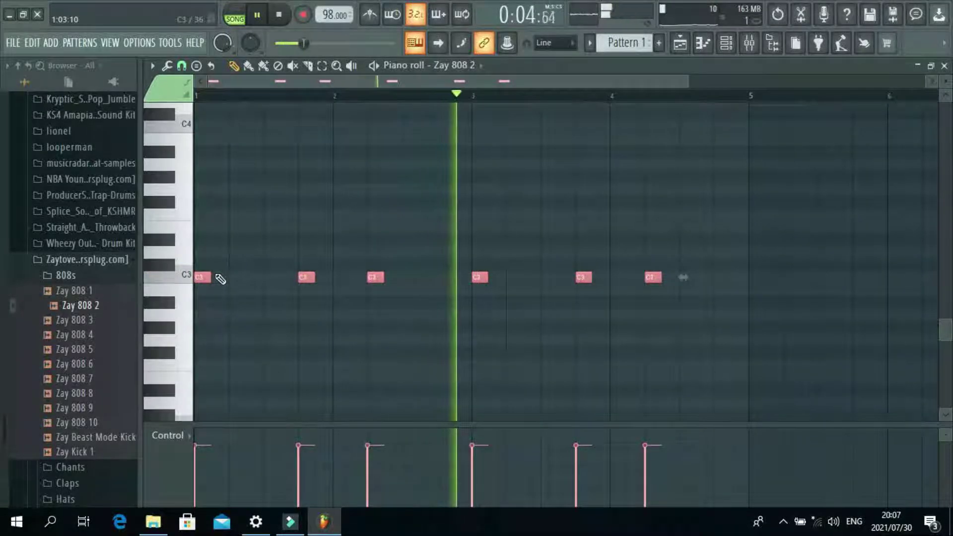
key(space)
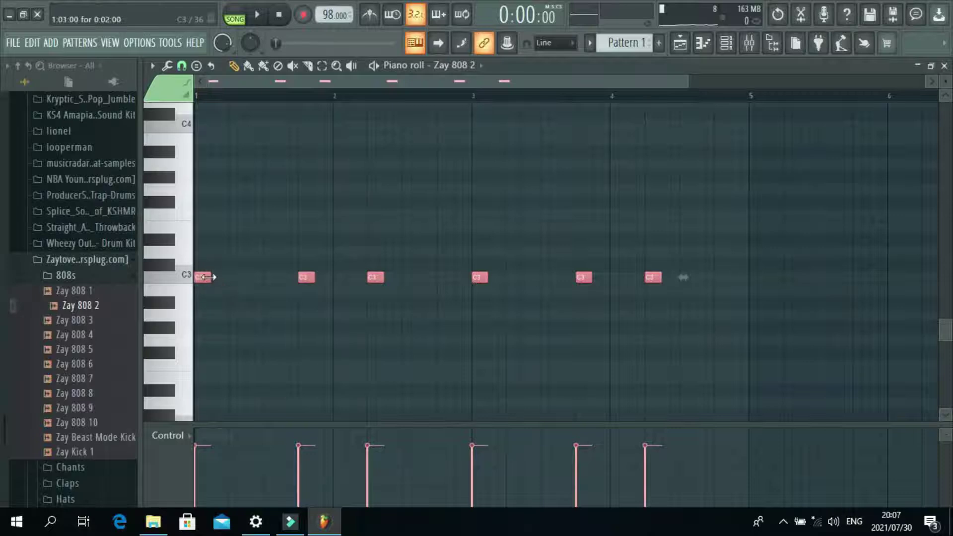
click(31, 44)
click(43, 60)
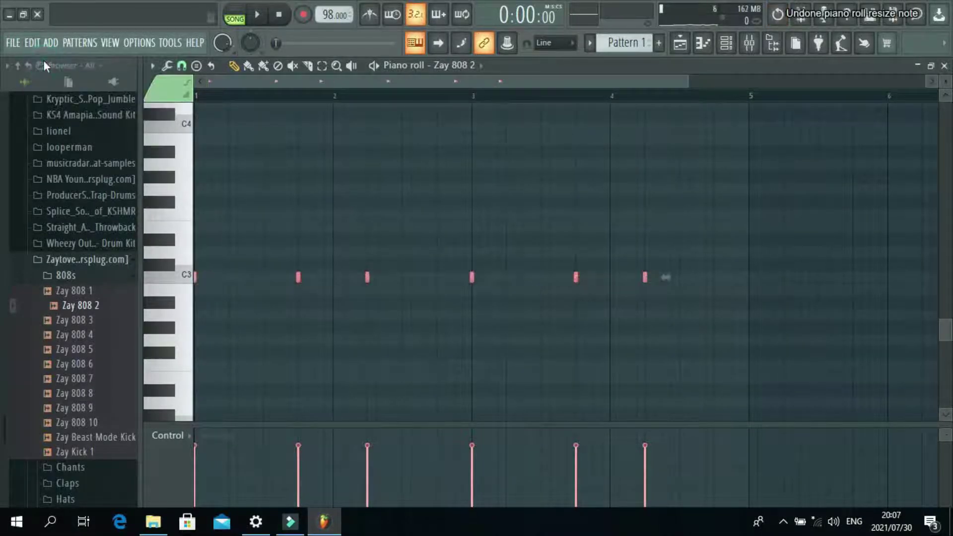
Collapse the Zaytoven 808s folder and expand the Wheezy Drum Kit folder in the sample browser to show its samples
key(space)
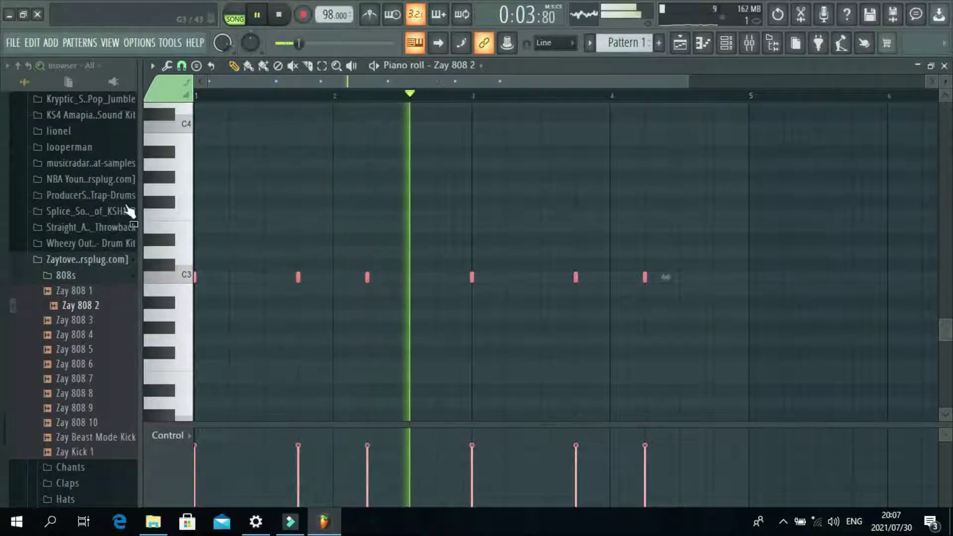
click(123, 276)
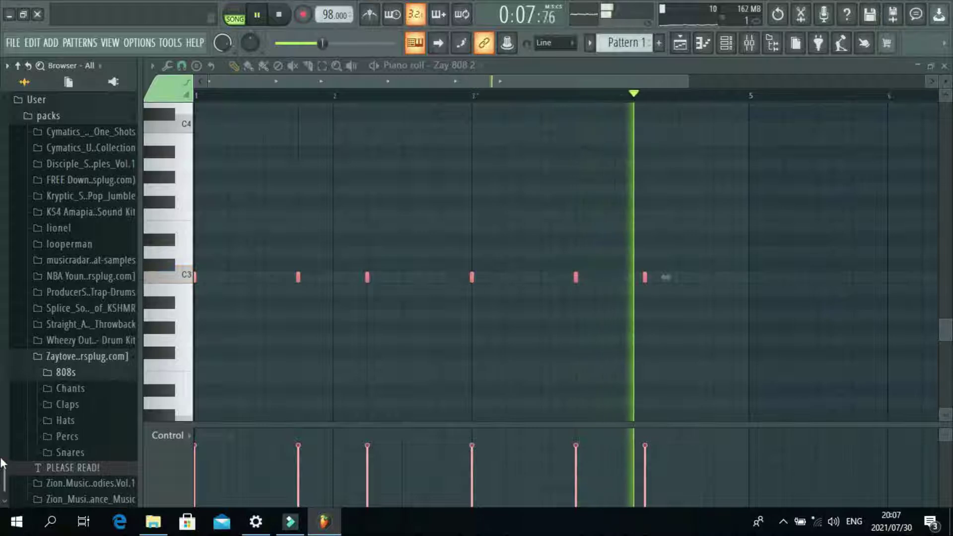
scroll(2, 464, up, 2)
key(space)
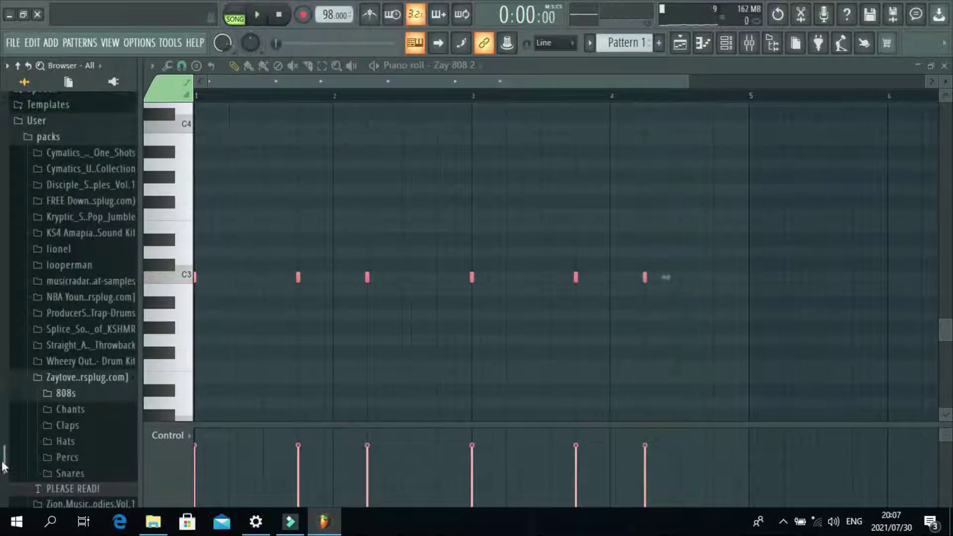
click(91, 362)
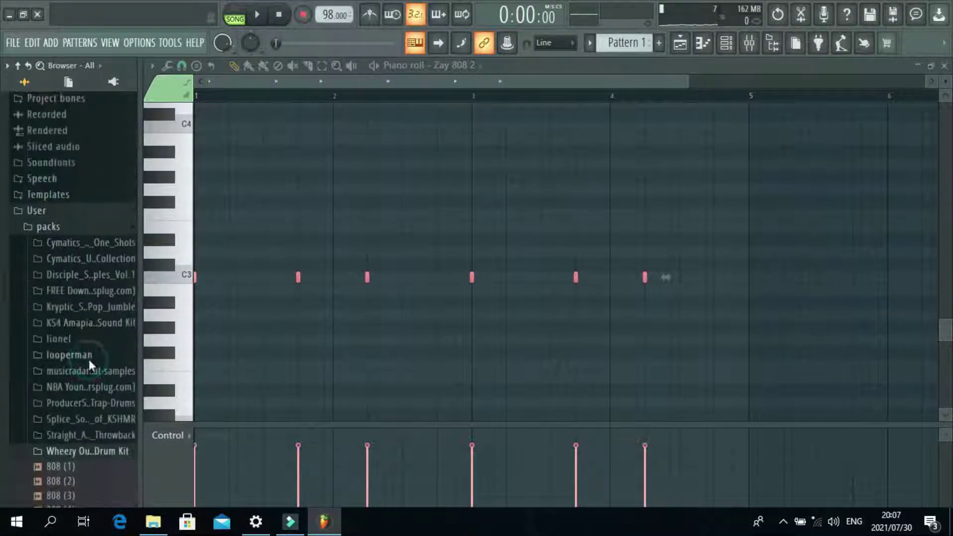
drag(3, 291, 24, 392)
drag(118, 384, 63, 375)
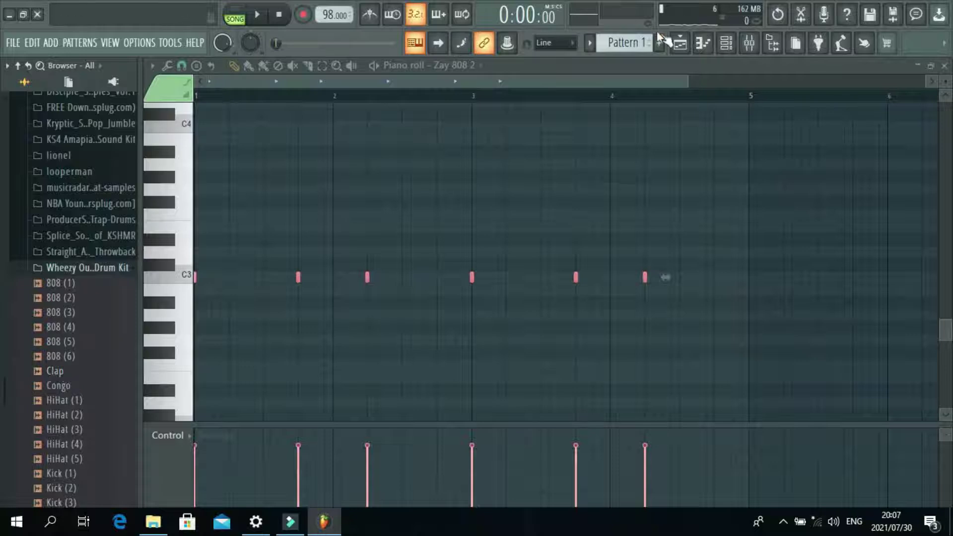
Audition the Wheezy kit's Clap sample, load it into a new channel and close its settings during playback
click(726, 45)
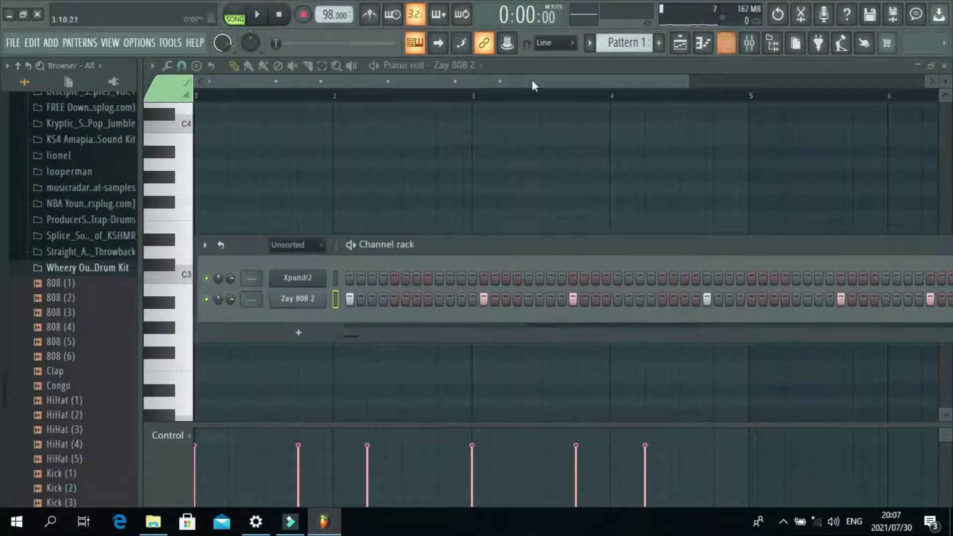
click(57, 371)
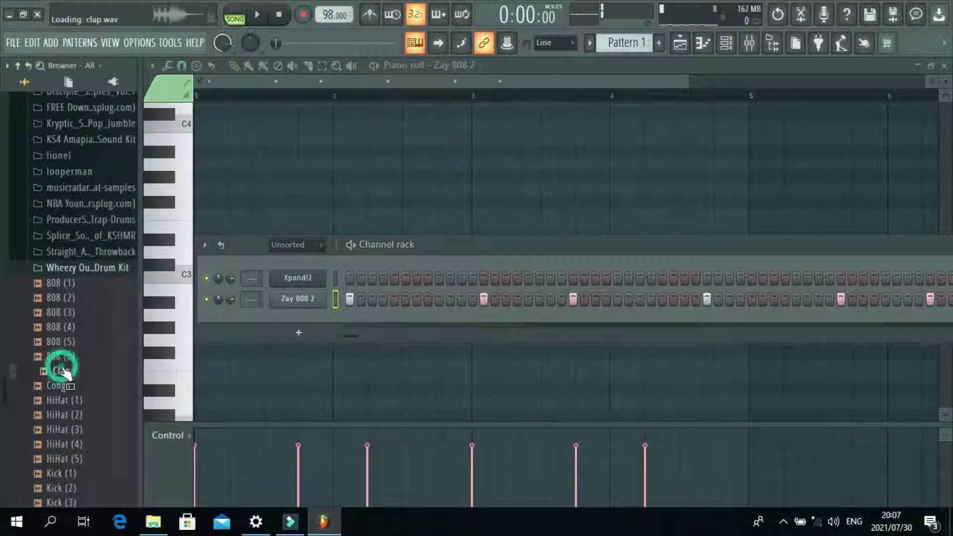
right_click(61, 370)
click(105, 346)
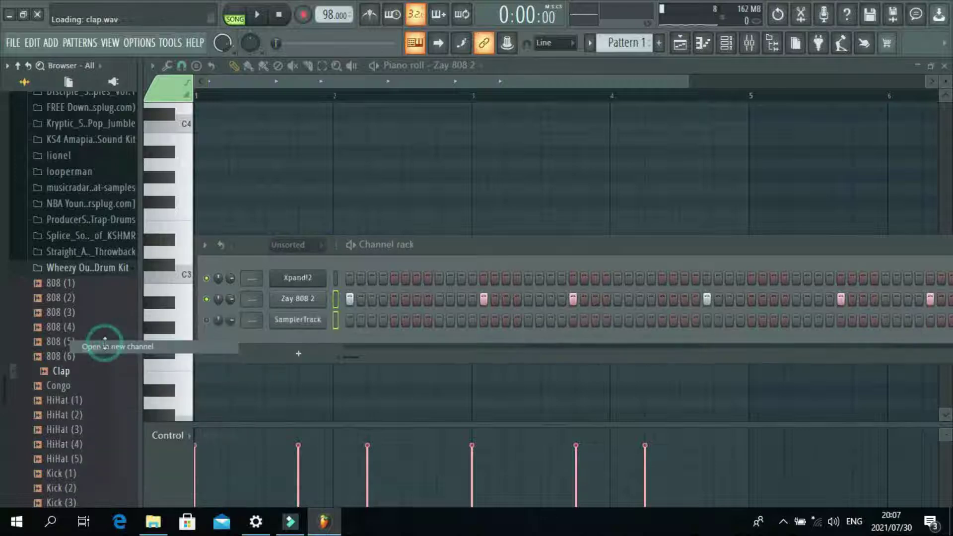
key(space)
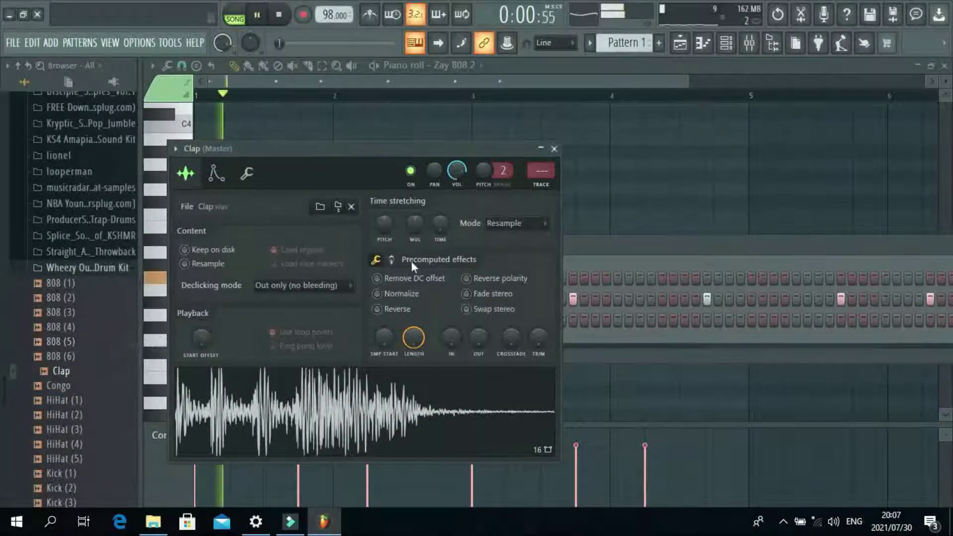
click(554, 149)
Create Pattern 2 and place it at bar 1 of Track 3 in the playlist
click(681, 43)
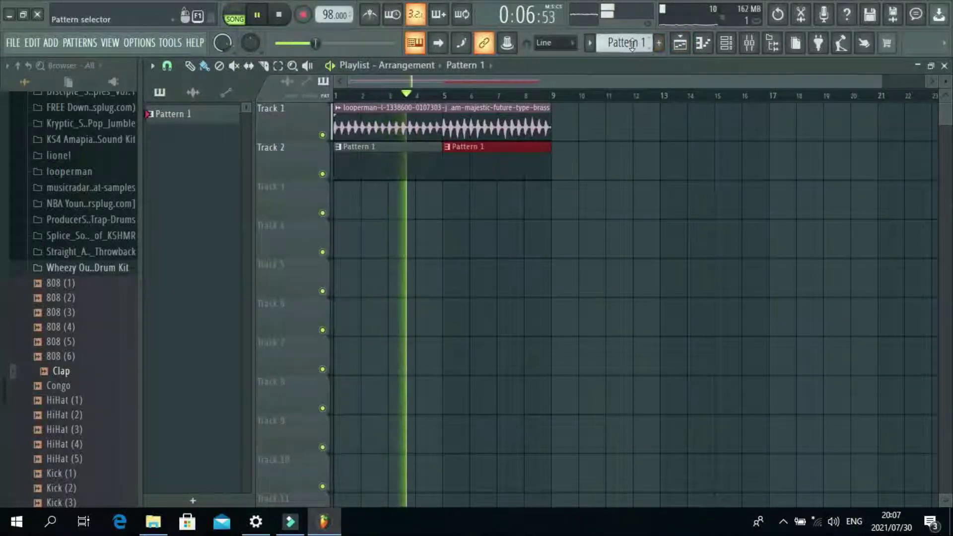
click(659, 43)
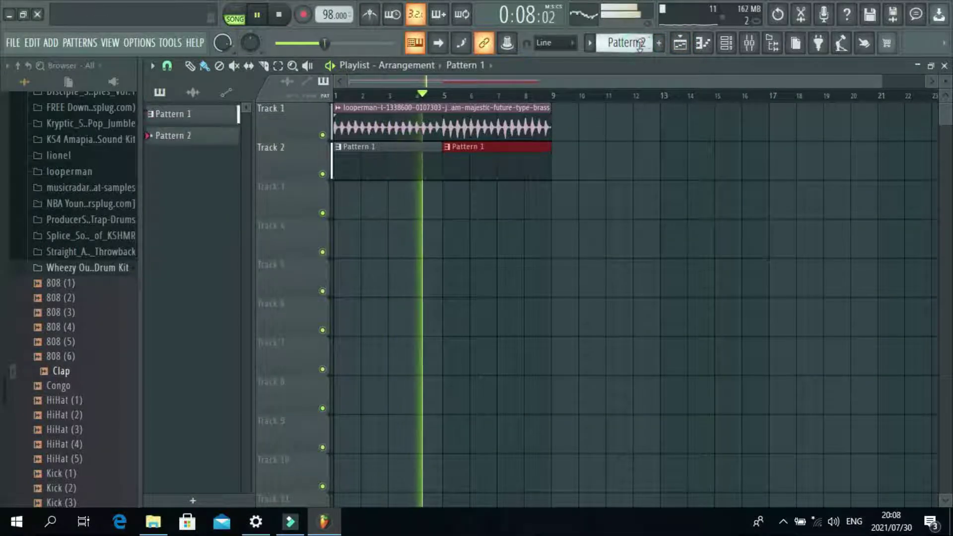
click(372, 204)
drag(372, 203, 343, 202)
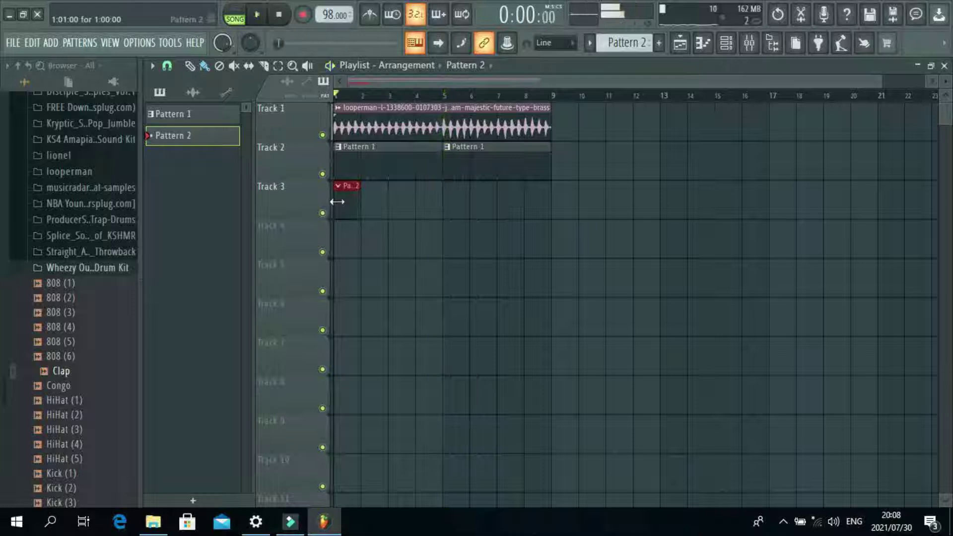
Program Clap hits on steps 9 and 25 of Pattern 2 while the arrangement plays
click(727, 46)
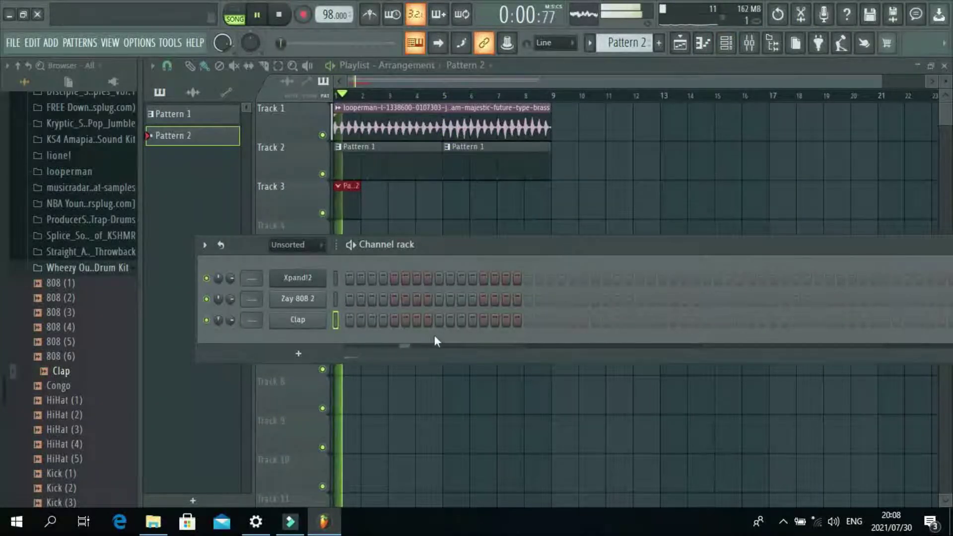
click(439, 320)
key(space)
key(space)
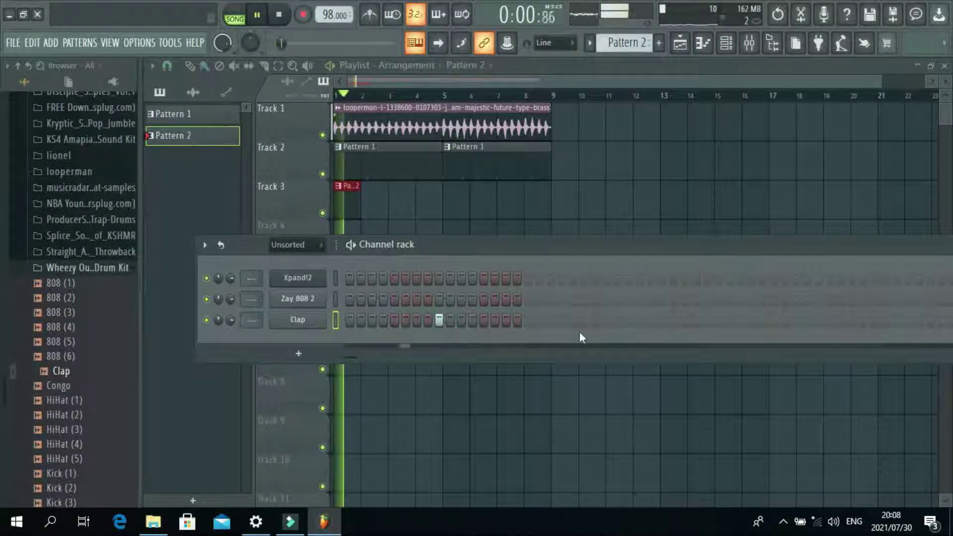
click(619, 320)
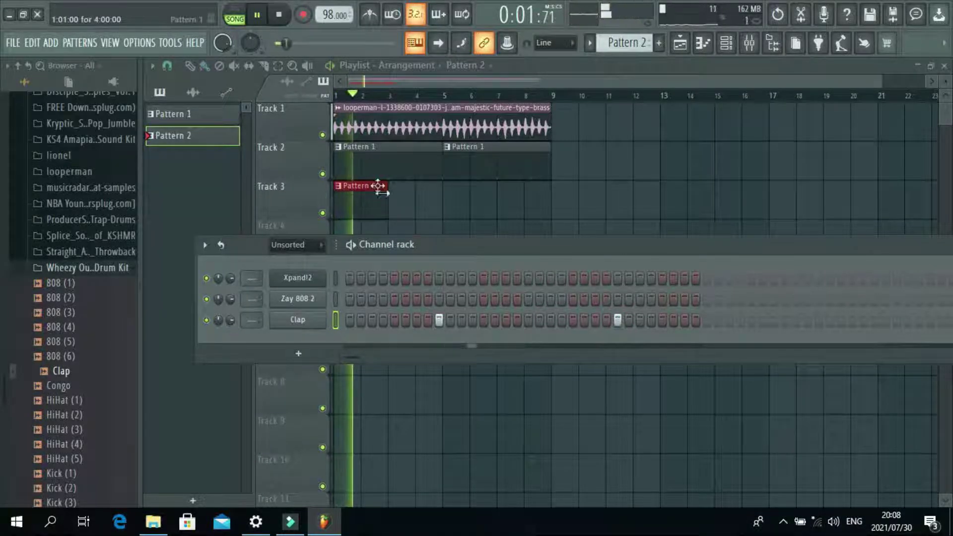
Repeat the Pattern 2 clip on Track 3 at bars 3, 5 and 7 and listen to the arrangement
click(394, 209)
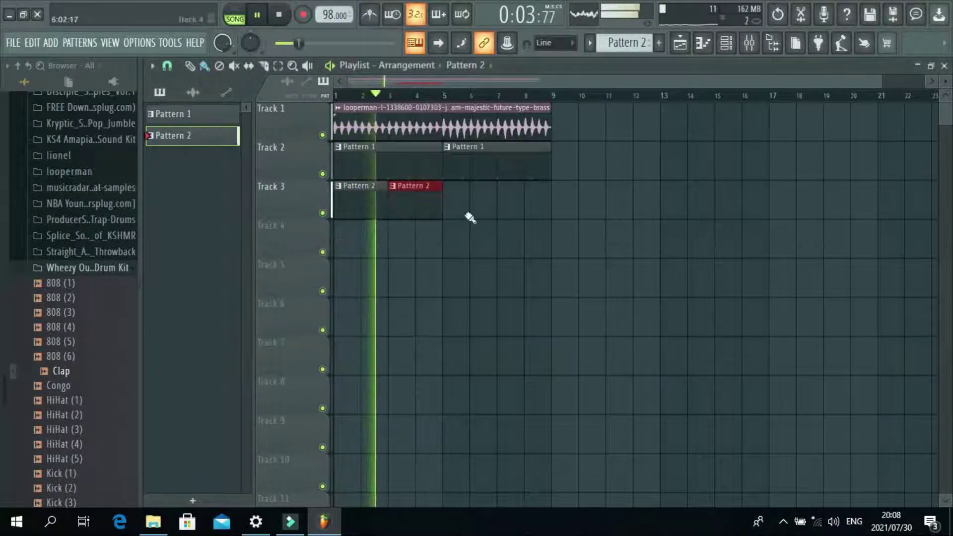
click(448, 211)
click(503, 211)
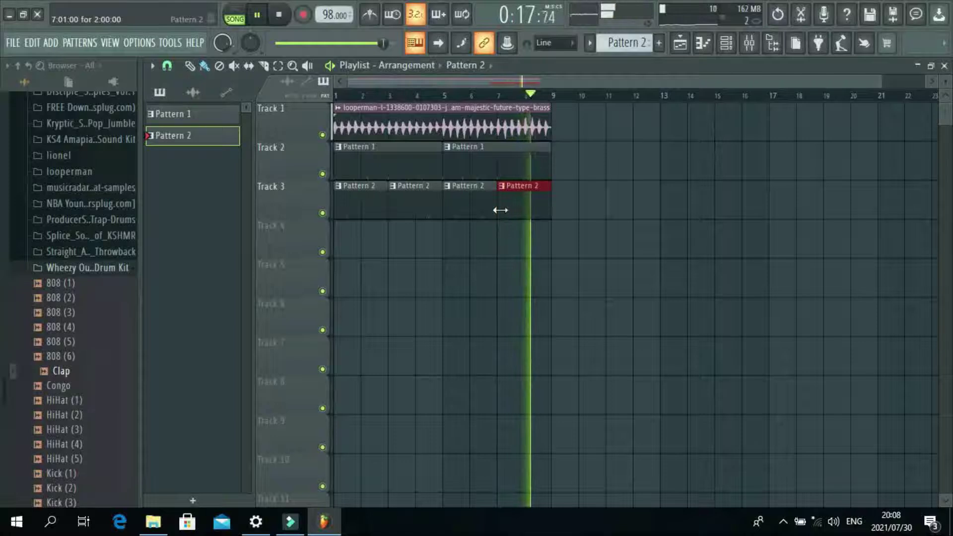
key(space)
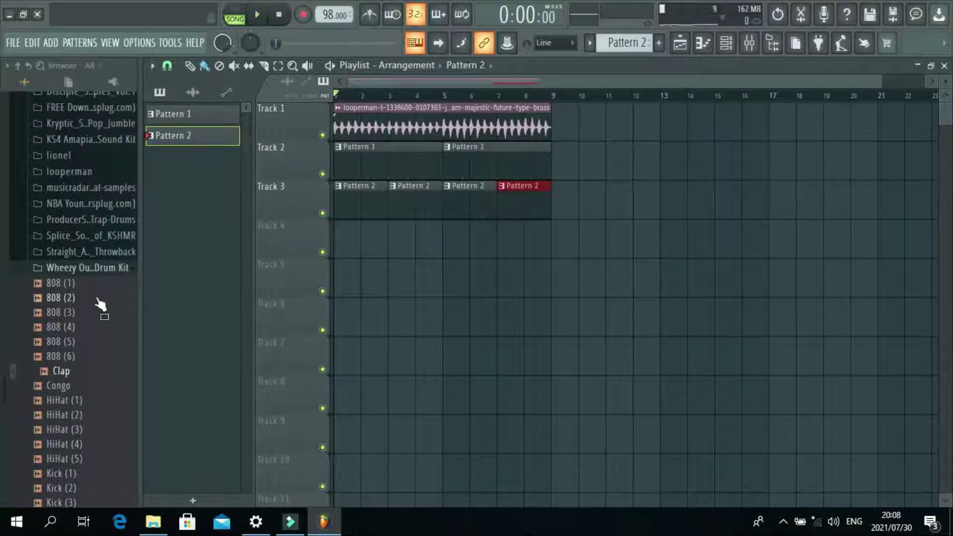
Collapse the Wheezy kit and expand the Hats folder of the Zaytoven kit to show all its hat samples
click(84, 270)
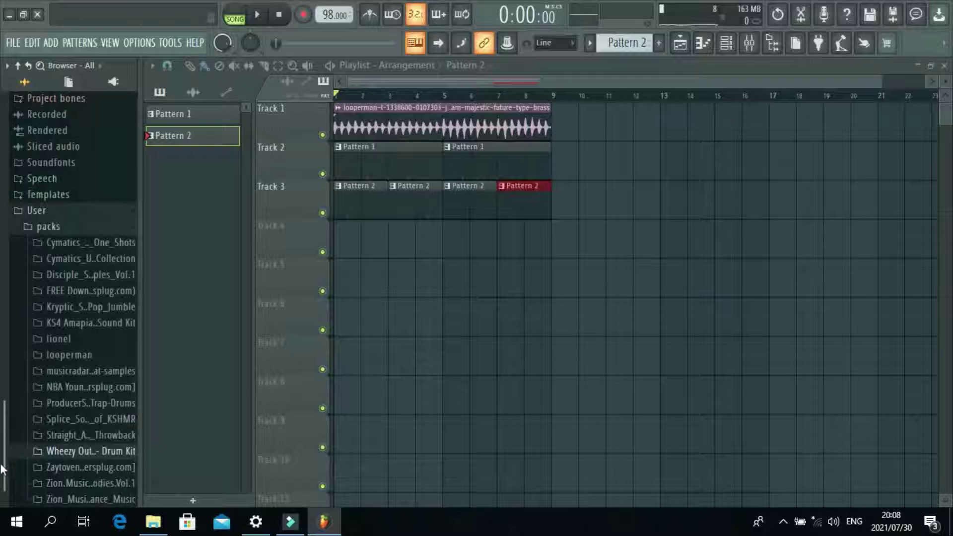
click(85, 468)
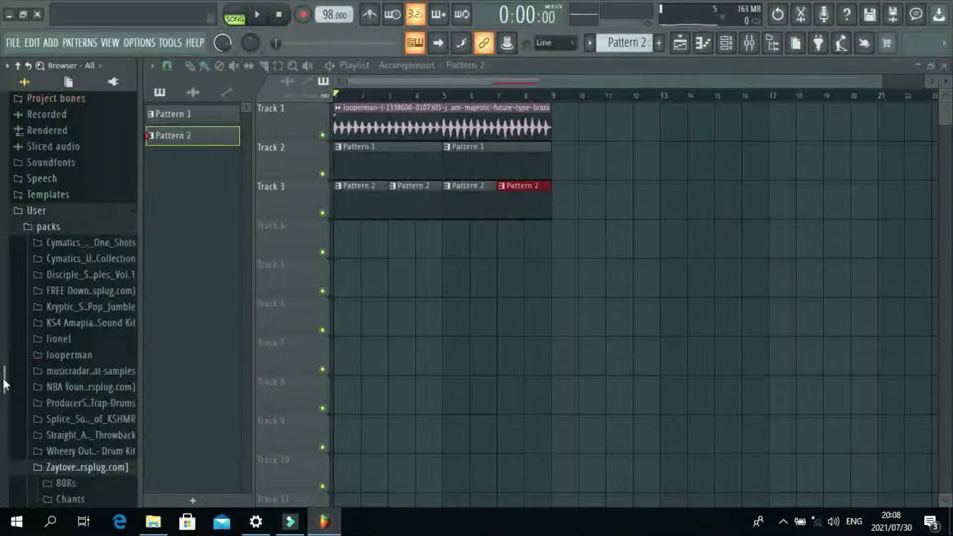
scroll(7, 403, down, 4)
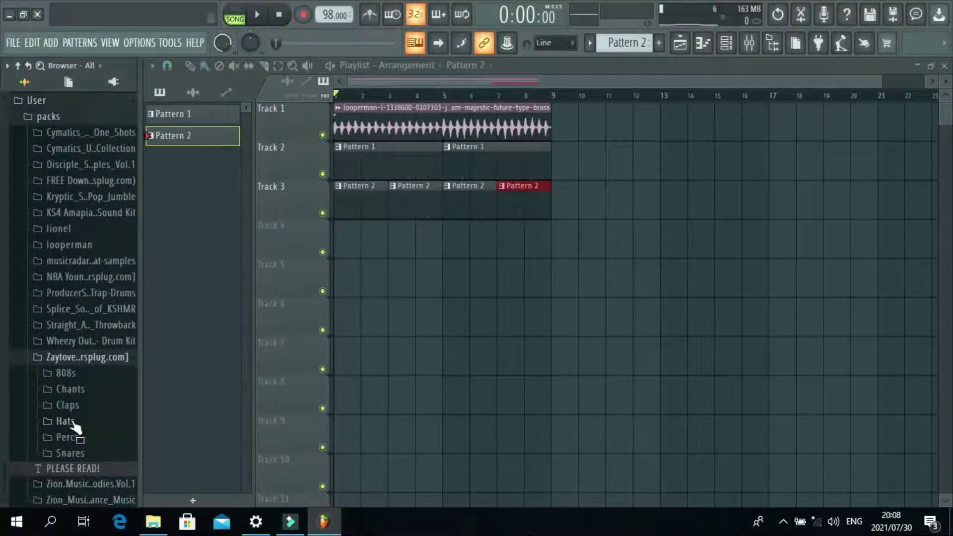
click(74, 423)
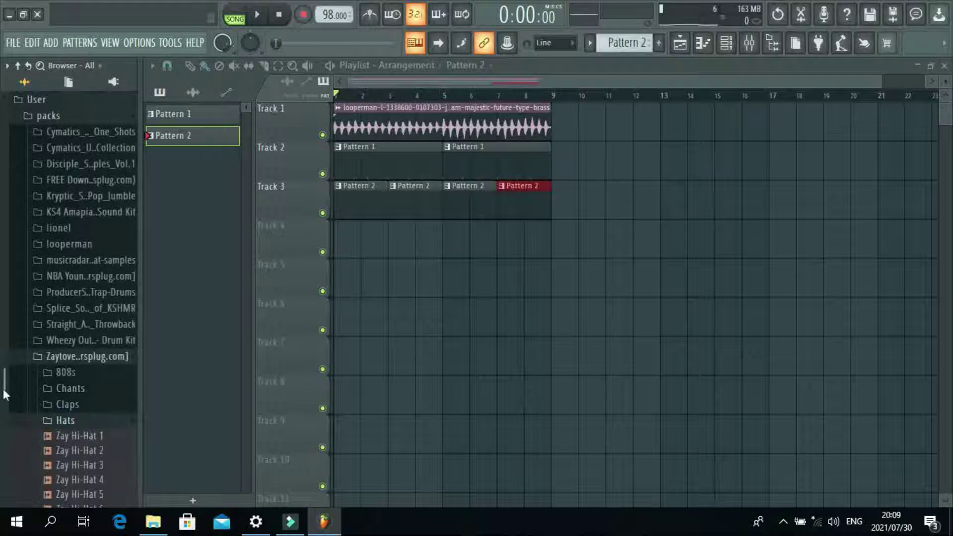
scroll(19, 415, down, 3)
scroll(31, 434, down, 2)
Audition the Zay Hi-Hat 1 to 4 samples against the playing arrangement, returning to Zay Hi-Hat 2 and 3 to compare
key(space)
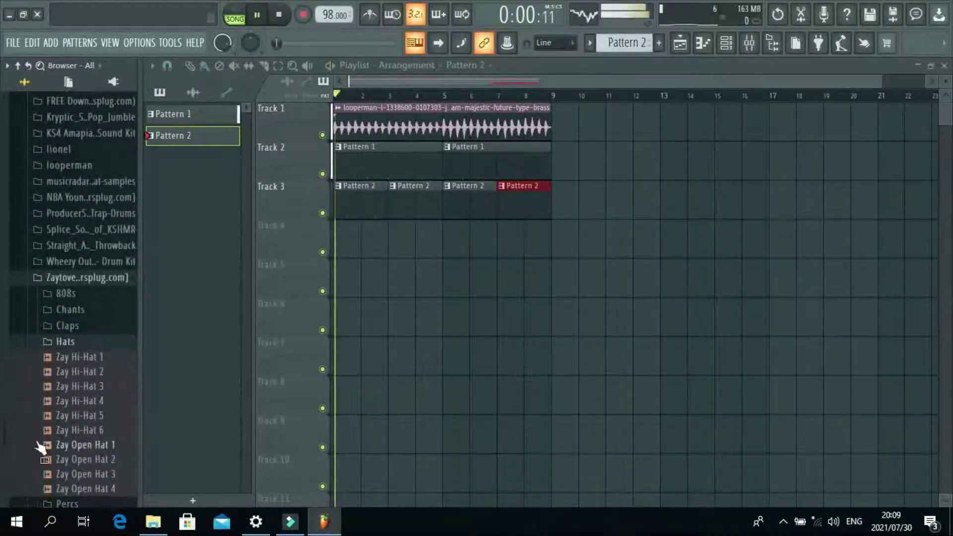
click(76, 357)
click(84, 372)
click(84, 372)
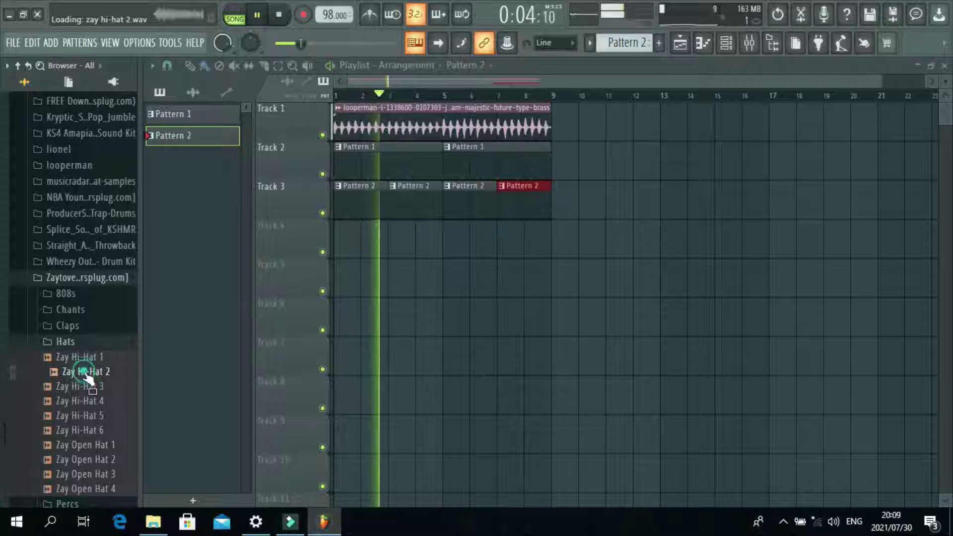
click(84, 387)
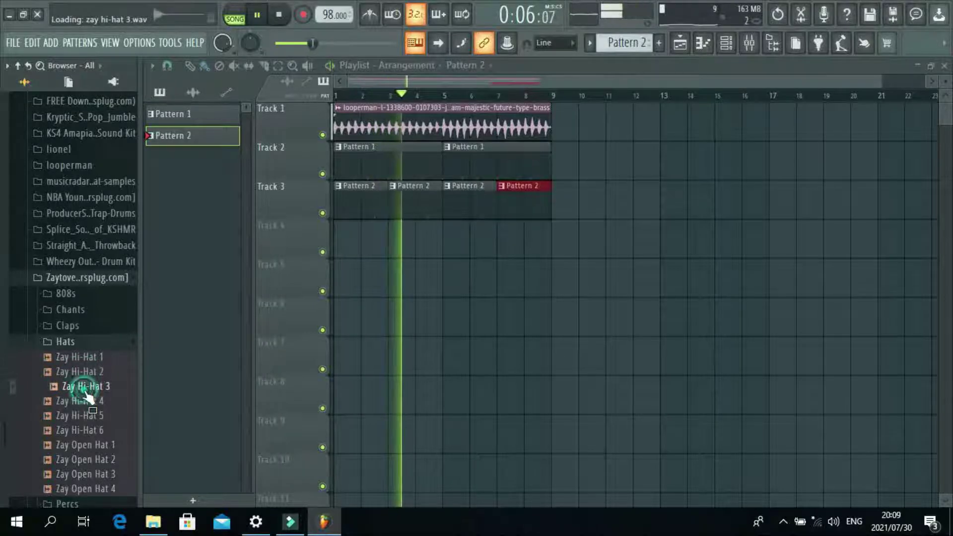
click(82, 401)
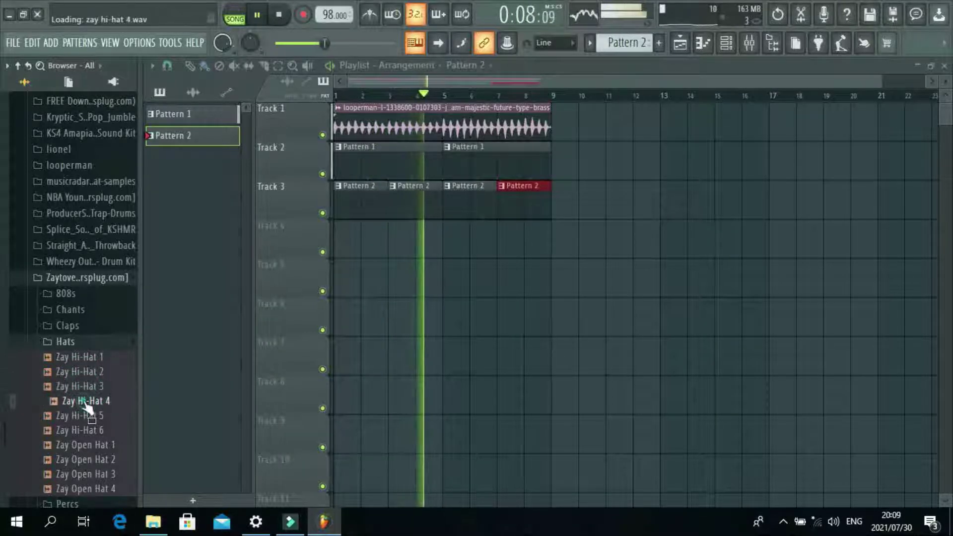
click(74, 387)
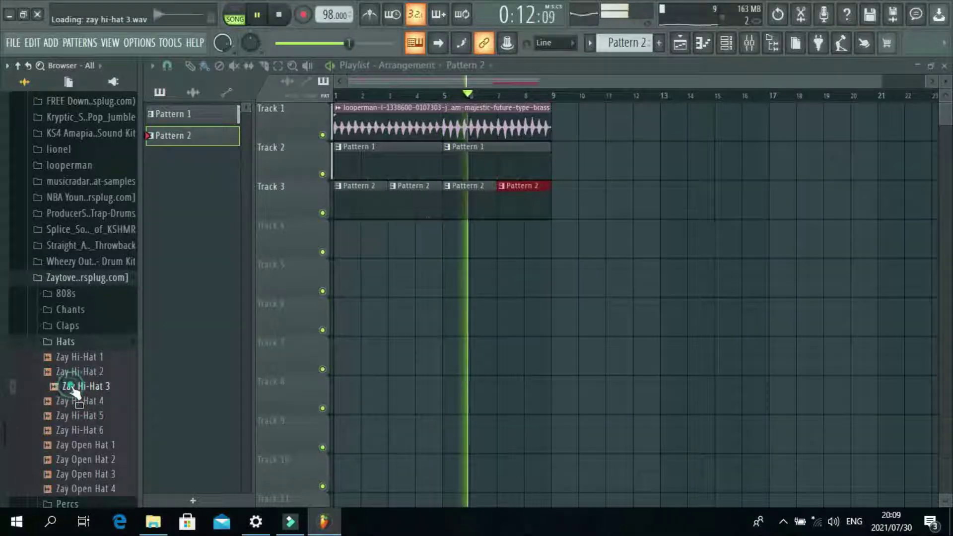
click(75, 387)
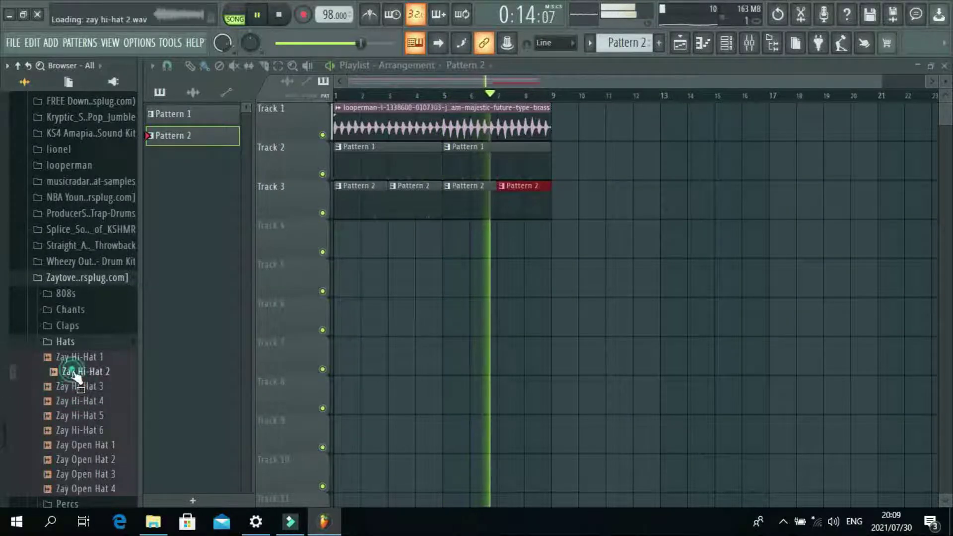
key(space)
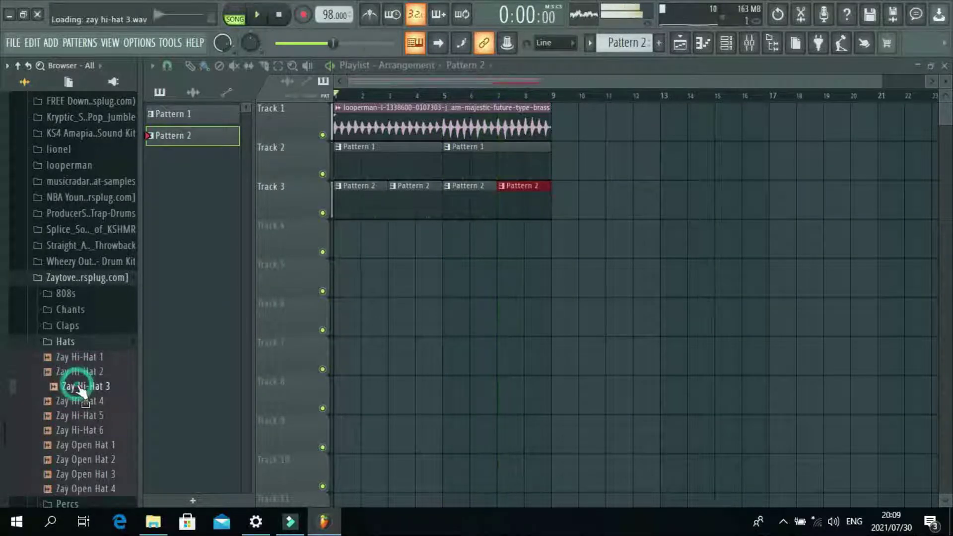
Load Zay Hi-Hat 3 into a new channel, enable its volume envelope with release time at 0%, and preview the sample
right_click(77, 385)
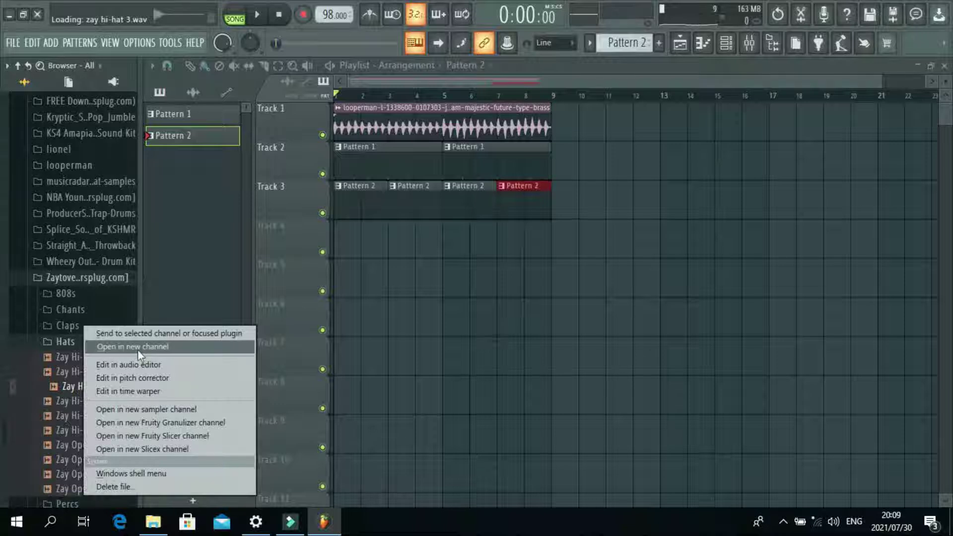
click(138, 348)
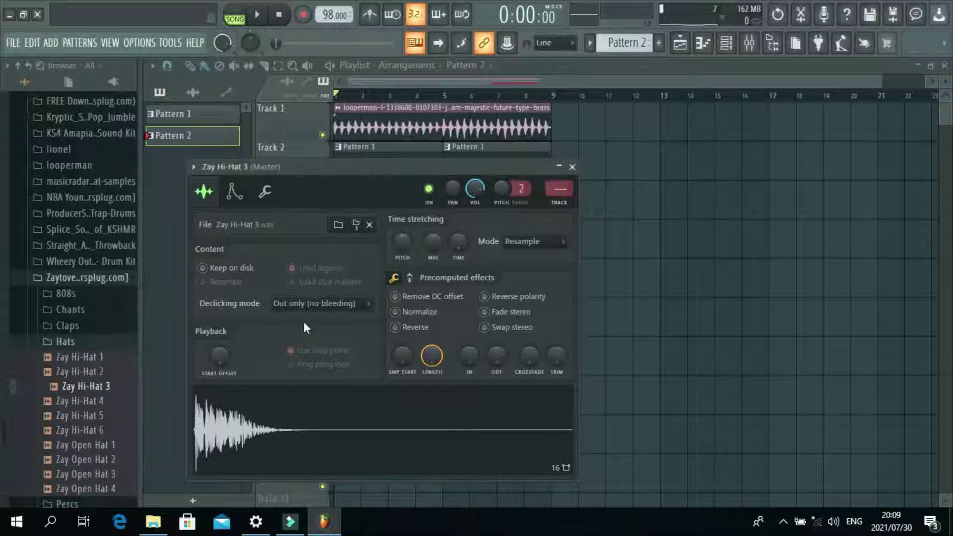
click(234, 193)
drag(235, 322, 327, 344)
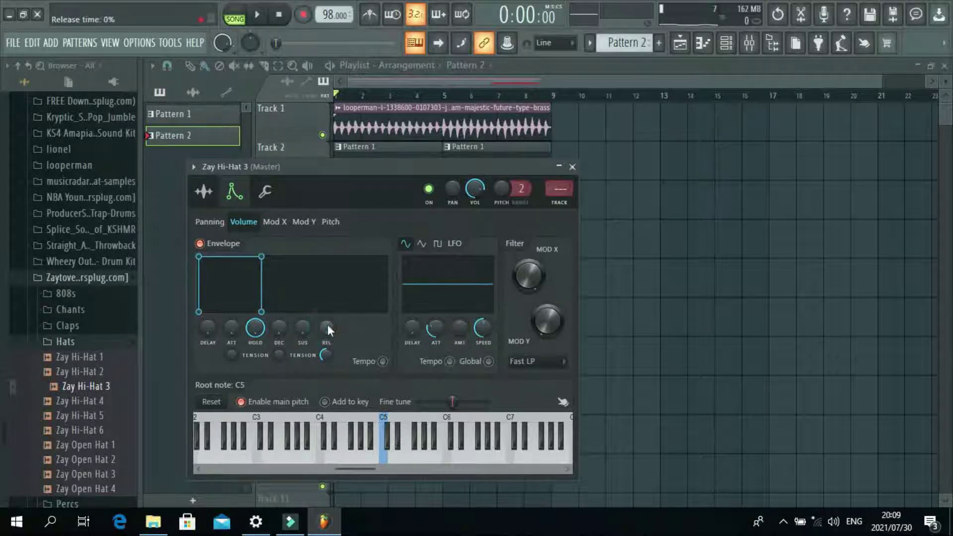
click(205, 194)
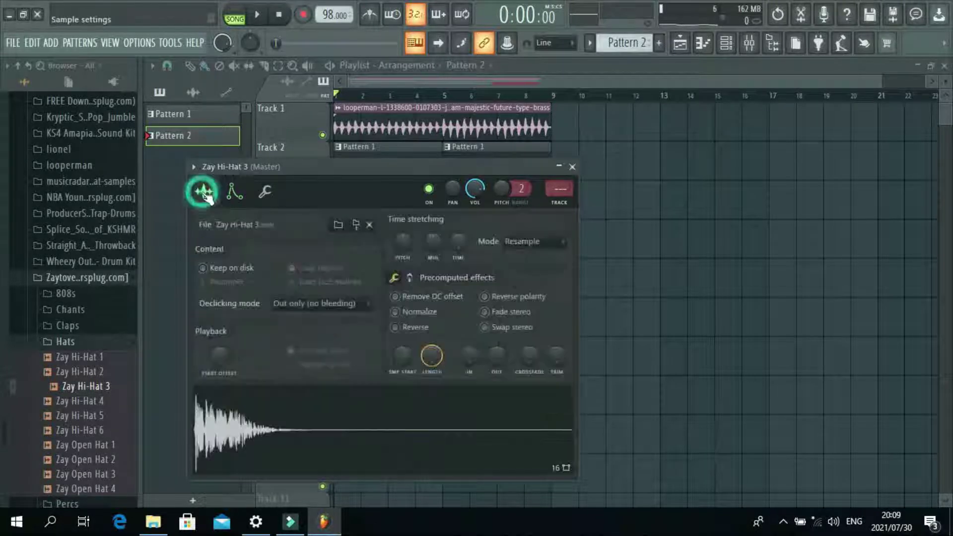
click(376, 407)
click(376, 407)
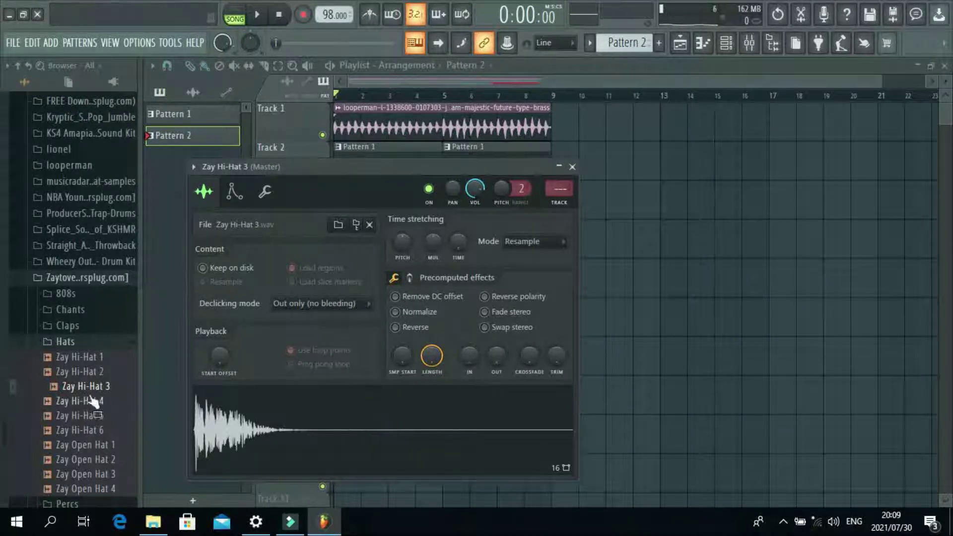
Compare Zay Hi-Hat 4 and Zay Hi-Hat 2 with the loaded Zay Hi-Hat 3, close its channel settings and replay the arrangement briefly
click(85, 401)
drag(87, 403, 73, 384)
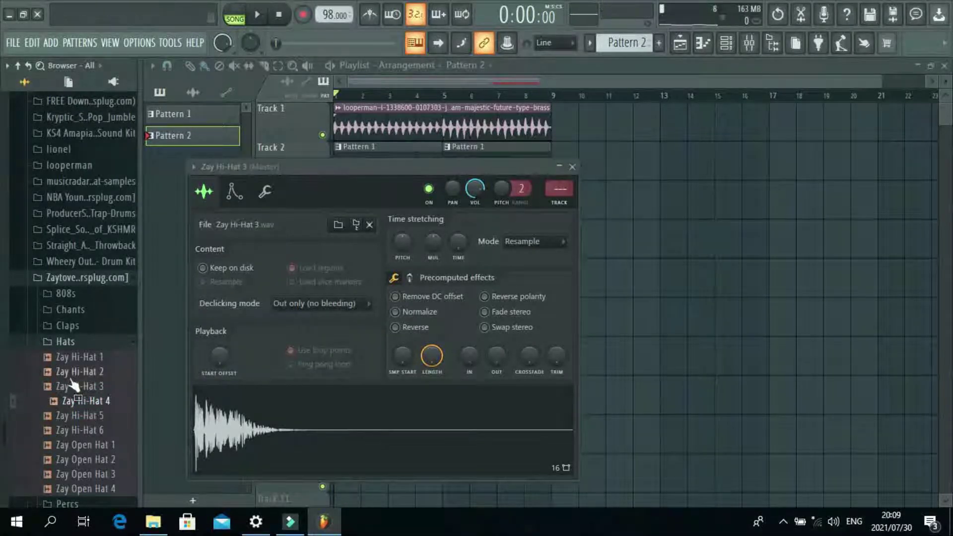
click(69, 372)
click(321, 431)
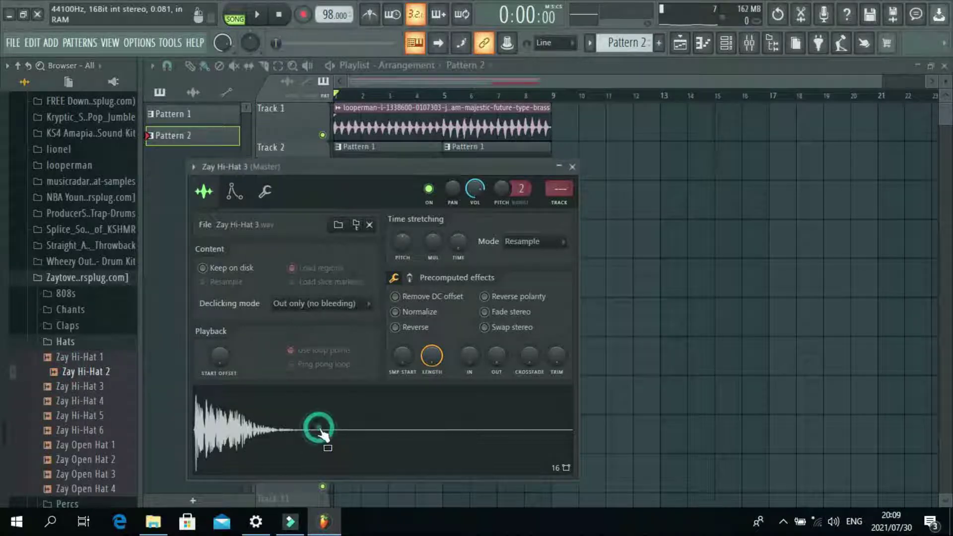
click(572, 167)
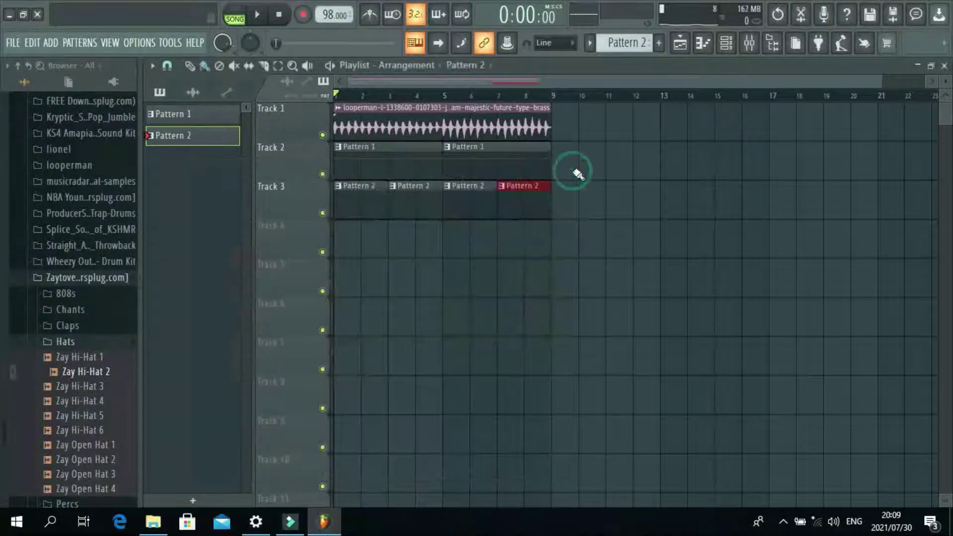
key(space)
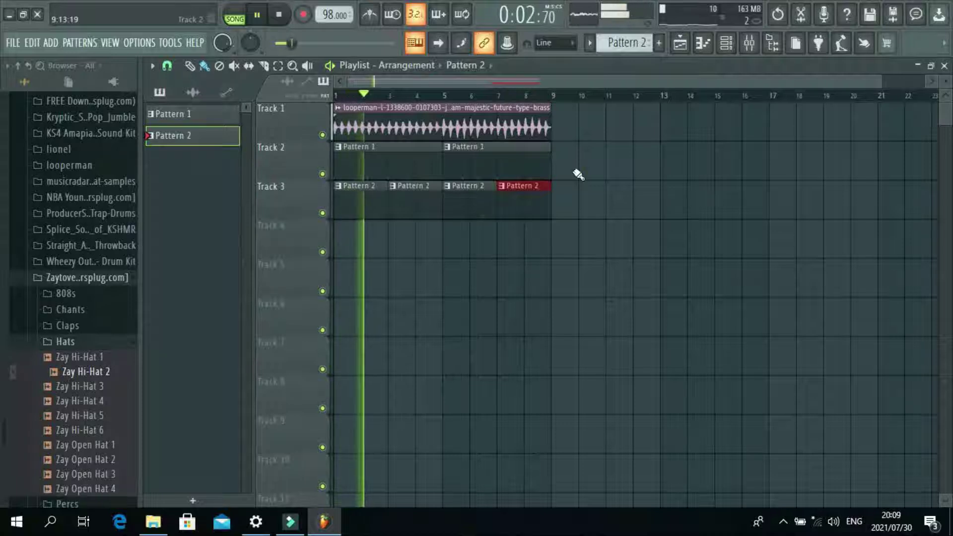
key(space)
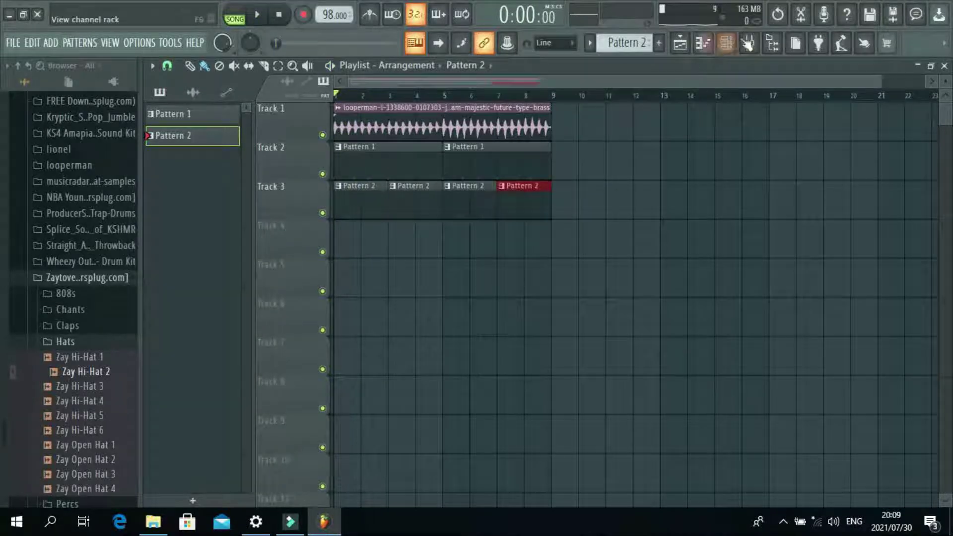
Create Pattern 3 and fill every 2 steps of the Zay Hi-Hat 3 channel across 32 steps
click(727, 43)
scroll(643, 43, up, 1)
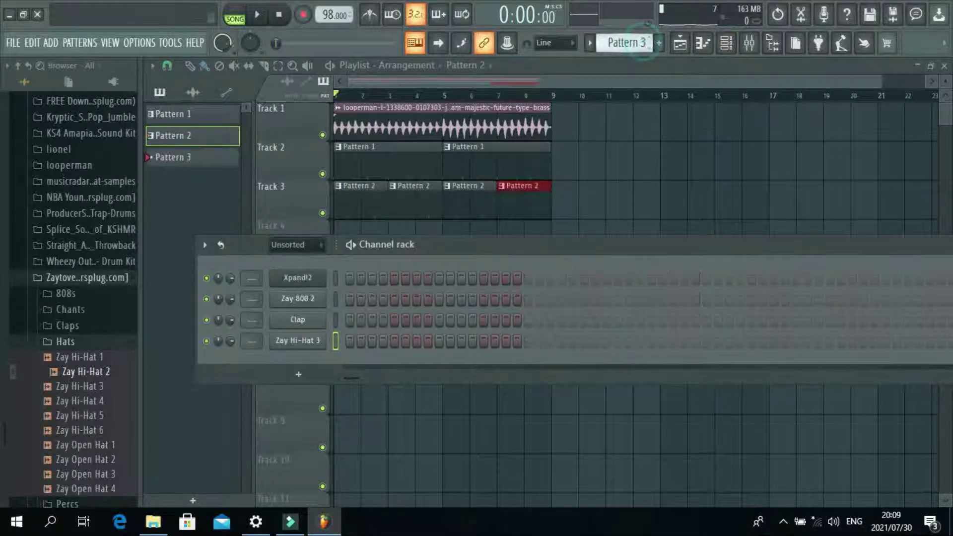
right_click(313, 342)
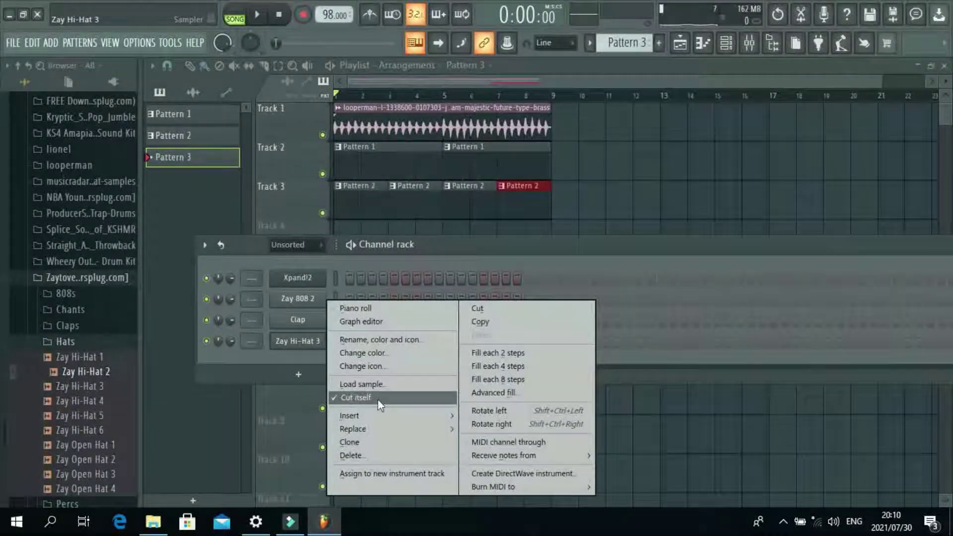
click(474, 353)
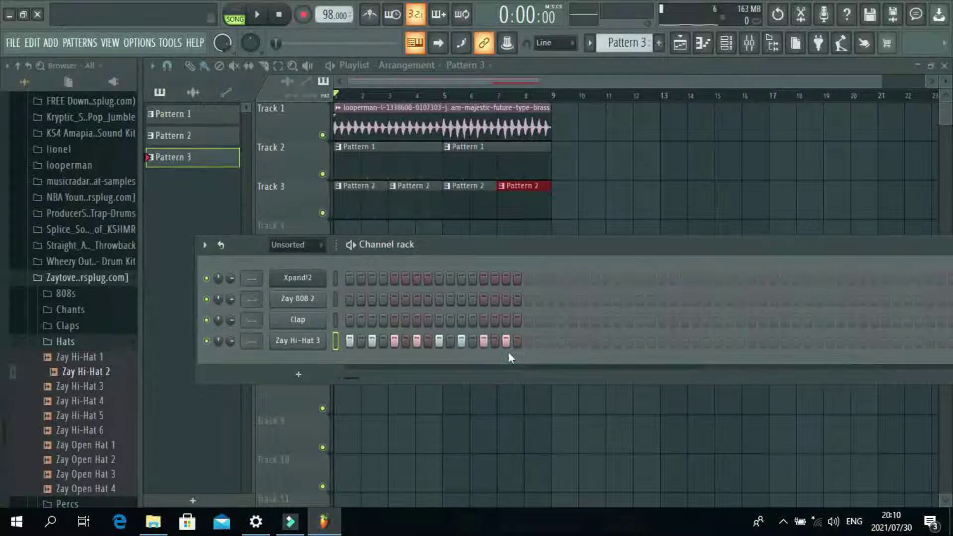
click(529, 343)
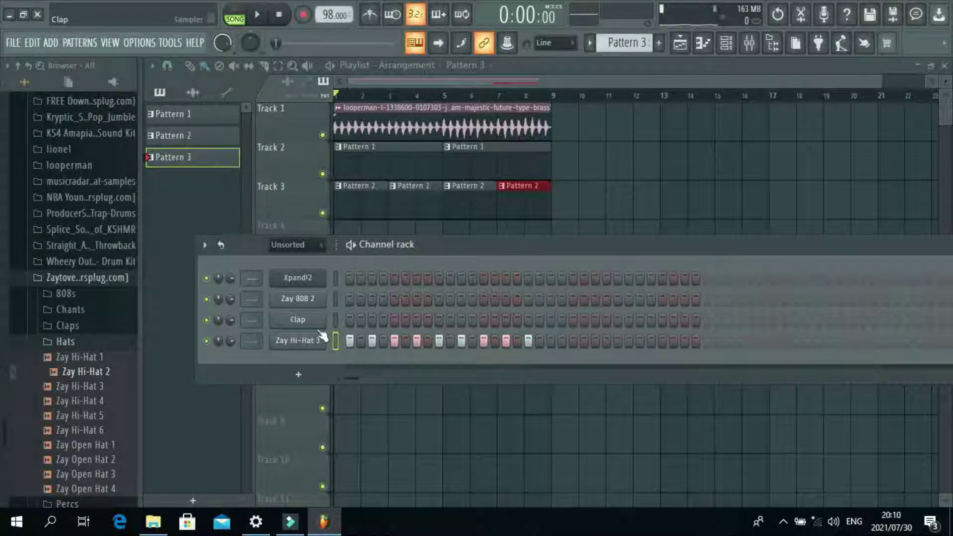
right_click(298, 346)
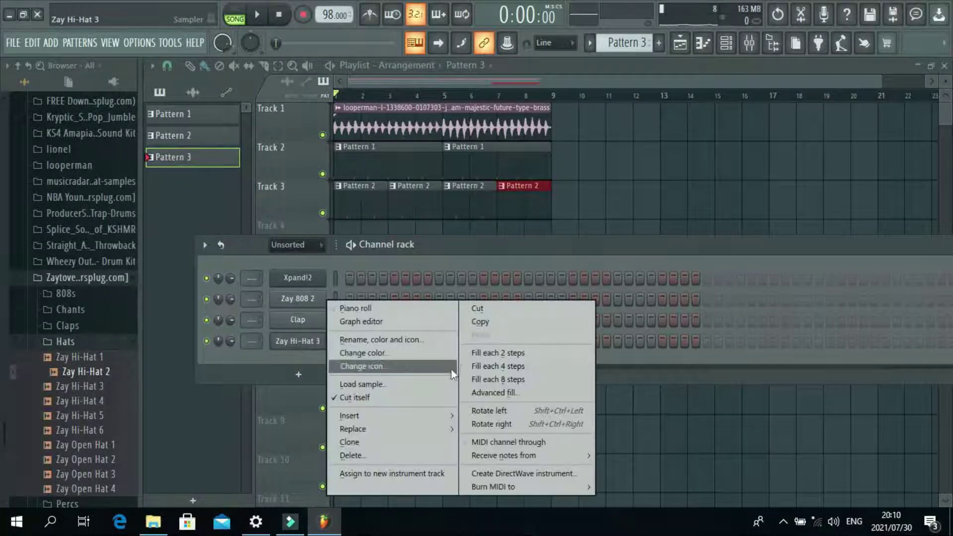
click(489, 354)
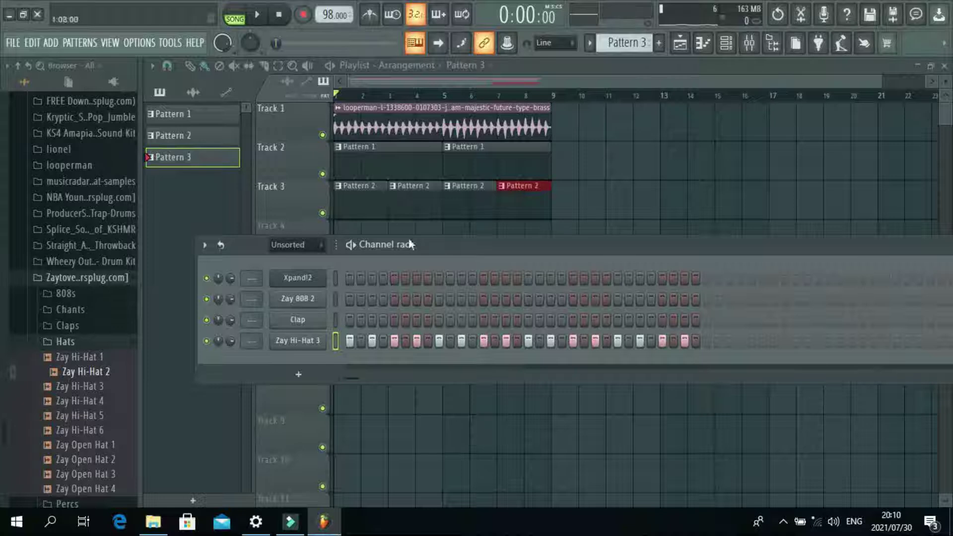
Place Pattern 3 on Track 4 of the playlist at bars 1, 3, 5 and 7, and play the arrangement
drag(463, 249, 508, 341)
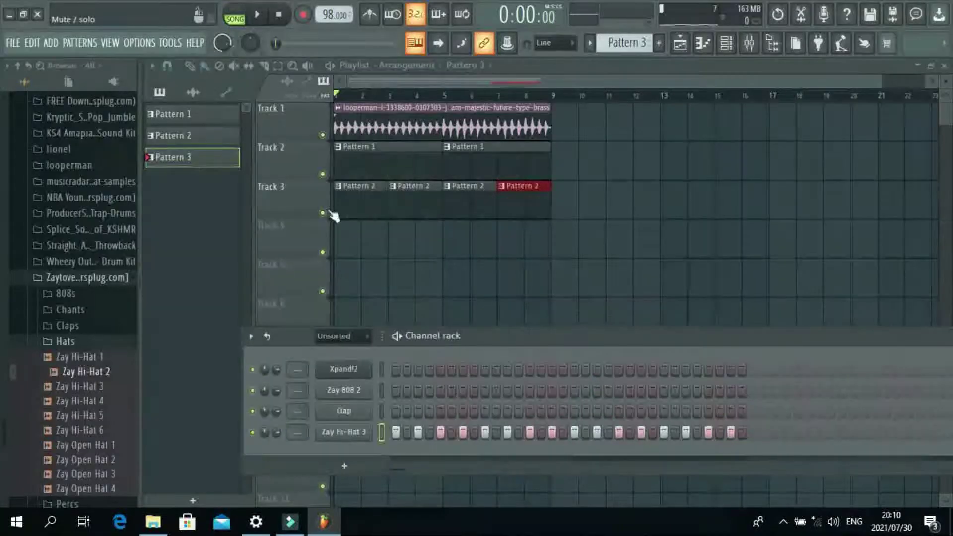
click(347, 242)
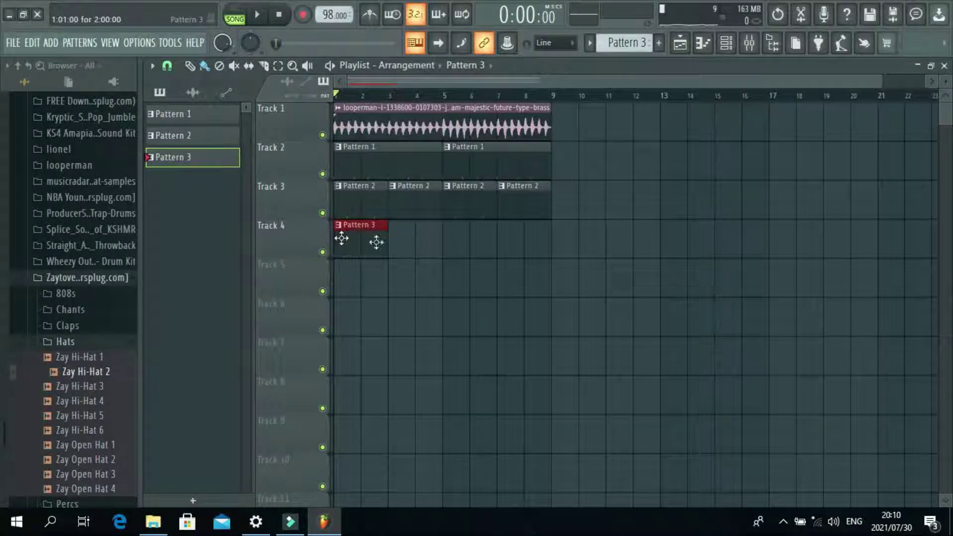
click(395, 248)
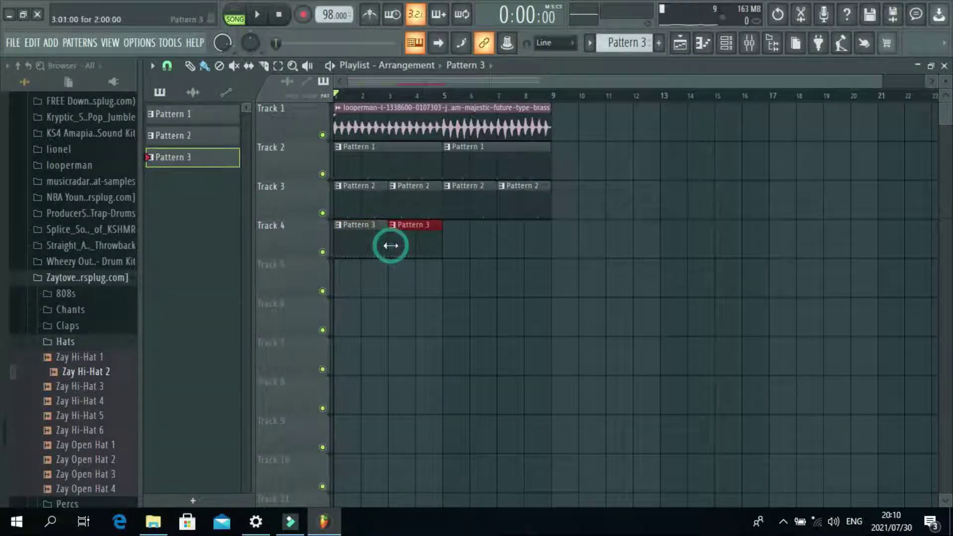
click(453, 249)
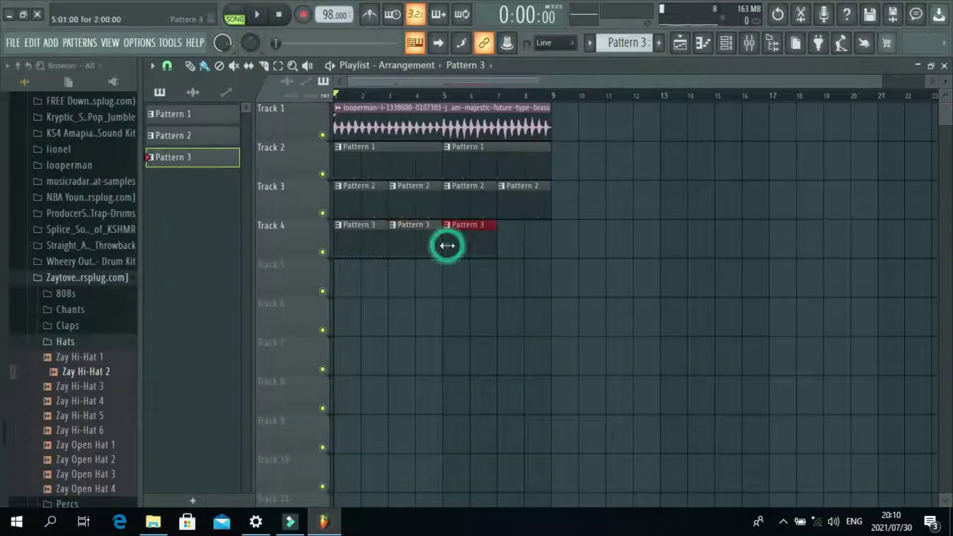
click(504, 253)
key(space)
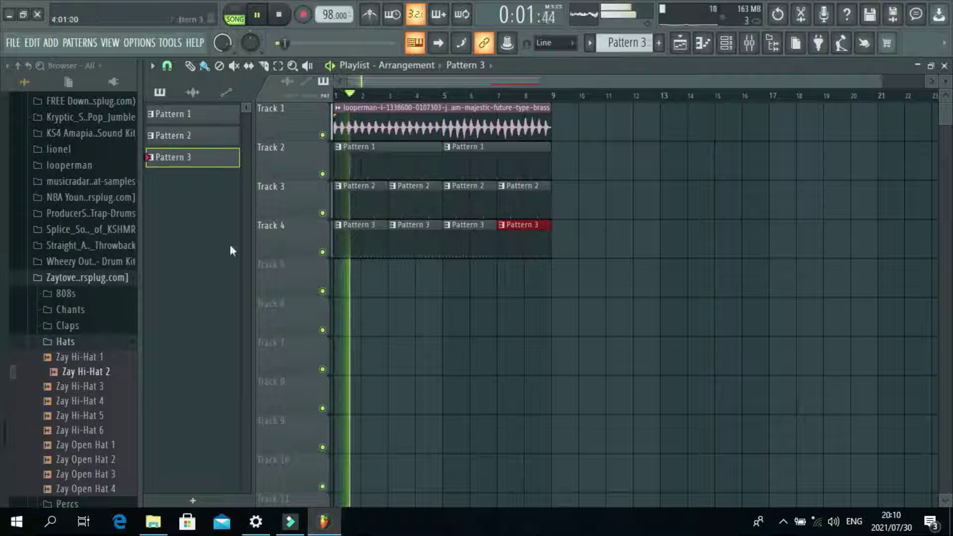
Collapse the Zaytoven kit, expand the Kicks folder of the FREE Down kit to show its kick samples, and stop playback
click(117, 343)
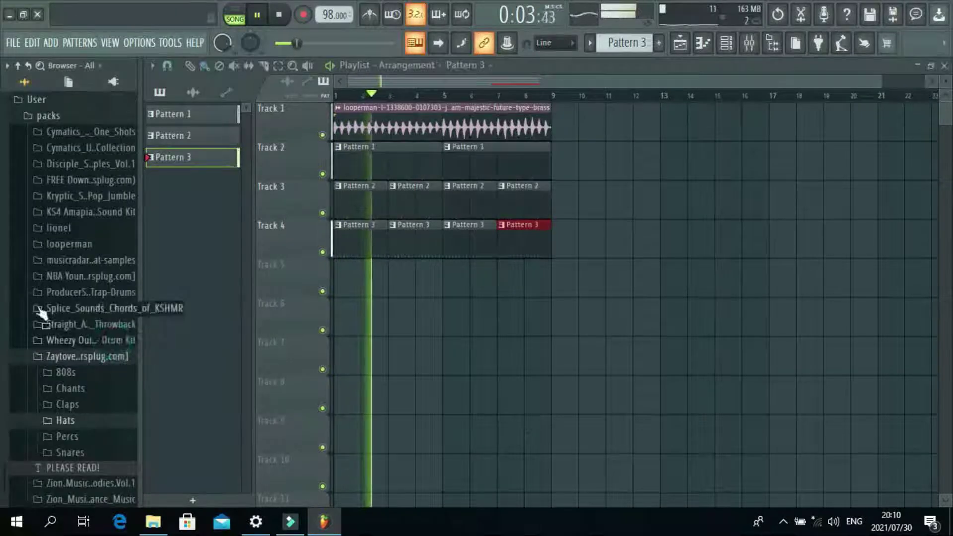
click(67, 358)
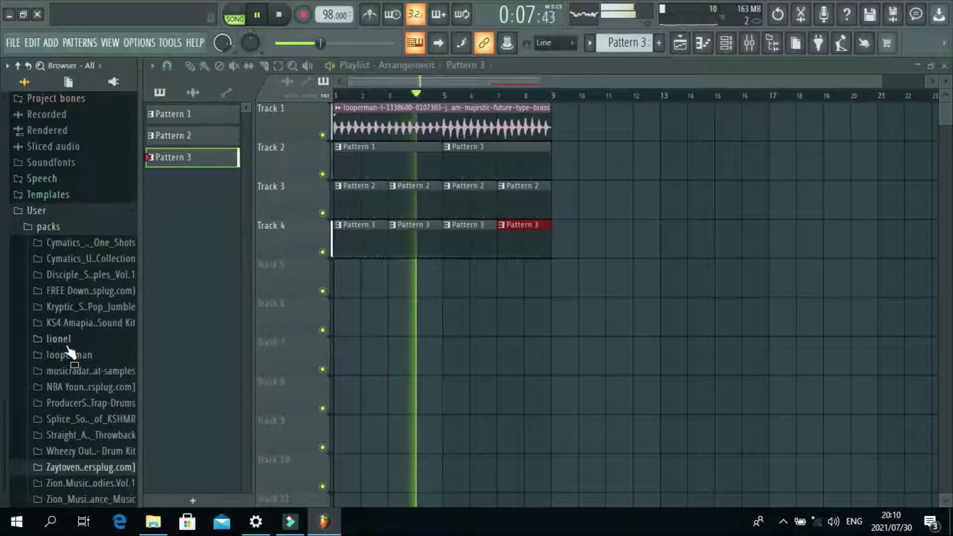
scroll(2, 397, up, 1)
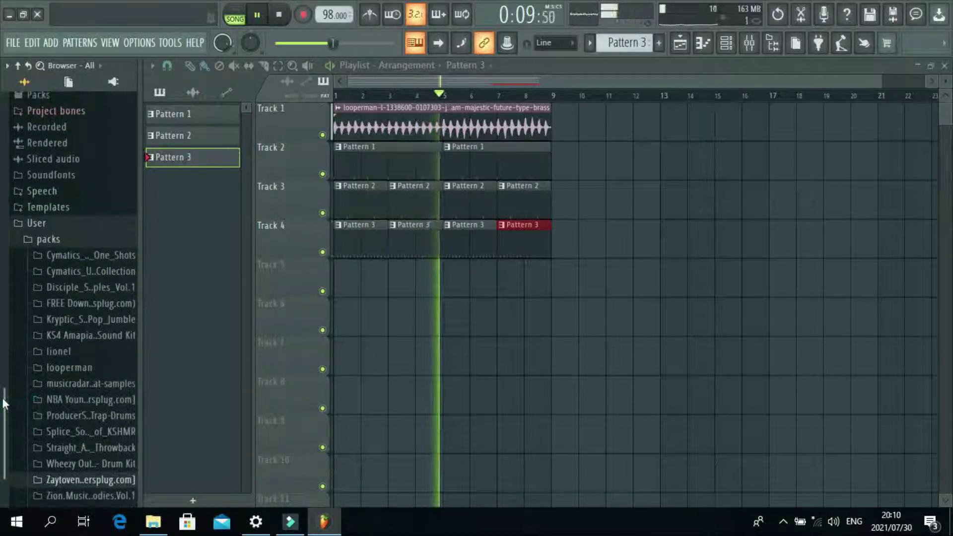
click(82, 304)
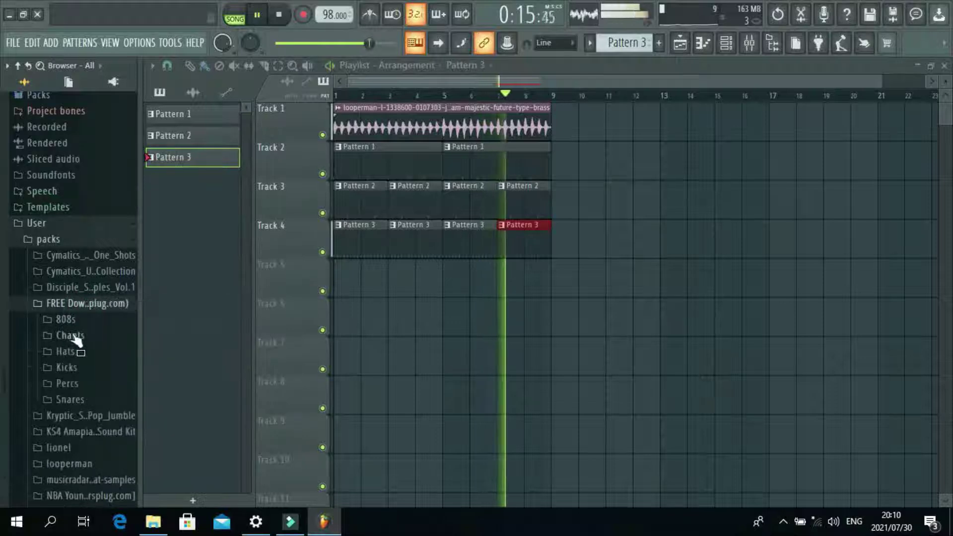
click(79, 369)
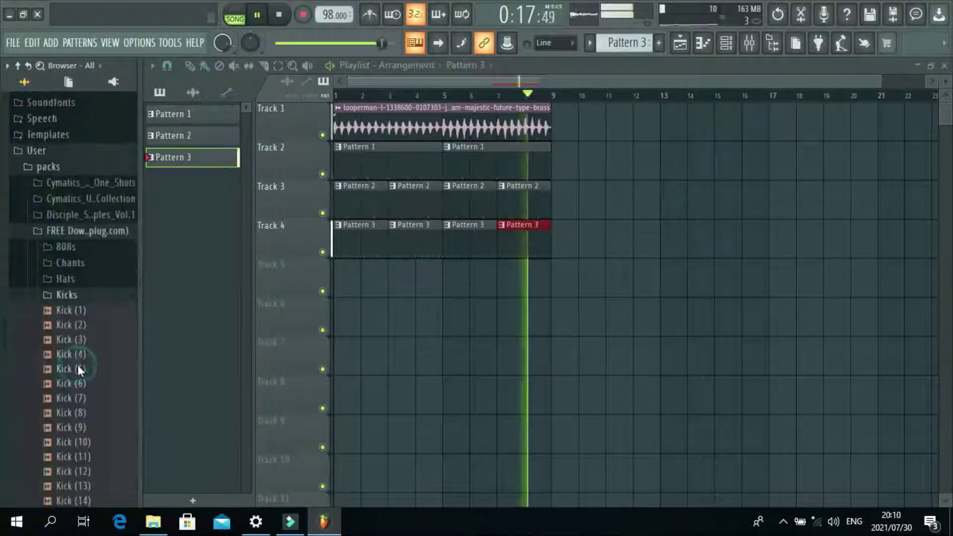
key(space)
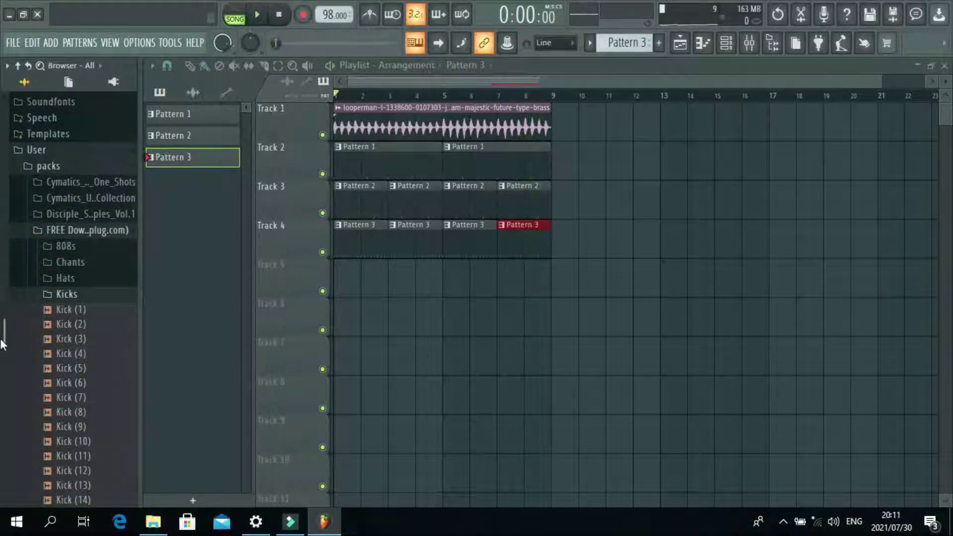
scroll(10, 343, down, 1)
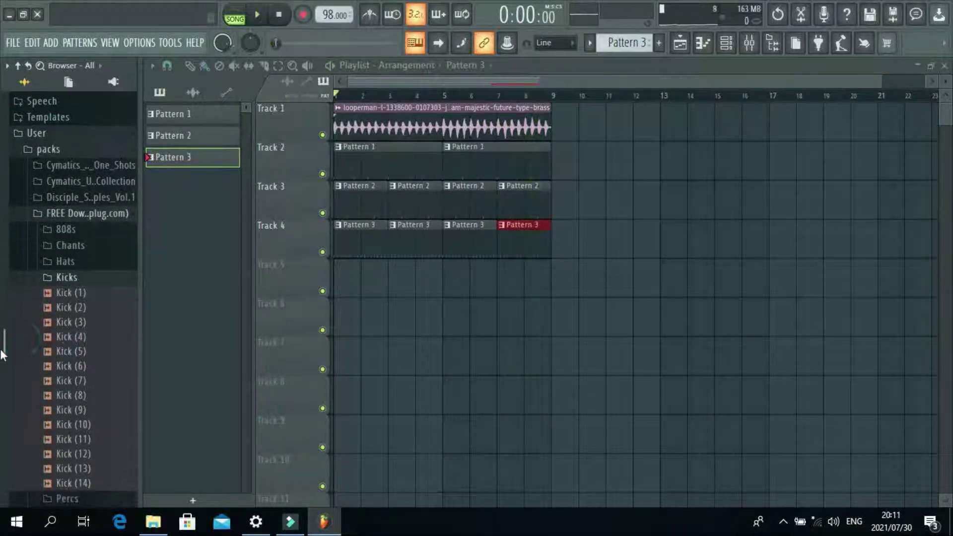
Preview Kick (3), load it into a new channel and close its channel settings
click(64, 324)
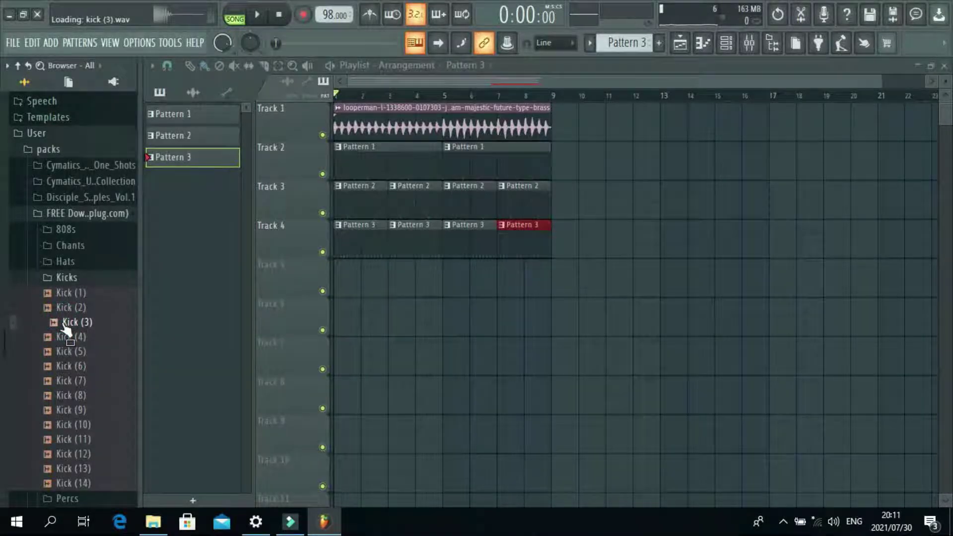
click(66, 325)
click(66, 325)
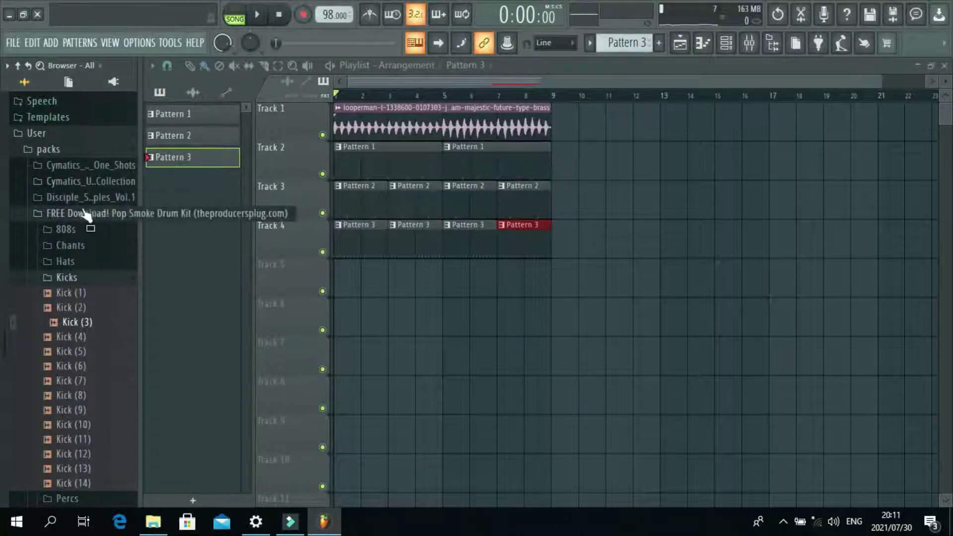
click(72, 324)
right_click(70, 326)
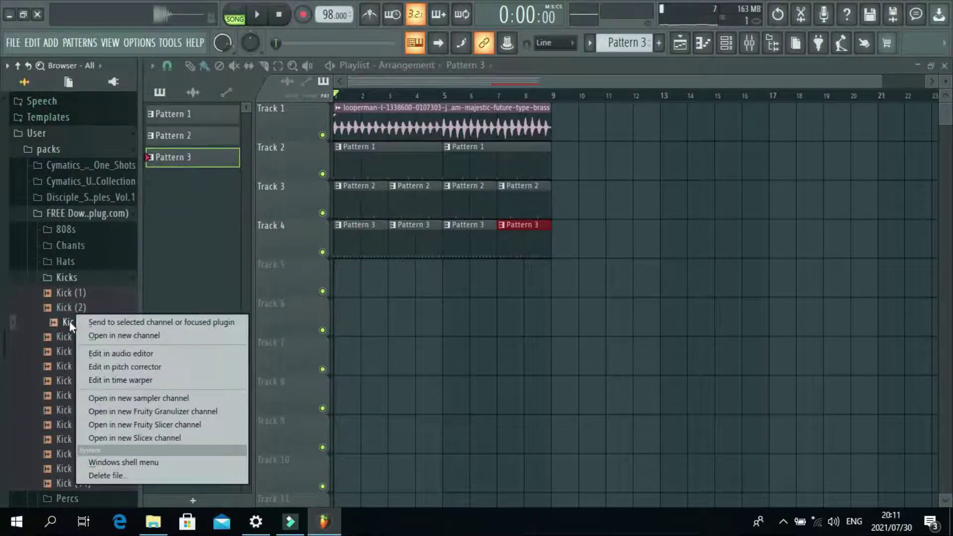
click(97, 336)
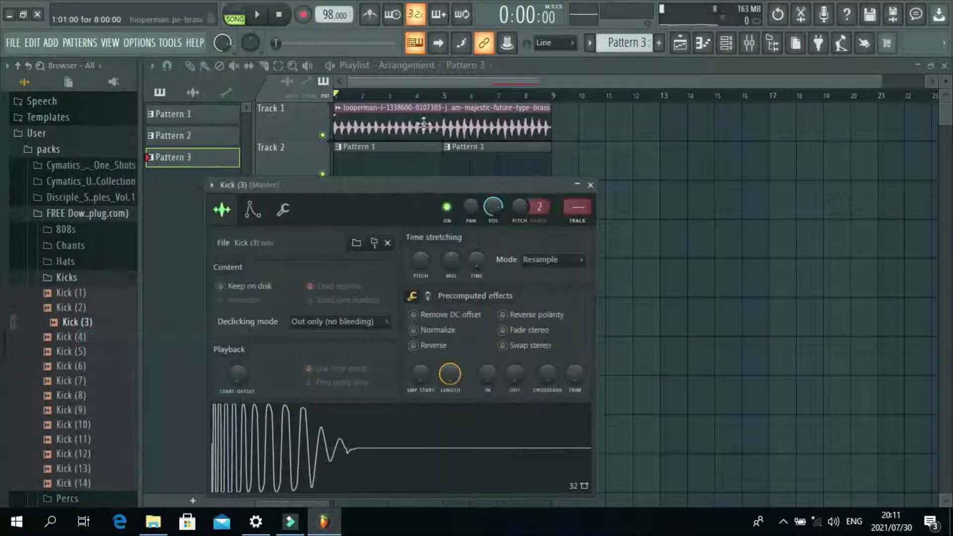
click(591, 185)
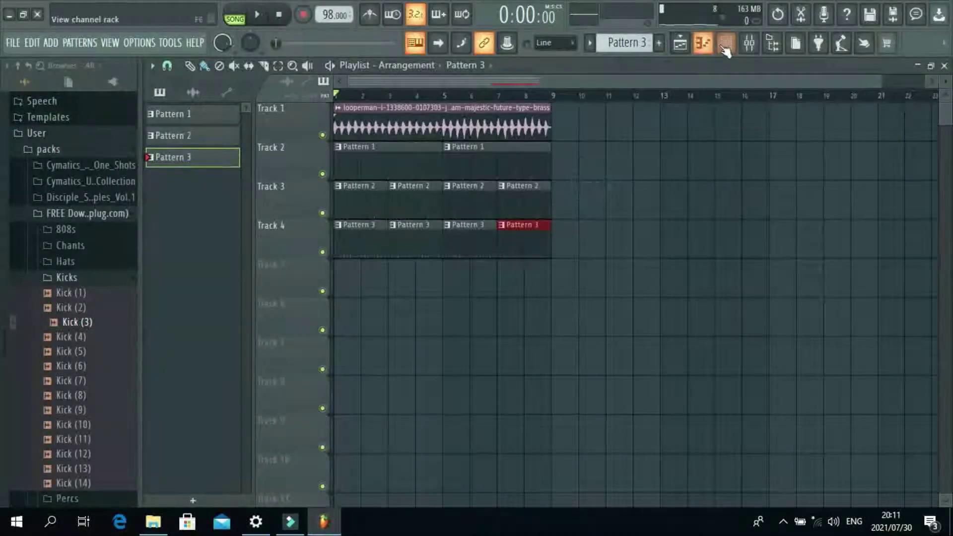
Create Pattern 4 with a Kick (3) hit on step 1, place it on Track 5 at bar 1 and play the arrangement
click(727, 43)
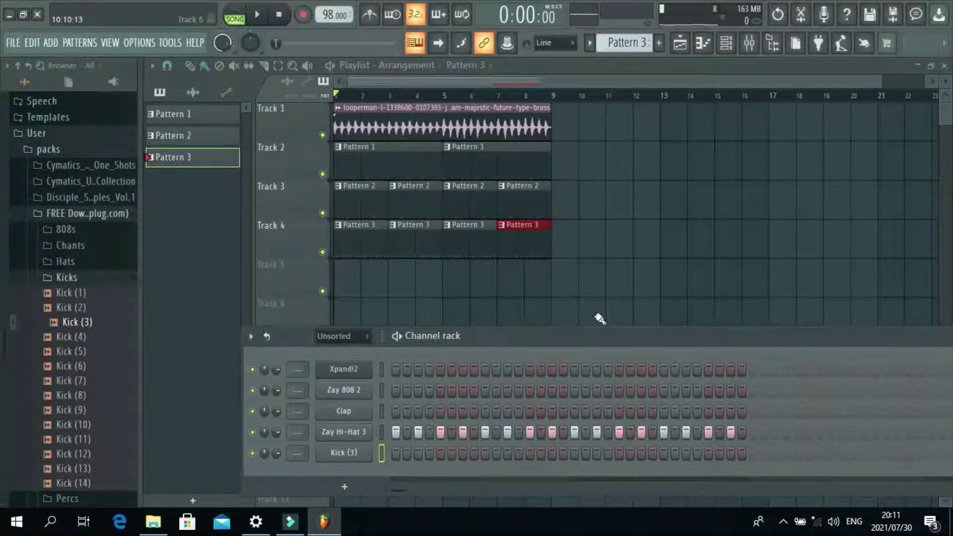
drag(594, 339, 553, 255)
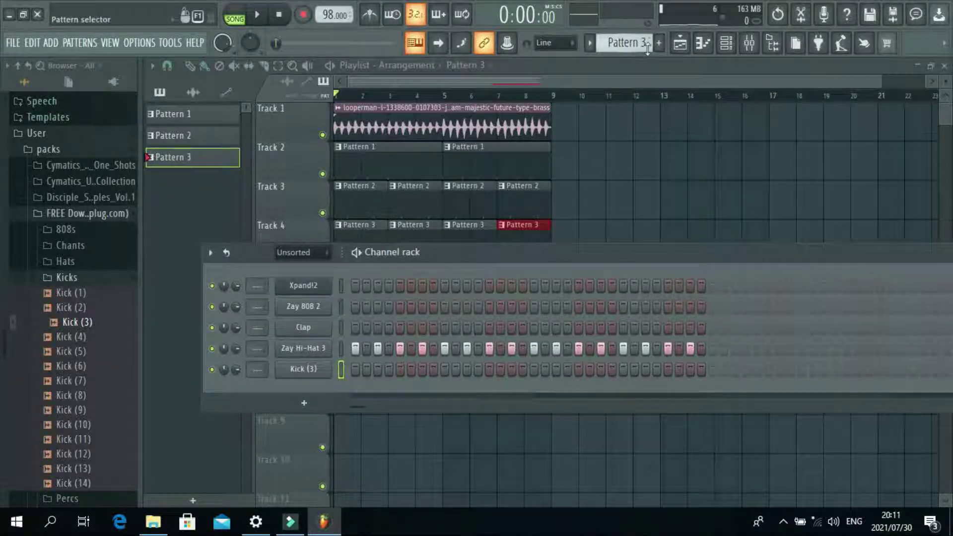
scroll(645, 44, up, 1)
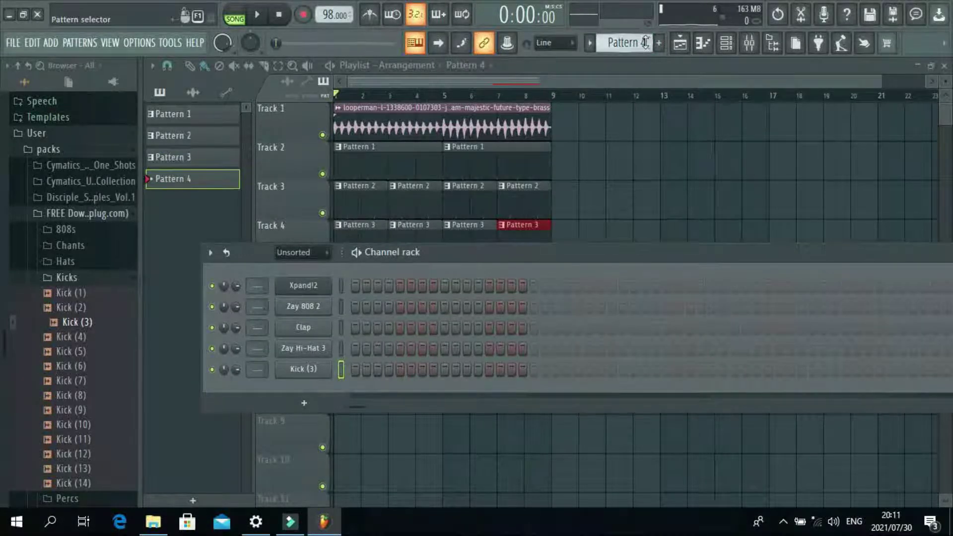
drag(492, 255, 536, 308)
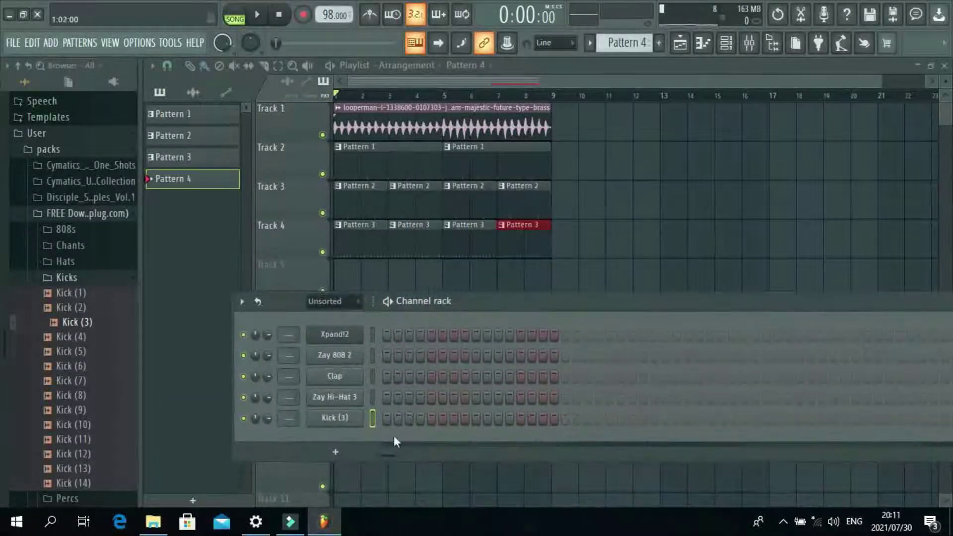
click(331, 264)
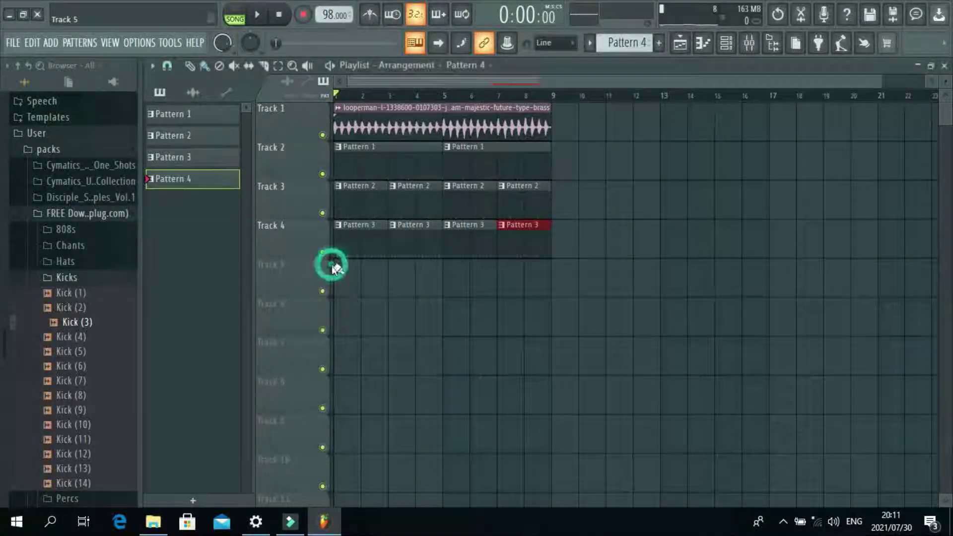
key(space)
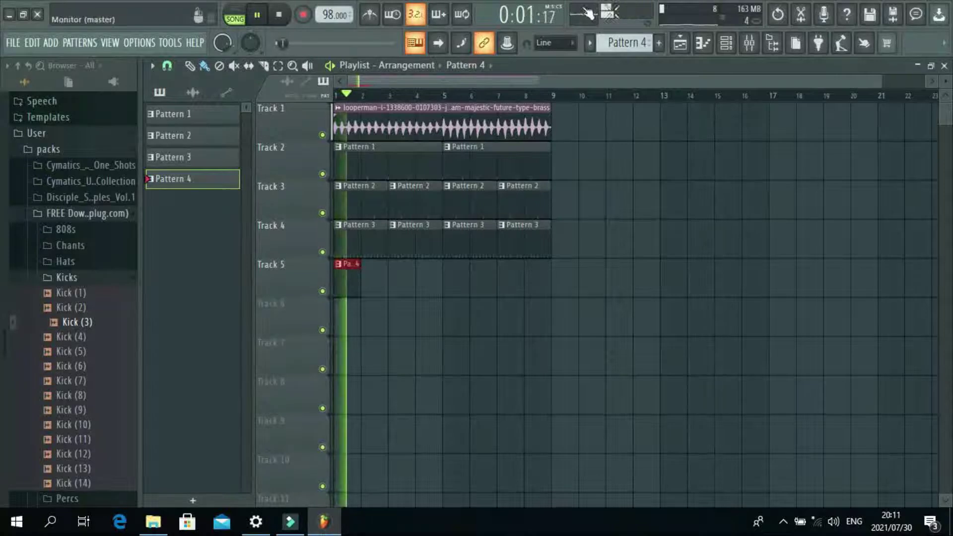
Add Kick (3) hits on steps 13, 21 and 29 of Pattern 4 while replaying the arrangement
click(725, 44)
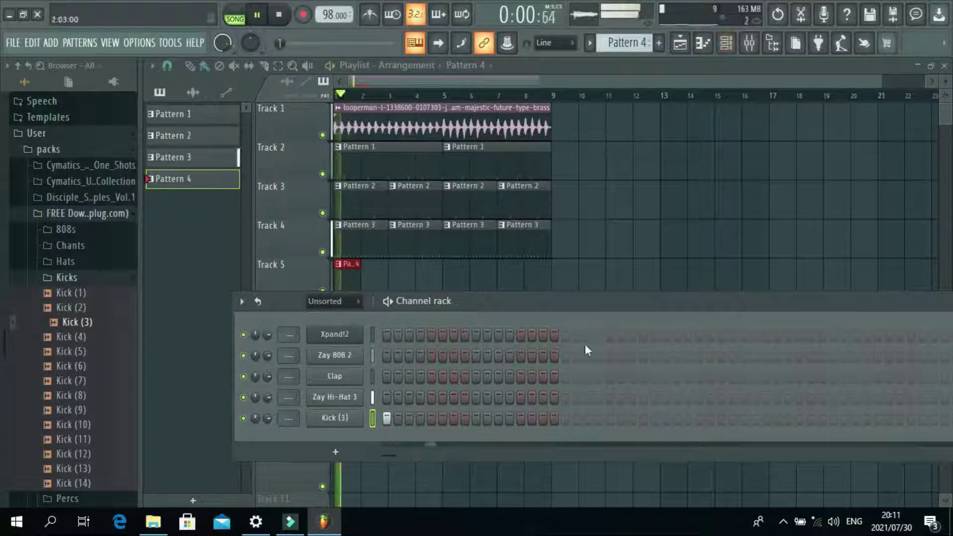
click(520, 419)
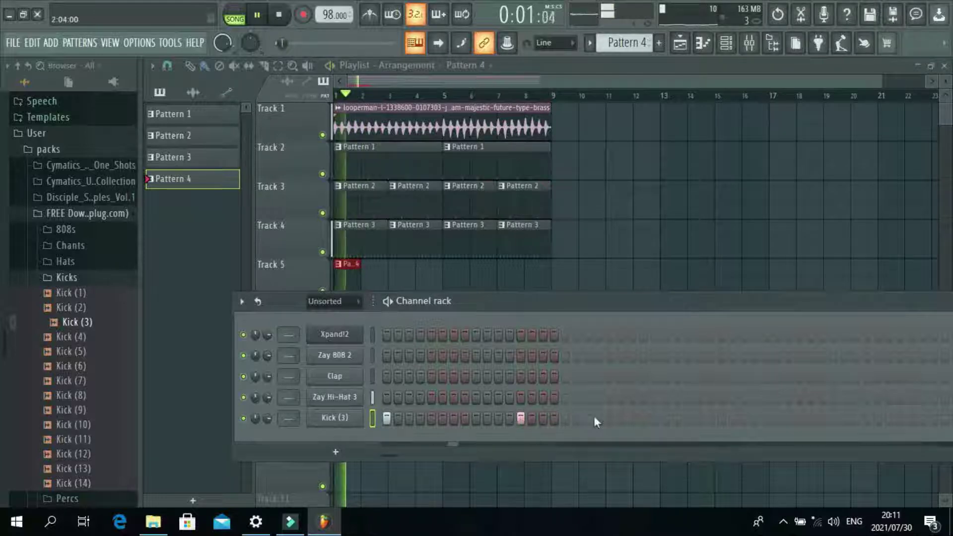
key(space)
click(610, 419)
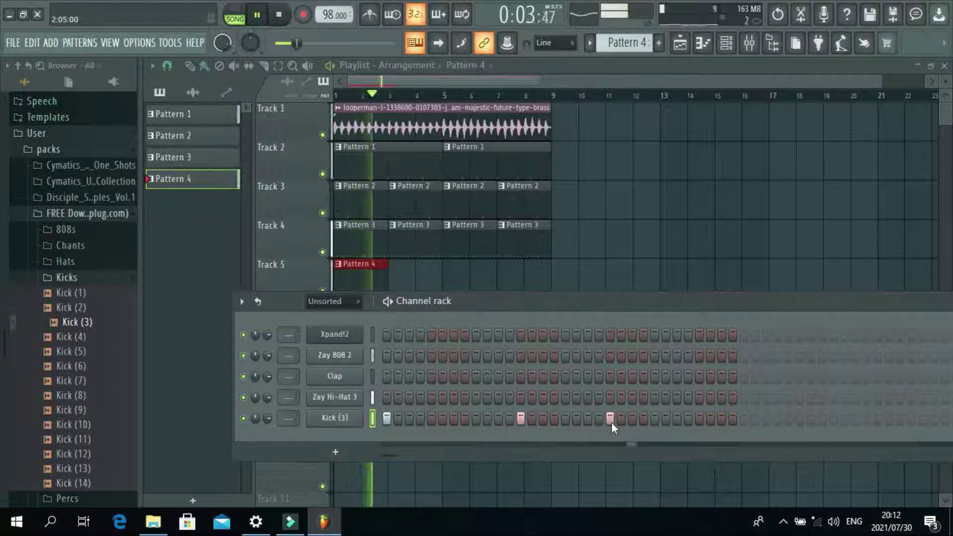
key(space)
key(space)
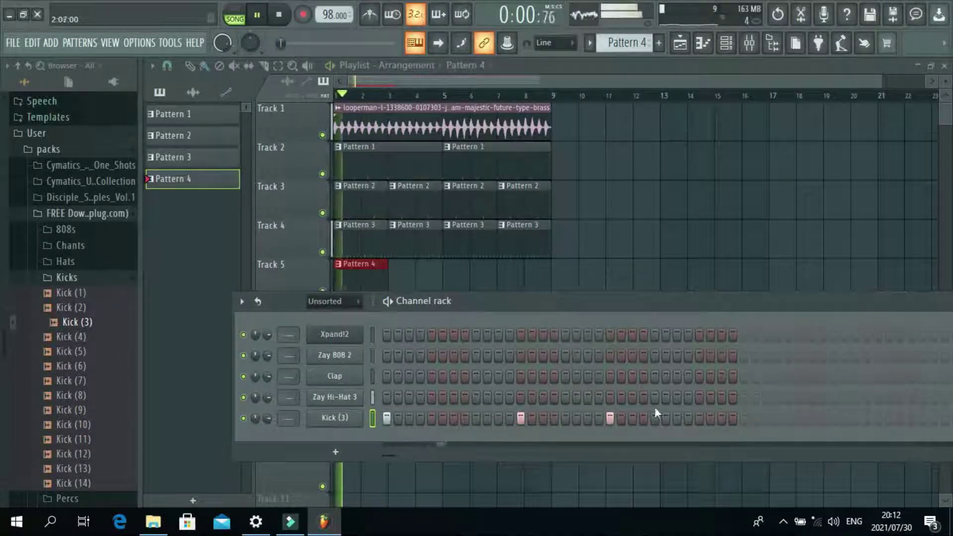
click(699, 418)
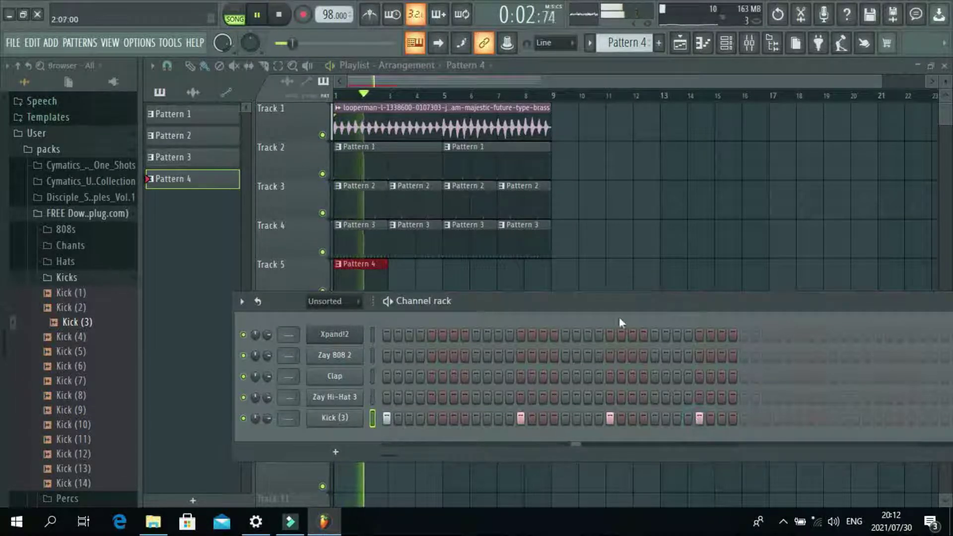
Extend the Kick (3) rhythm in Pattern 4 with hits on steps 33, 39, 45 and 53
drag(606, 302, 599, 301)
drag(548, 268, 484, 257)
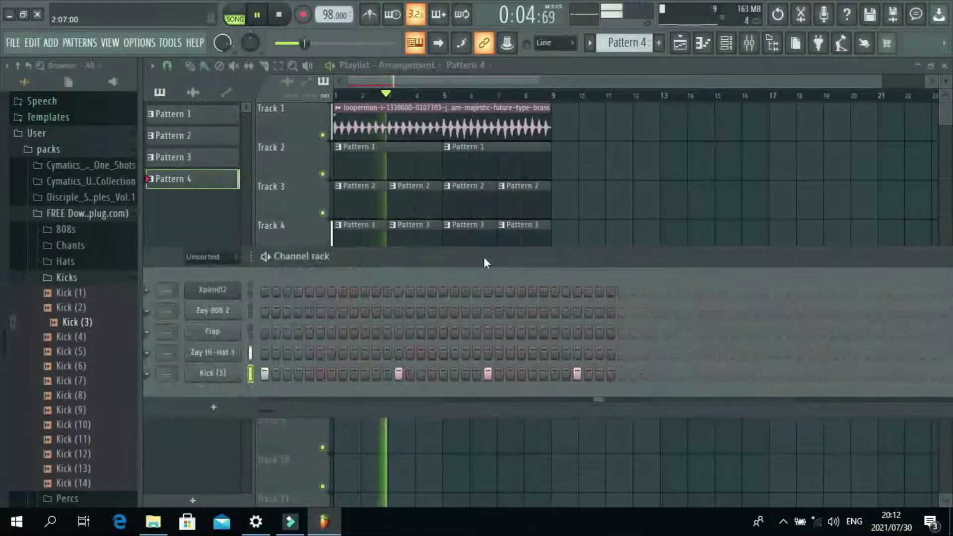
click(623, 374)
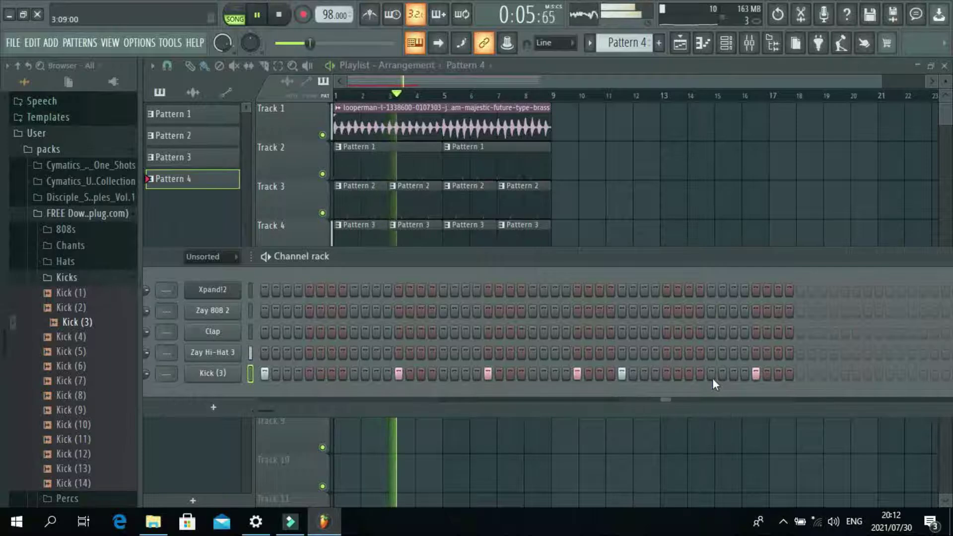
click(689, 376)
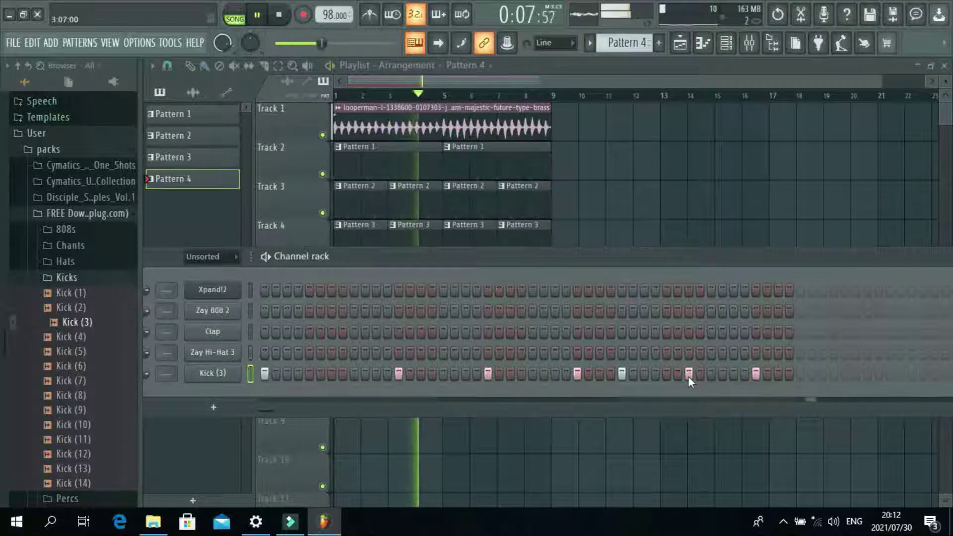
click(846, 377)
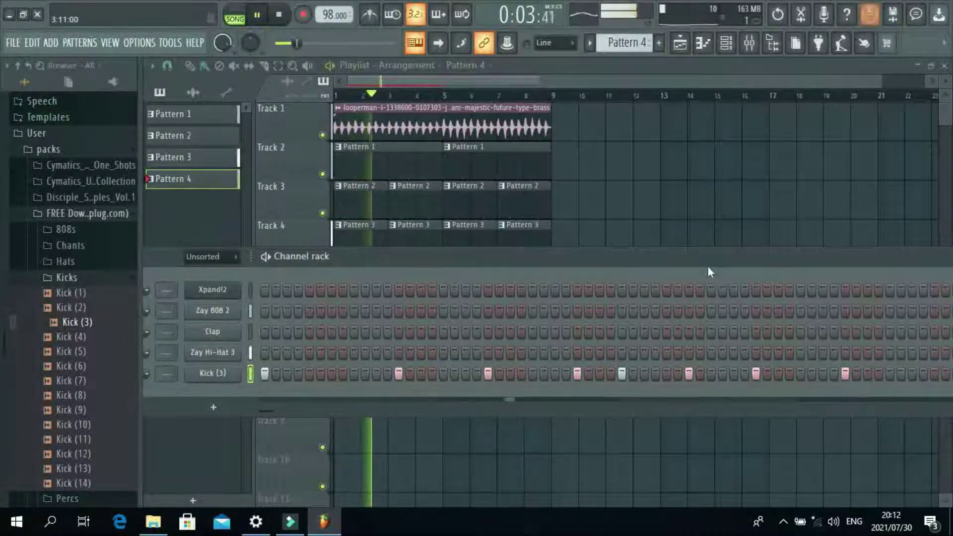
Replay the arrangement and add a Kick (3) hit on step 47 of Pattern 4
drag(694, 260, 639, 269)
key(space)
key(space)
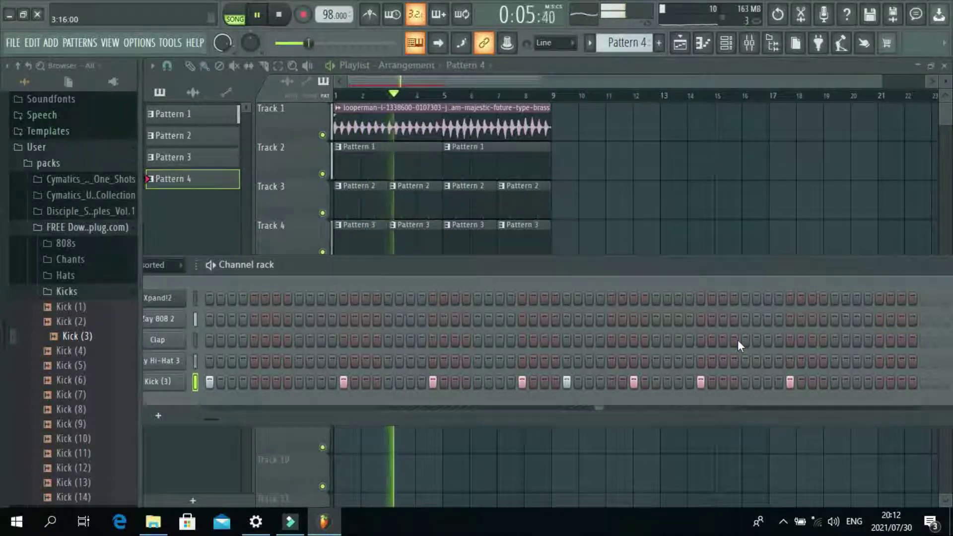
key(space)
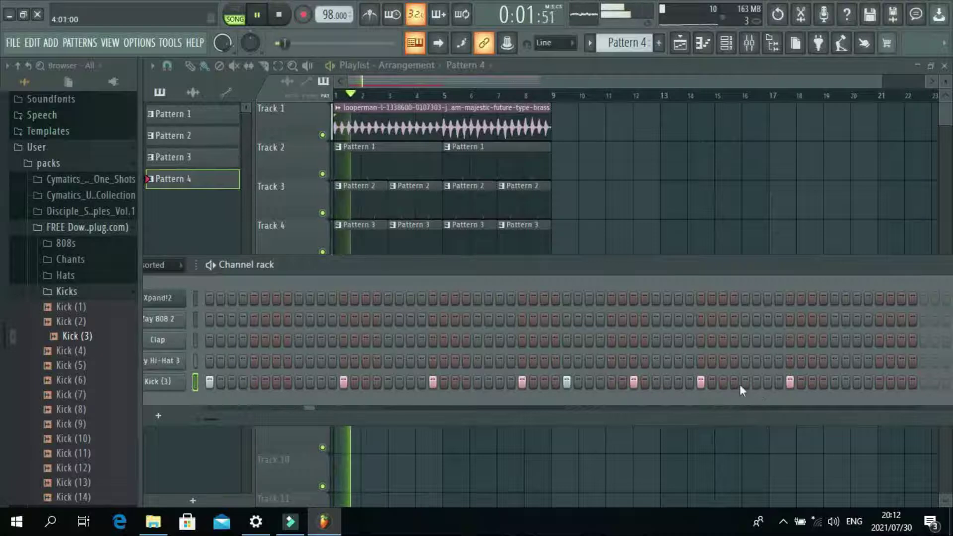
click(724, 384)
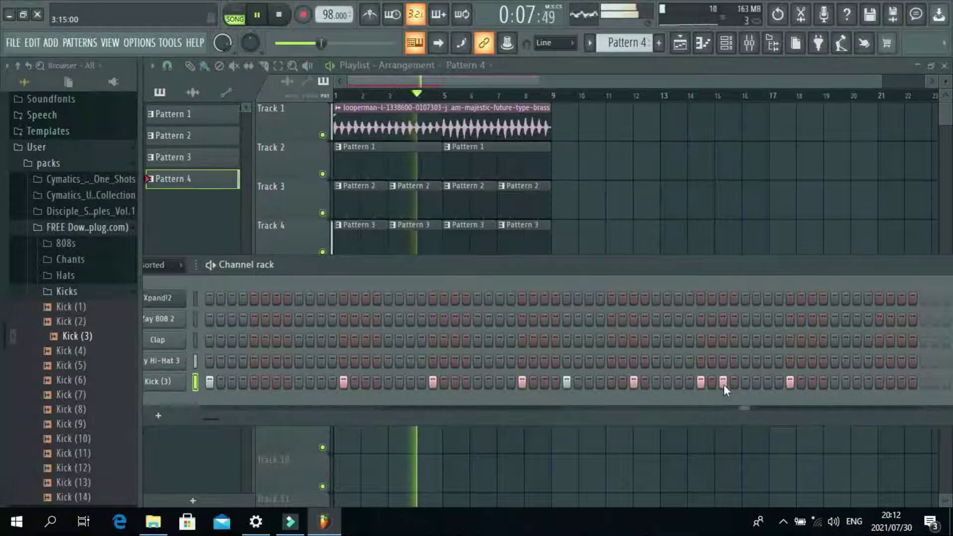
key(space)
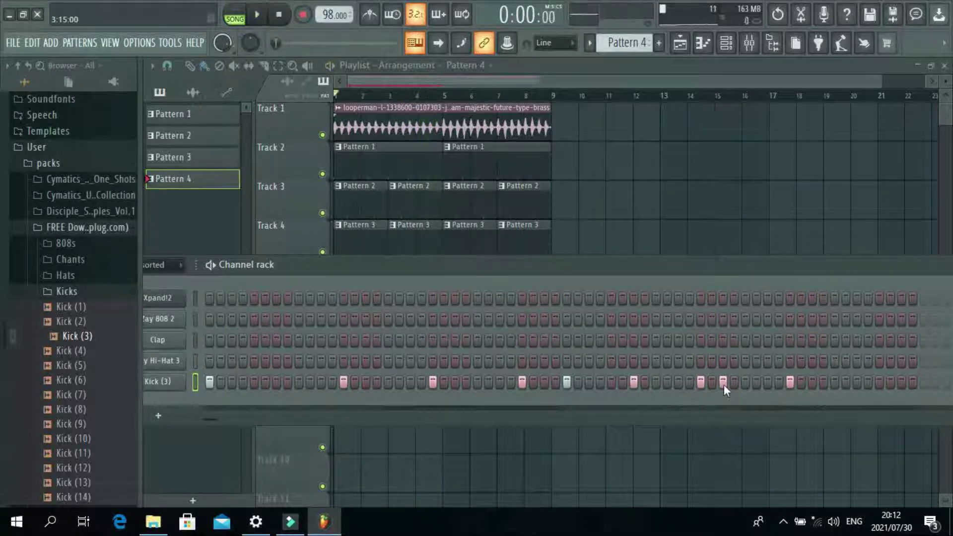
Finish the Kick (3) rhythm in Pattern 4 with hits on steps 59 and 61, checking it against the arrangement
click(879, 382)
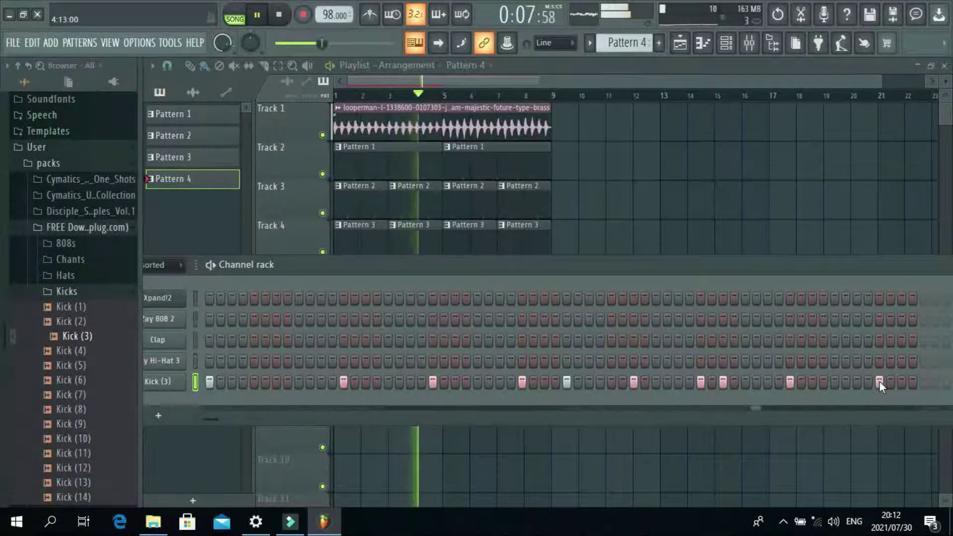
key(space)
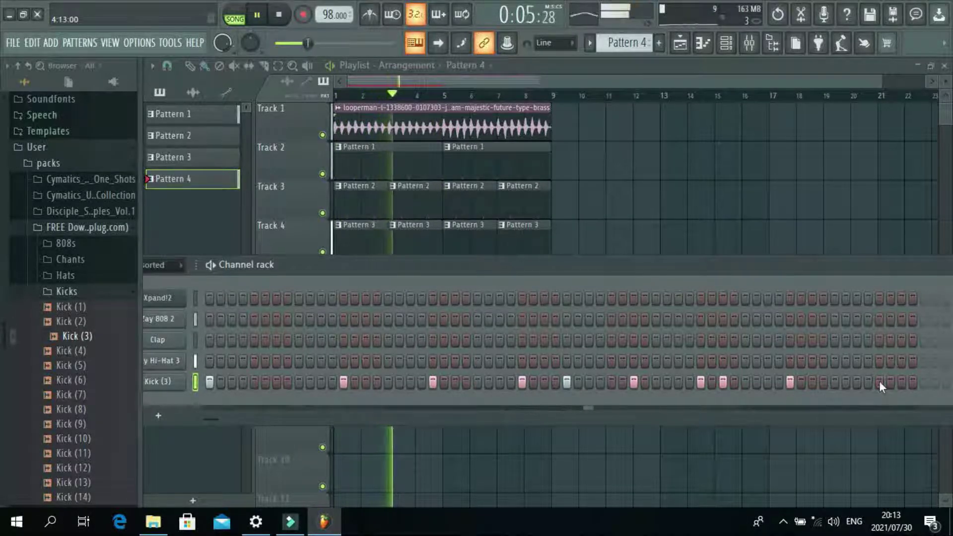
click(880, 381)
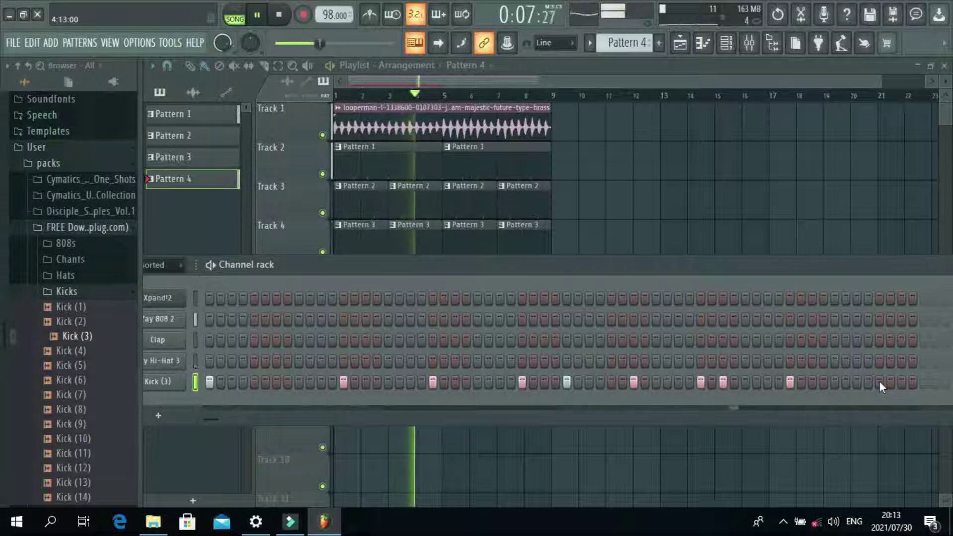
key(space)
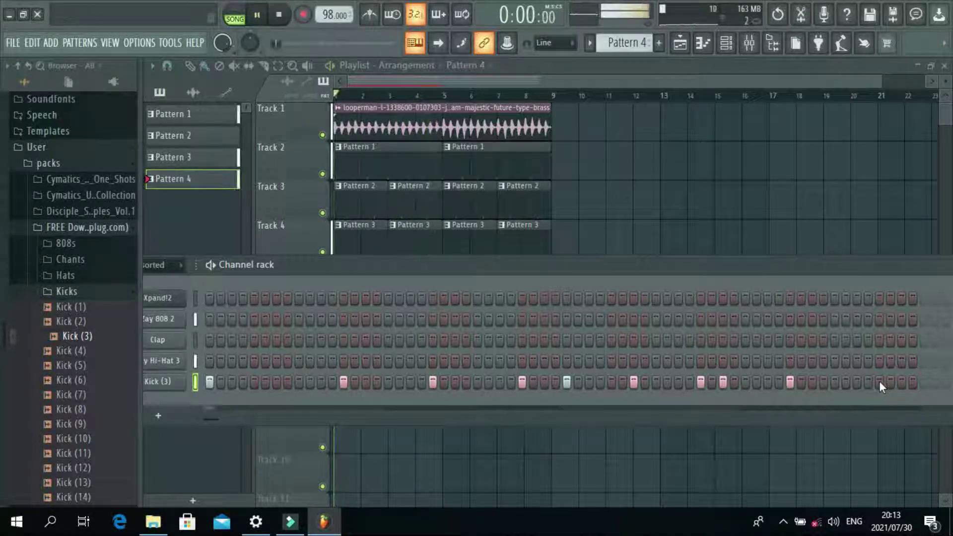
click(858, 383)
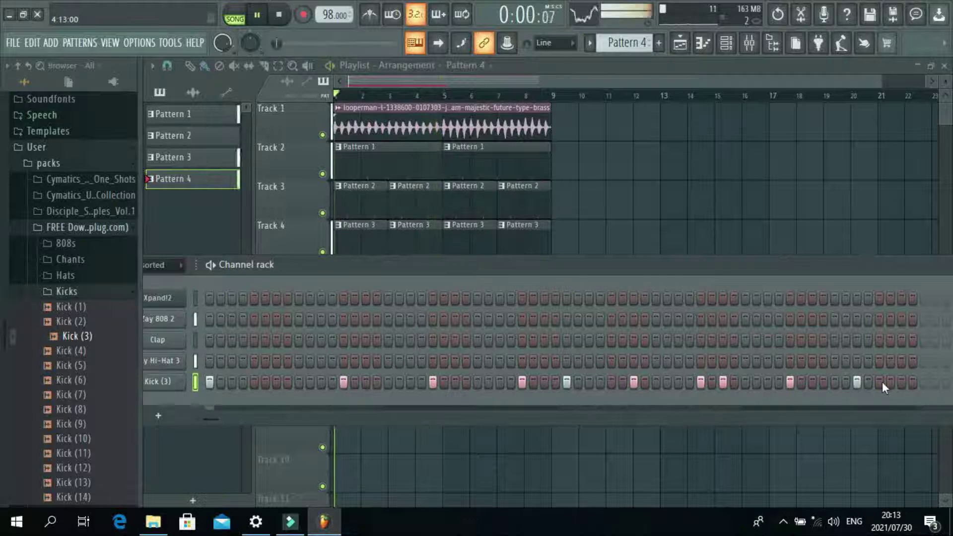
click(881, 381)
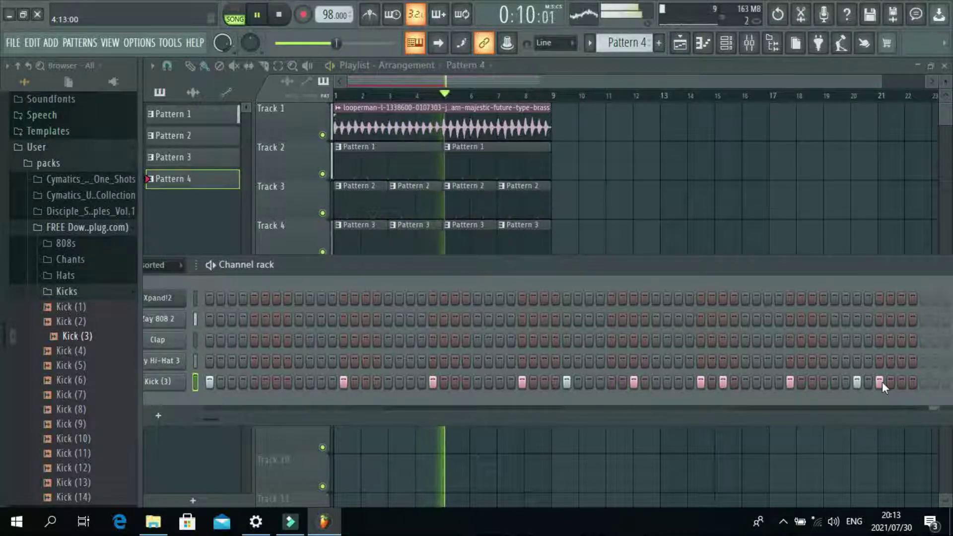
Stop playback and place a second Pattern 4 clip on Track 5 at bar 5
key(space)
drag(595, 263, 622, 358)
click(455, 288)
key(super+Tab)
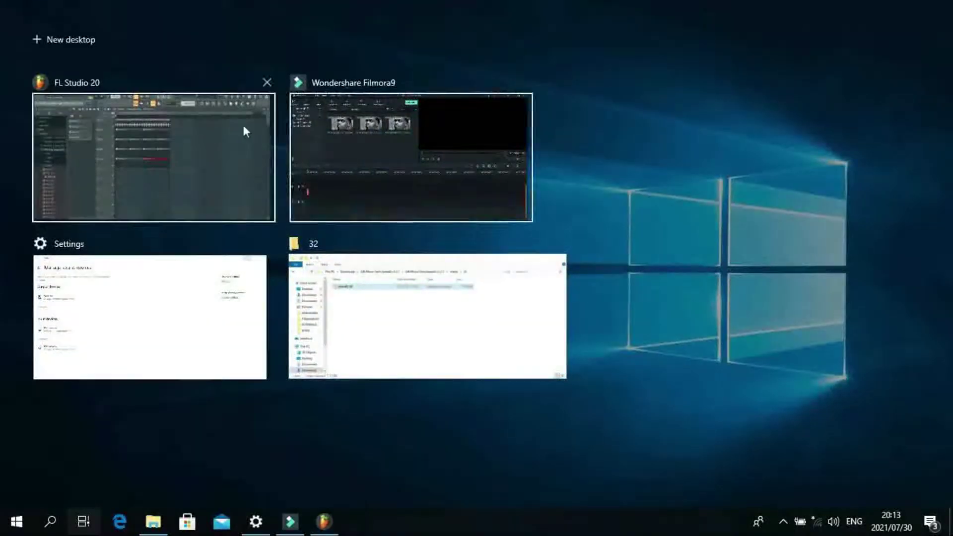
click(211, 131)
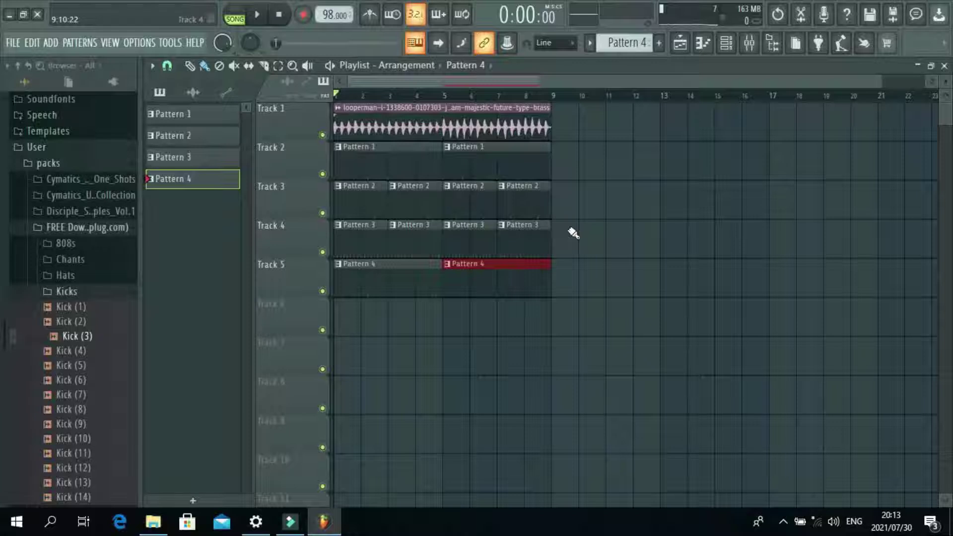
Play the full eight-bar arrangement from the start to review the kick with the other layers
key(space)
key(space)
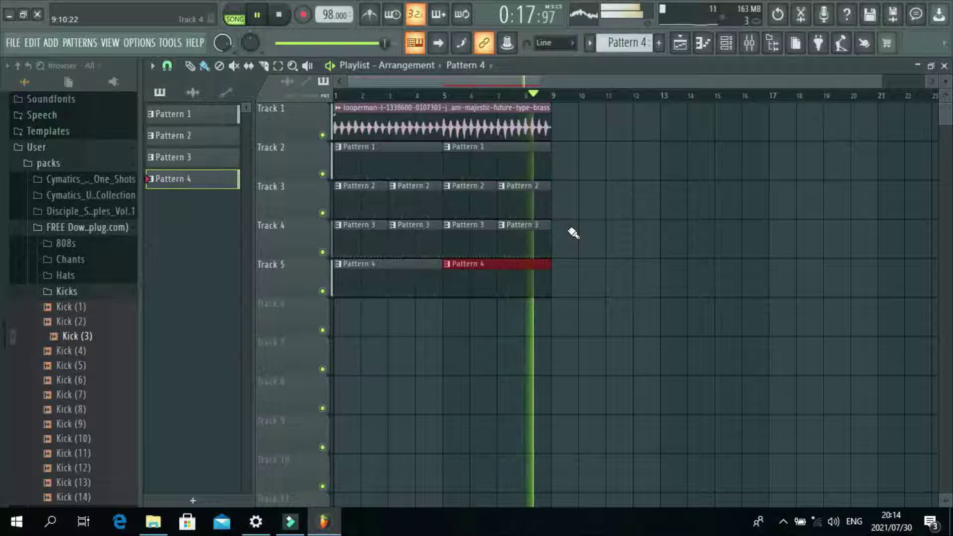
key(space)
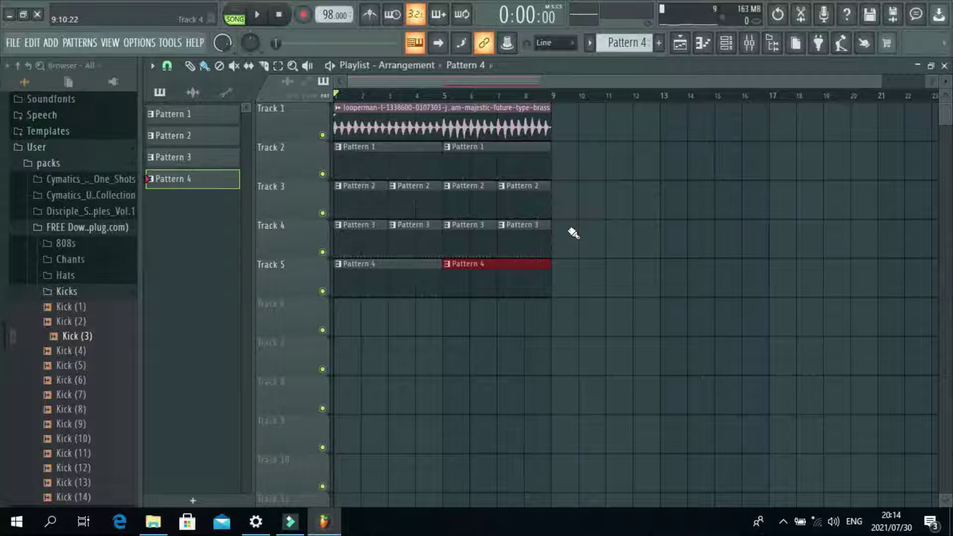
key(space)
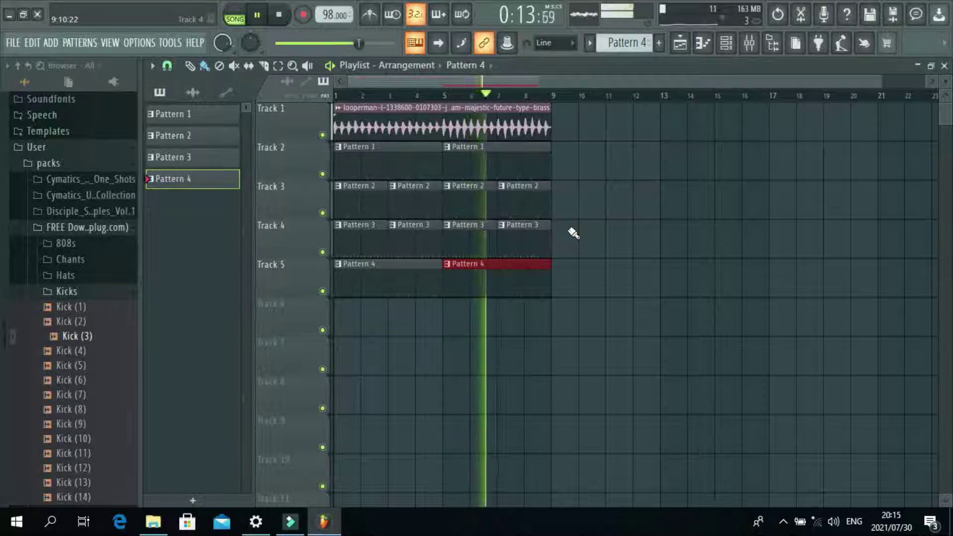
Stop playback and audition the samples in the FREE Dow..plug.com pack's Percs folder, comparing Perc (3) with the arrangement
mouse_move(97, 303)
mouse_down()
mouse_move(106, 356)
mouse_move(63, 301)
mouse_move(84, 305)
mouse_up()
key(space)
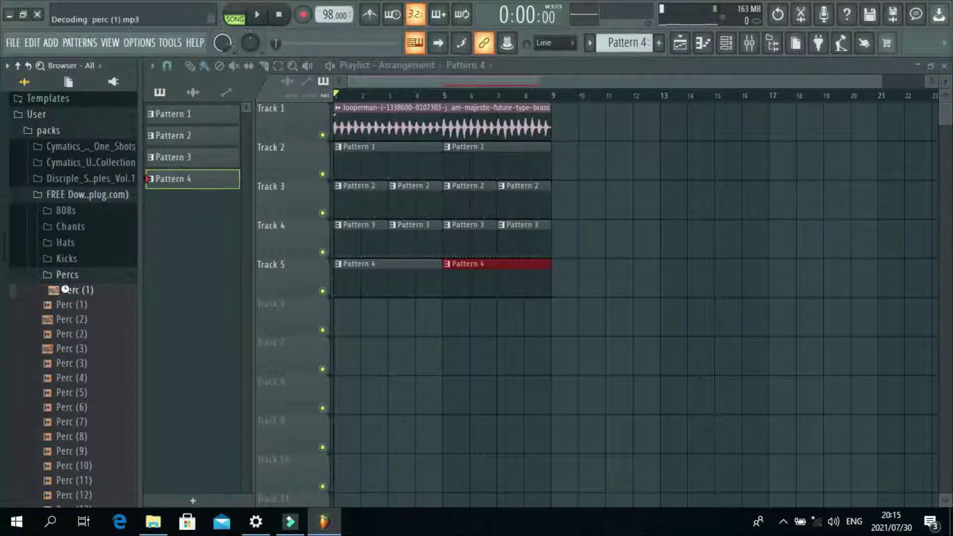
click(74, 320)
mouse_move(68, 314)
mouse_down()
mouse_move(65, 304)
mouse_move(68, 332)
mouse_up()
click(80, 378)
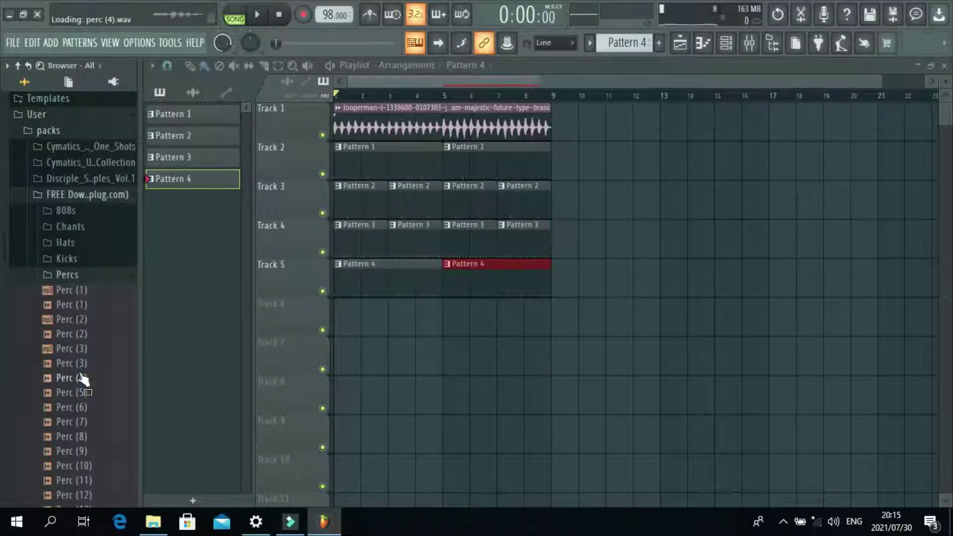
key(Down)
key(Down)
key(Down)
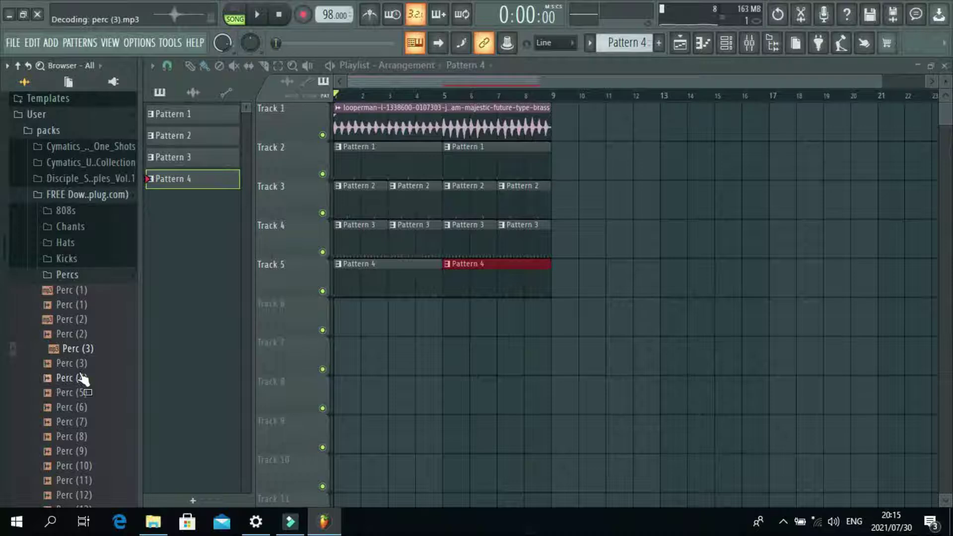
key(space)
key(Down)
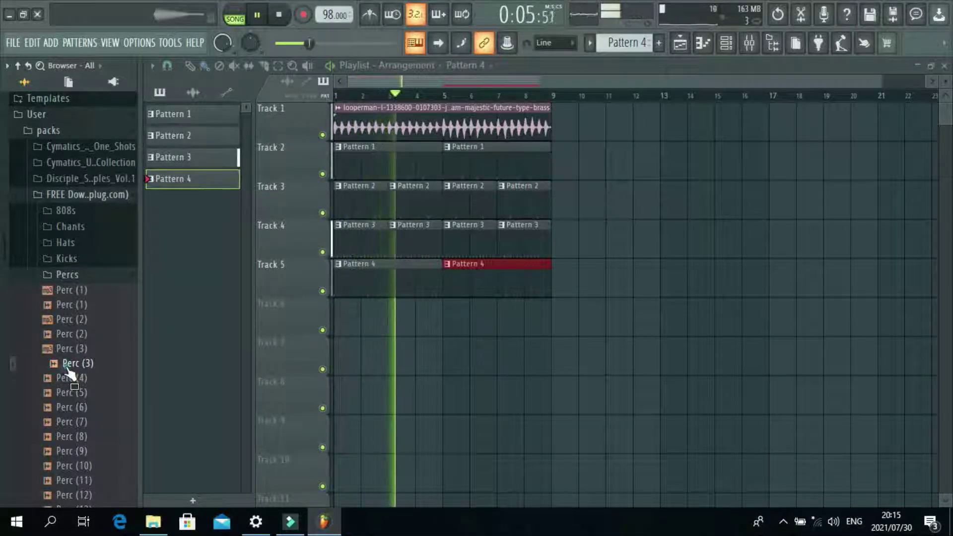
Stop playback, load the Perc (3) WAV sample into a new channel and close its settings window
key(space)
right_click(65, 366)
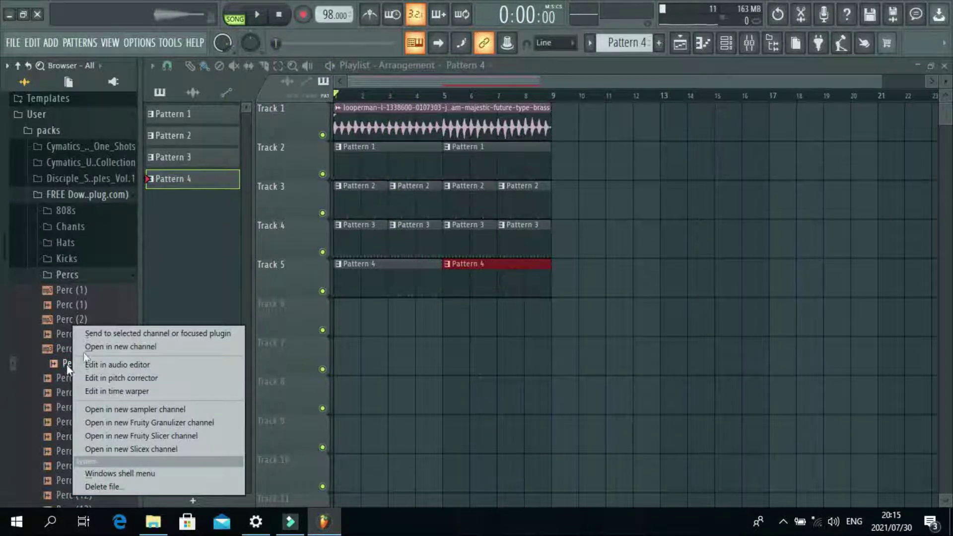
click(105, 347)
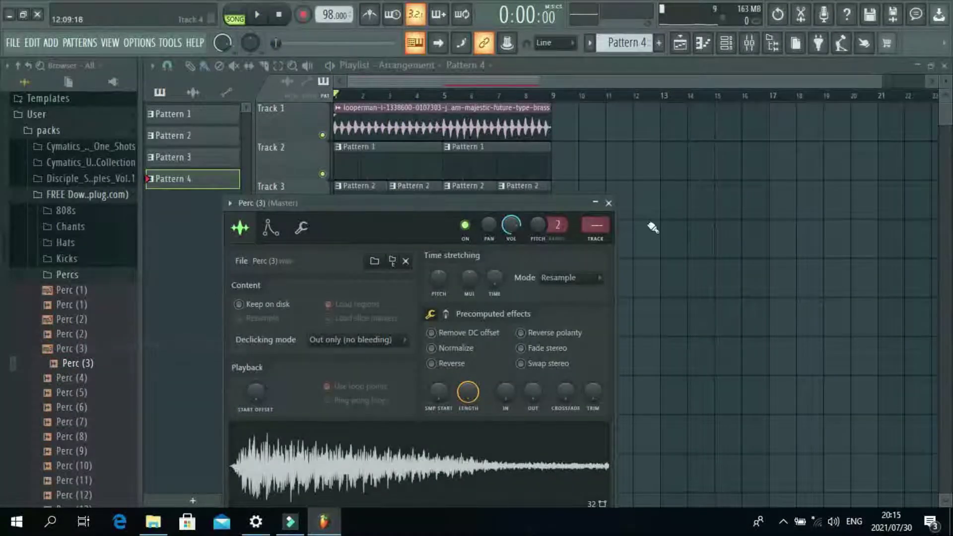
click(609, 203)
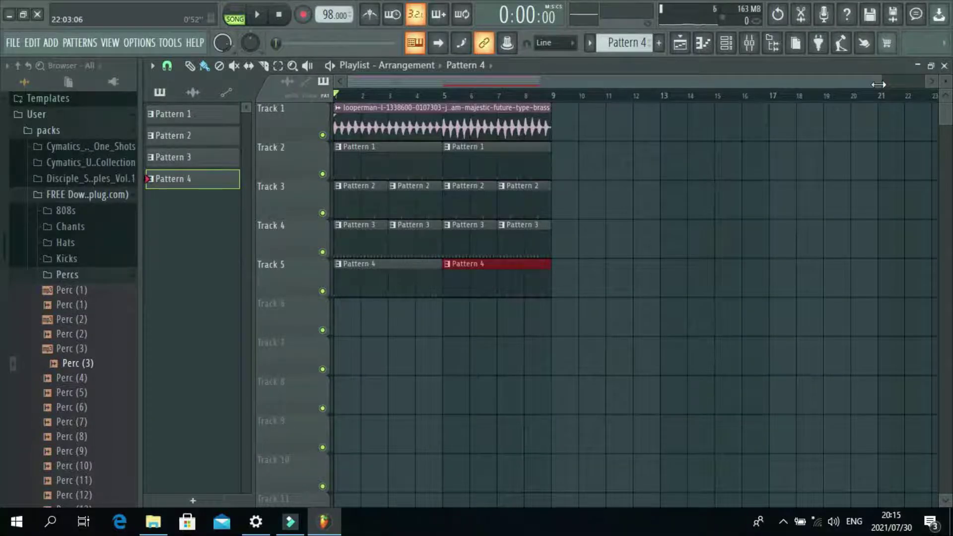
Switch to the new Pattern 5, place its clip on Track 6 at bar 1 and start playback
drag(879, 84, 678, 114)
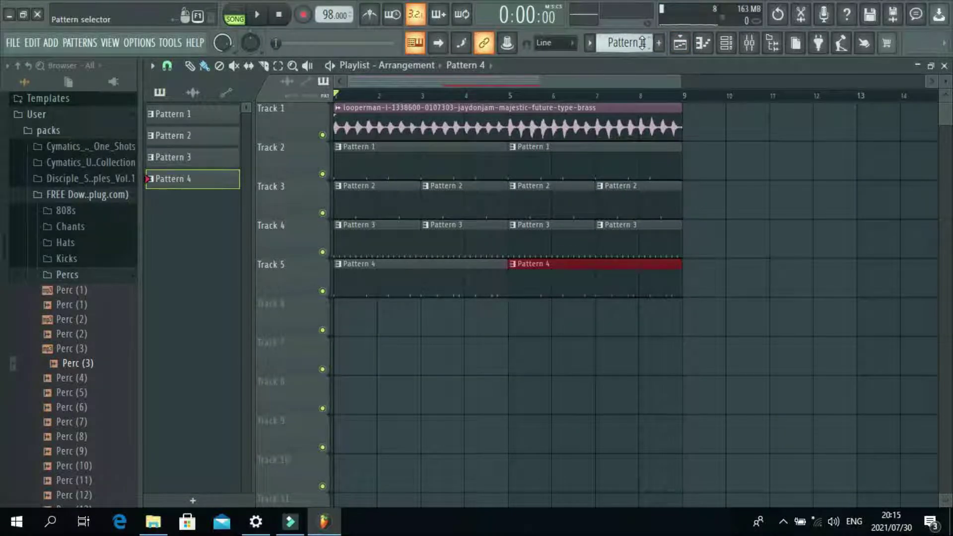
scroll(643, 43, up, 2)
scroll(627, 43, down, 1)
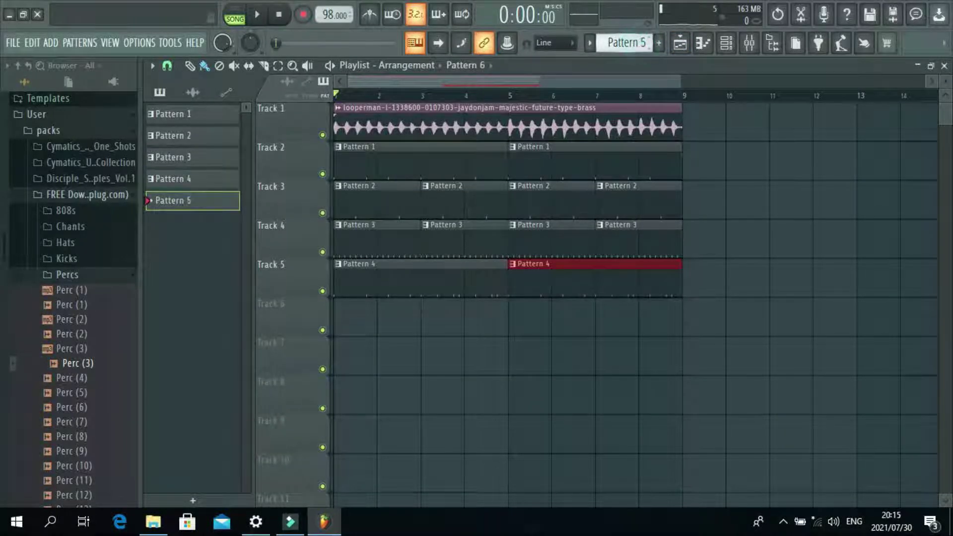
click(727, 45)
click(334, 337)
click(337, 330)
key(space)
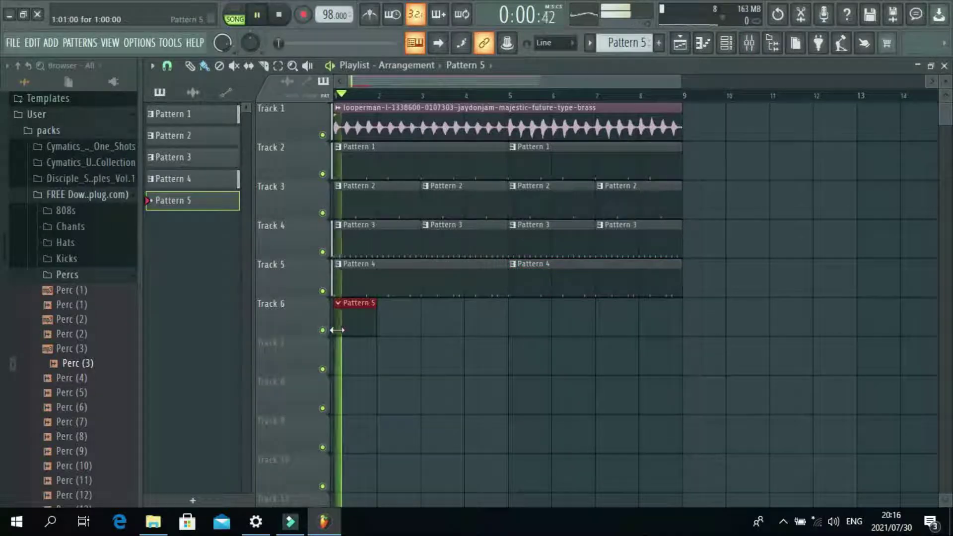
Show the full channel rack and add Perc (3) hits on steps 5 and 21 of Pattern 5, checking them against the arrangement
click(726, 43)
key(space)
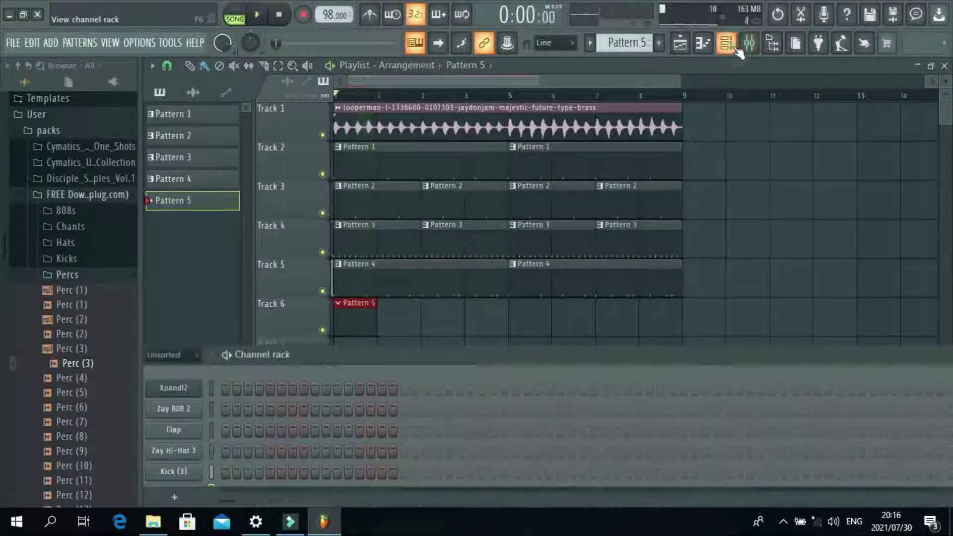
drag(575, 365, 573, 231)
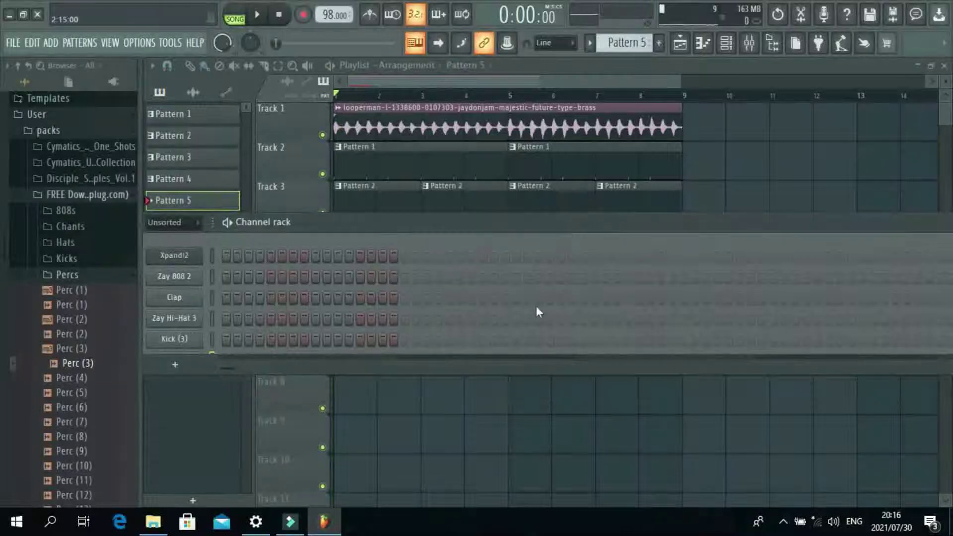
drag(518, 372, 534, 497)
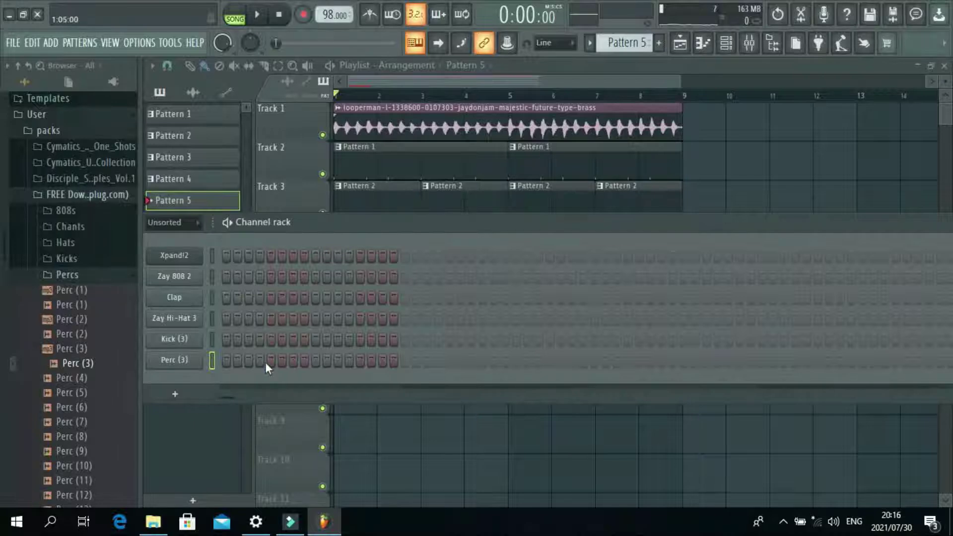
key(space)
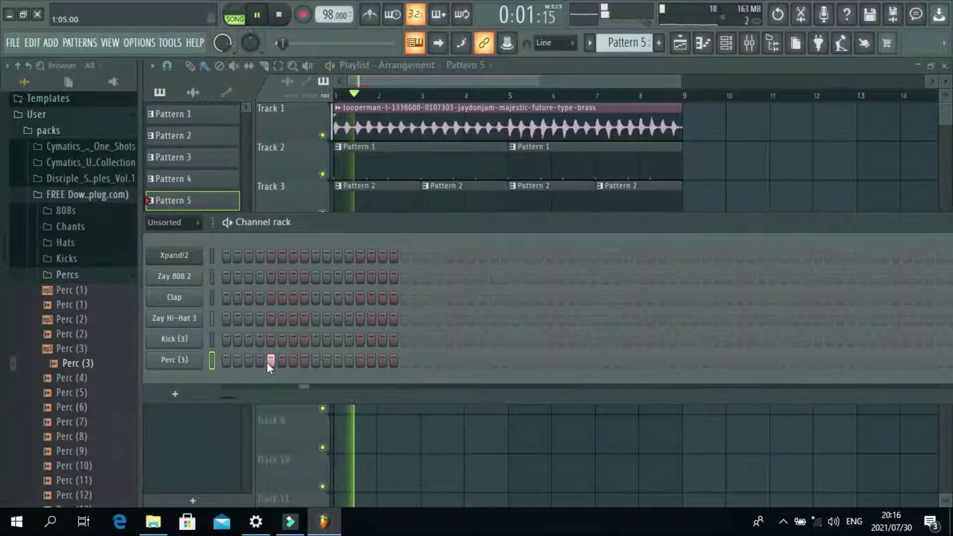
key(space)
key(space)
click(448, 361)
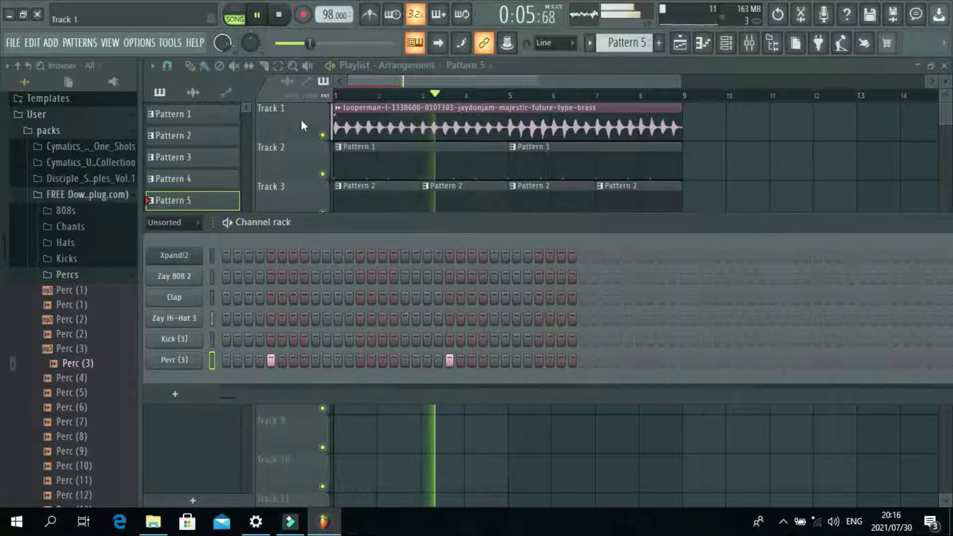
Place further Pattern 5 clips on Track 6 at bars 3, 5 and 7, and listen to the arrangement
key(F6)
click(426, 323)
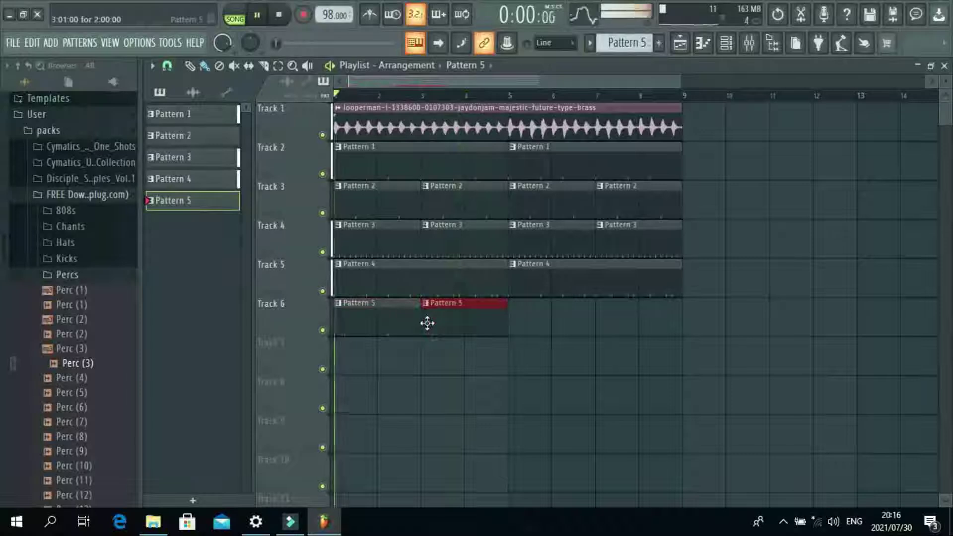
click(517, 326)
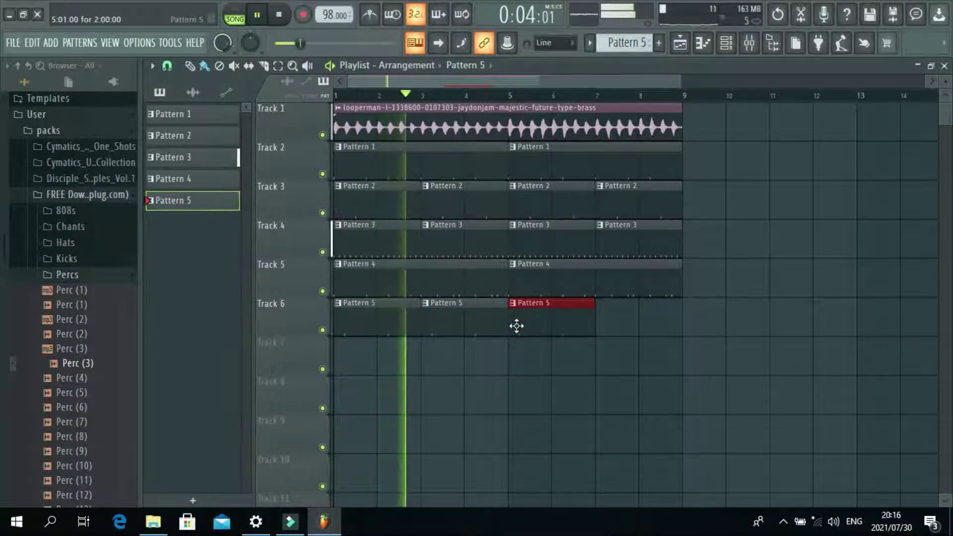
click(604, 329)
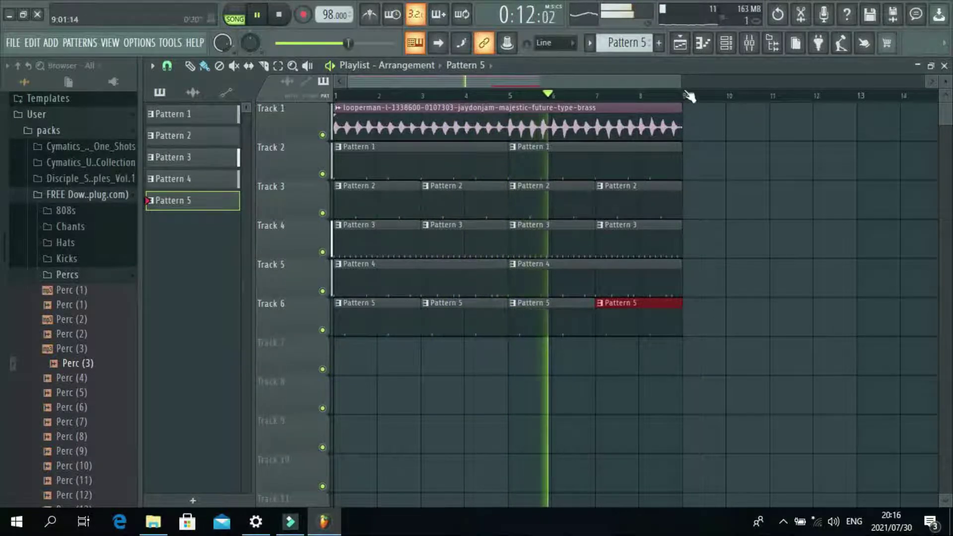
drag(681, 86, 756, 85)
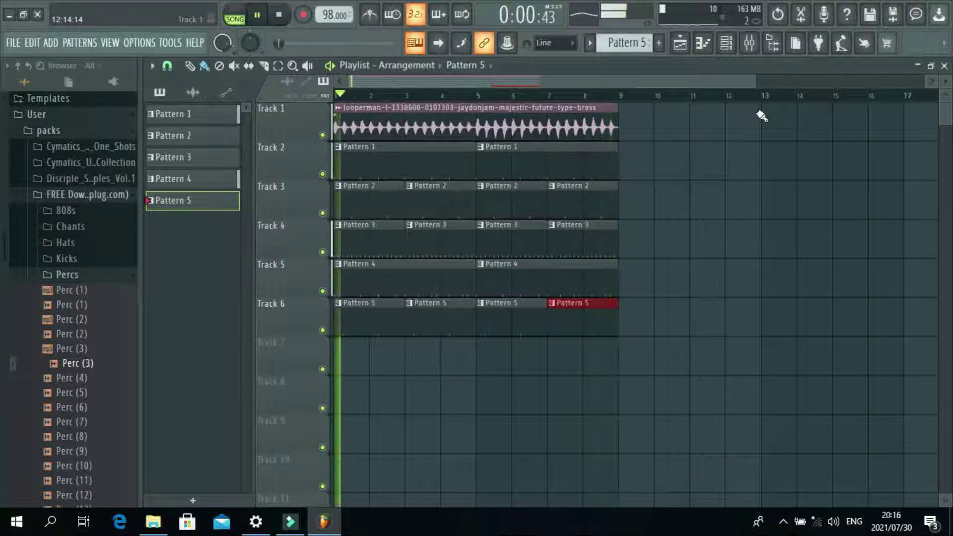
key(space)
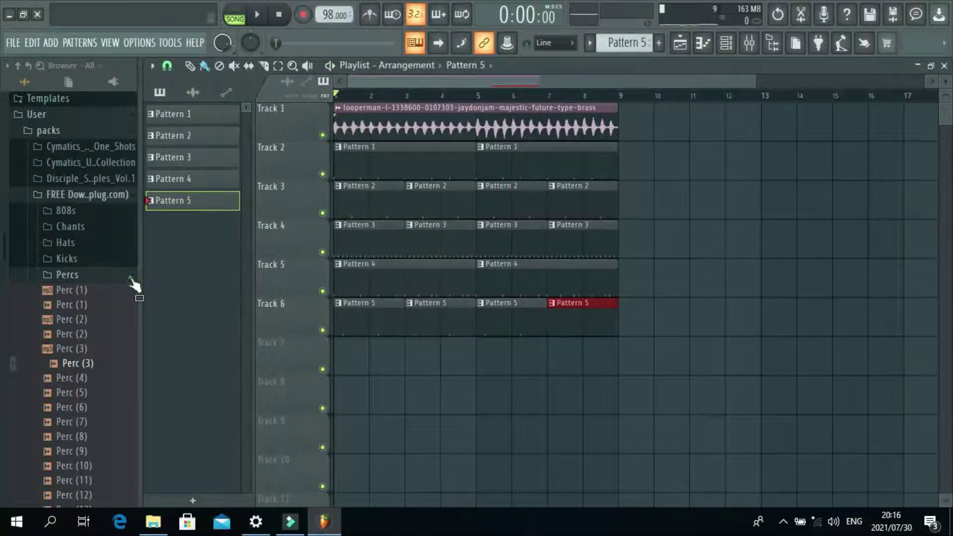
Load Zay Hi-Hat 3 from the Zaytoven pack's Hats folder into a second hi-hat channel
click(131, 277)
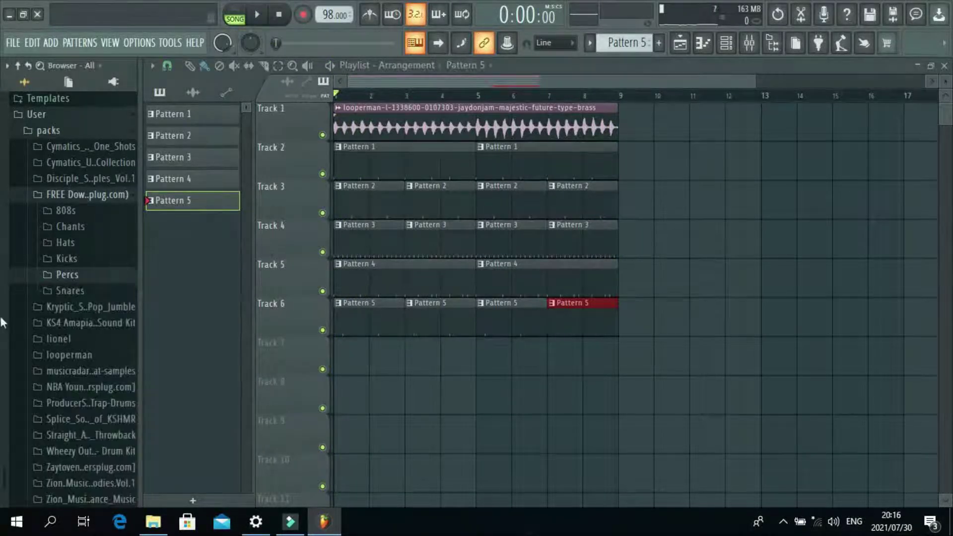
click(44, 194)
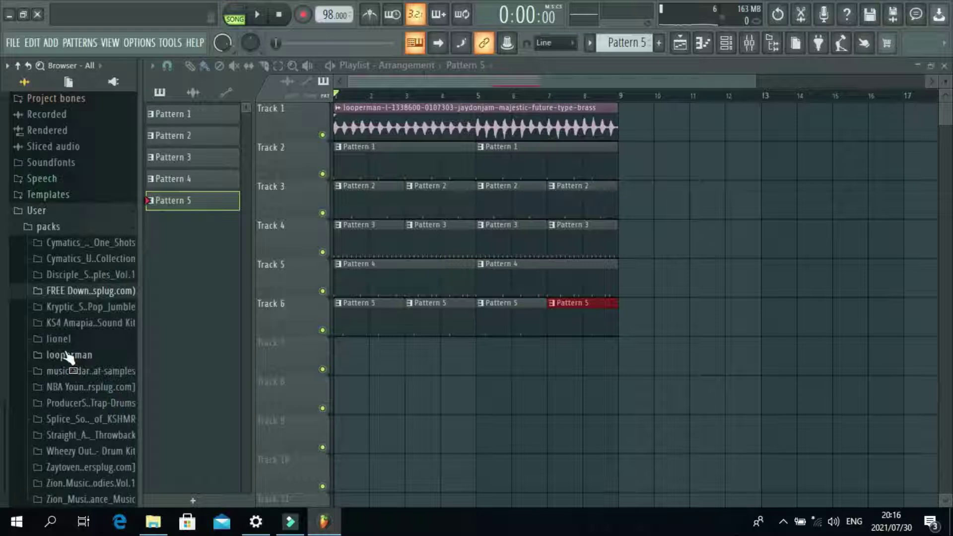
click(97, 475)
drag(20, 373, 28, 444)
click(59, 449)
click(65, 465)
right_click(65, 465)
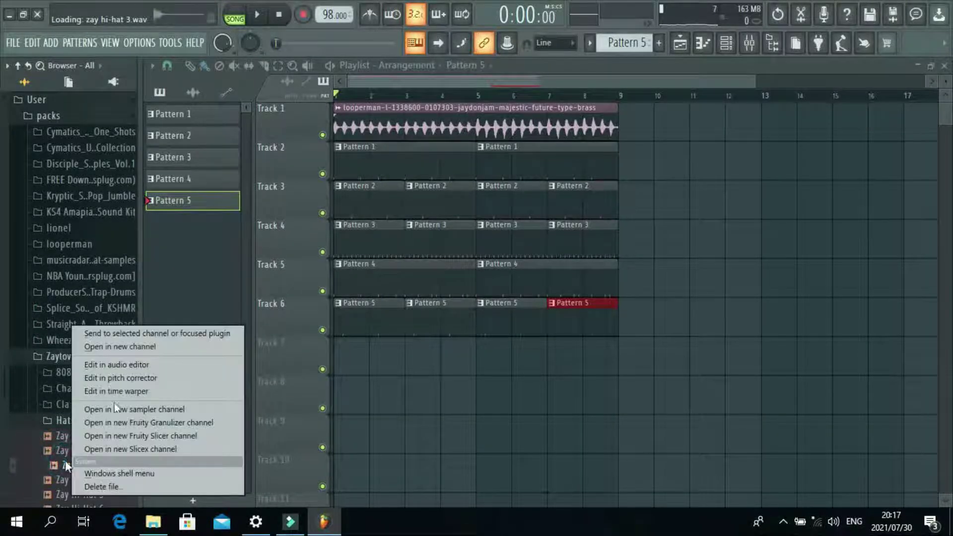
click(129, 347)
Switch to the new Pattern 6 and place its clip on Track 7 at bar 1 while the arrangement plays
key(space)
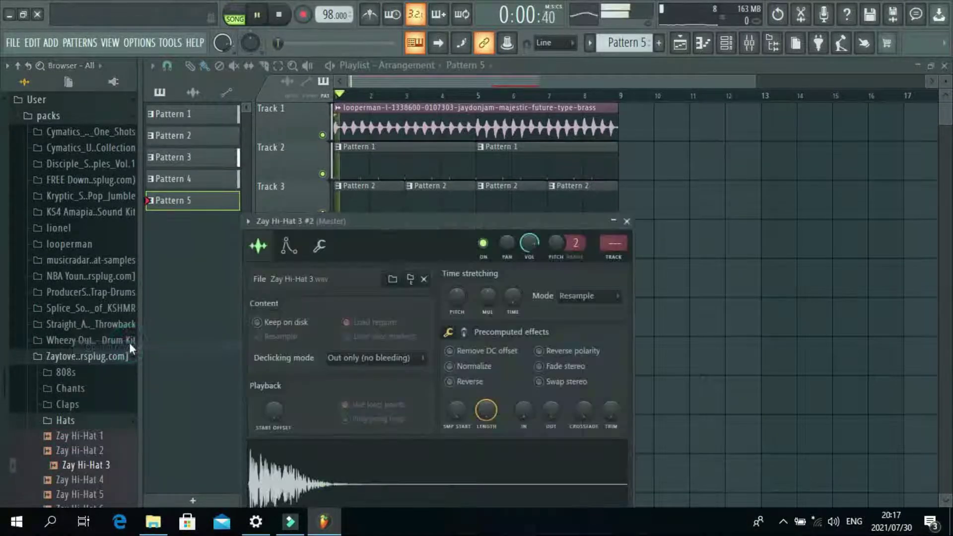
click(726, 45)
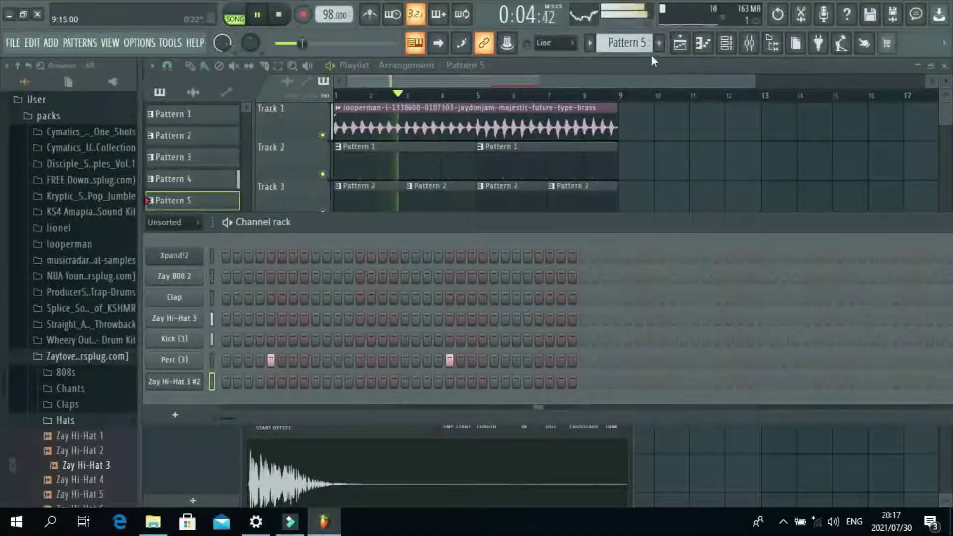
scroll(639, 47, down, 1)
key(space)
key(space)
drag(574, 228, 693, 448)
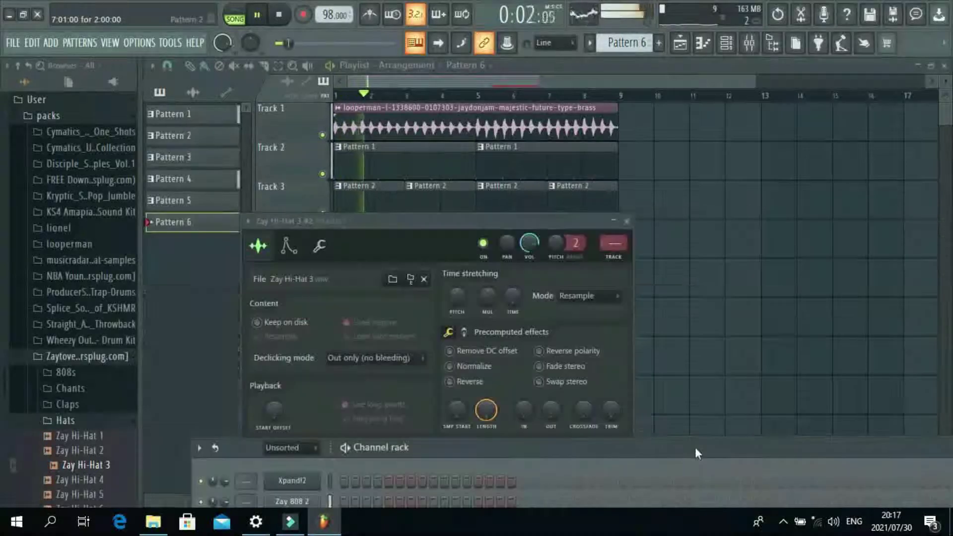
click(627, 221)
click(354, 357)
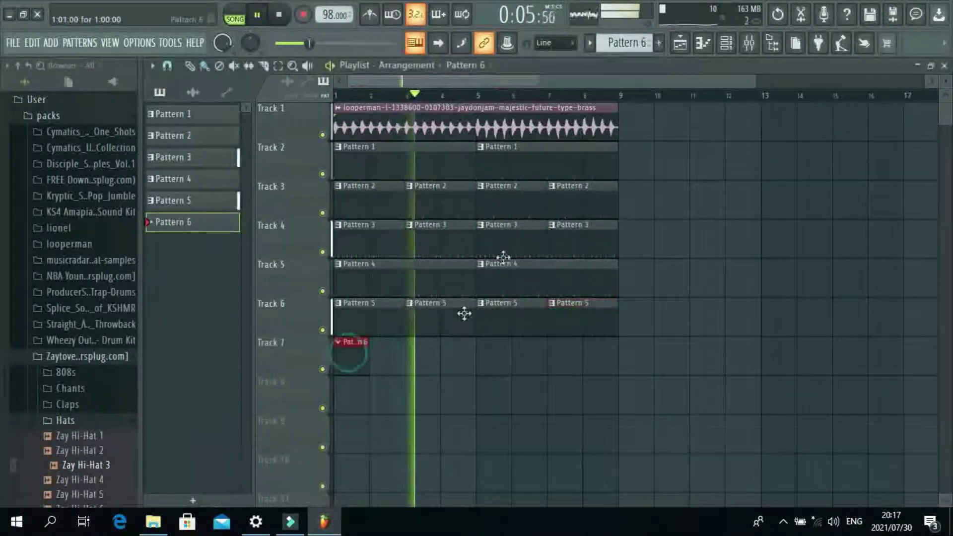
scroll(944, 79, down, 3)
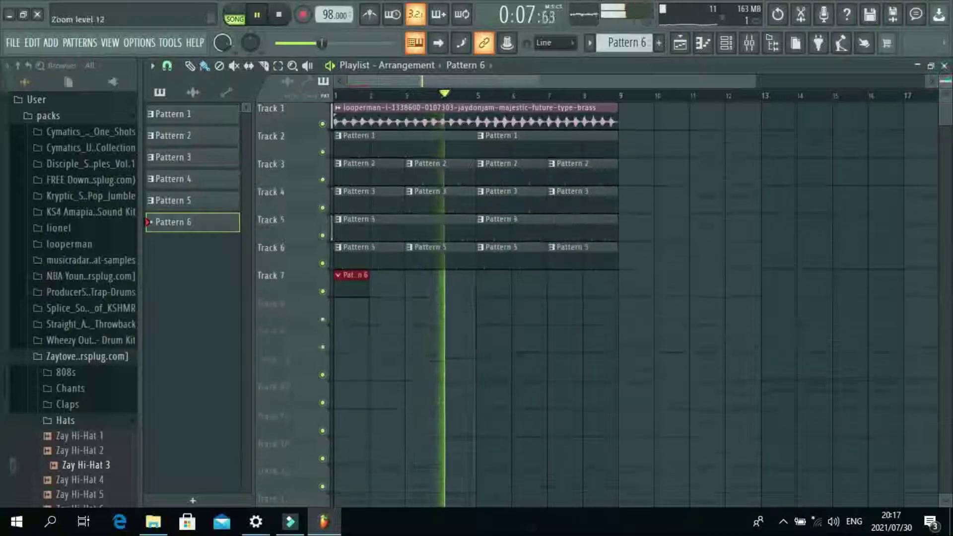
scroll(944, 80, up, 1)
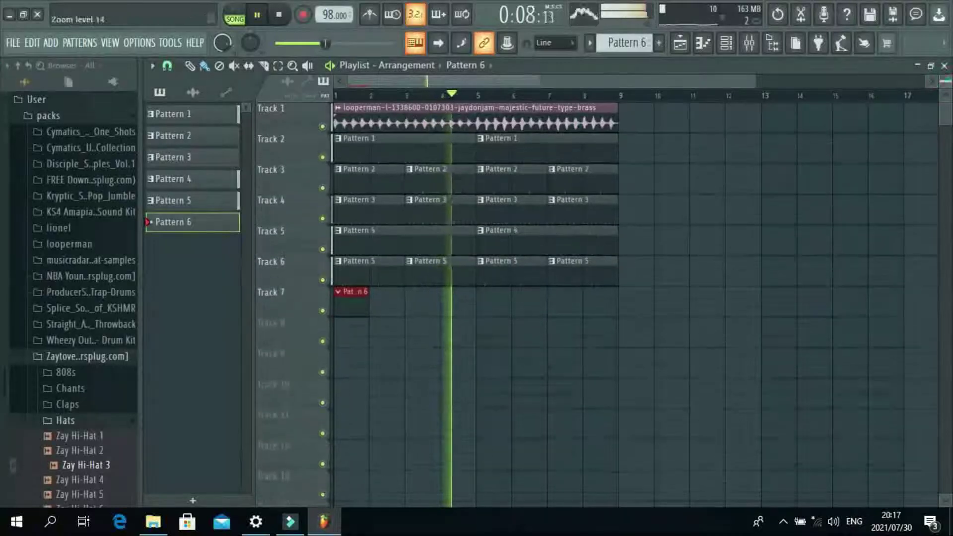
Show all channels of the channel rack for Pattern 6 and replay the arrangement's opening bars
click(726, 43)
key(space)
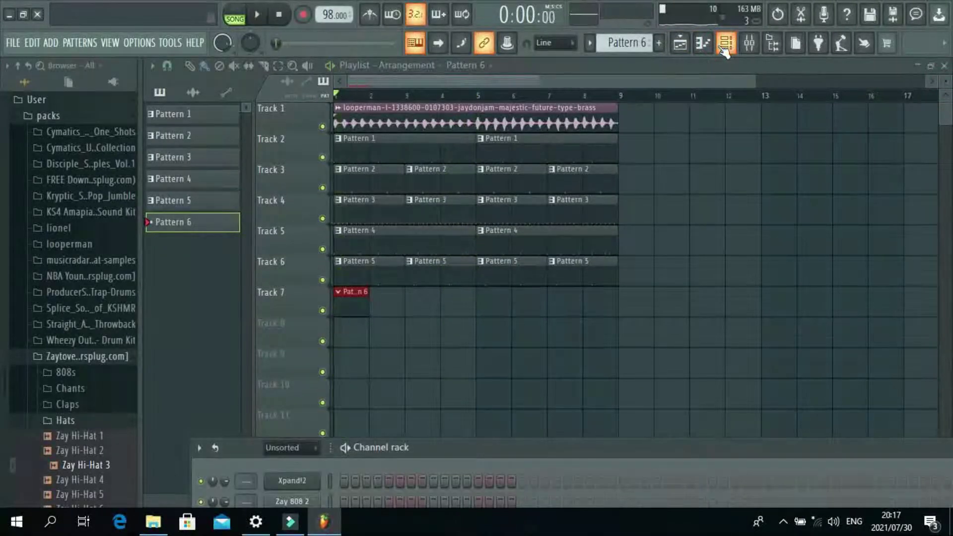
drag(583, 447, 601, 251)
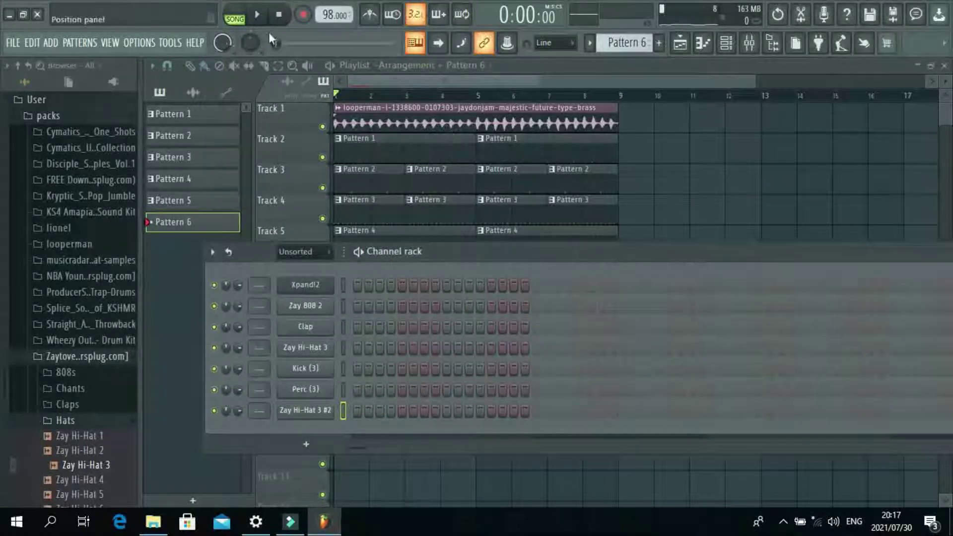
click(261, 18)
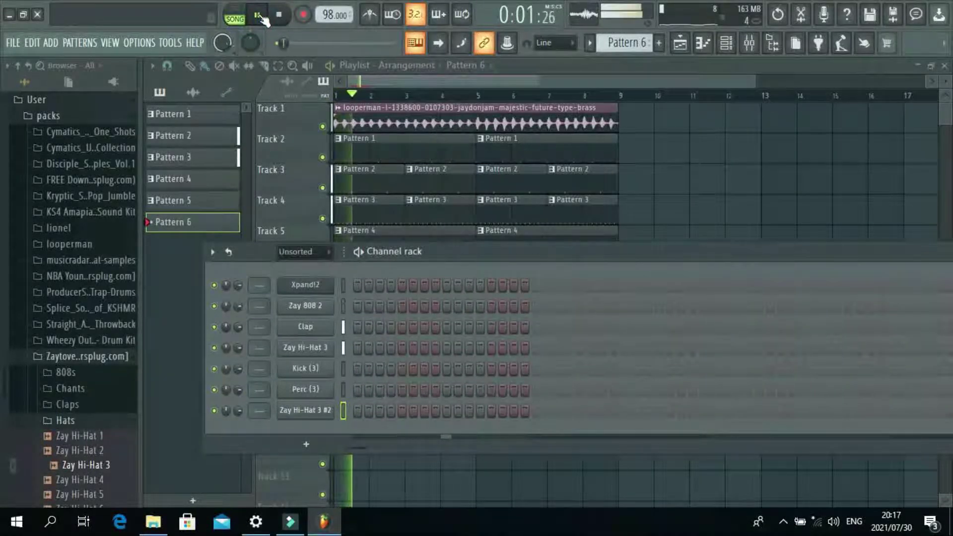
key(space)
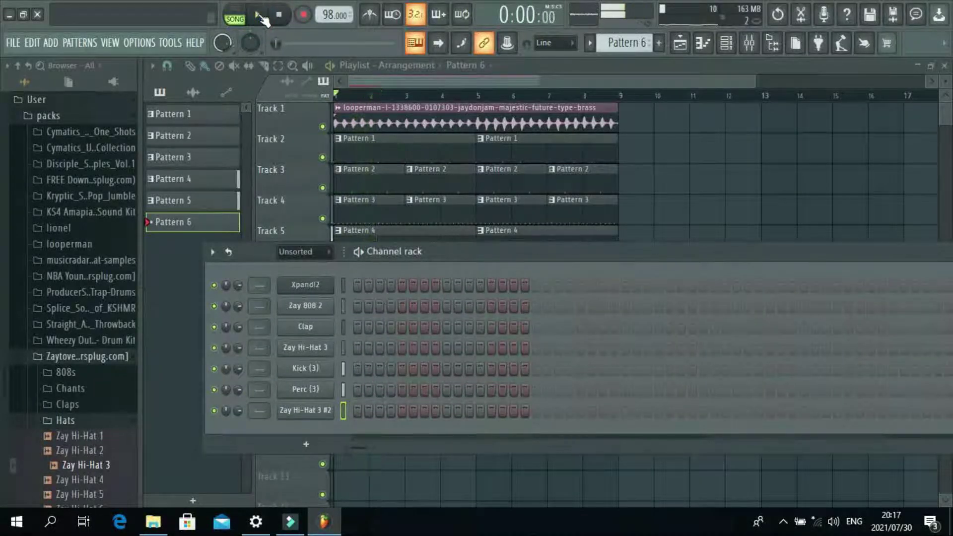
key(space)
key(space)
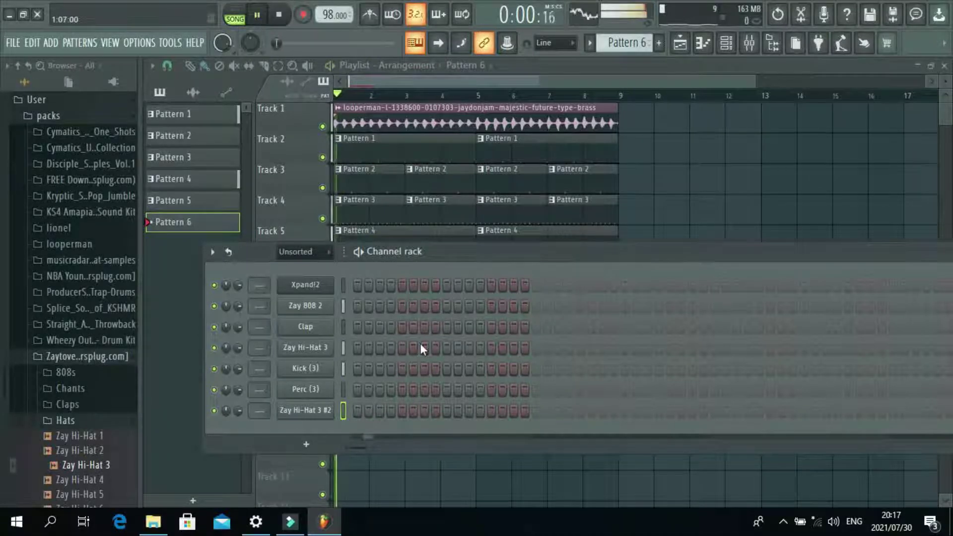
key(space)
key(space)
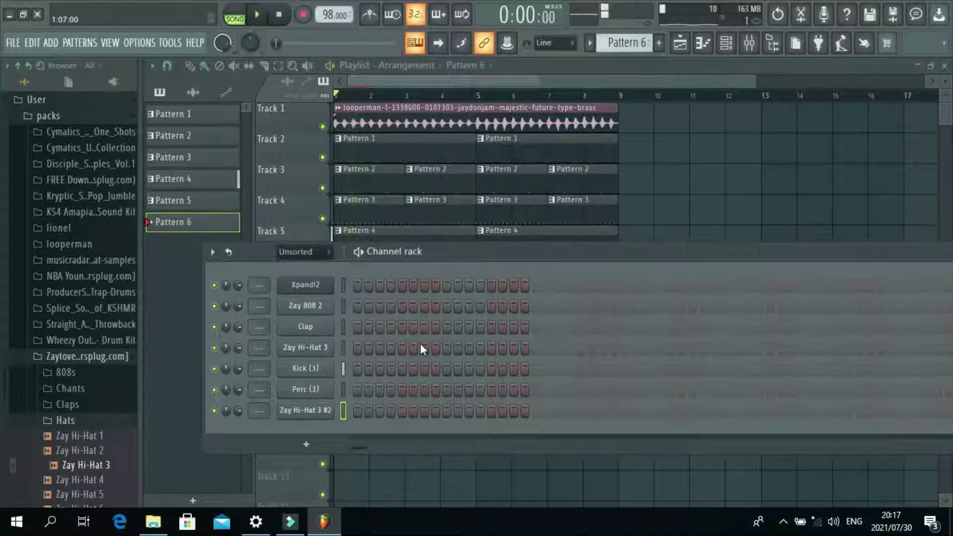
Add a Zay Hi-Hat 3 #2 hit on step 12 of Pattern 6 and check it against the arrangement's opening
key(space)
key(space)
click(481, 411)
key(space)
key(space)
key(space)
key(space)
key(space)
key(space)
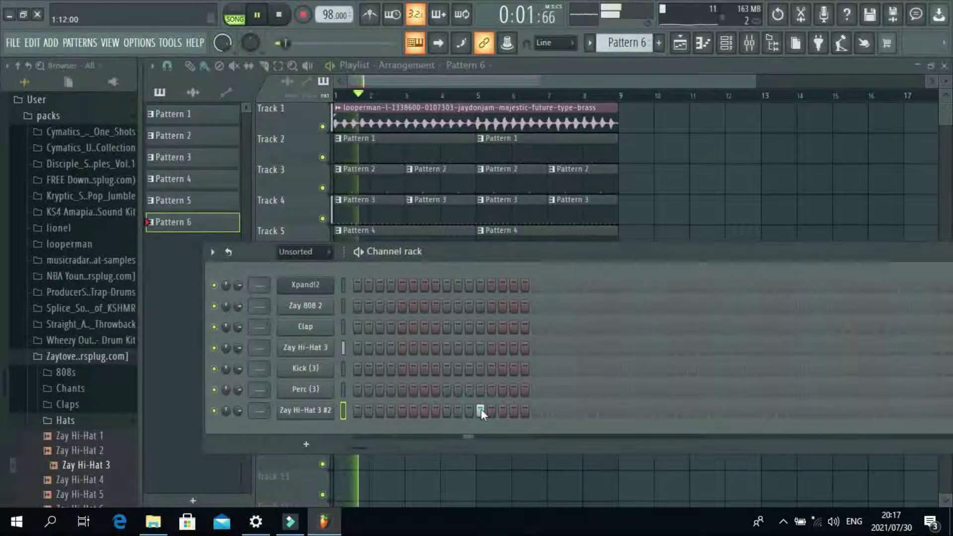
key(space)
key(space)
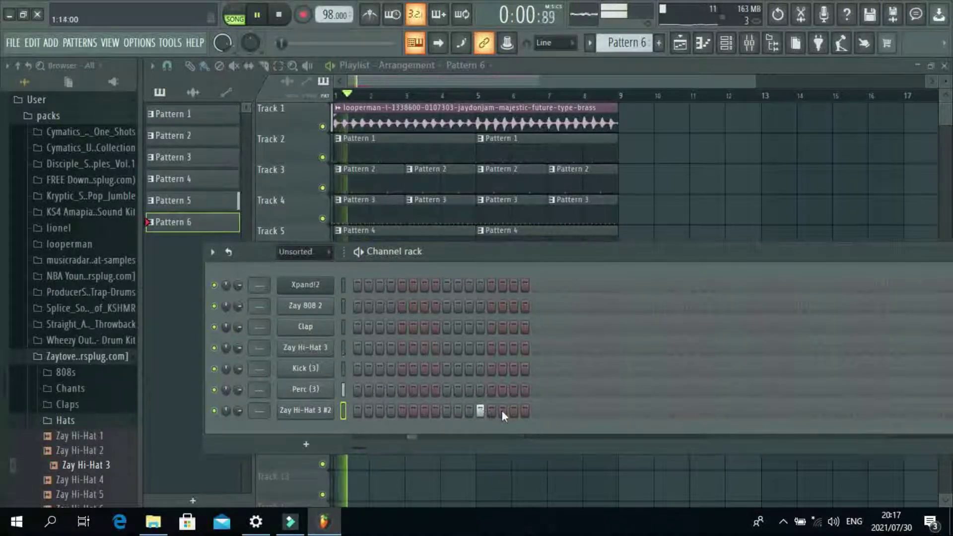
Try an extra Zay Hi-Hat 3 #2 hit on step 14 while the arrangement plays
key(space)
key(space)
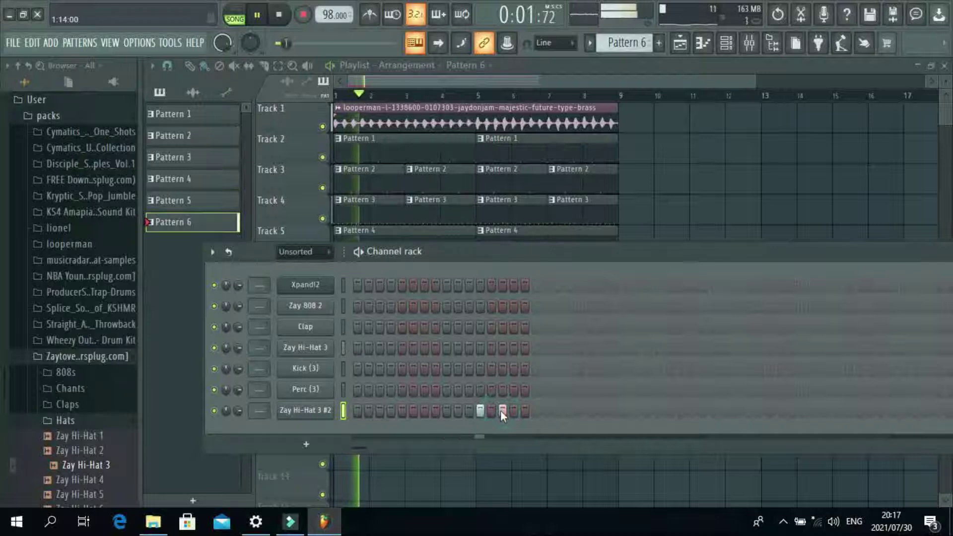
key(space)
key(space)
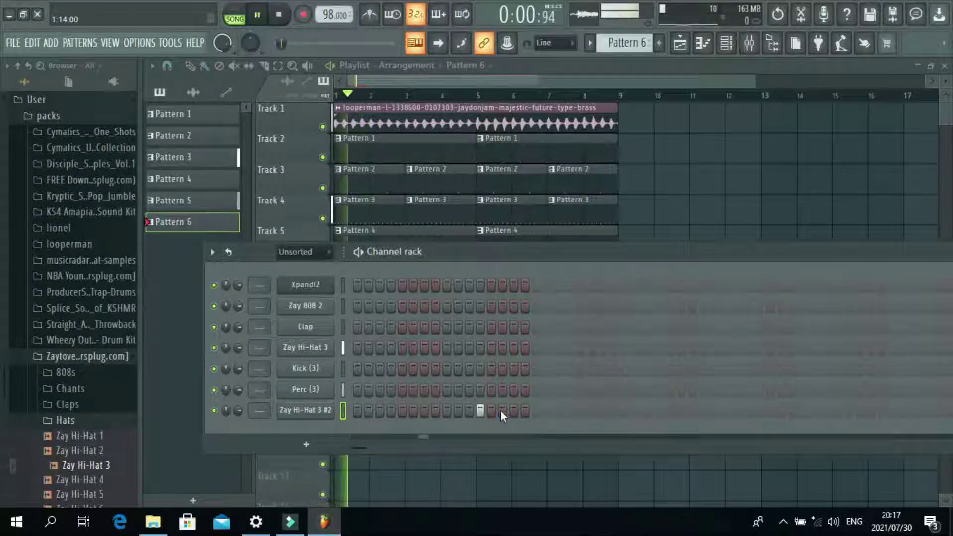
Replay the opening bars and add a Zay Hi-Hat 3 #2 hit on step 19 of Pattern 6
key(space)
key(space)
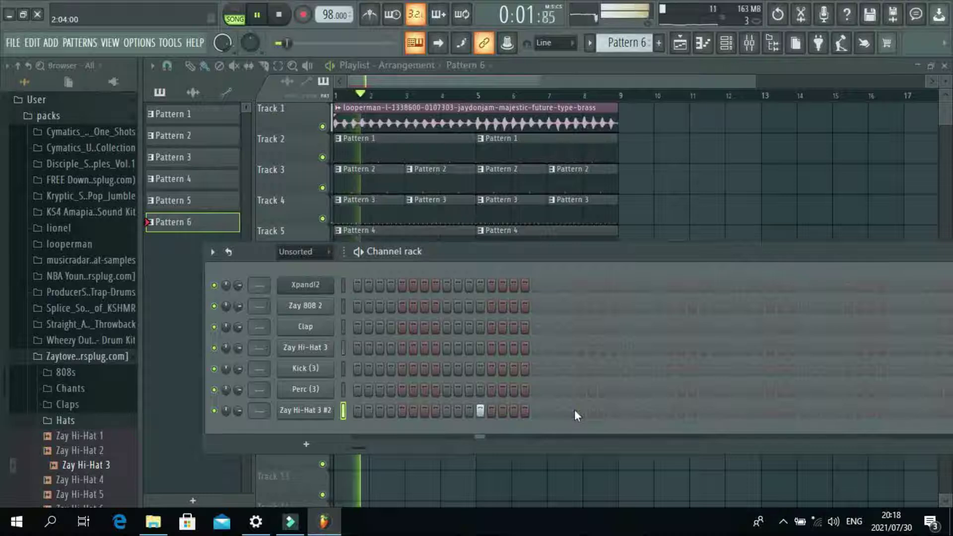
key(space)
key(space)
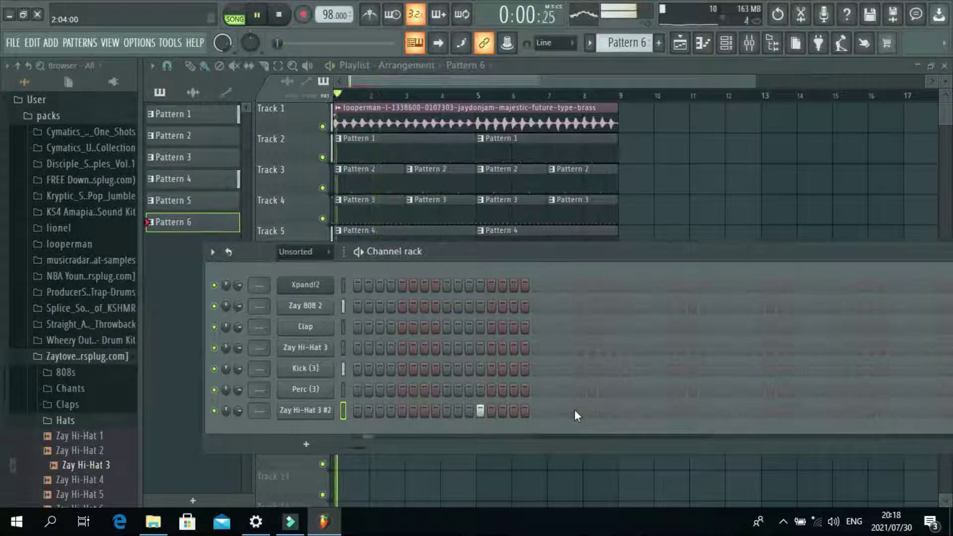
click(558, 410)
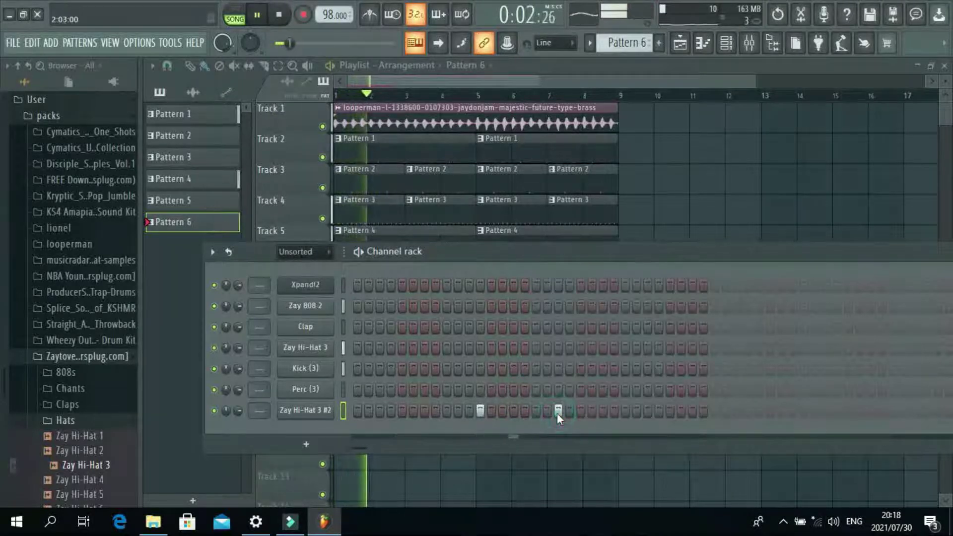
key(space)
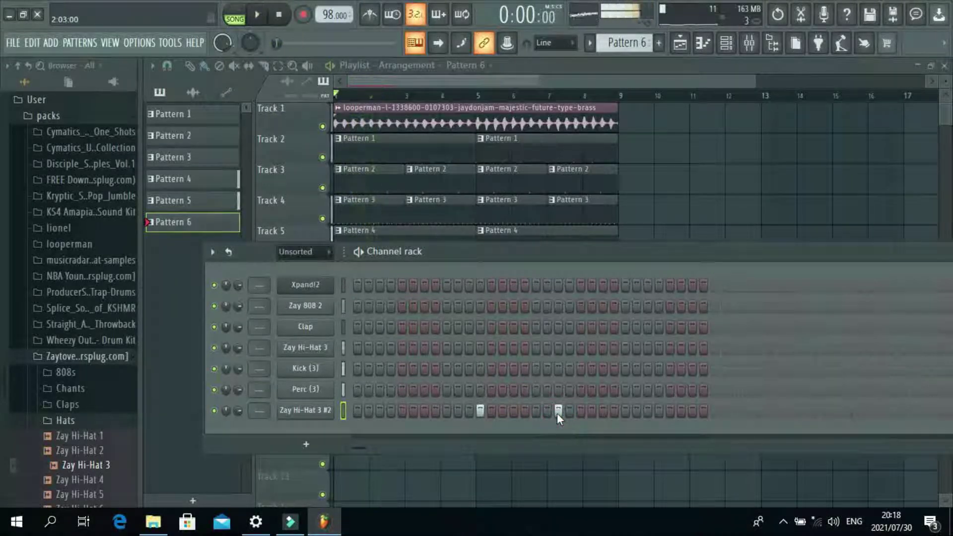
Open Zay Hi-Hat 3 #2 in the piano roll and lengthen its C5 note in bar 2 to about two steps
right_click(323, 413)
click(360, 308)
key(space)
key(space)
drag(944, 338, 942, 291)
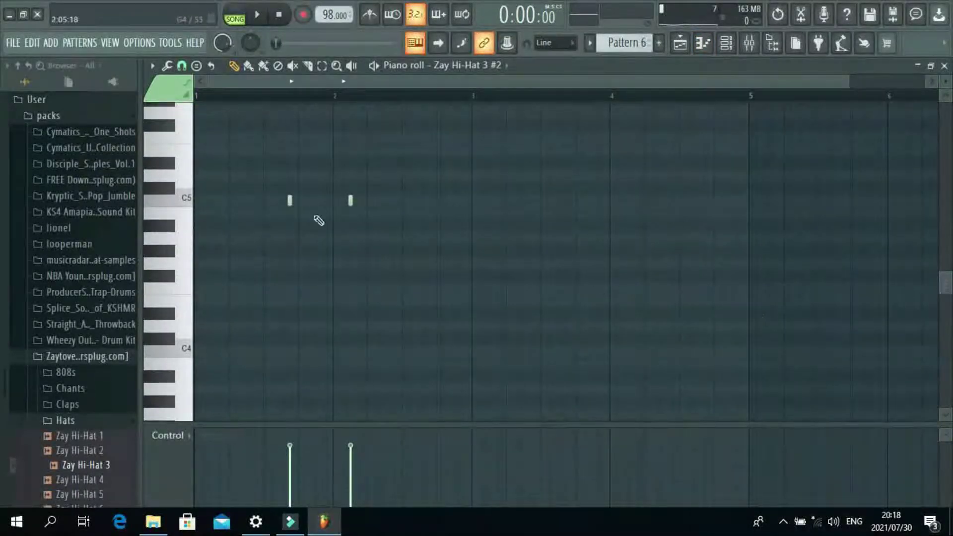
drag(353, 201, 368, 203)
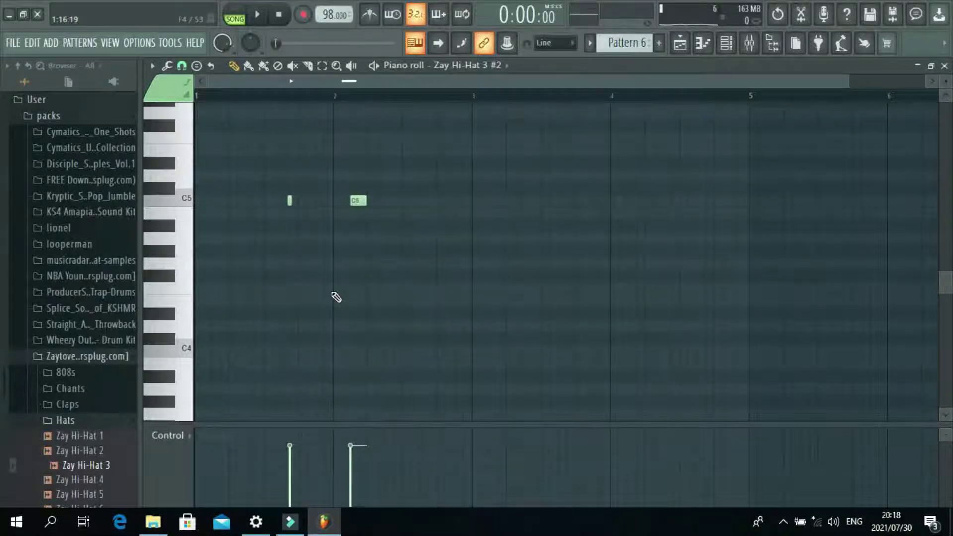
Select the lengthened C5 note in bar 2 and open the Chop tool for it
click(360, 200)
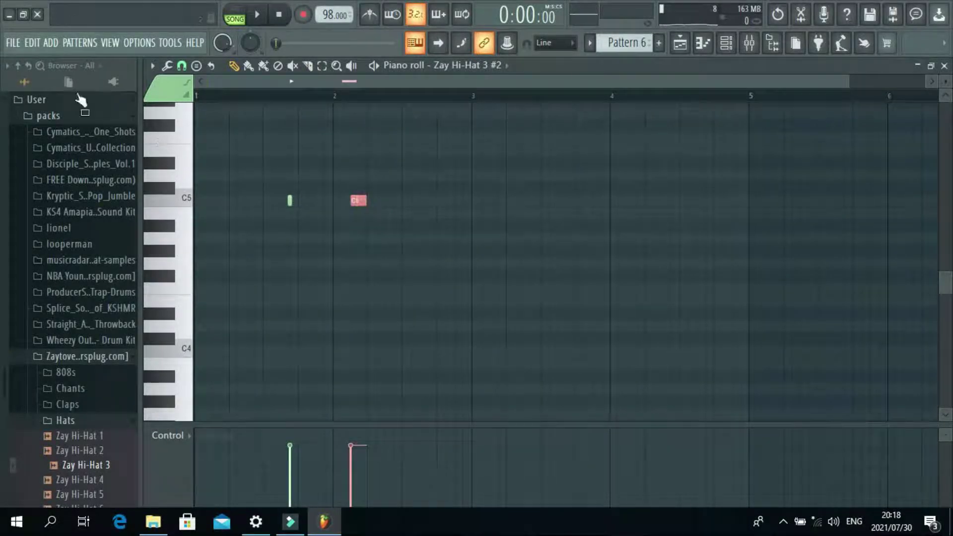
click(167, 67)
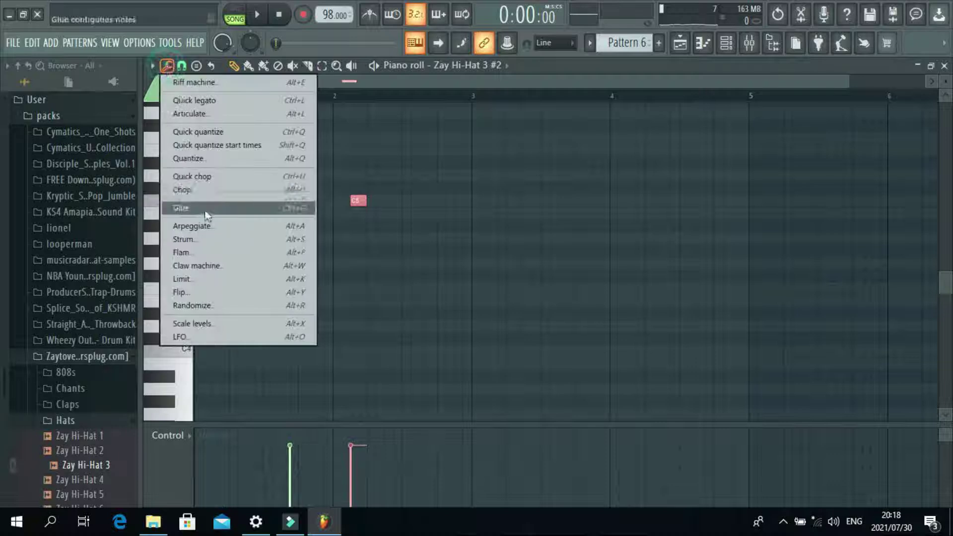
click(210, 193)
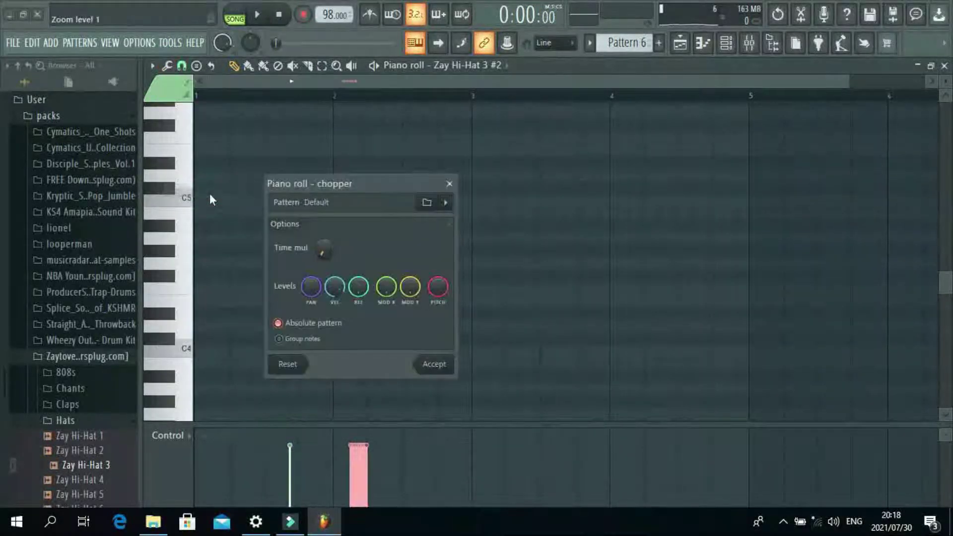
Dismiss the chopper without applying it and reopen the piano roll of the Zay Hi-Hat 3 #2 channel
drag(377, 187, 575, 216)
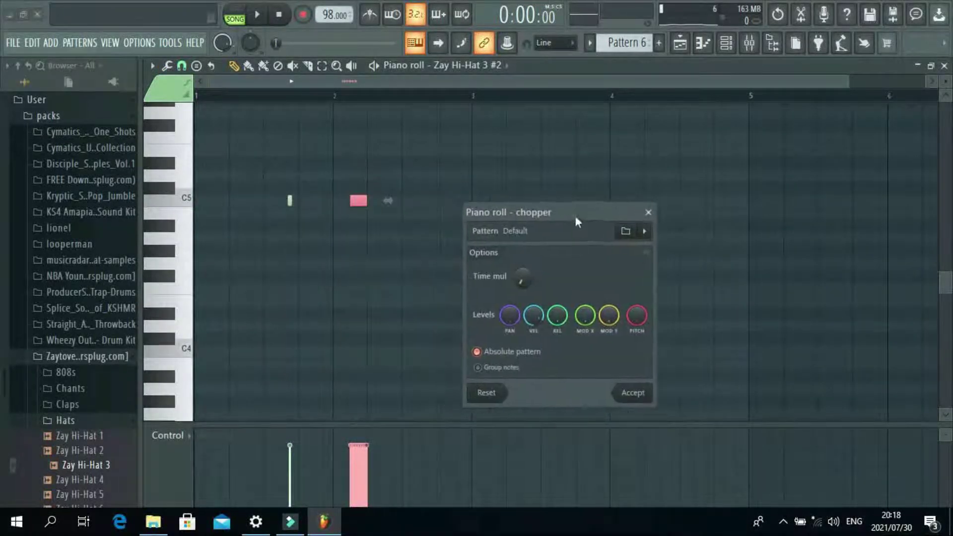
click(649, 213)
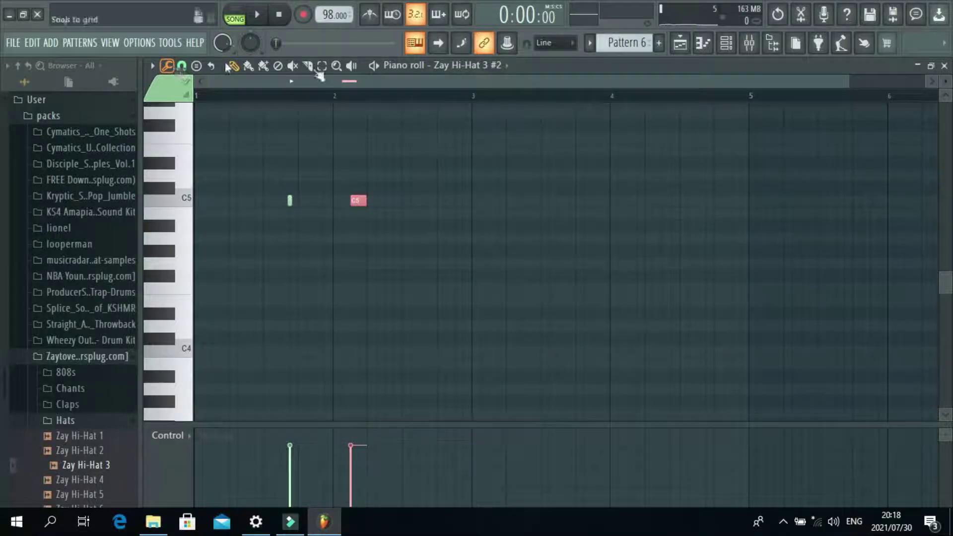
click(726, 42)
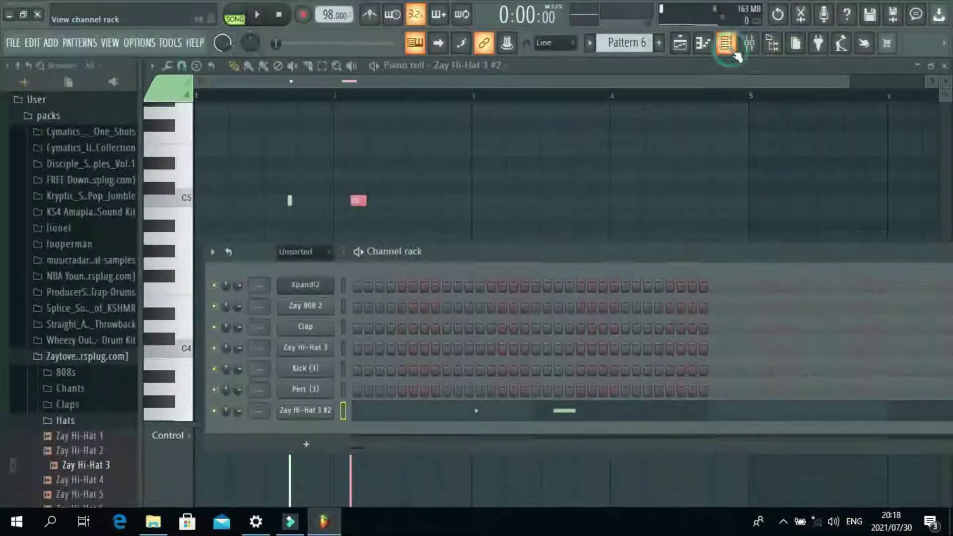
right_click(314, 412)
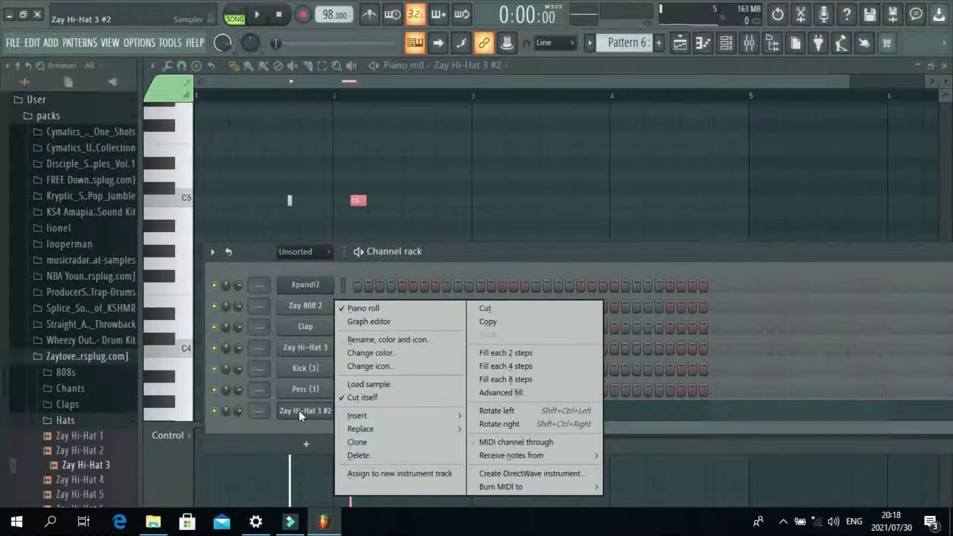
click(360, 308)
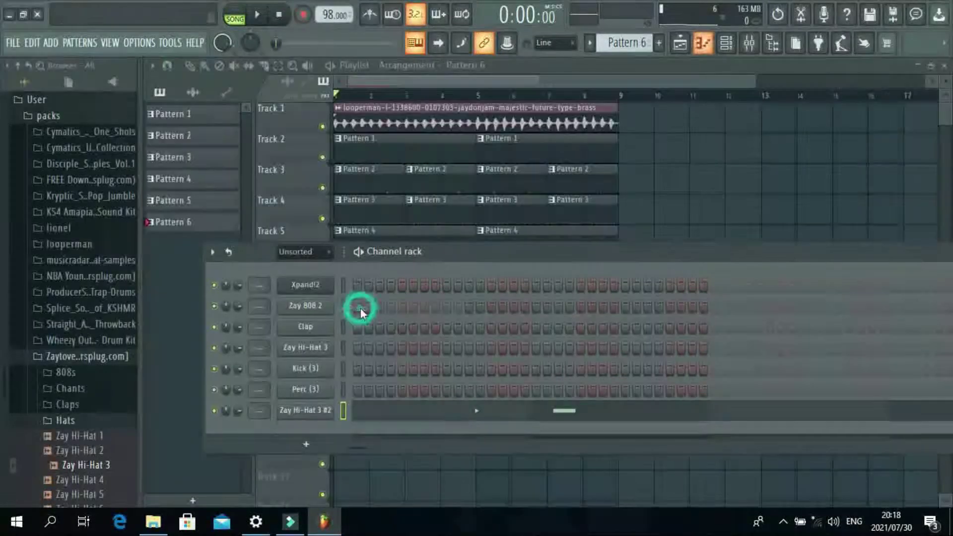
right_click(321, 406)
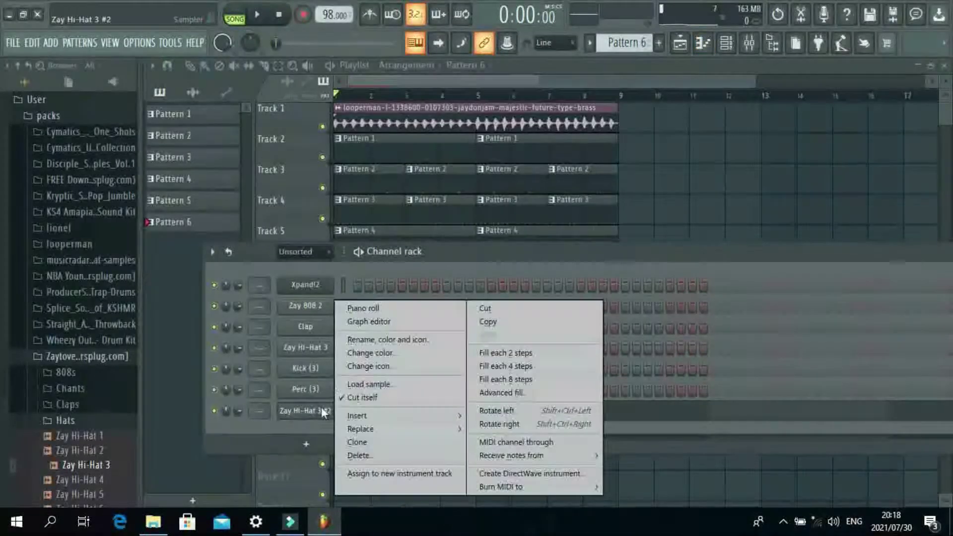
click(373, 312)
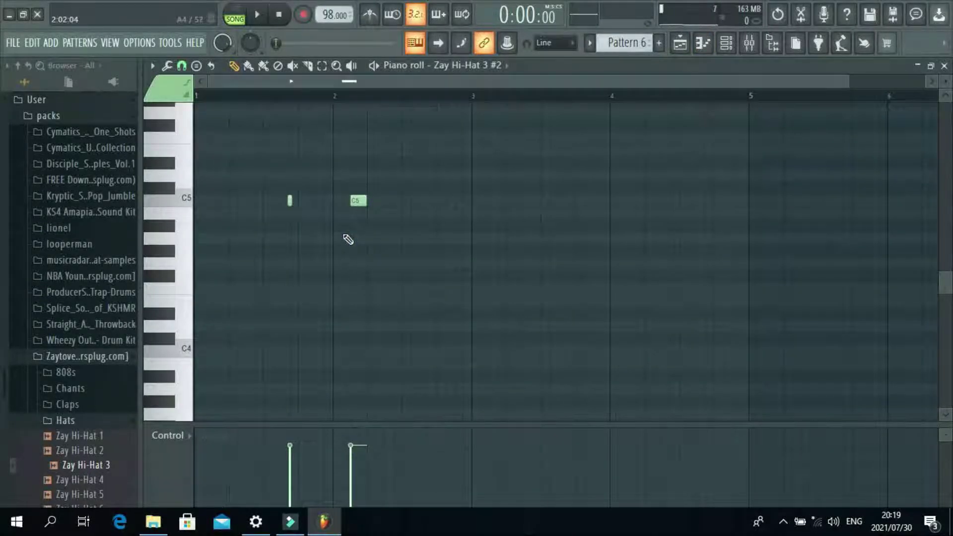
Select the C5 note early in bar 2, open the chopper on it and preview the chopped roll
drag(392, 232, 359, 204)
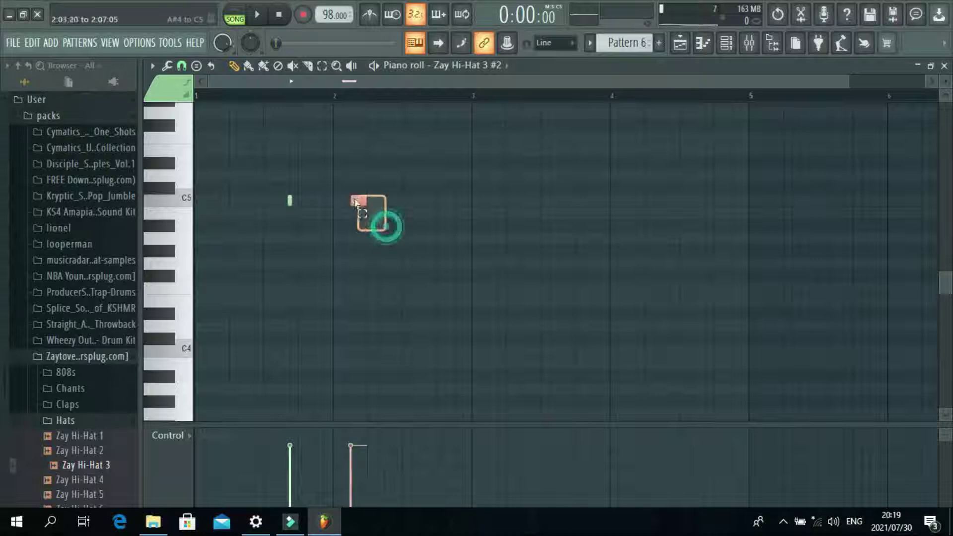
click(167, 65)
click(204, 191)
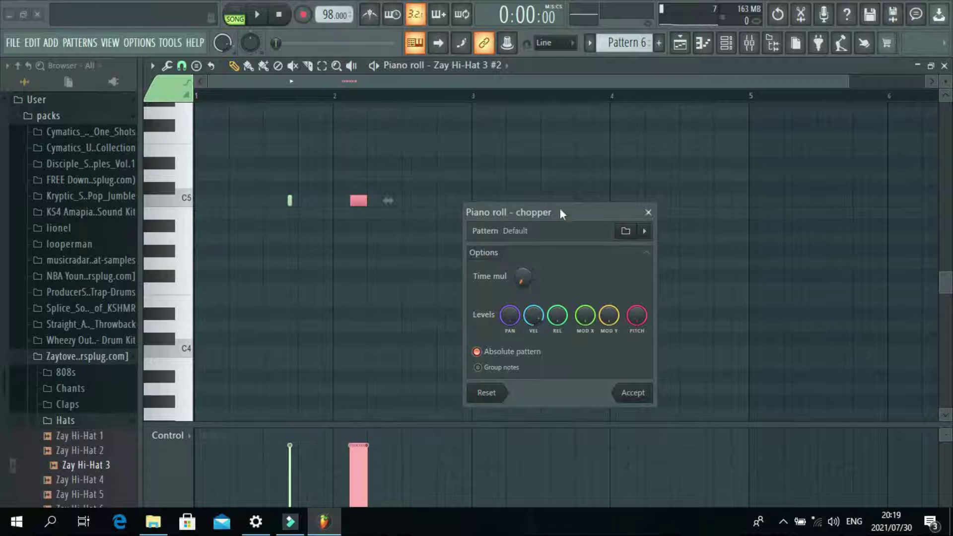
drag(560, 209, 586, 214)
key(space)
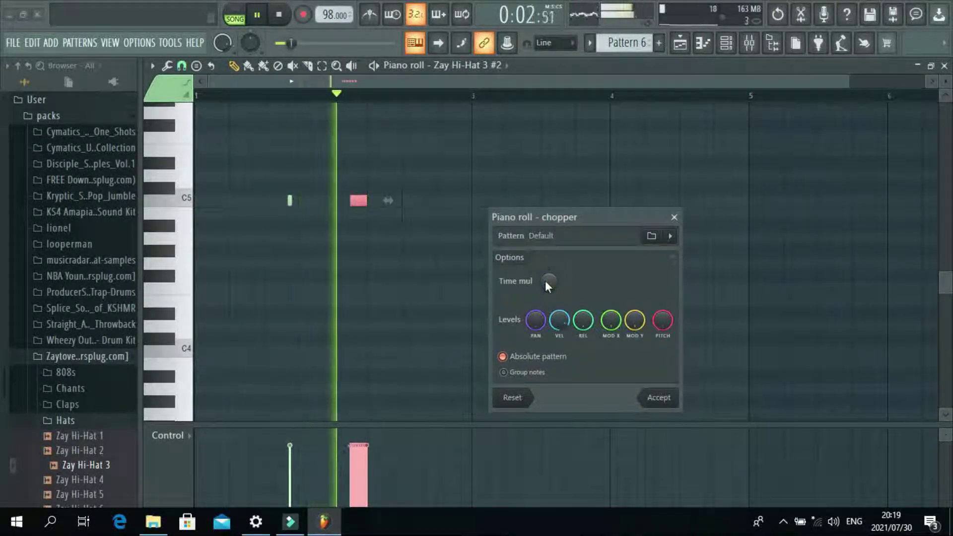
key(space)
Try a higher chopper time multiplier for wider slices and preview the roll
drag(552, 285, 553, 271)
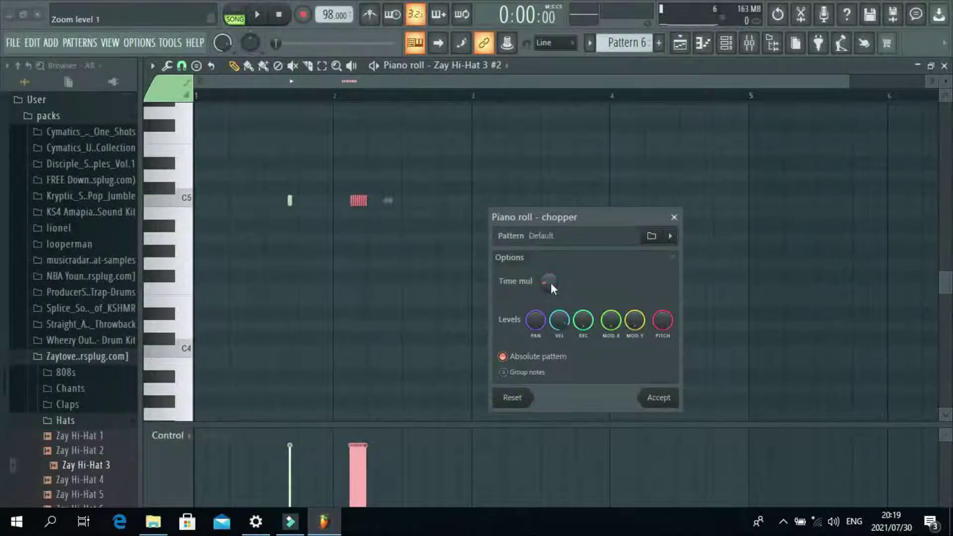
key(space)
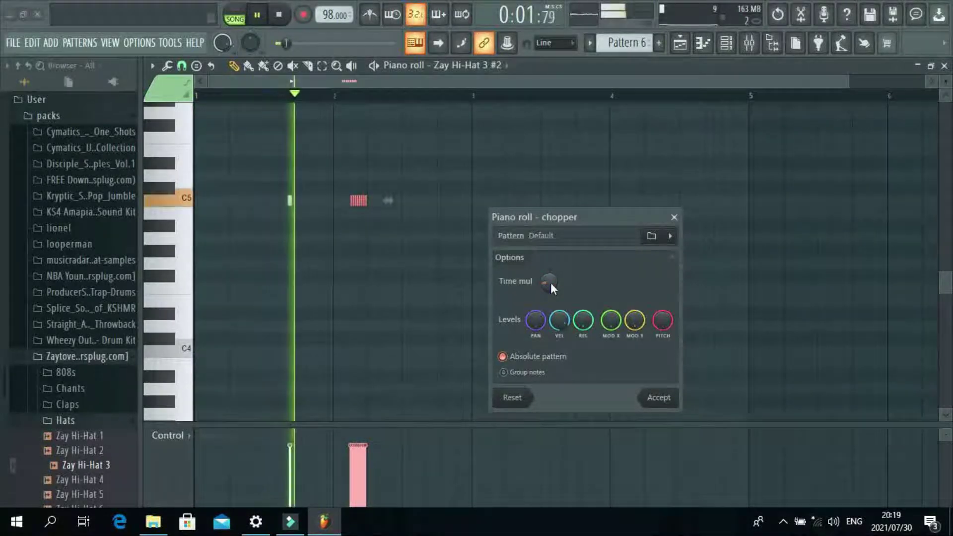
key(space)
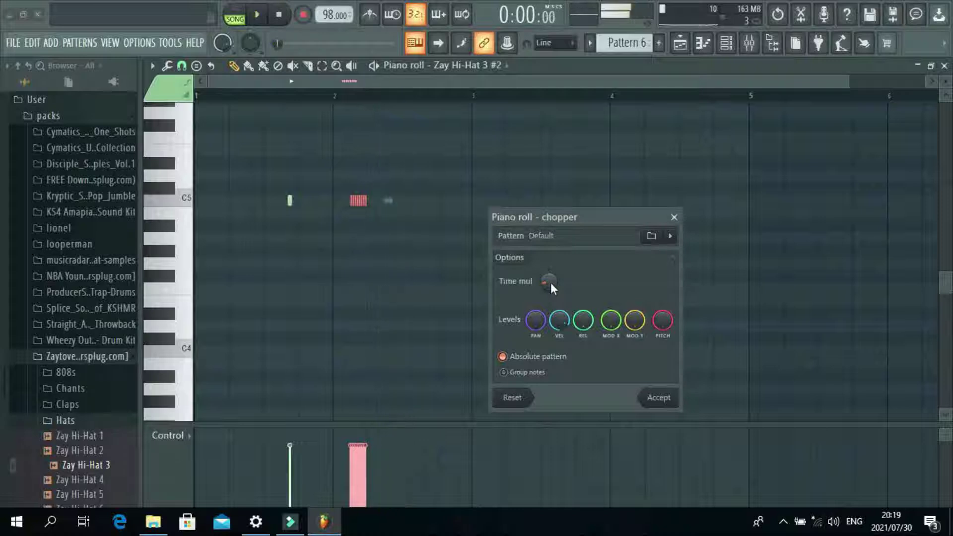
Return the chopper's time multiplier to the finest slices, apply the chop and play back the hi-hat roll
mouse_move(550, 281)
mouse_down()
mouse_move(550, 293)
mouse_move(550, 281)
mouse_up()
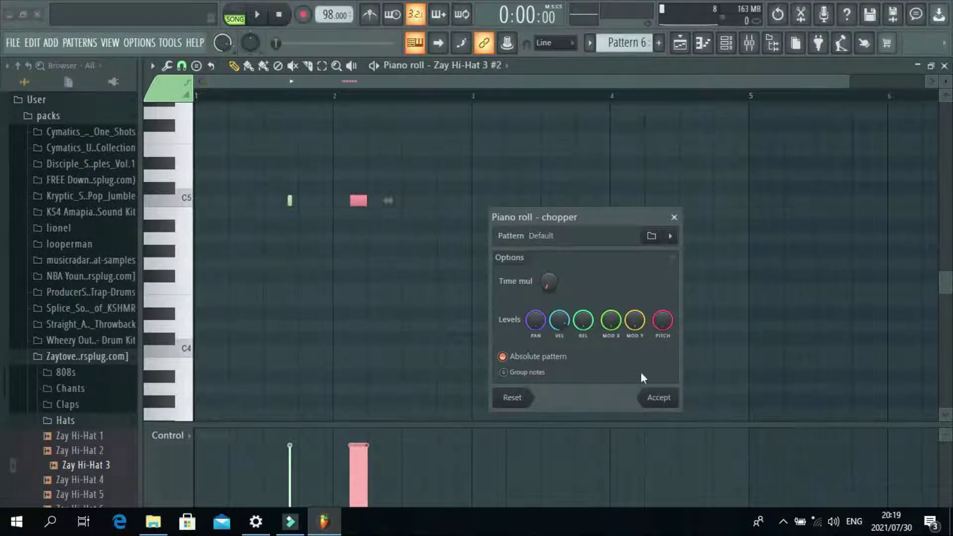
click(664, 403)
key(space)
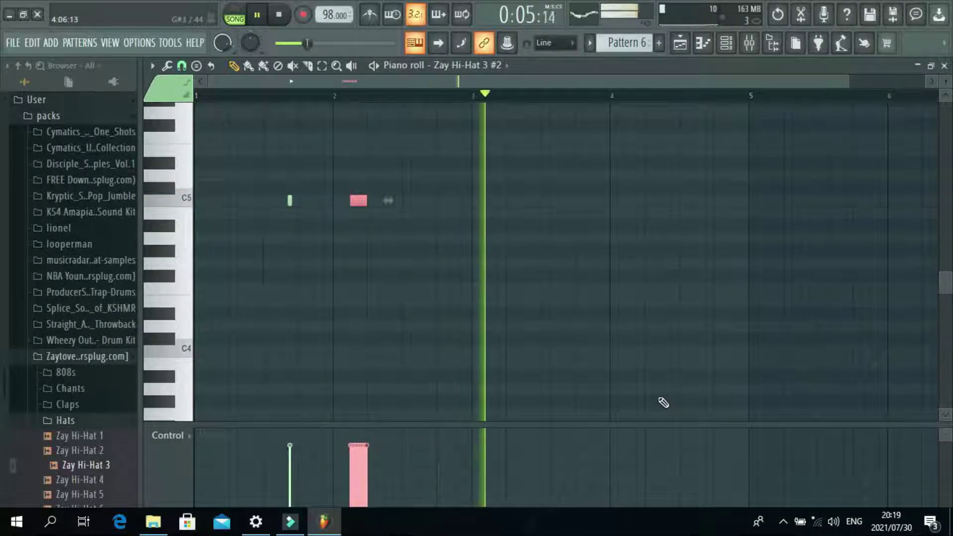
key(space)
Repeat the short C5 note late in bar 3 and copy the chopped C5 roll to near the end of bar 4
click(290, 200)
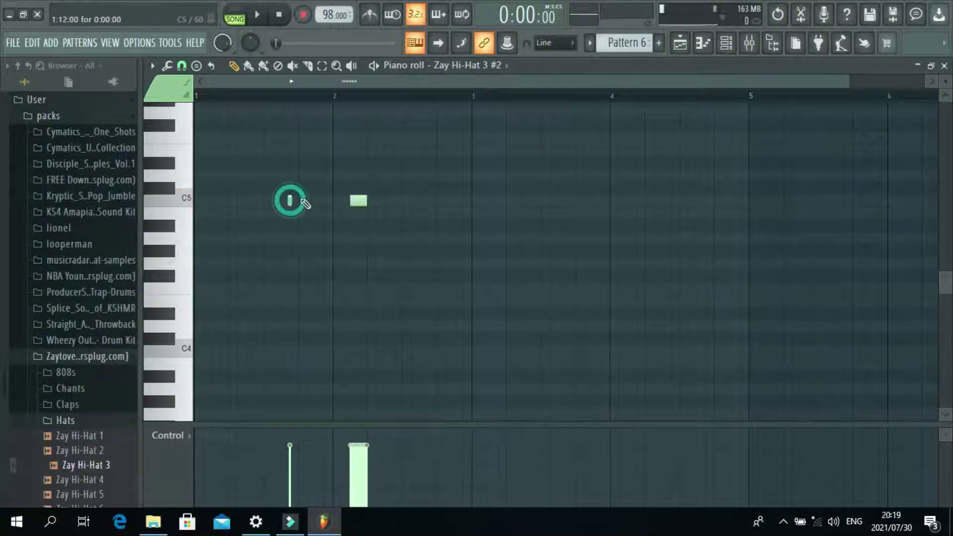
click(567, 200)
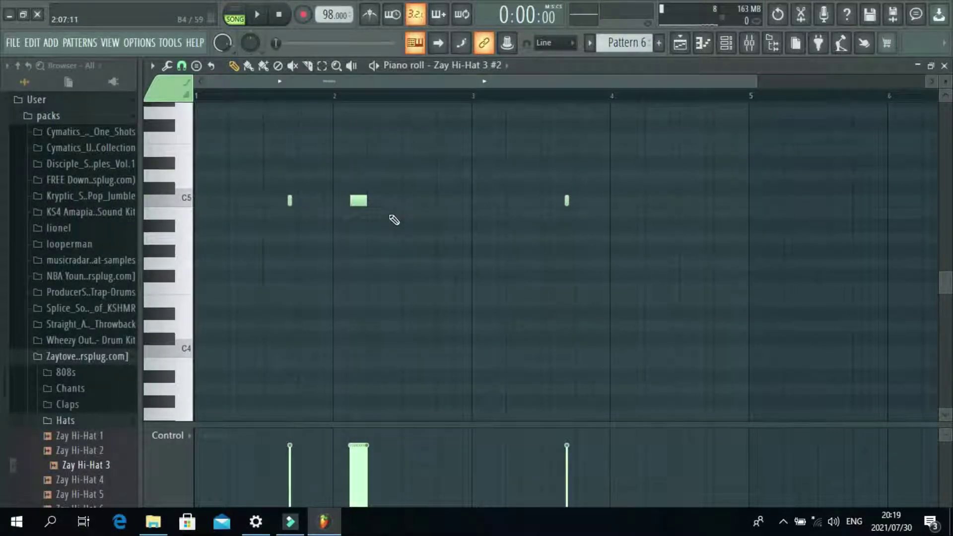
mouse_move(392, 222)
mouse_down()
mouse_move(330, 196)
mouse_move(550, 176)
mouse_move(725, 213)
mouse_up()
Duplicate the bar 4 roll directly after itself, play it back and lower the duplicate to D4
key(ctrl+b)
key(space)
key(space)
drag(728, 216, 738, 336)
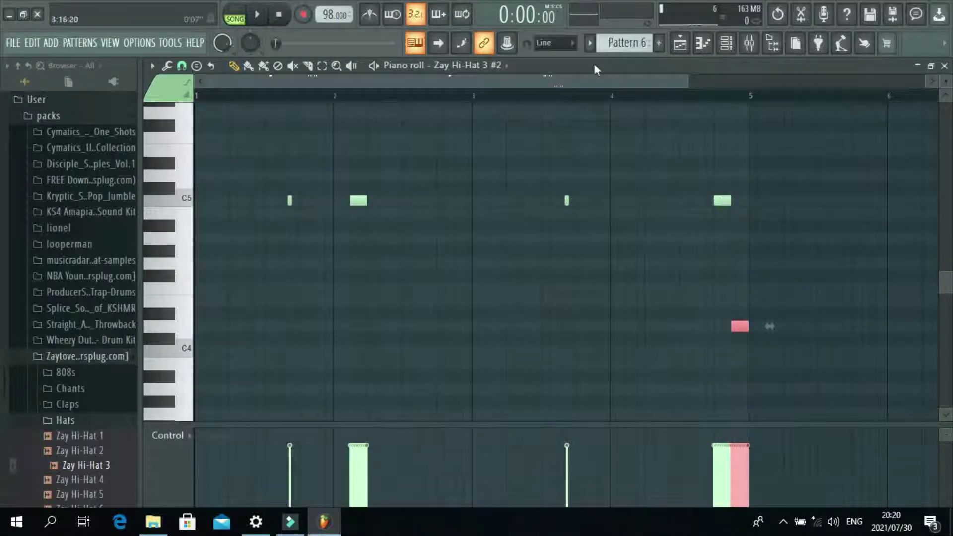
Play the song from the start of bar 4 to hear the C5 and D4 rolls in context
click(617, 97)
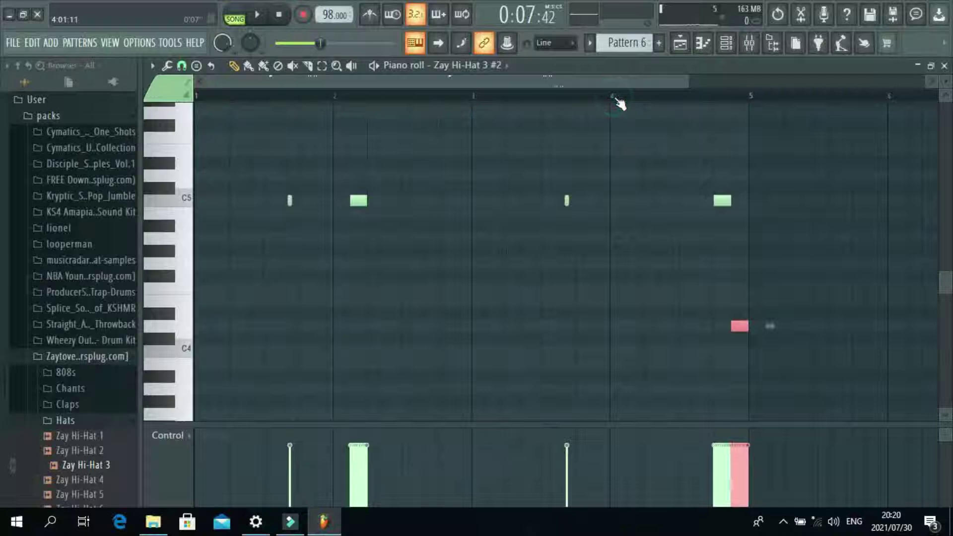
key(space)
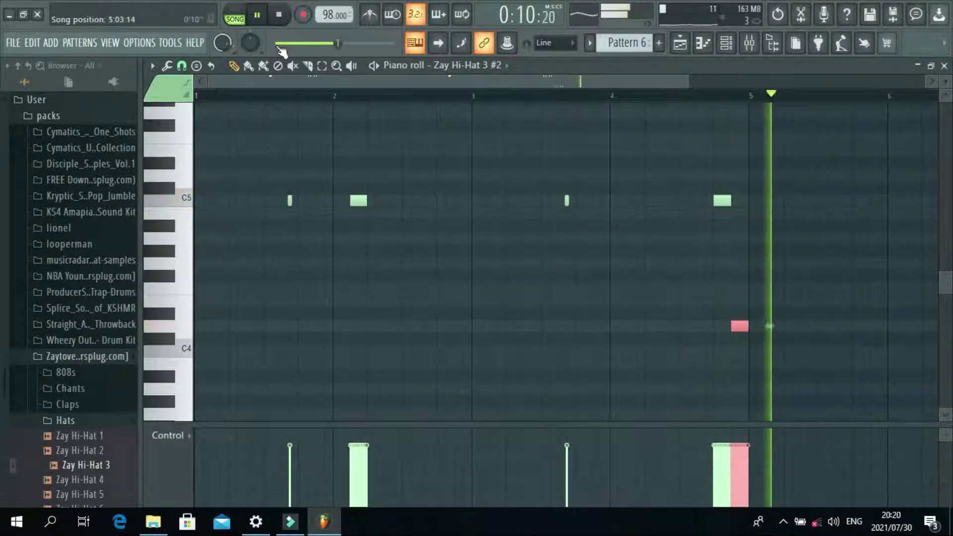
key(space)
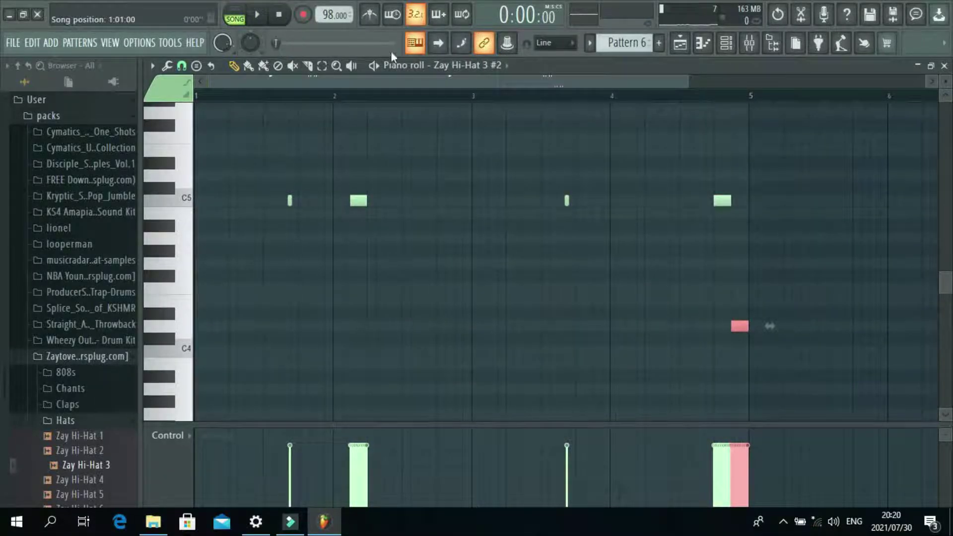
Mark the time range over the two rolls at the end of bar 4 and replay that passage
click(583, 98)
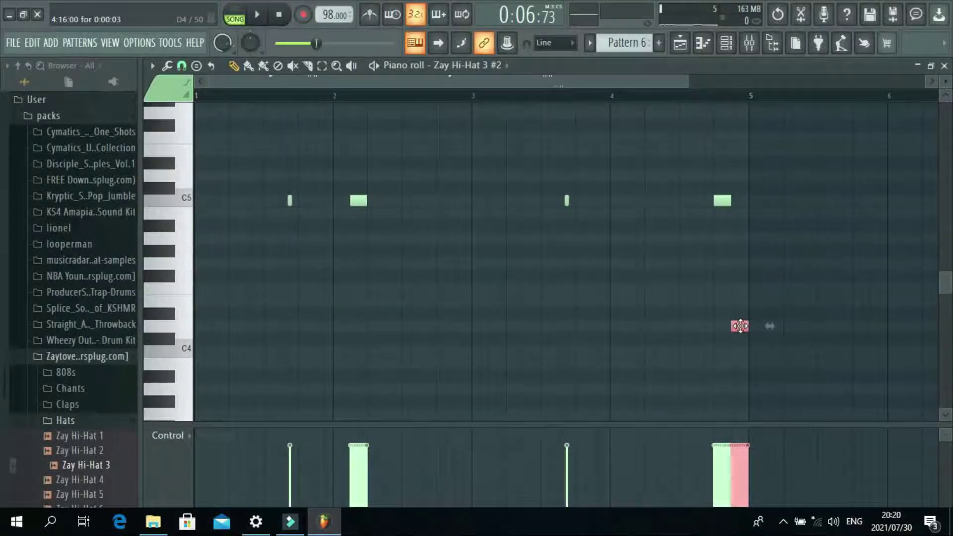
click(729, 84)
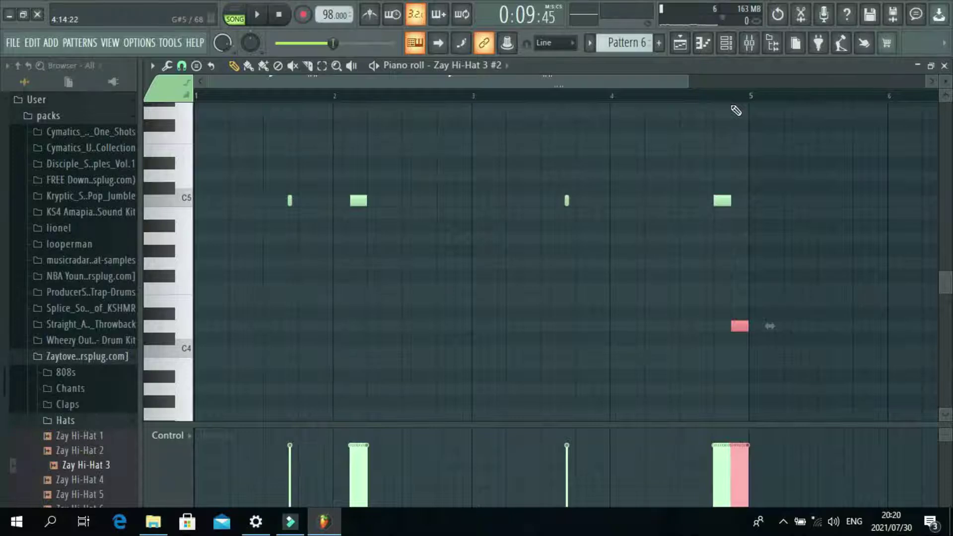
drag(733, 97, 758, 110)
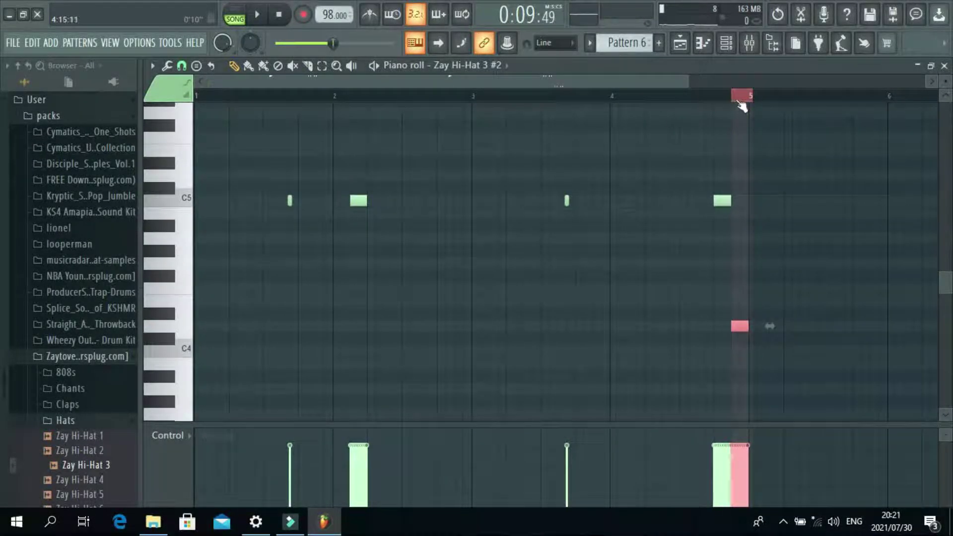
click(735, 100)
click(714, 99)
drag(715, 102, 753, 119)
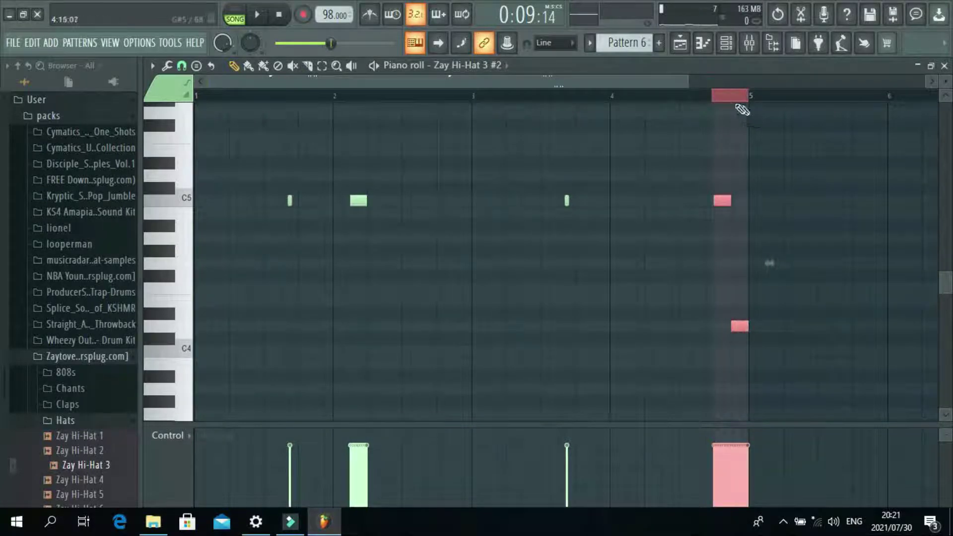
key(space)
click(726, 99)
key(space)
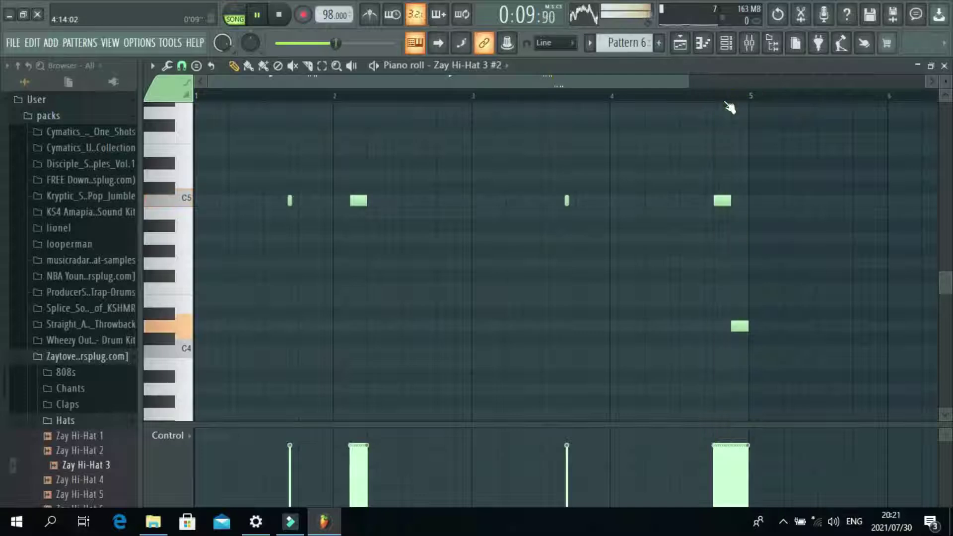
Place a second Pattern 6 clip on Track 7 of the playlist, starting at bar 5
click(682, 46)
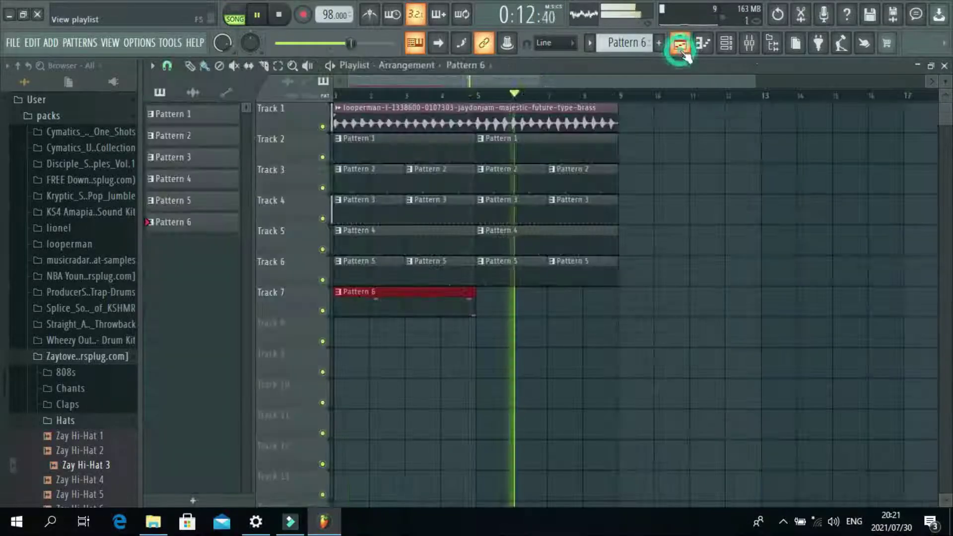
click(487, 310)
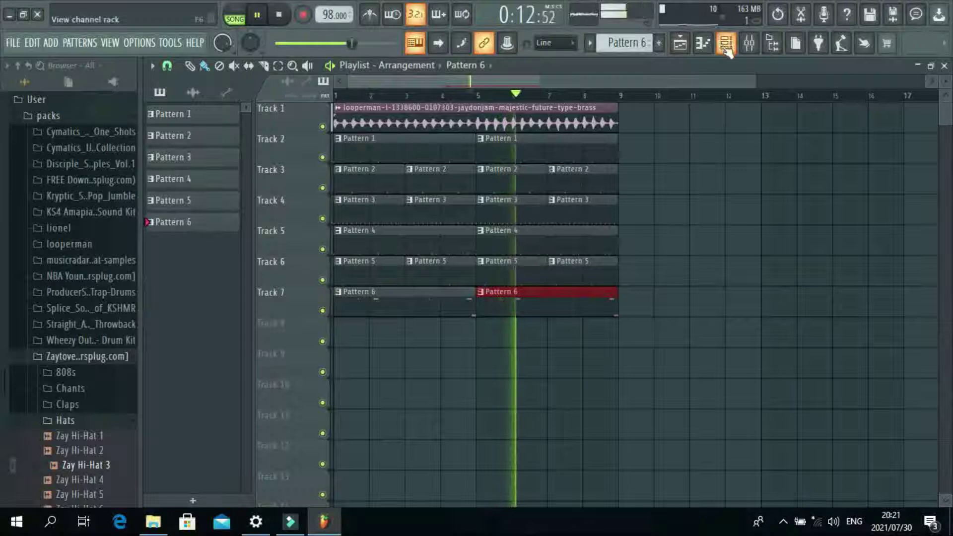
Select both rolls at the end of bar 4 in the piano roll and slightly reduce their velocity in the note properties
click(702, 45)
key(space)
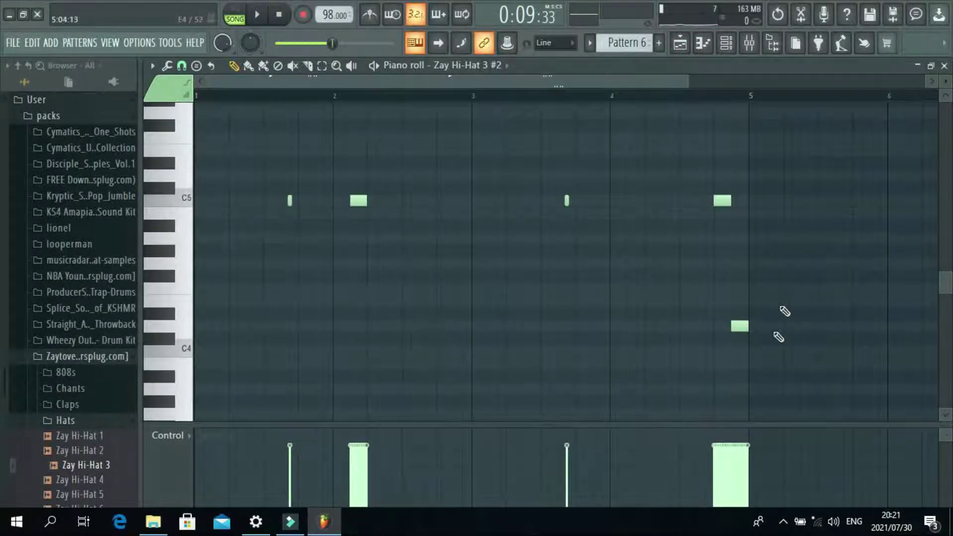
drag(770, 352, 718, 199)
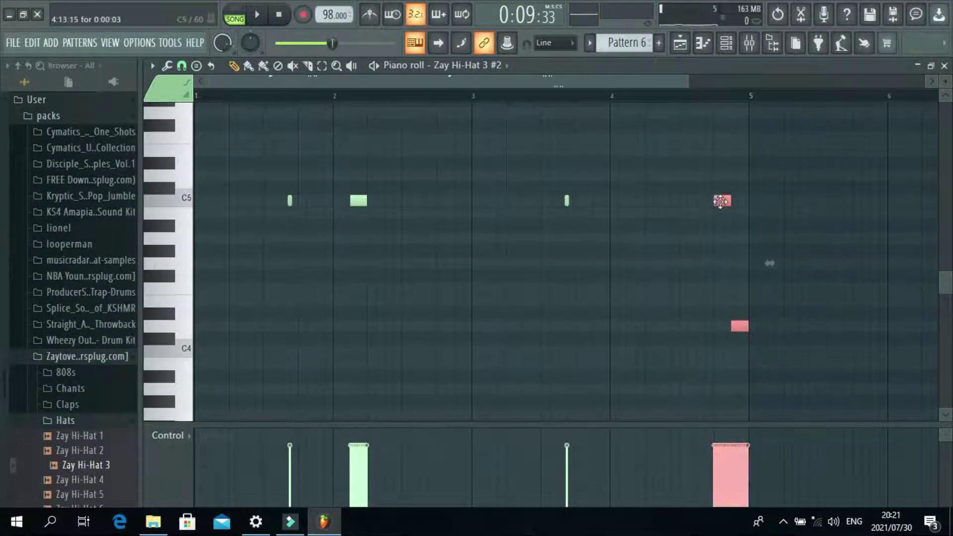
double_click(720, 201)
drag(449, 253, 449, 270)
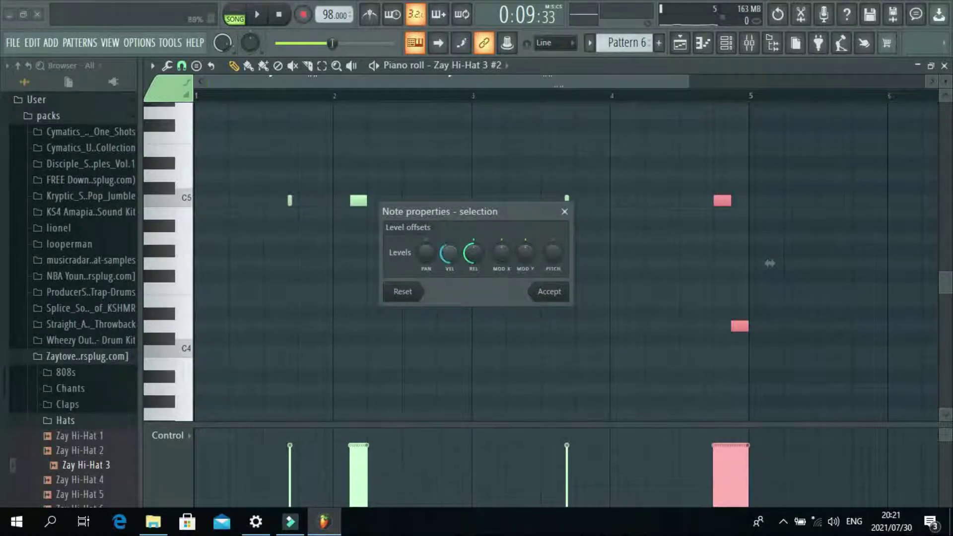
click(549, 293)
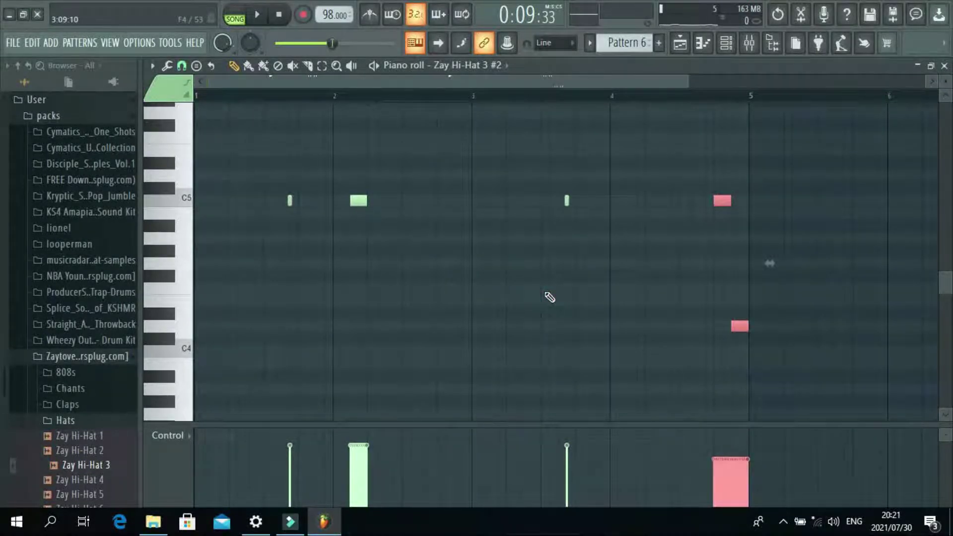
Return to the playlist and reset the playback position to the start of the song
mouse_move(689, 78)
mouse_down()
mouse_move(779, 134)
mouse_move(694, 102)
mouse_move(696, 79)
mouse_up()
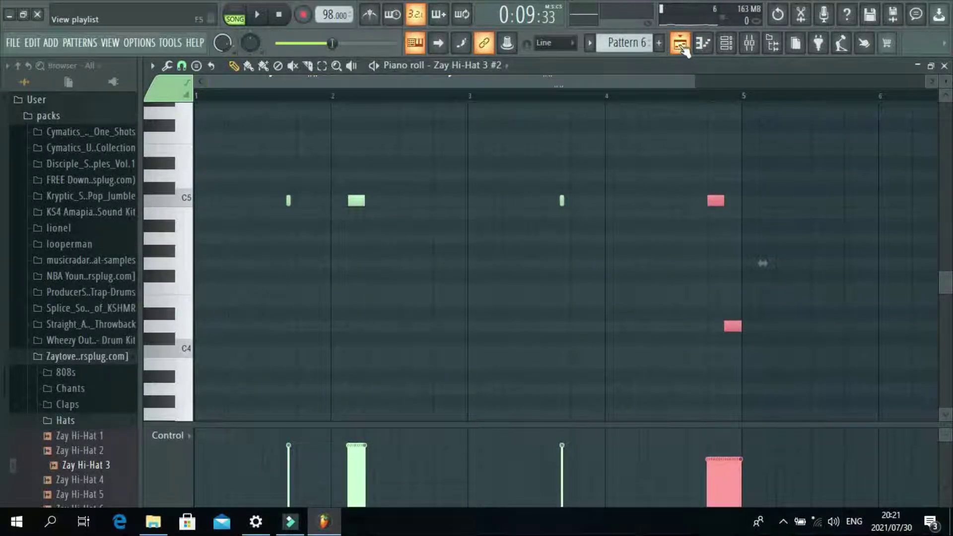
click(680, 44)
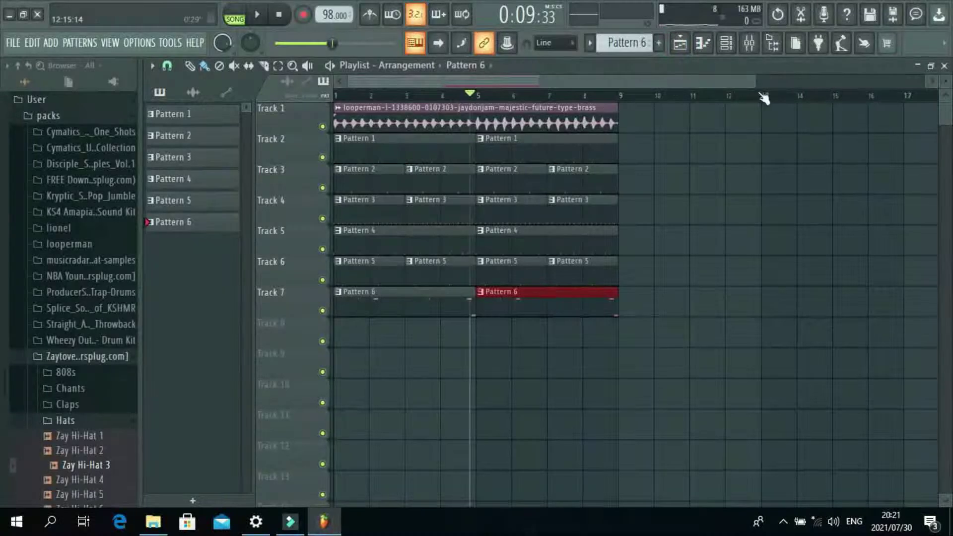
click(279, 18)
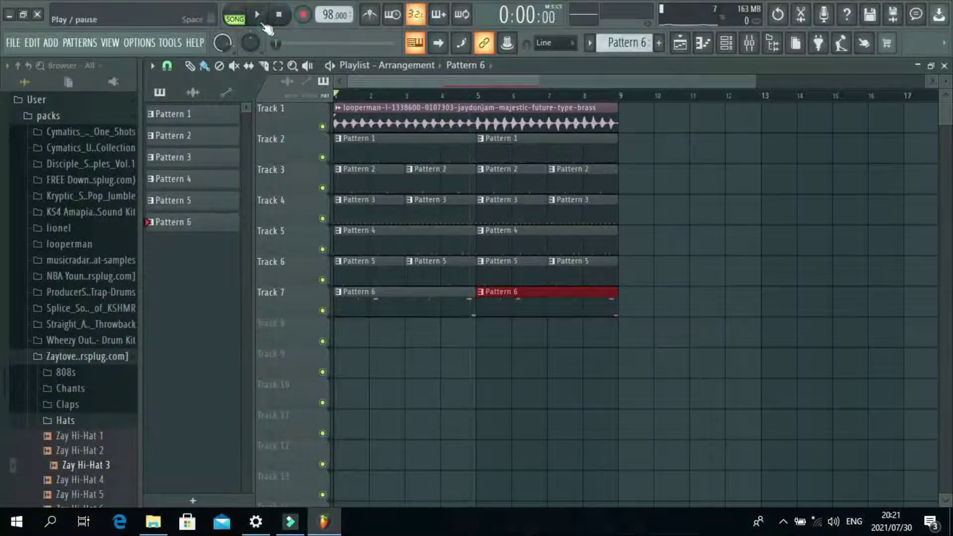
Play the eight-bar arrangement from the start of the song and stop it
click(258, 17)
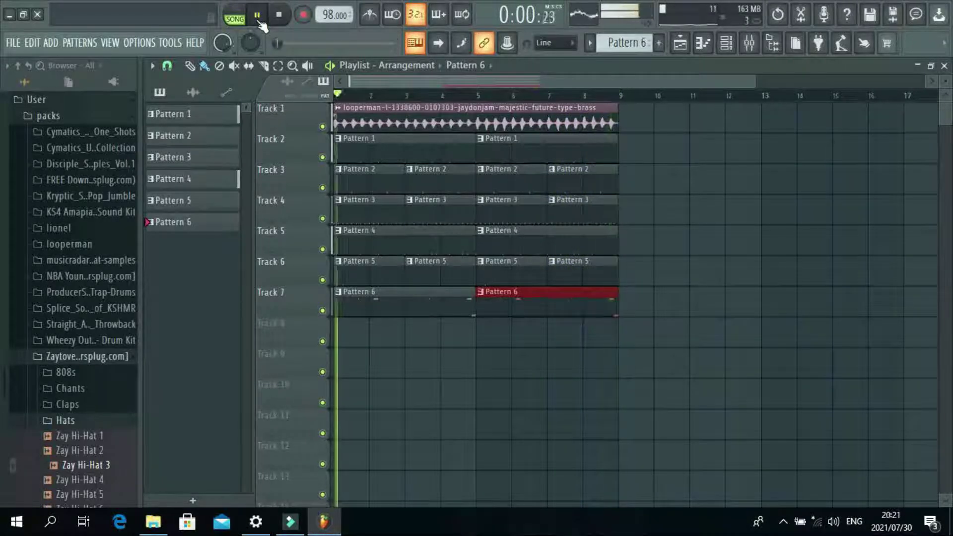
key(space)
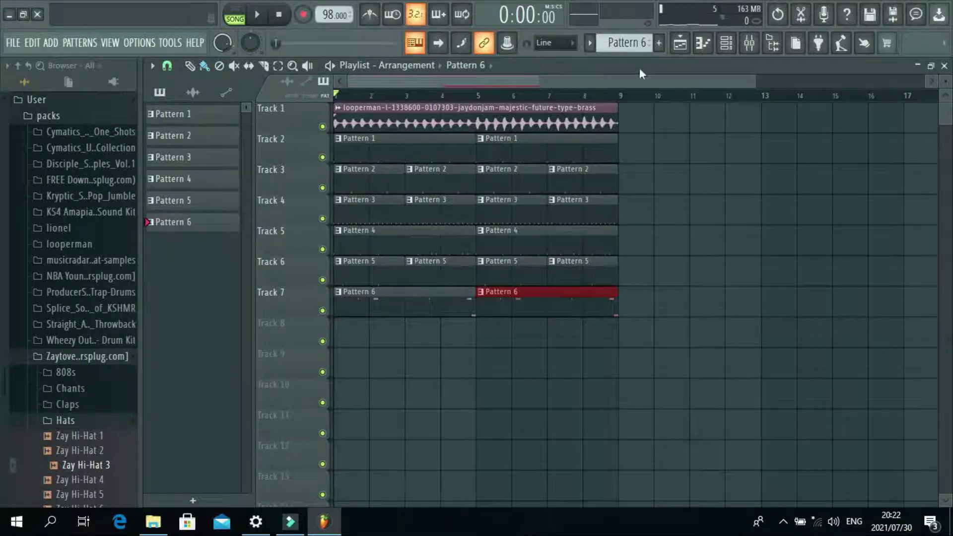
Create Pattern 7 and add a Purity instrument channel to the channel rack
drag(661, 93, 693, 69)
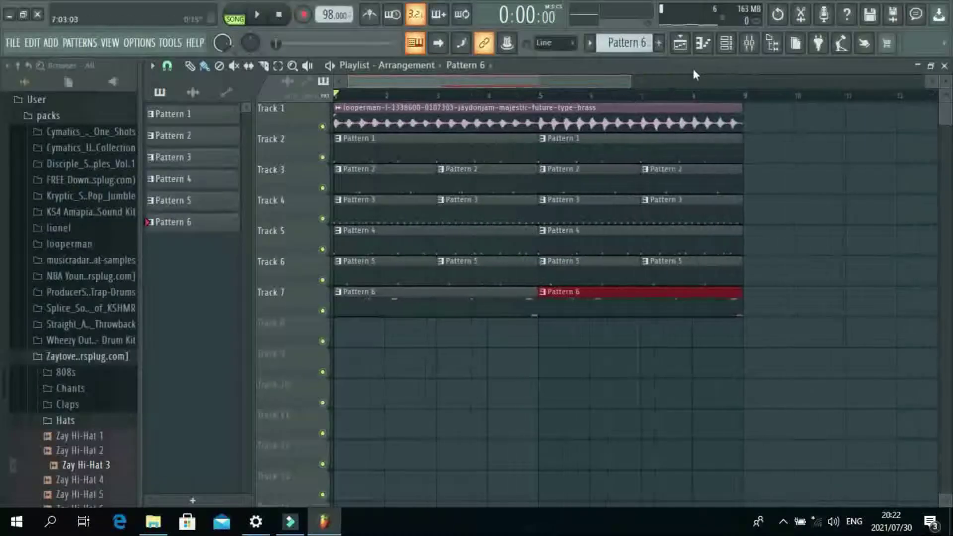
click(726, 43)
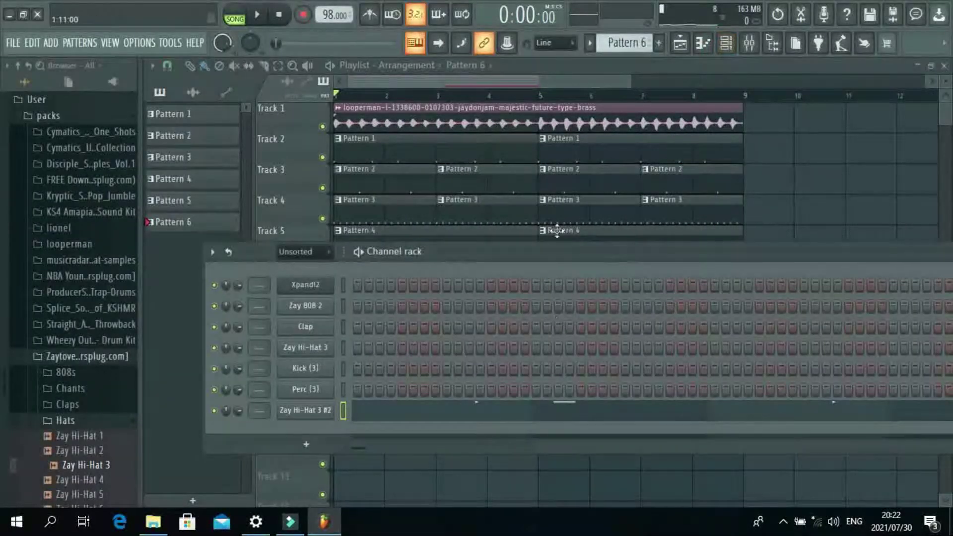
click(659, 44)
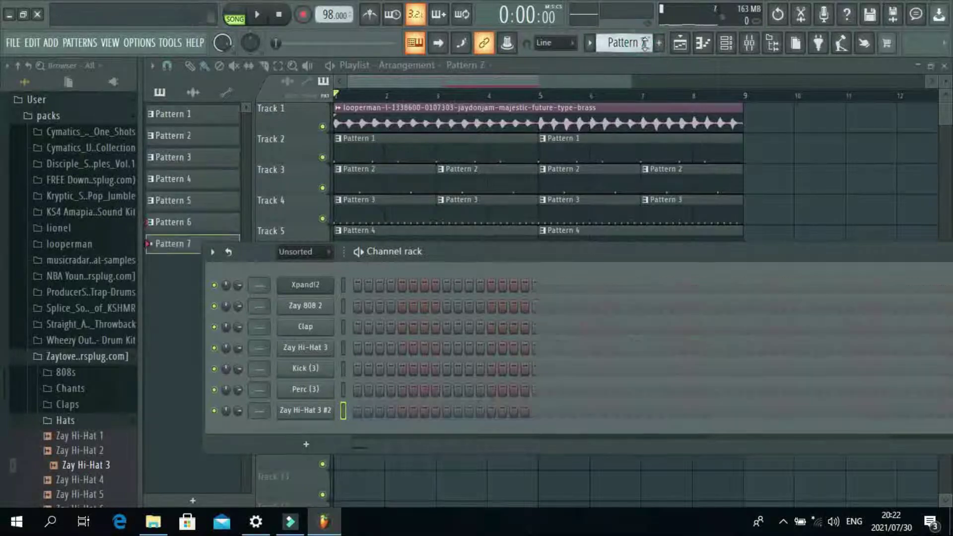
click(307, 445)
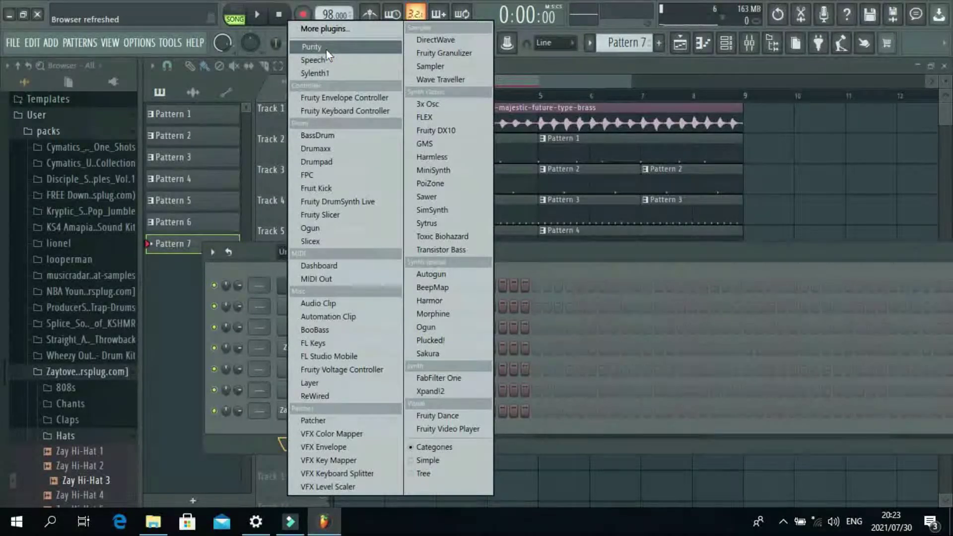
click(326, 50)
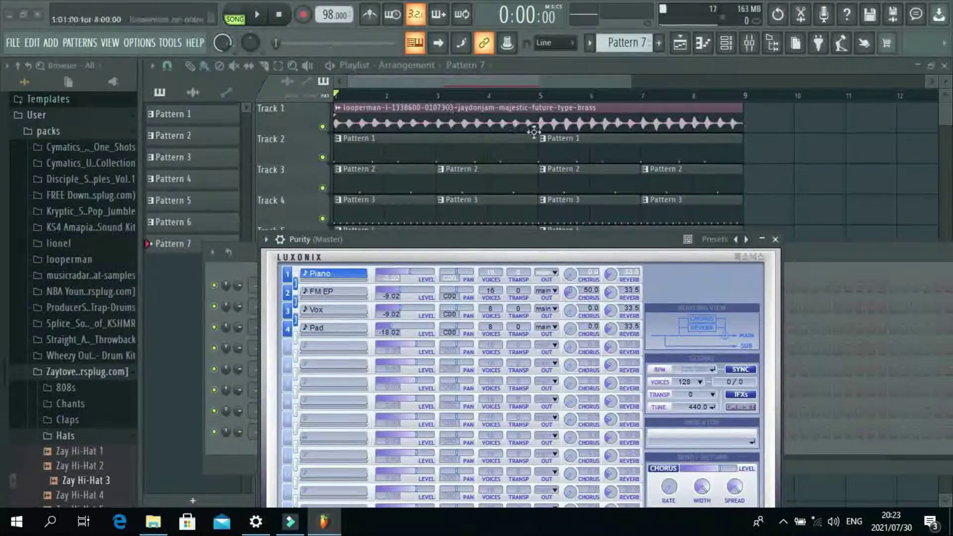
Show Purity's Piano presets and try out a melody with 1st Impression over the playing song, then close the plugin window
drag(581, 240, 561, 117)
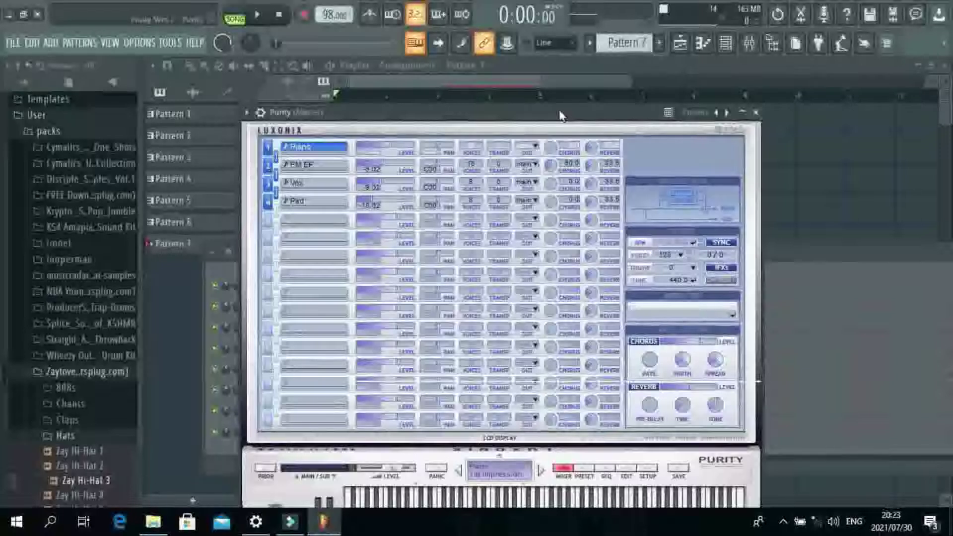
click(584, 468)
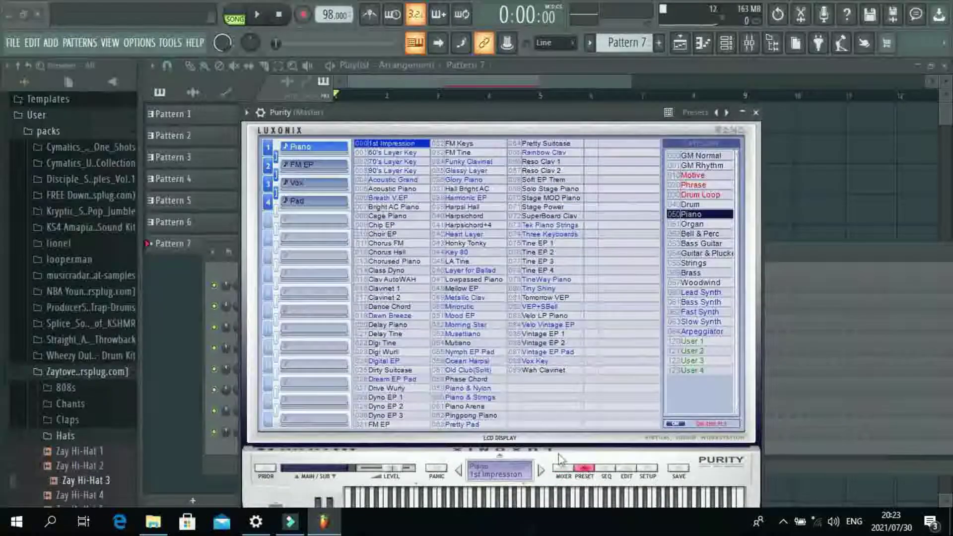
click(257, 15)
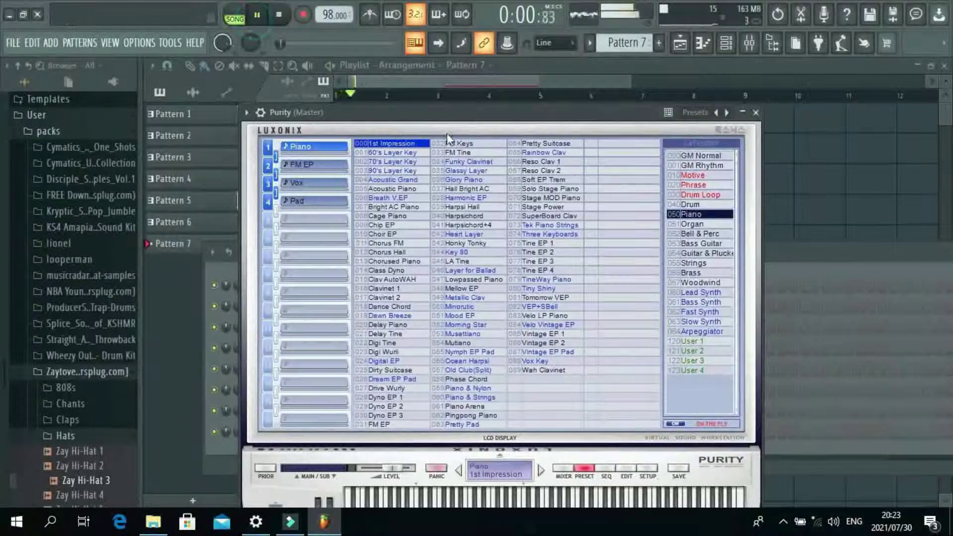
drag(426, 116, 440, 134)
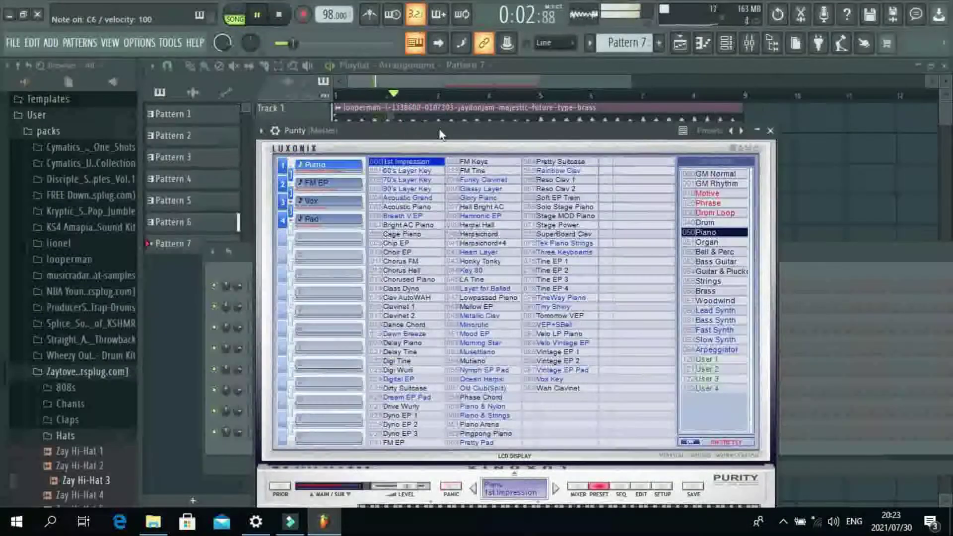
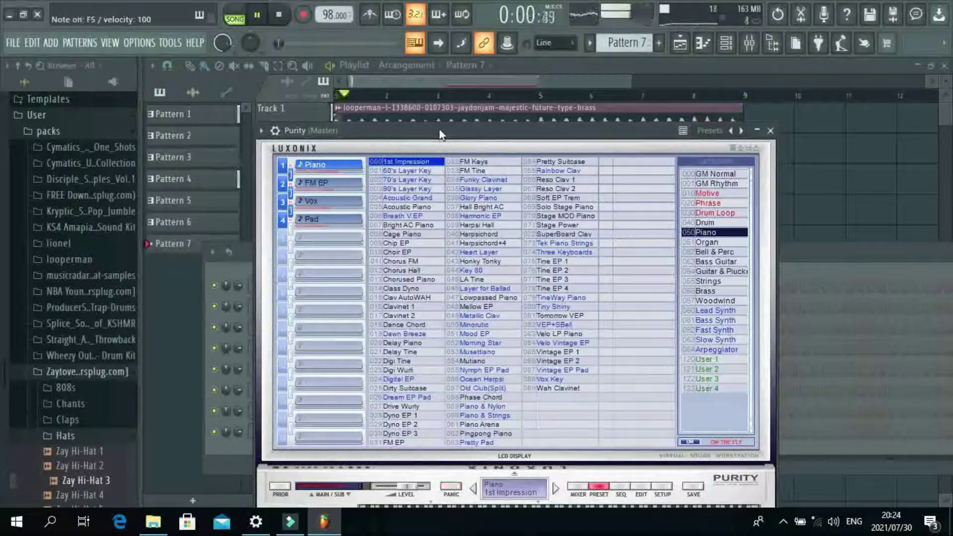
key(space)
click(771, 131)
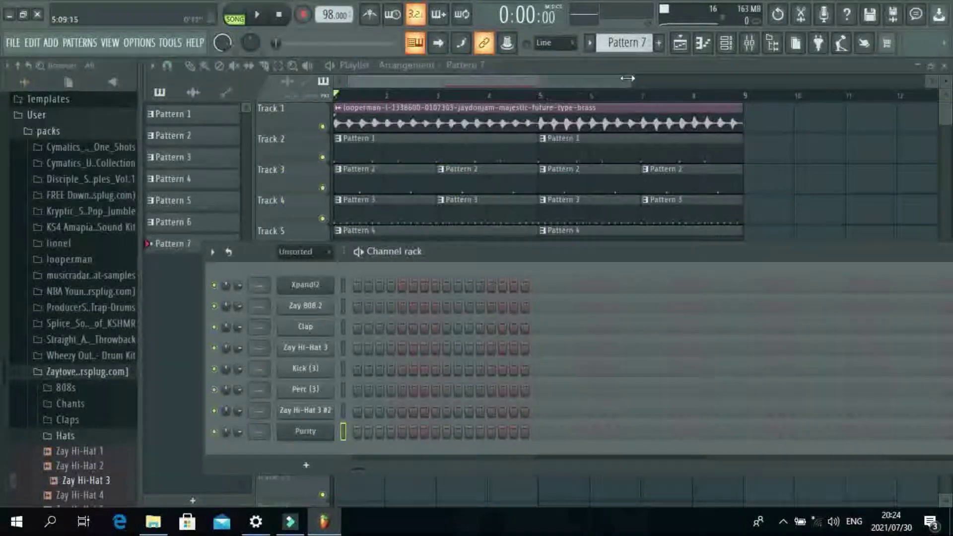
Arm song recording for notes and automation with Pattern 7 selected
drag(636, 78, 759, 223)
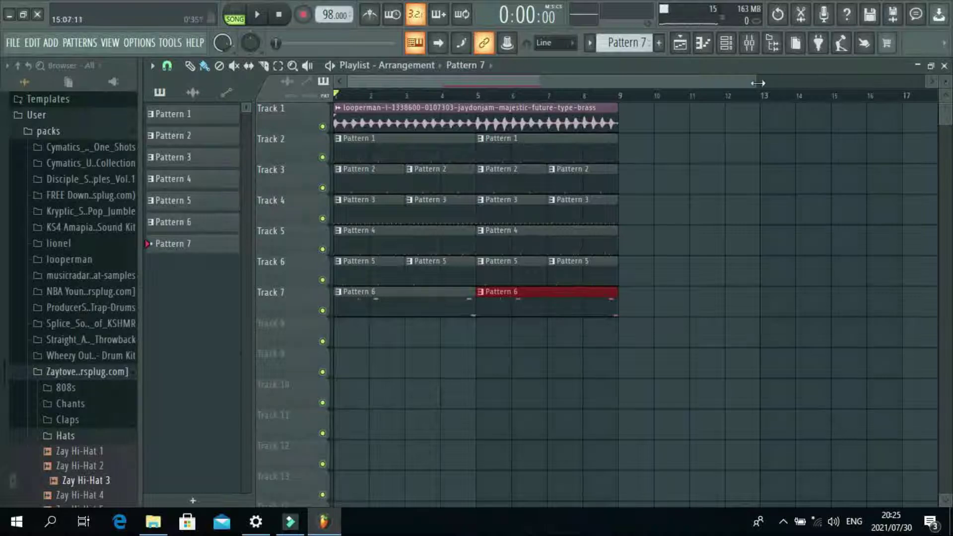
click(304, 15)
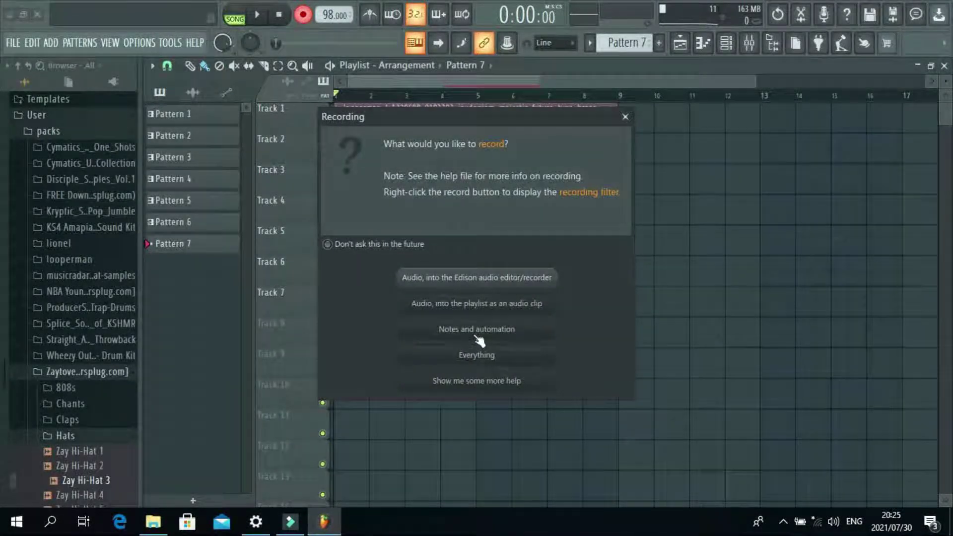
click(626, 117)
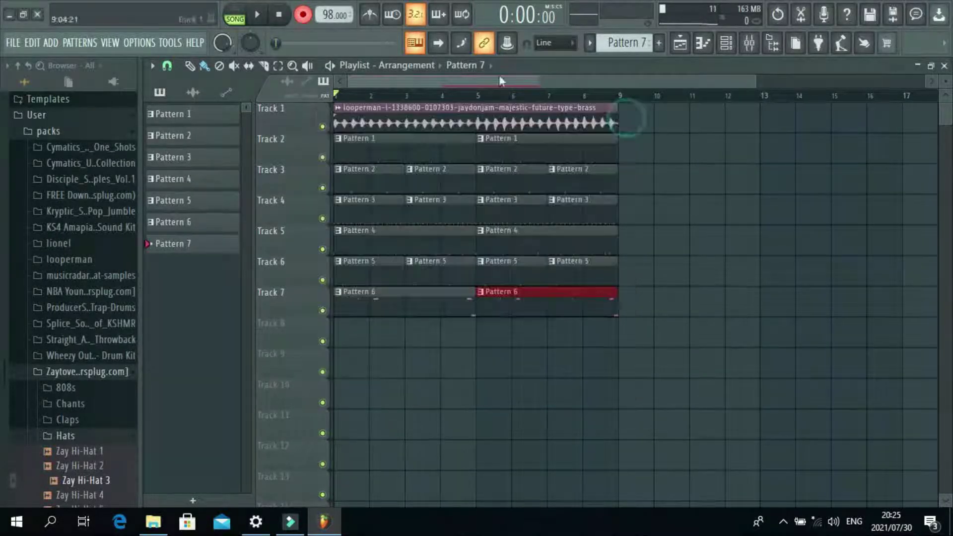
click(304, 15)
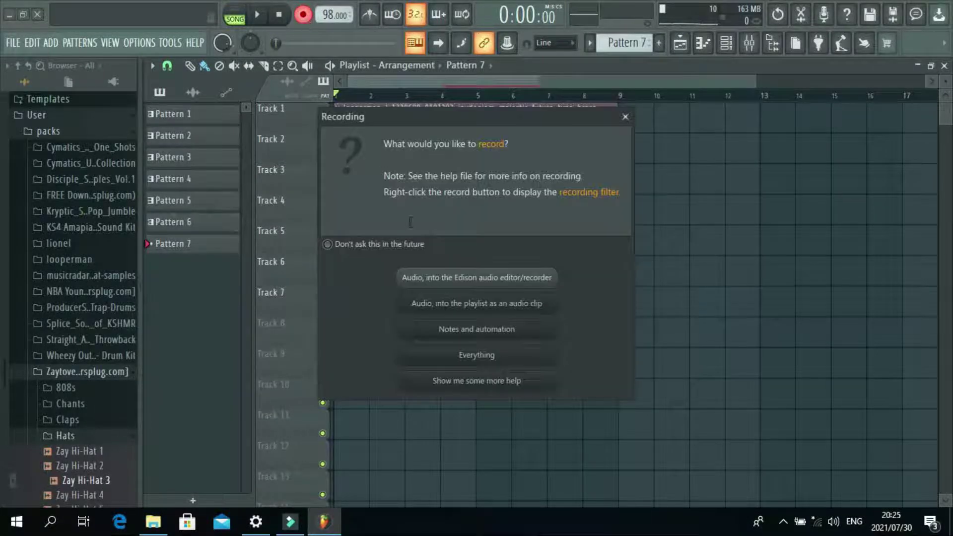
click(486, 335)
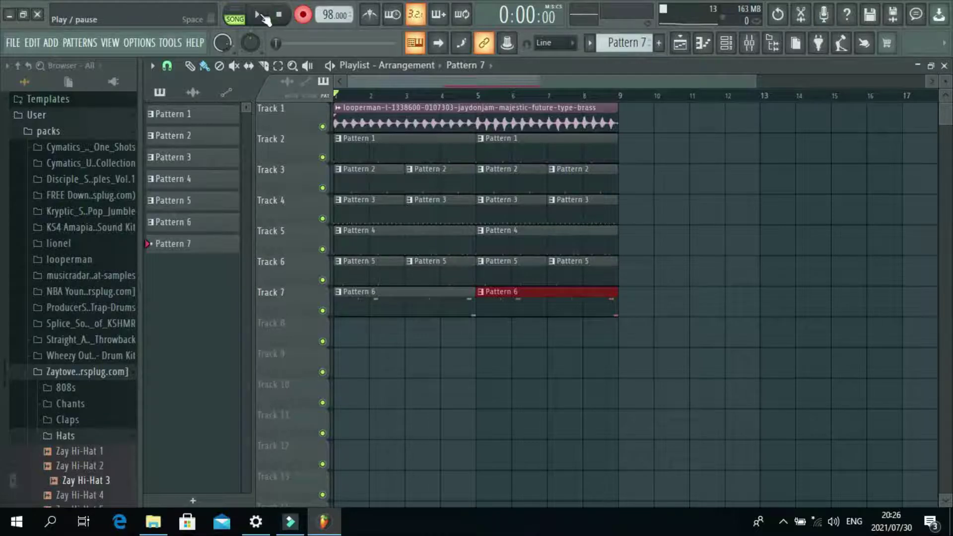
Rehearse the Purity melody with song playback stopped, using notes such as F5, F6, G6 and C6
key(v)
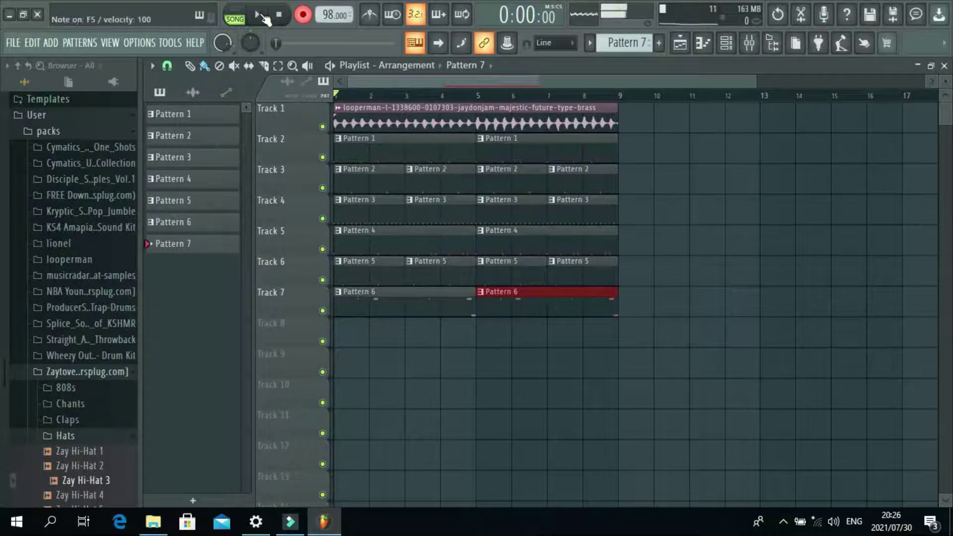
key(v)
key(v)
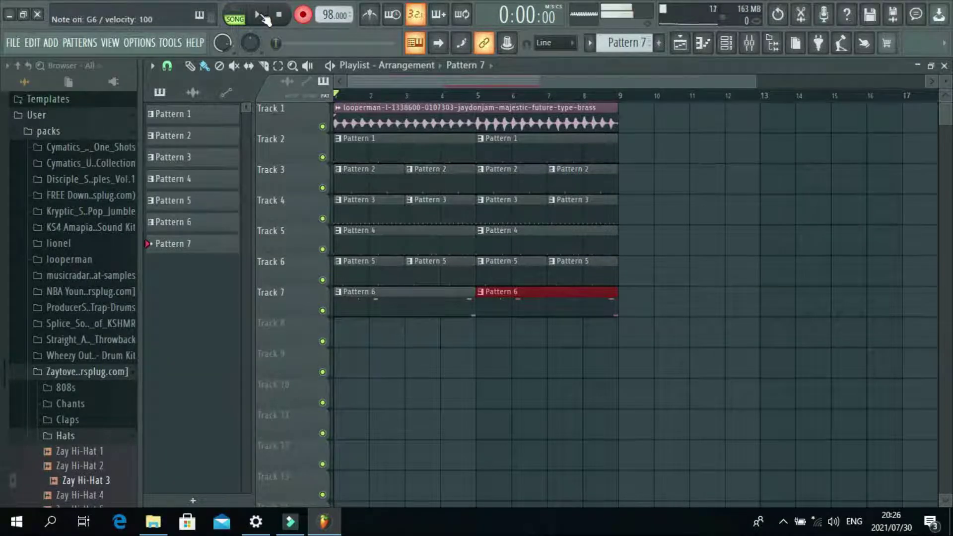
key(r)
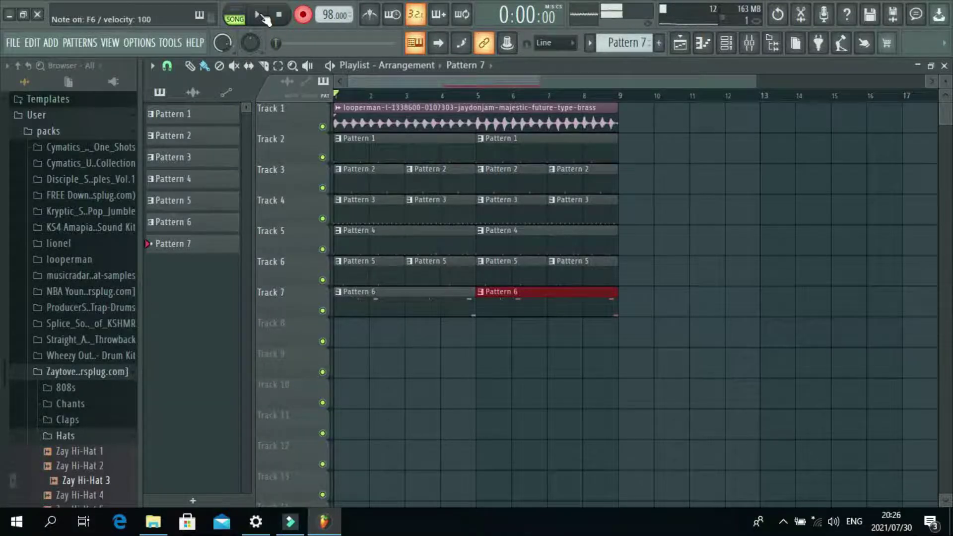
key(v)
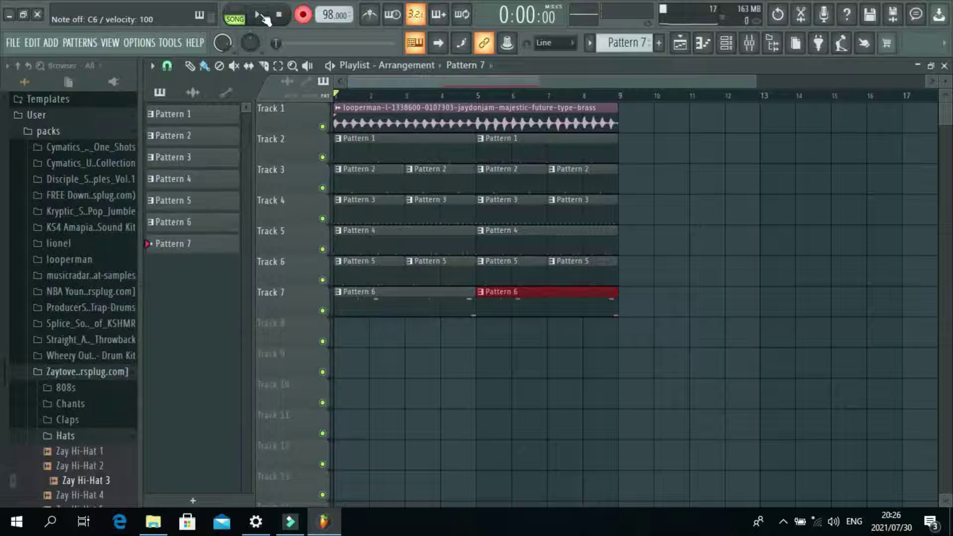
Try to record a take of the Purity melody over the song, and undo the recorded notes
click(263, 16)
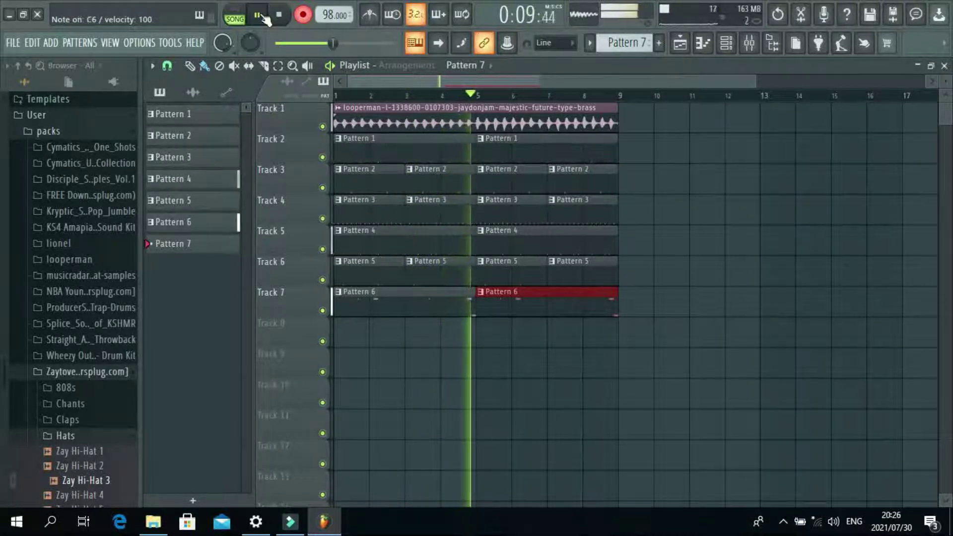
key(space)
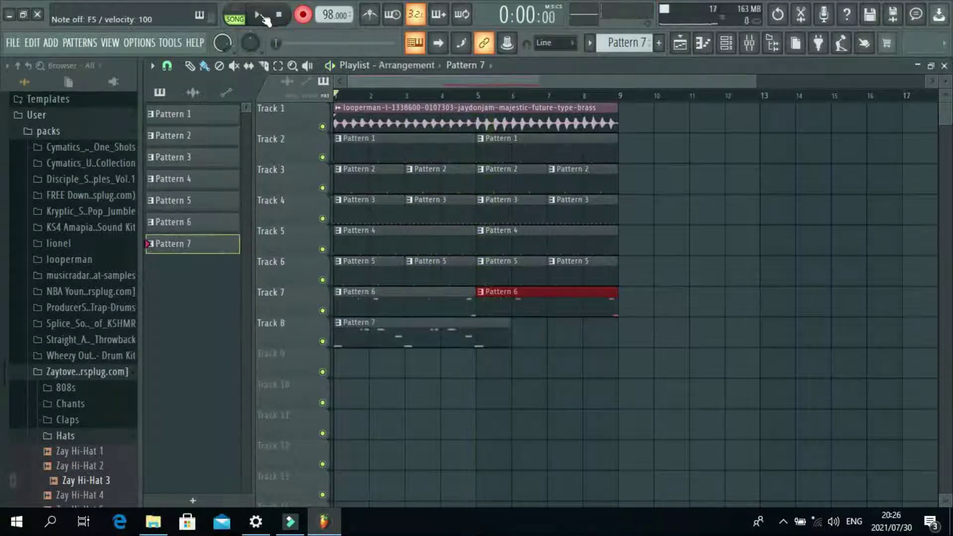
click(34, 44)
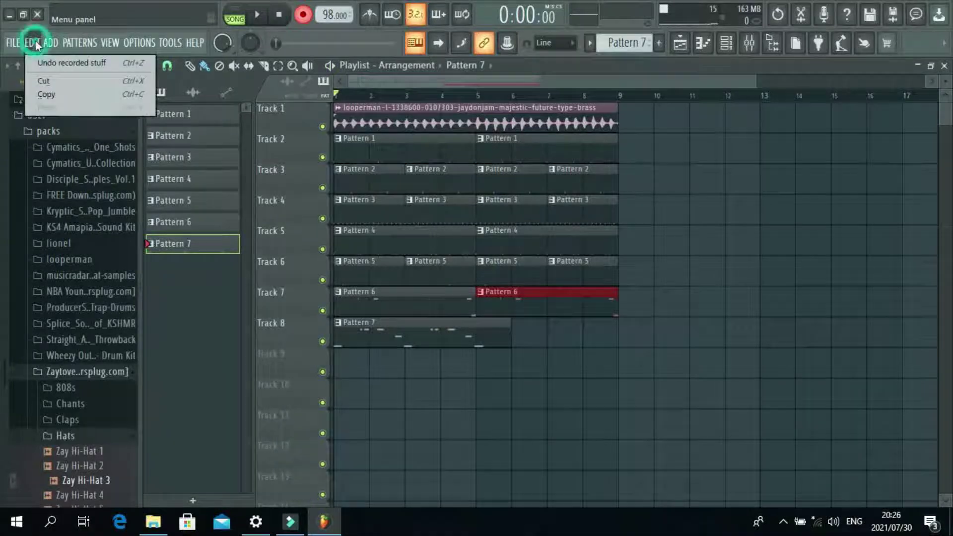
click(45, 65)
With the metronome turned on, record the Purity melody into Pattern 7 across all eight bars and play the result back
click(373, 18)
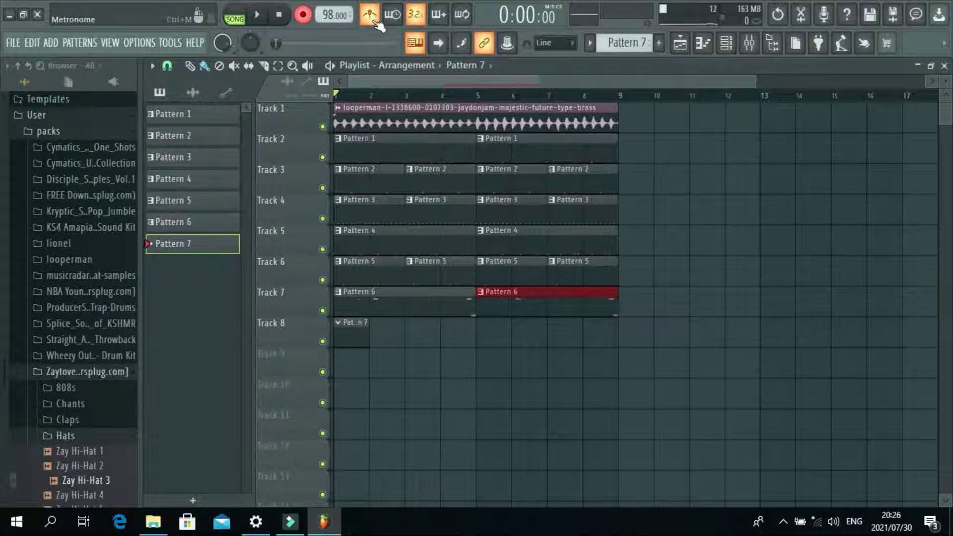
click(258, 15)
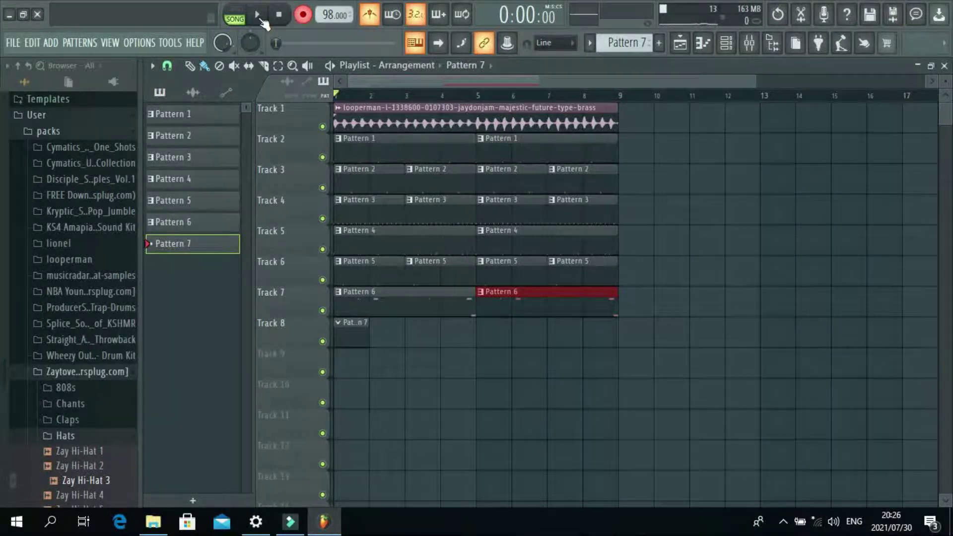
click(260, 17)
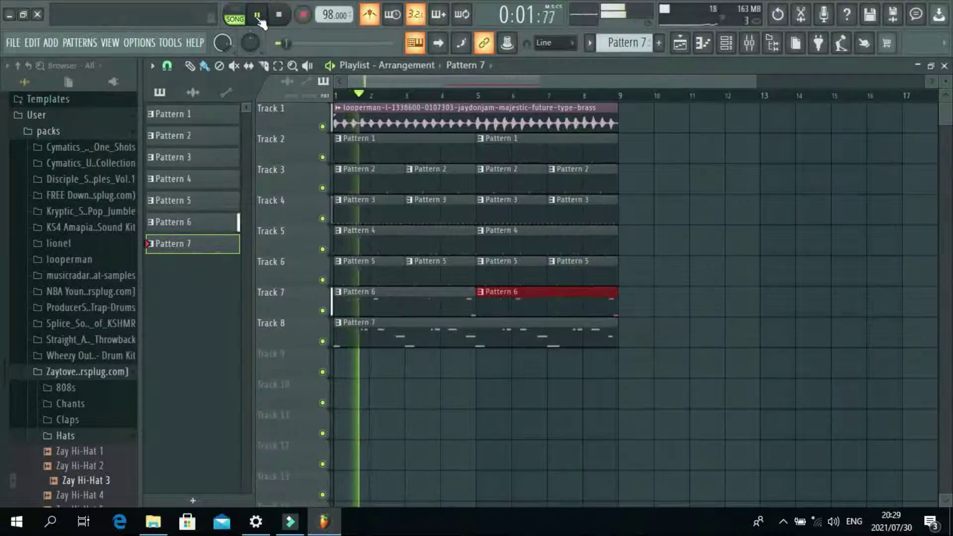
key(space)
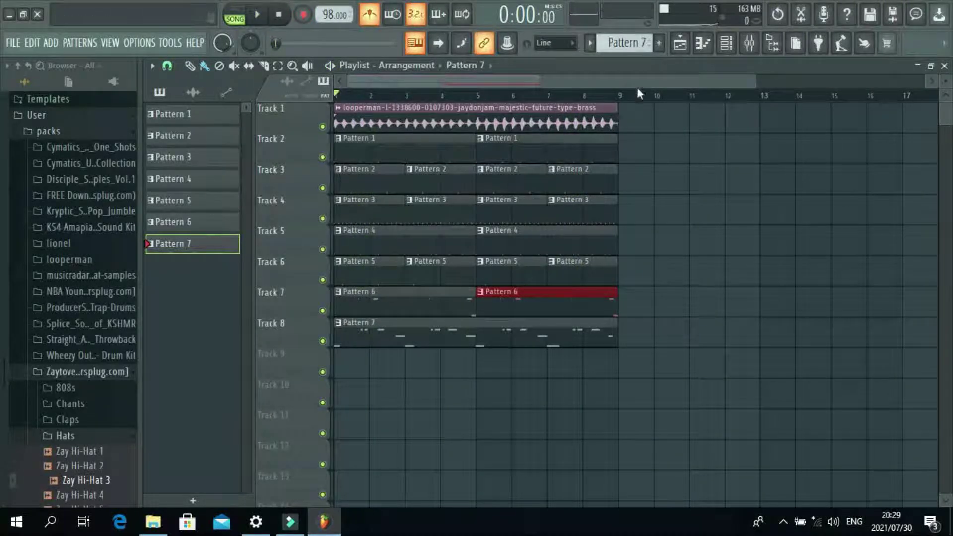
Open Pattern 7's Purity notes in the piano roll and nudge bar 1's first F6 note slightly earlier
click(727, 43)
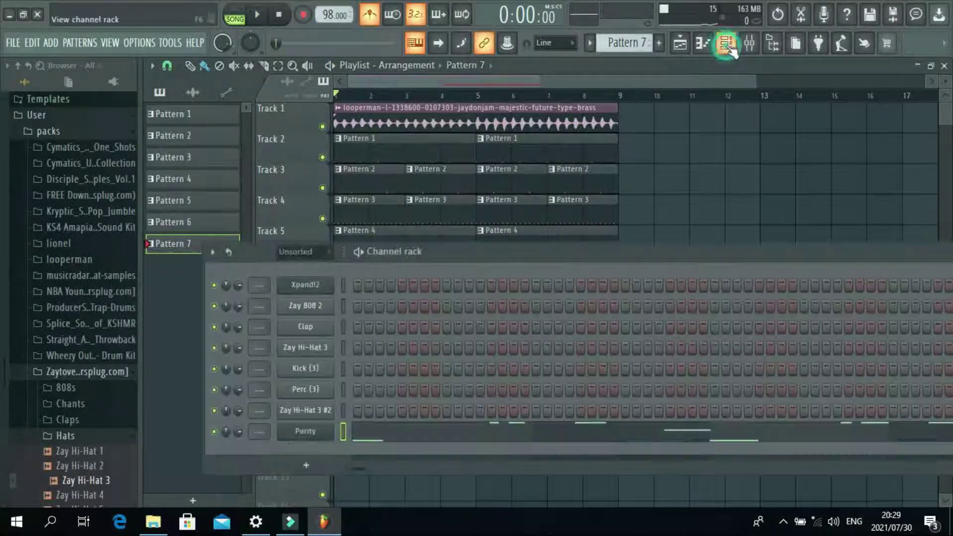
right_click(312, 431)
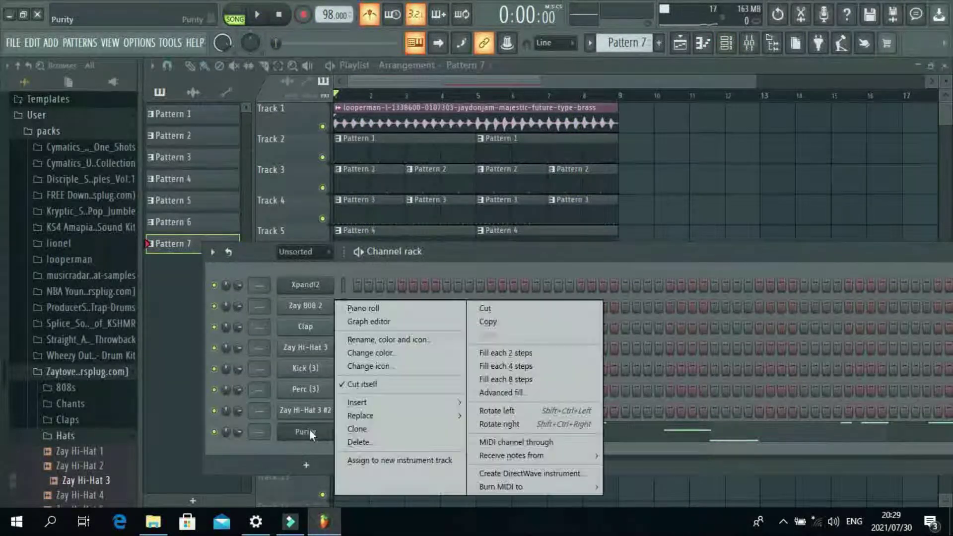
click(410, 309)
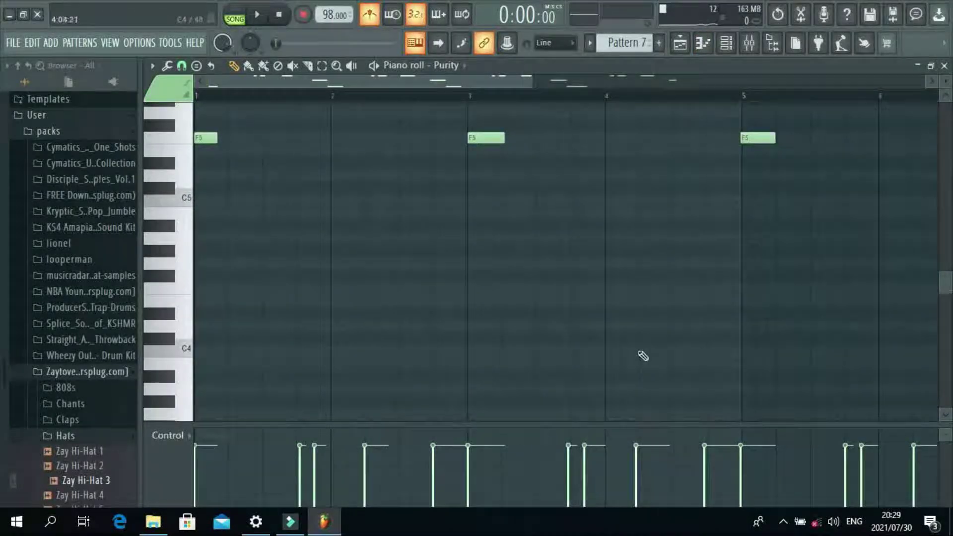
scroll(947, 280, up, 5)
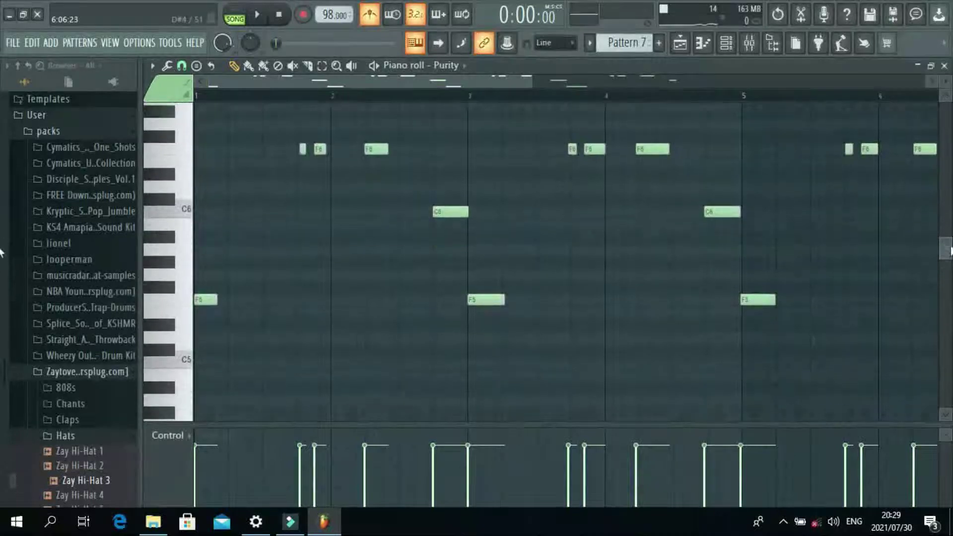
drag(301, 149, 299, 149)
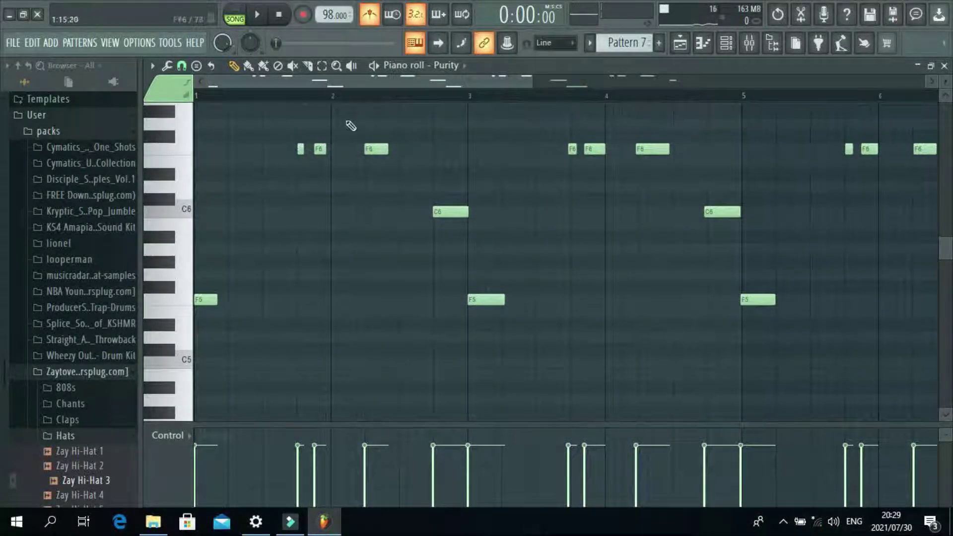
Replace bar 1's first F6 note with a new one starting exactly at 1:13:00
drag(529, 83, 453, 85)
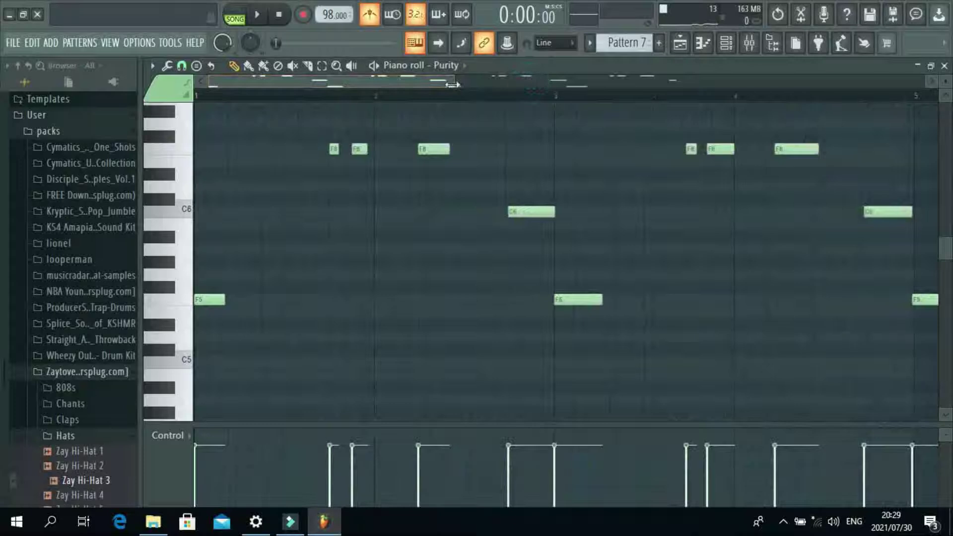
click(266, 149)
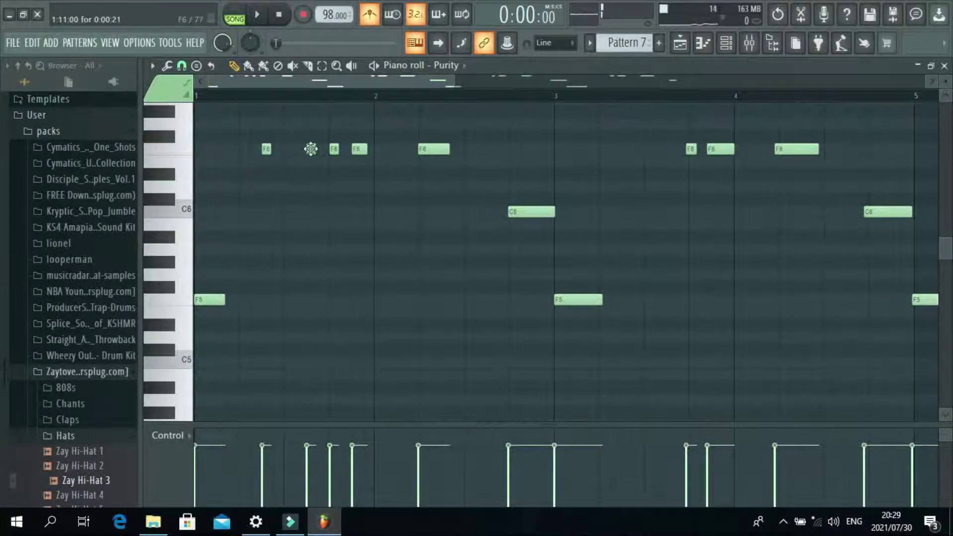
right_click(268, 149)
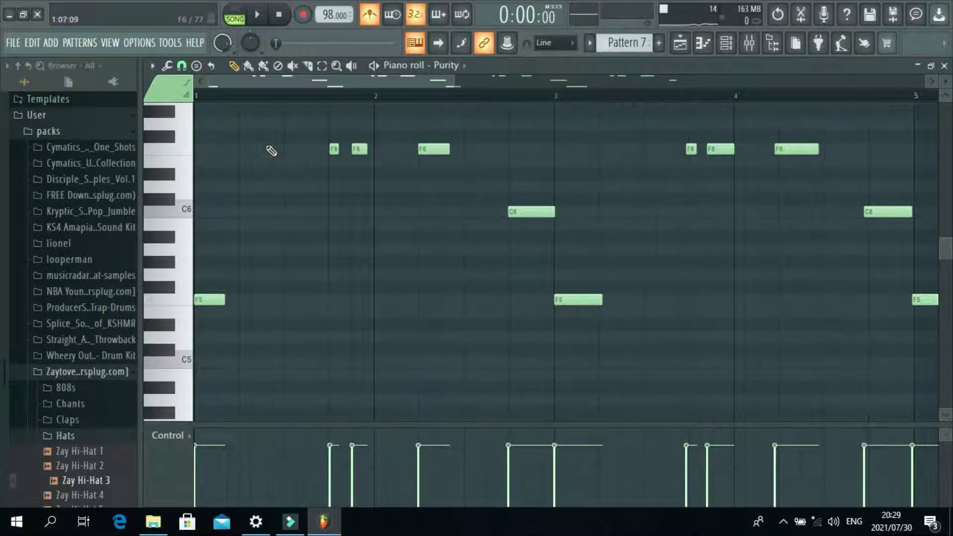
drag(455, 80, 325, 80)
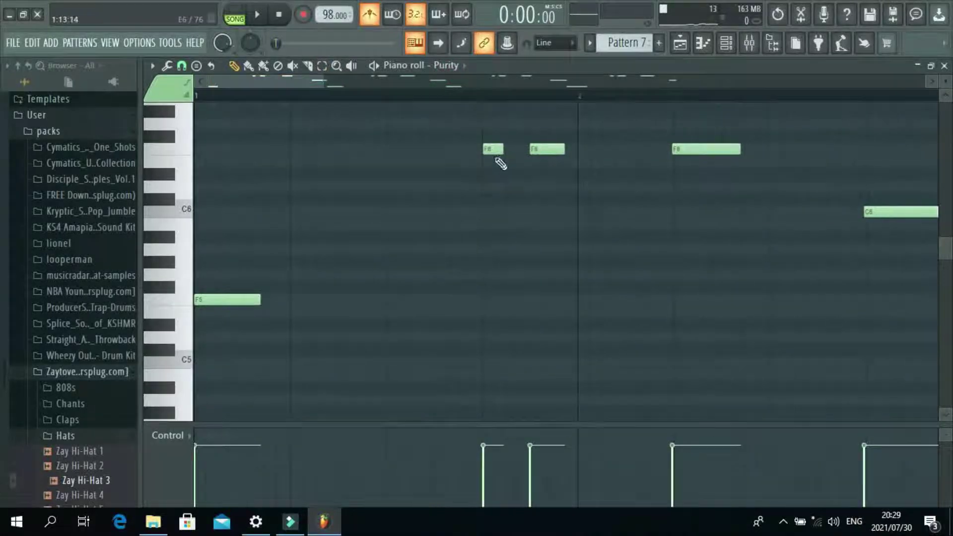
click(486, 149)
click(485, 150)
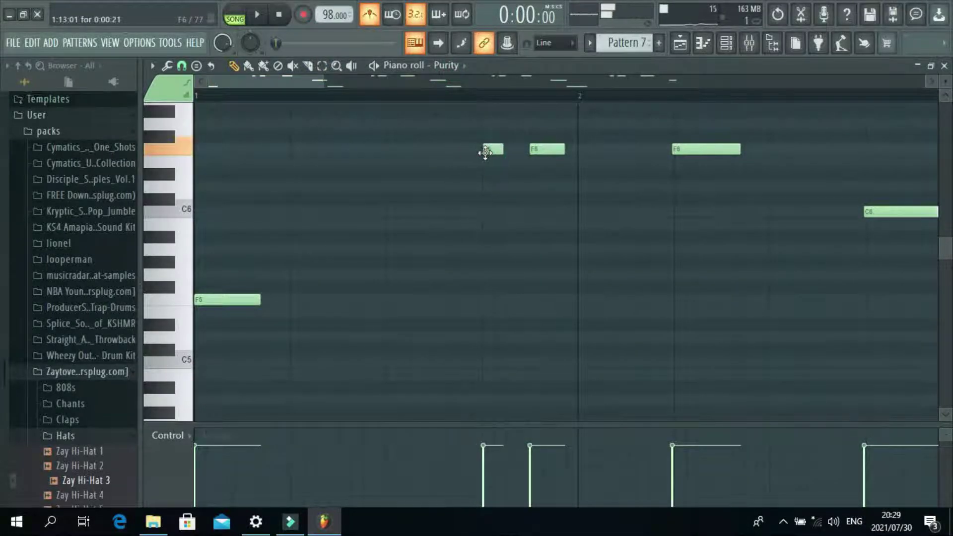
right_click(499, 151)
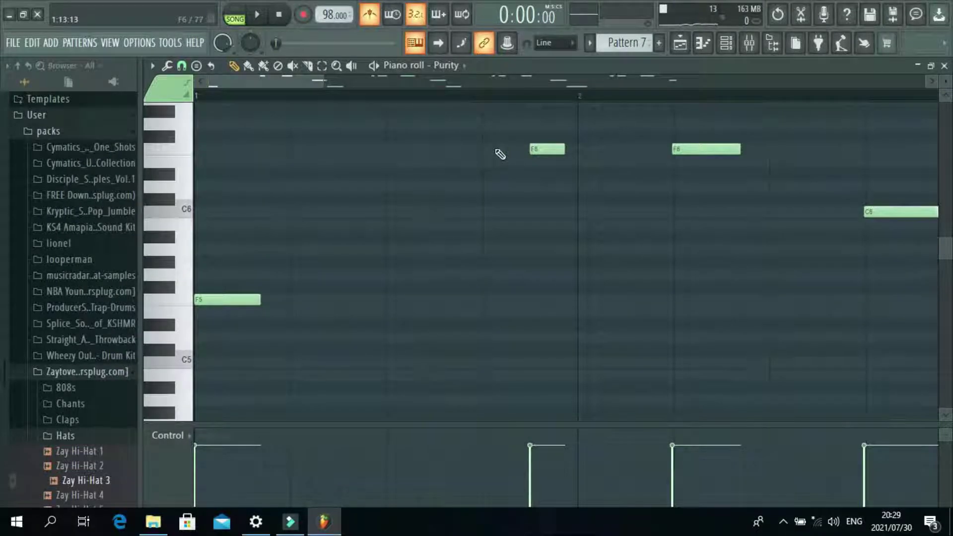
click(487, 150)
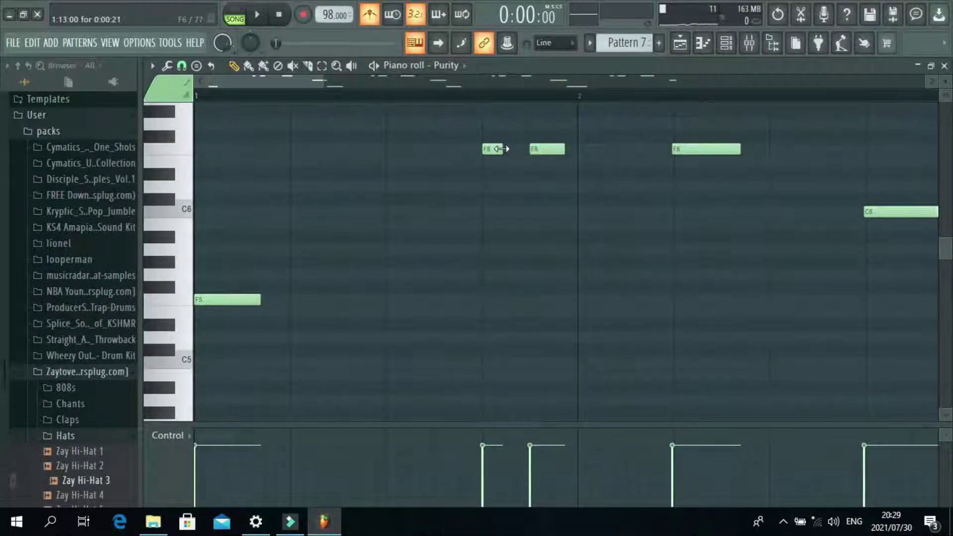
Lengthen the new F6 note at 1:13:00 to 0:01:15 and audition it in the song
key(space)
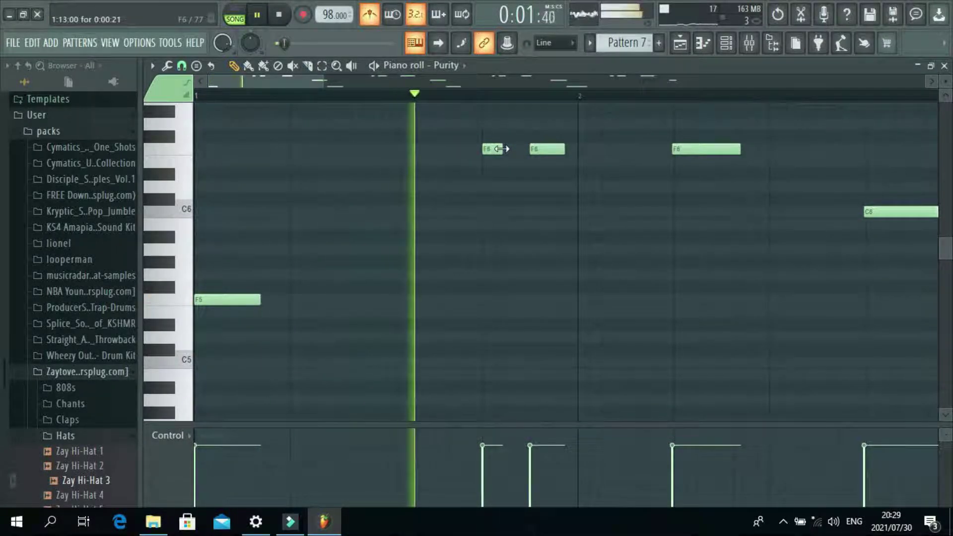
key(space)
drag(502, 148, 521, 144)
key(space)
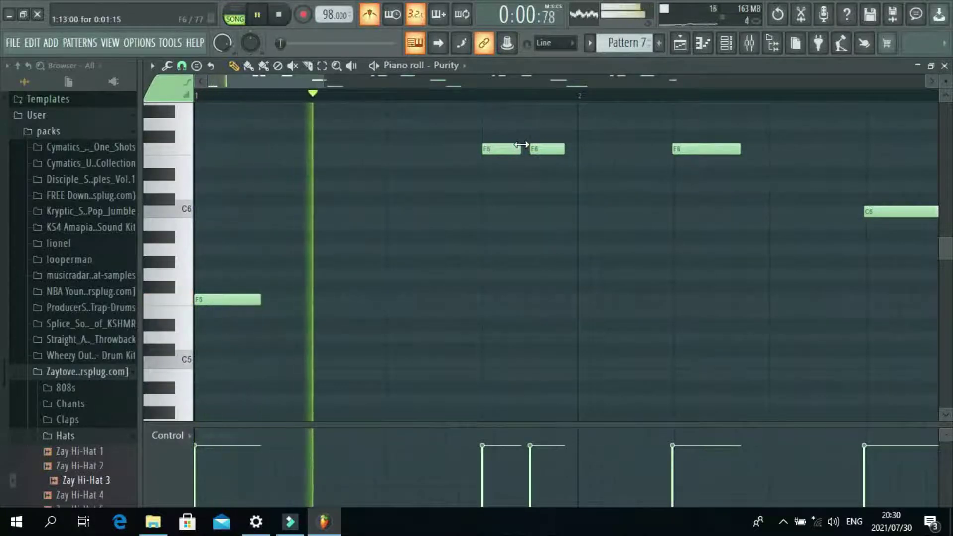
key(space)
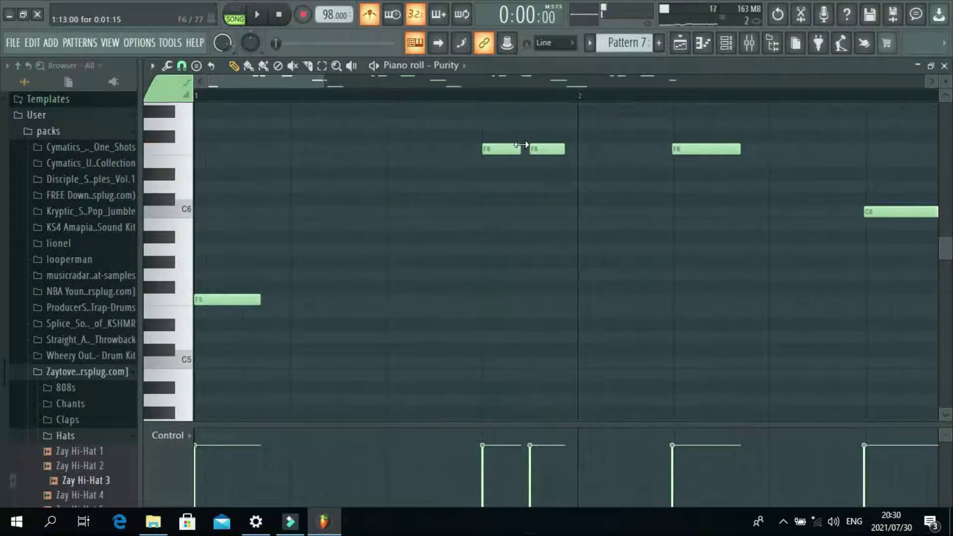
Try starting bar 1's second F6 note earlier at 1:14:12, audition it, and move it back to 1:15:00
drag(546, 150, 536, 150)
key(space)
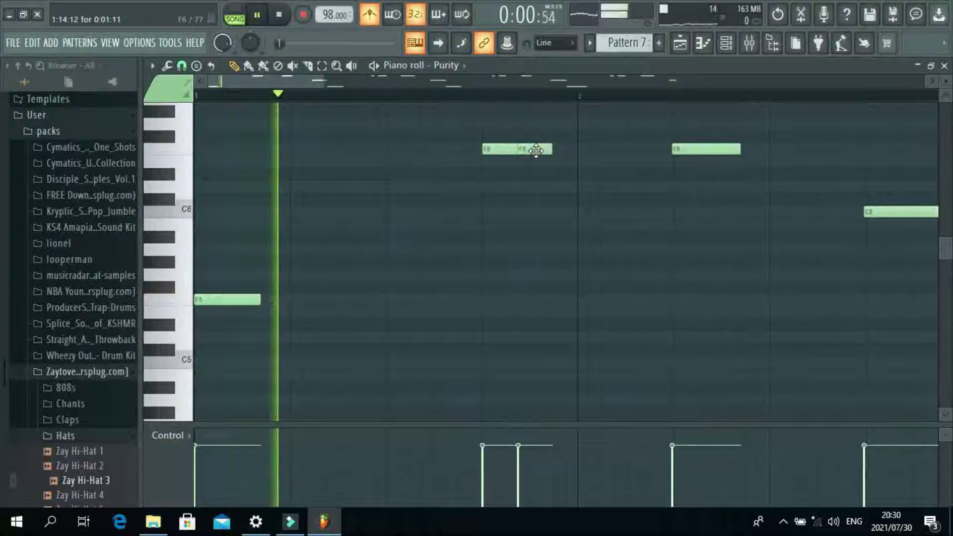
key(space)
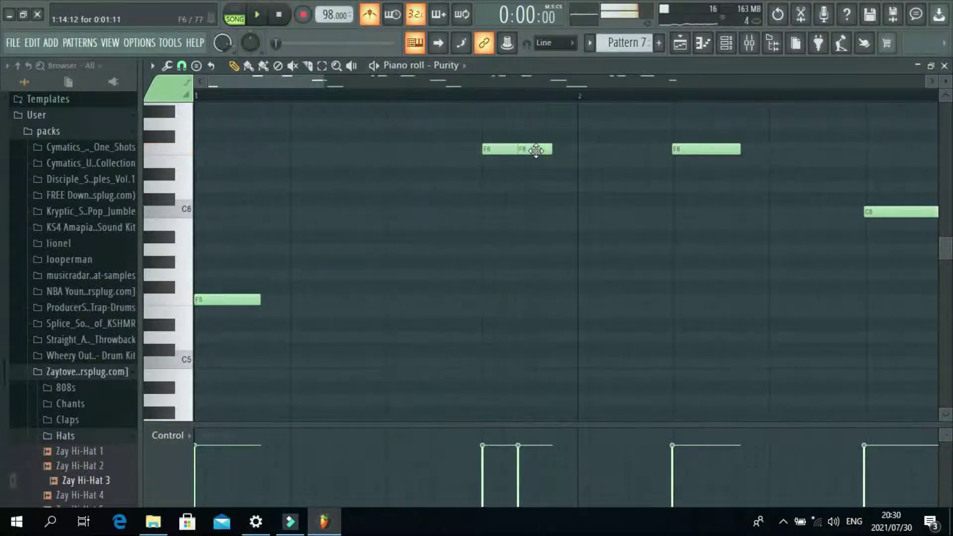
drag(525, 151, 536, 151)
key(space)
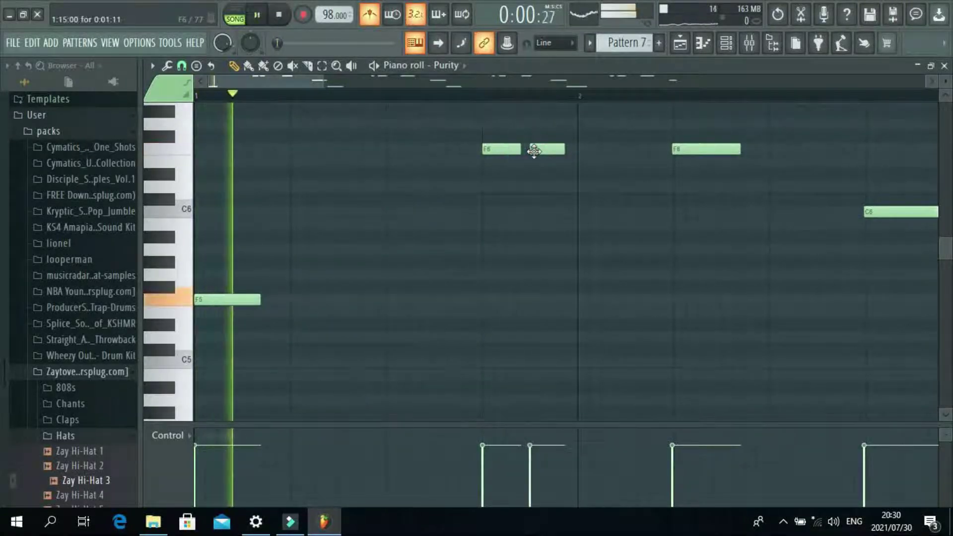
Replace bar 2's F6 note with one starting at 2:05:00, lengthened to 0:03:23, and audition it
drag(306, 79, 366, 103)
key(space)
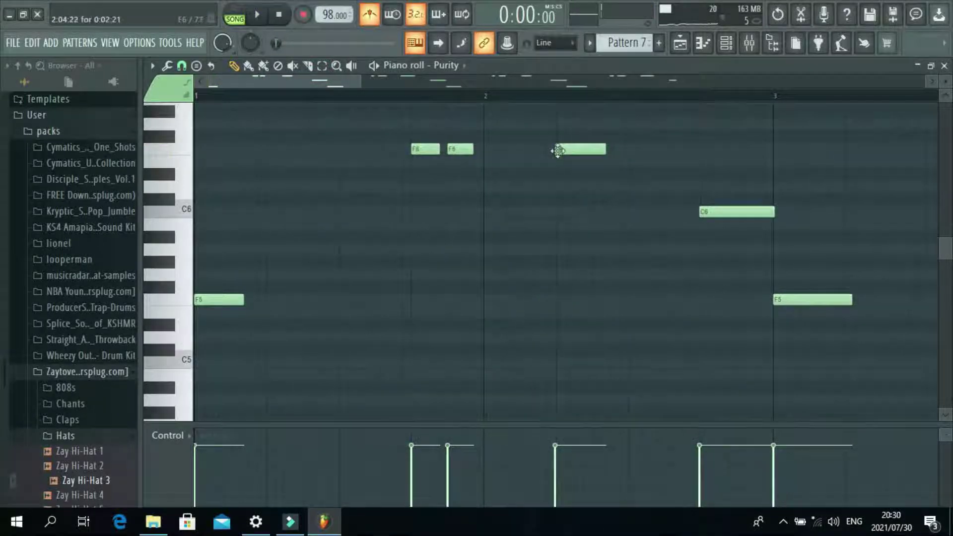
right_click(557, 150)
click(558, 149)
key(space)
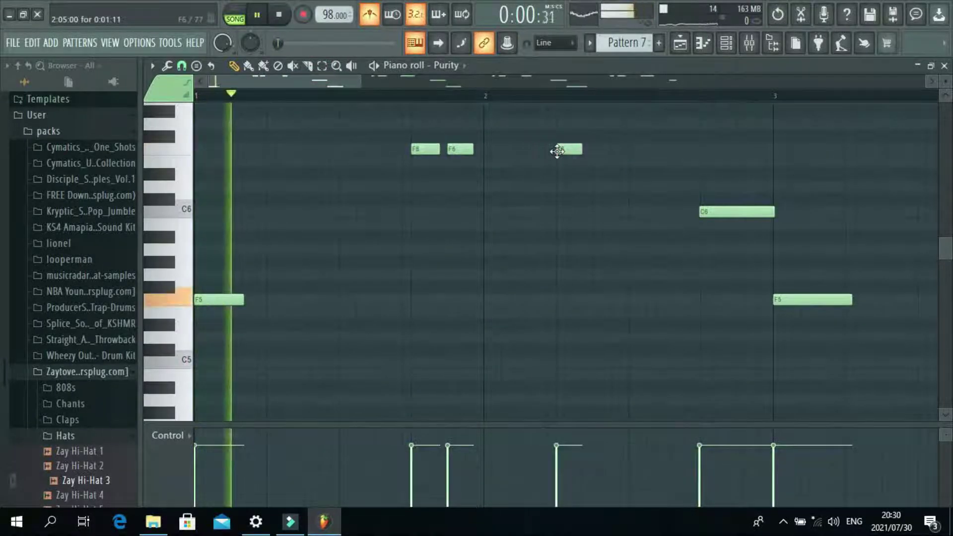
drag(583, 147, 627, 141)
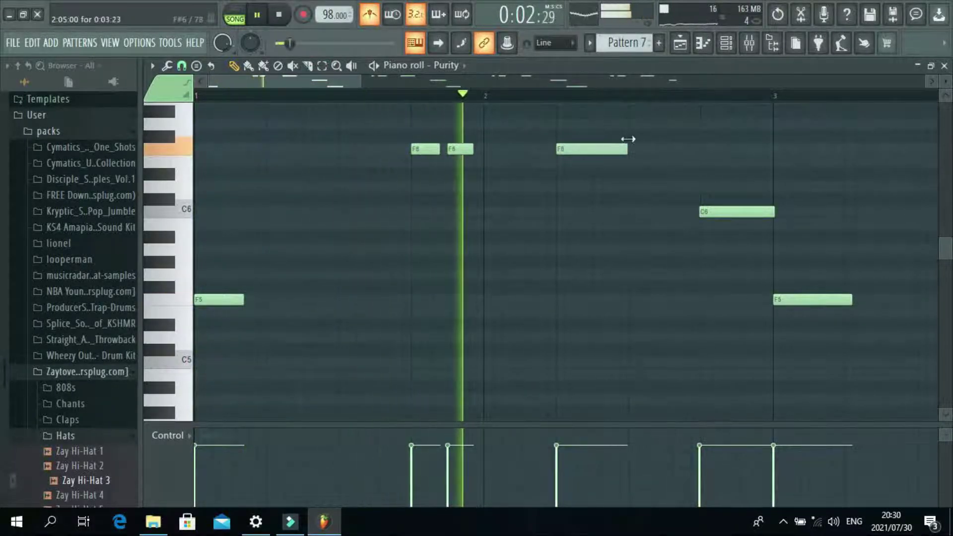
key(space)
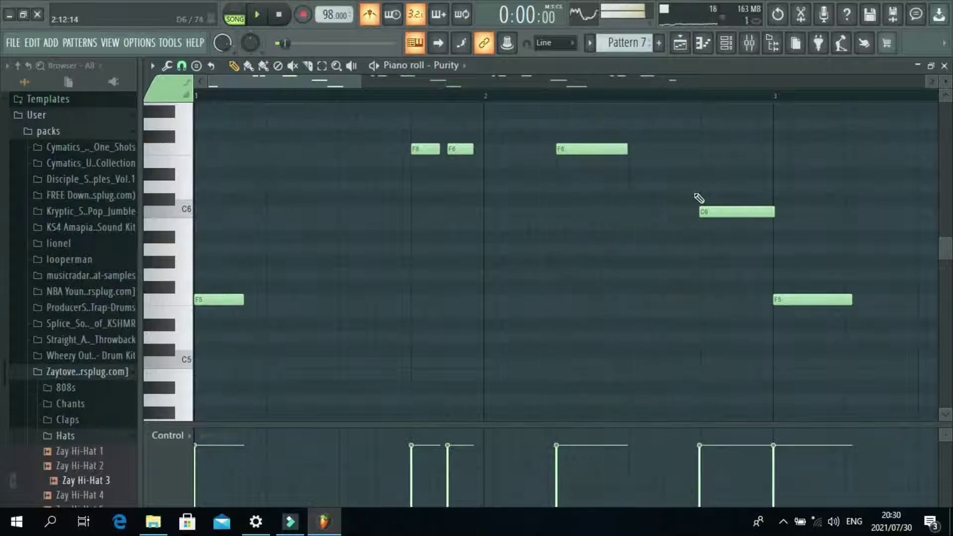
Replace bar 2's C6 note with one starting at 2:13:00 with a length of 0:03:23
right_click(711, 212)
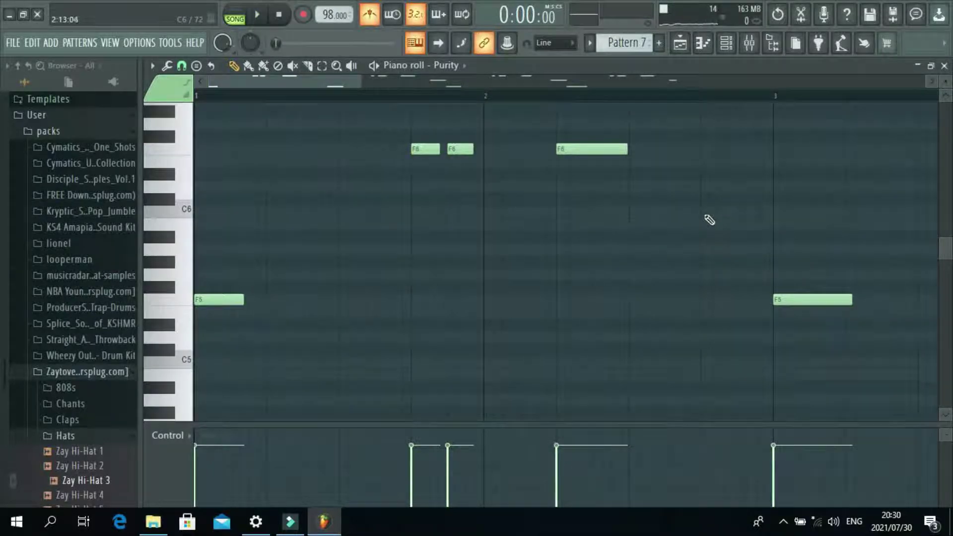
click(704, 213)
key(space)
key(space)
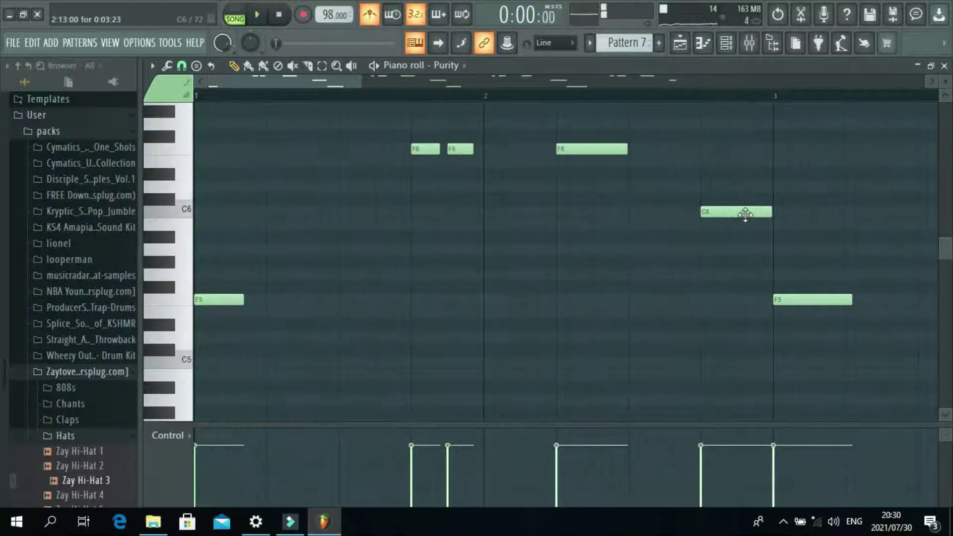
Lengthen bar 1's two F6 notes so they run end to end up to bar 2, and delete the F5 note at bar 3
drag(363, 82, 395, 105)
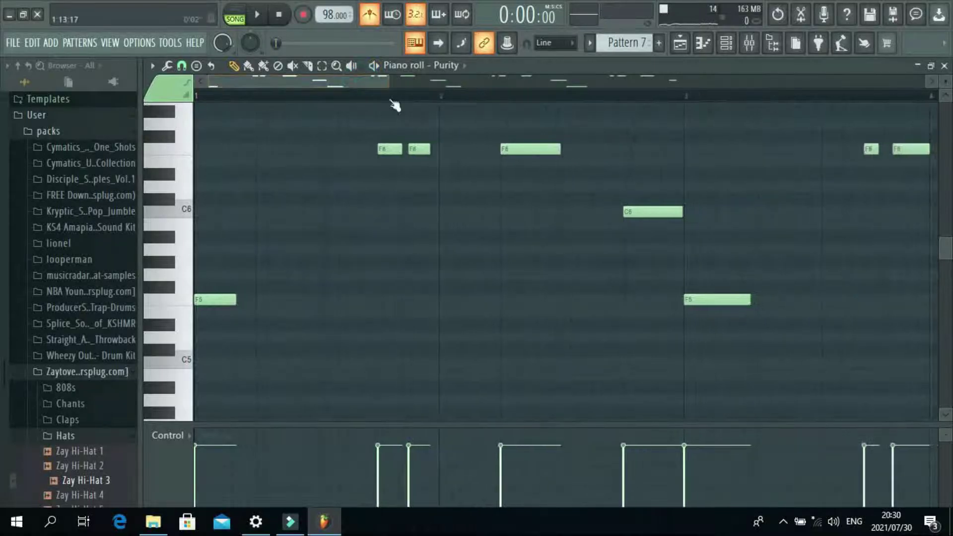
mouse_move(428, 150)
mouse_down()
mouse_move(401, 149)
mouse_move(410, 149)
mouse_up()
key(space)
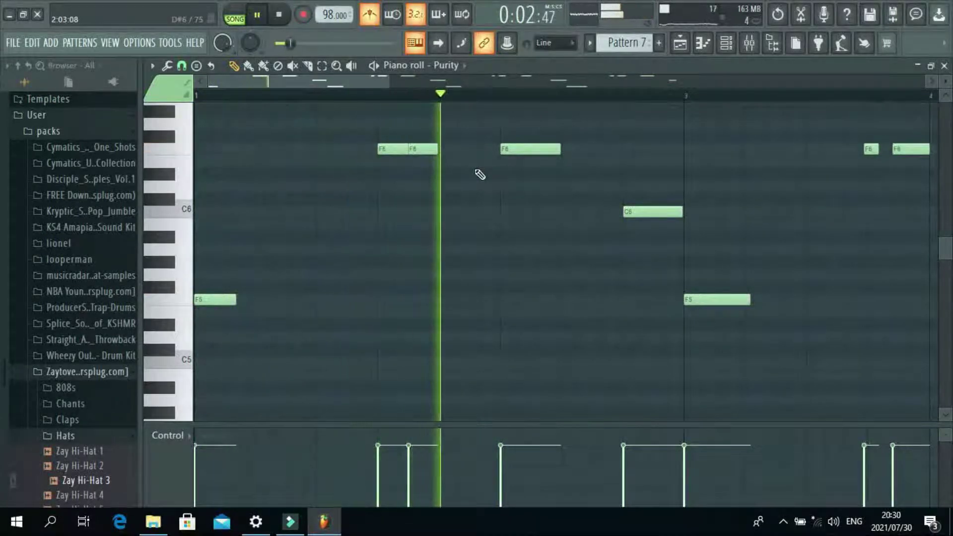
key(space)
right_click(715, 301)
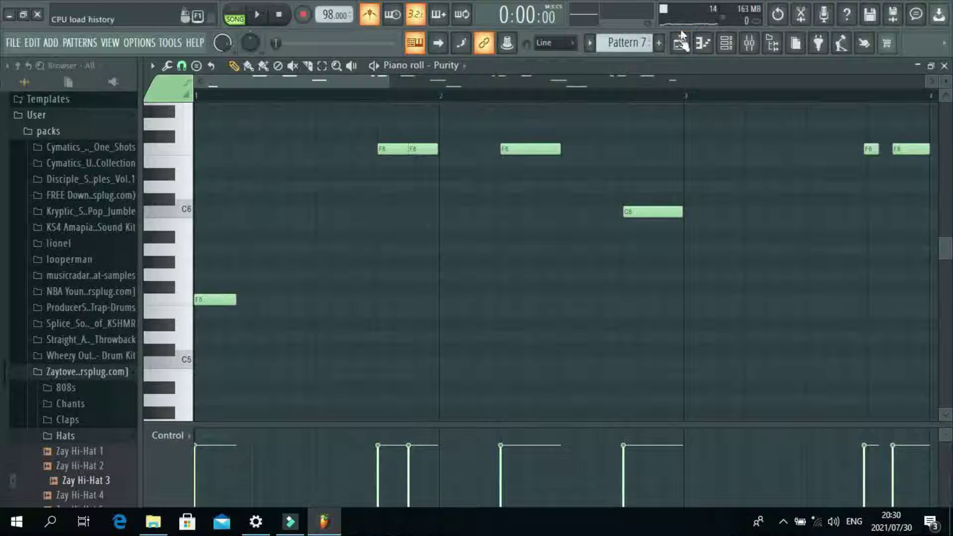
Trim the Pattern 7 clip on Track 8 to two bars and place copies at bars 3, 5 and 7
click(681, 43)
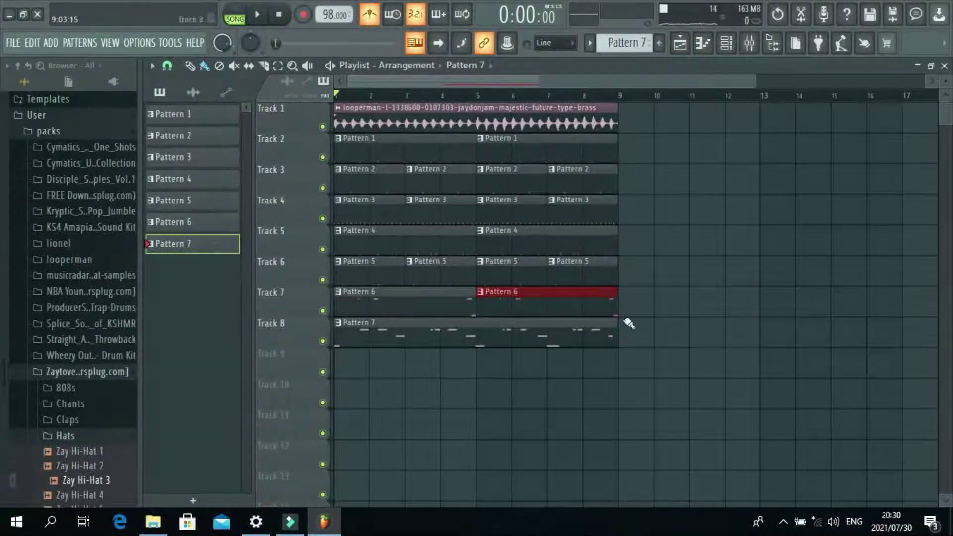
drag(617, 324, 398, 373)
click(379, 338)
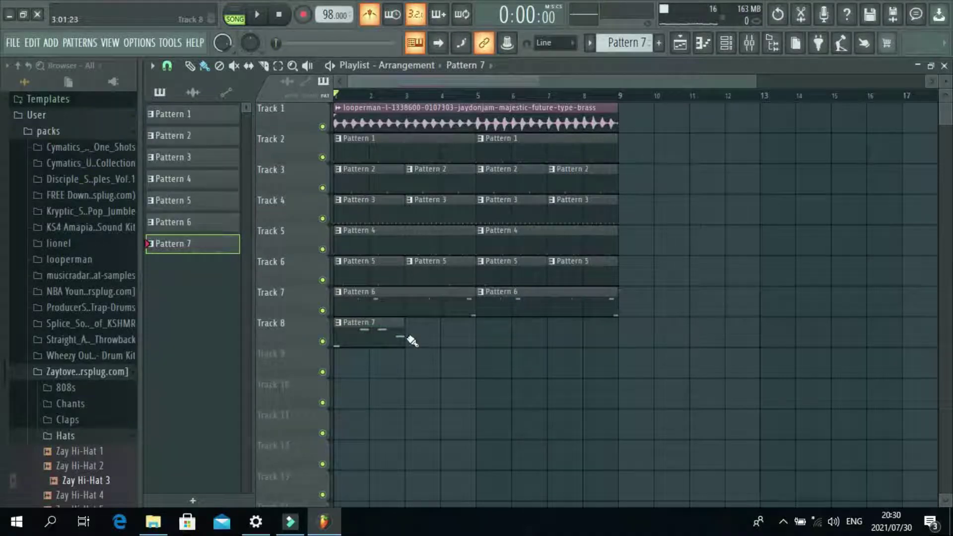
click(411, 339)
click(478, 339)
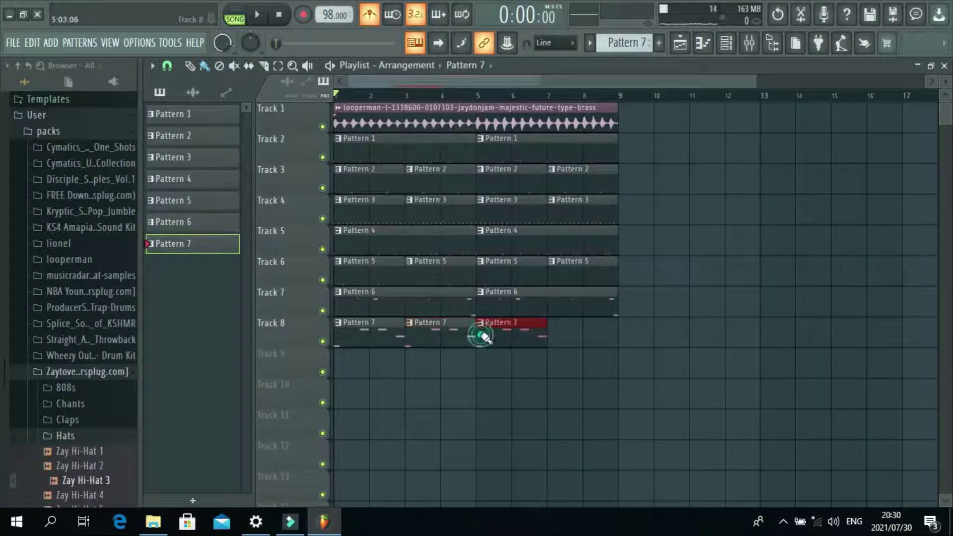
click(554, 338)
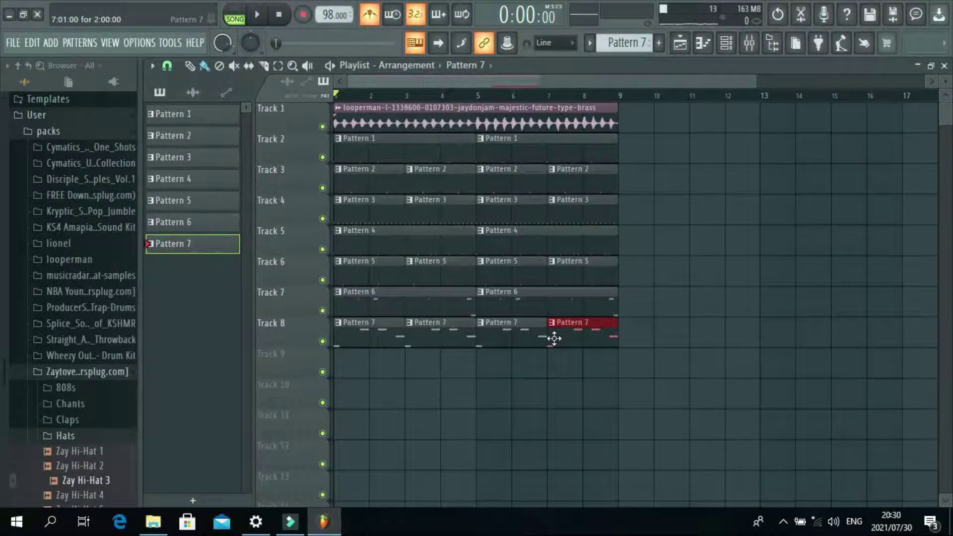
Play back the arrangement with the metronome turned off, and open the Purity instrument from the channel rack
key(space)
click(372, 18)
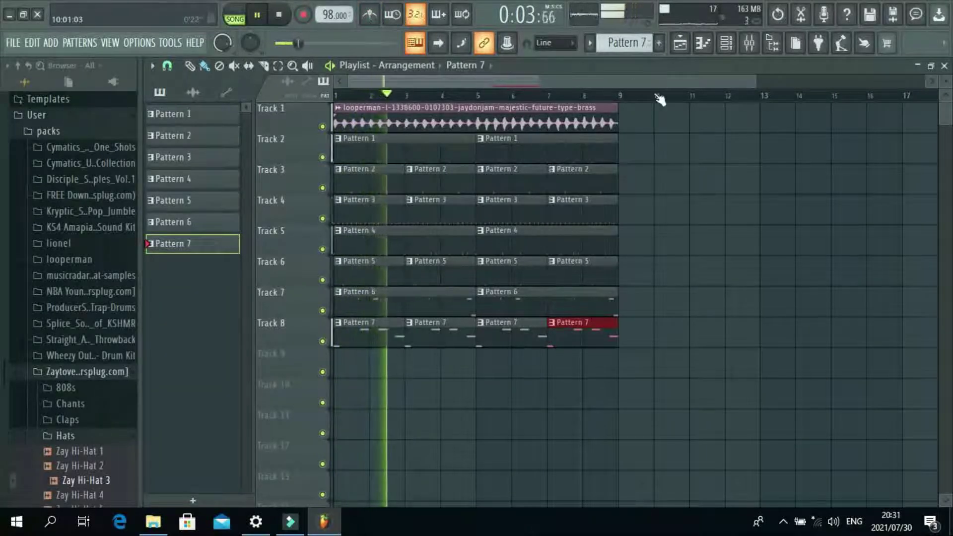
click(726, 45)
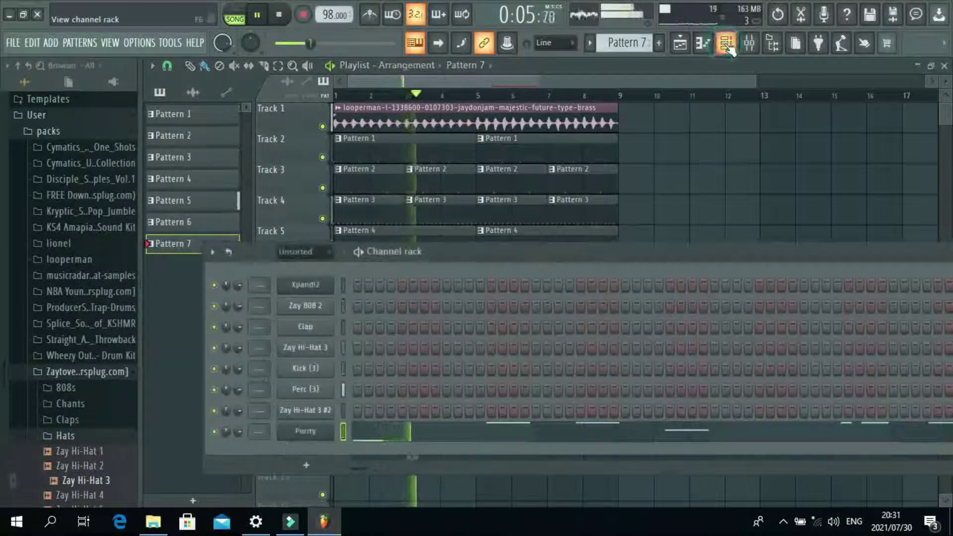
key(space)
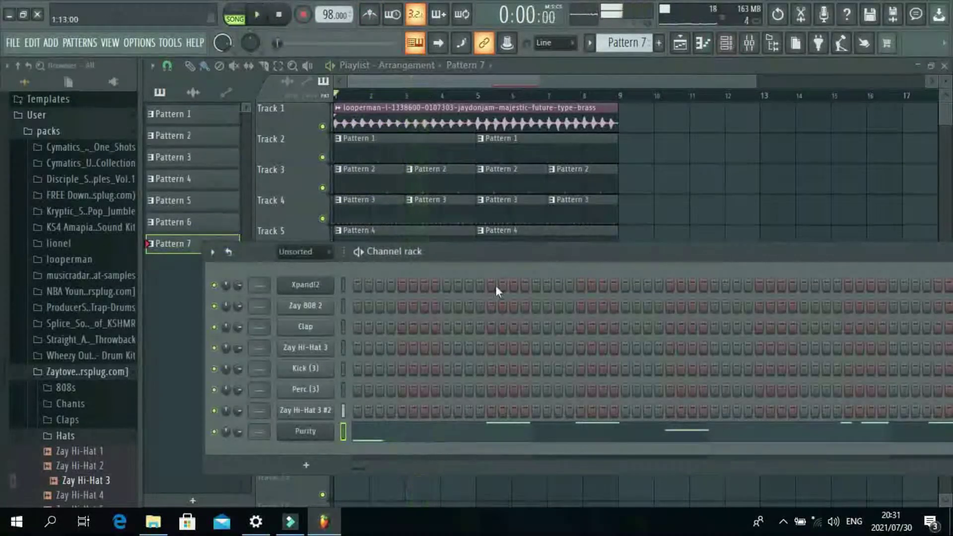
click(305, 432)
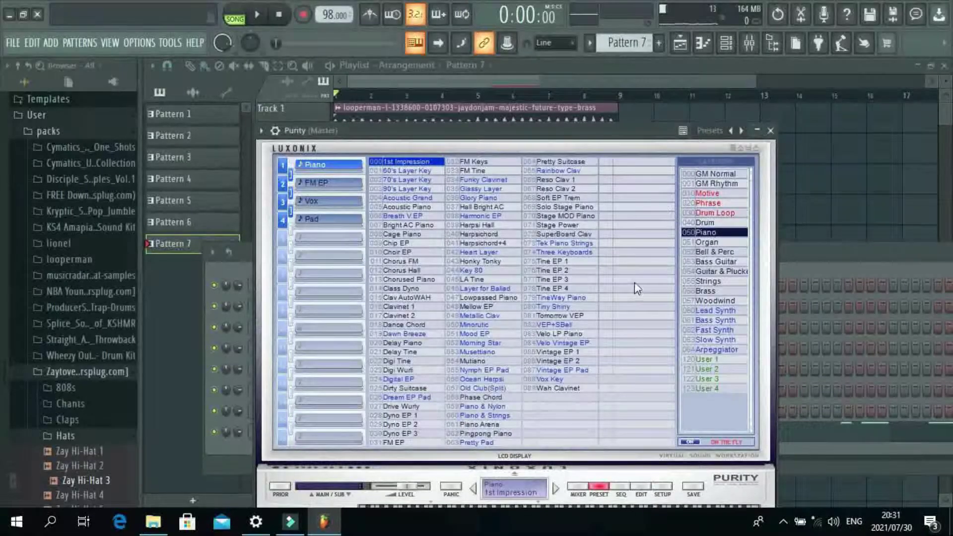
Audition Viola, Music Box and Glockenspiel from Purity's GM Normal category against the arrangement, and set the sound to Tubular Bells
click(707, 175)
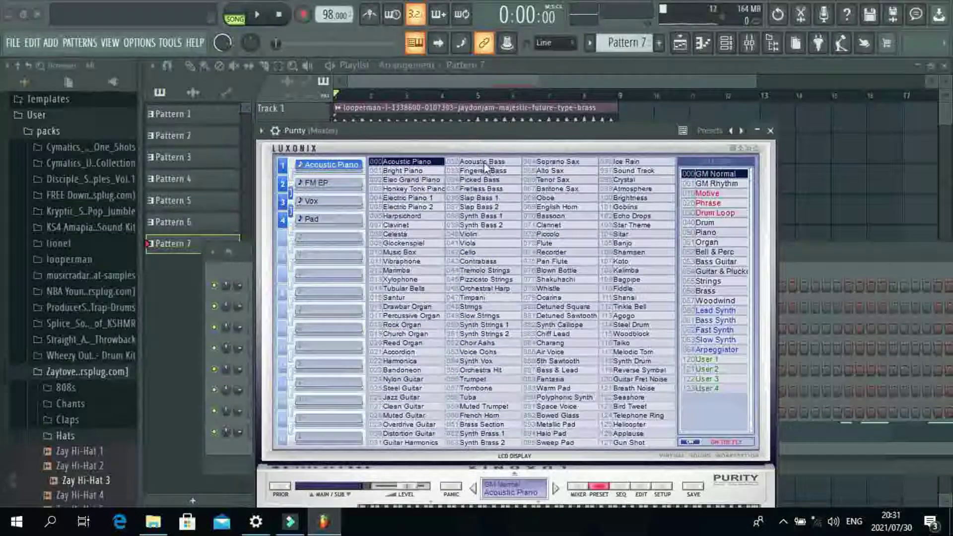
click(469, 243)
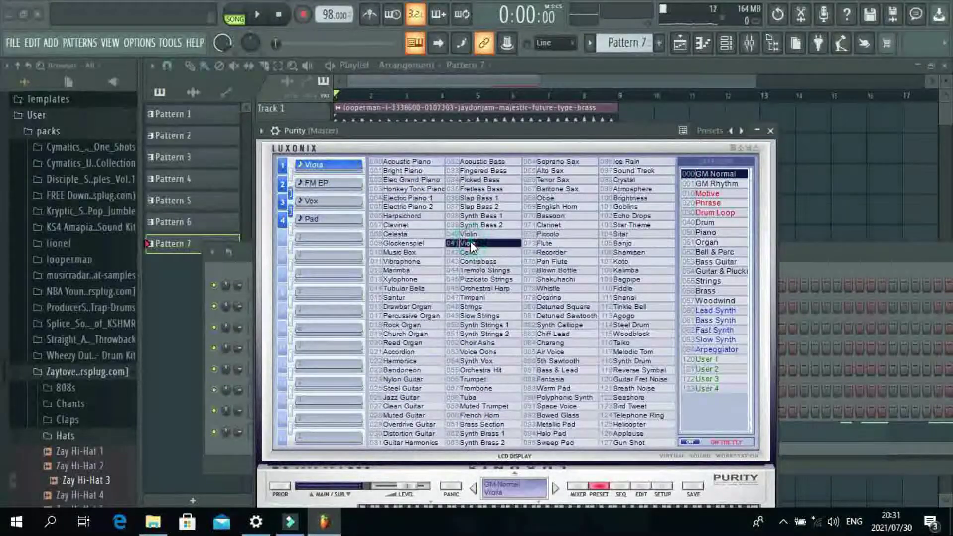
click(256, 14)
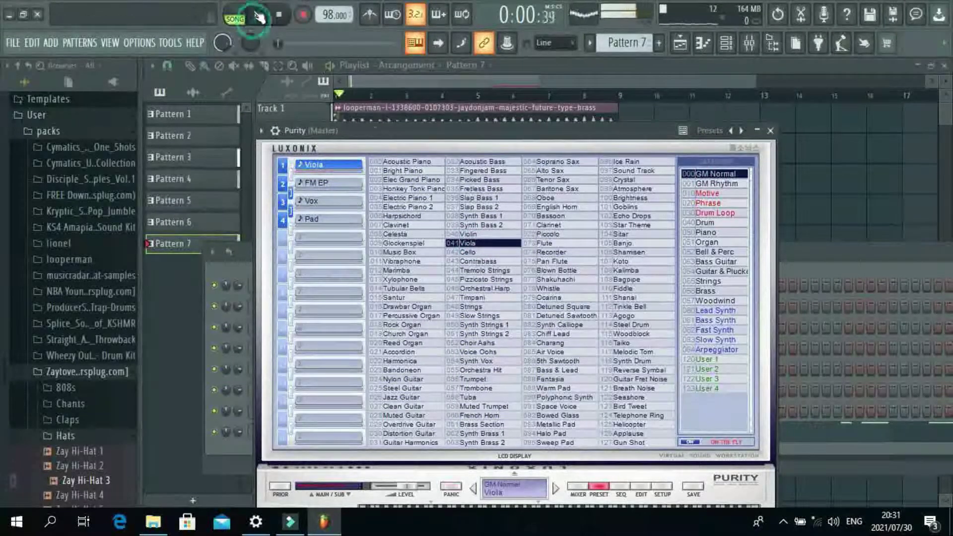
click(396, 252)
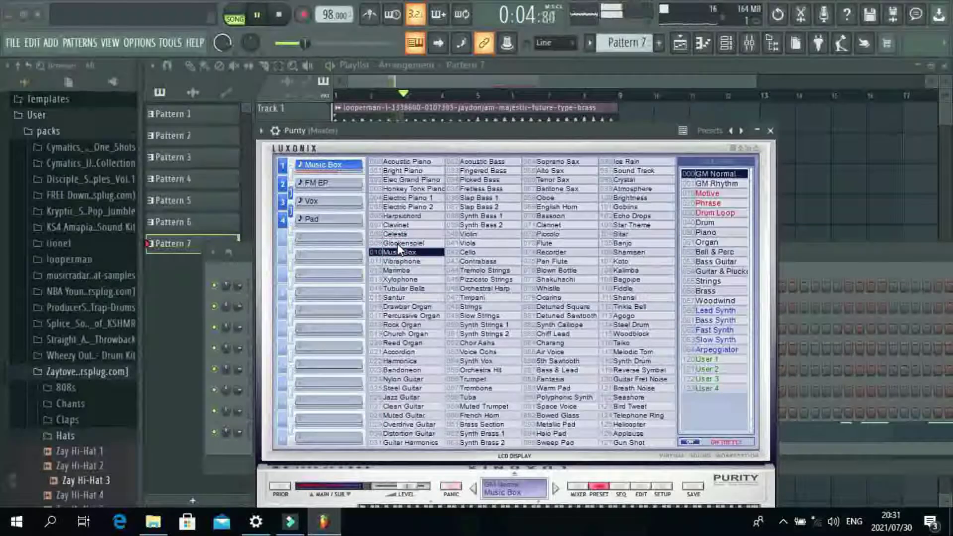
click(397, 243)
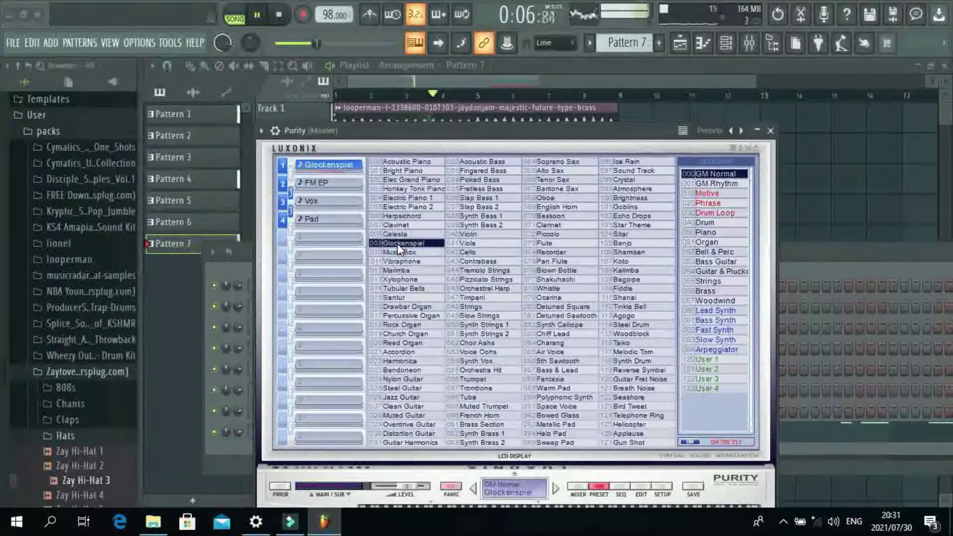
click(415, 288)
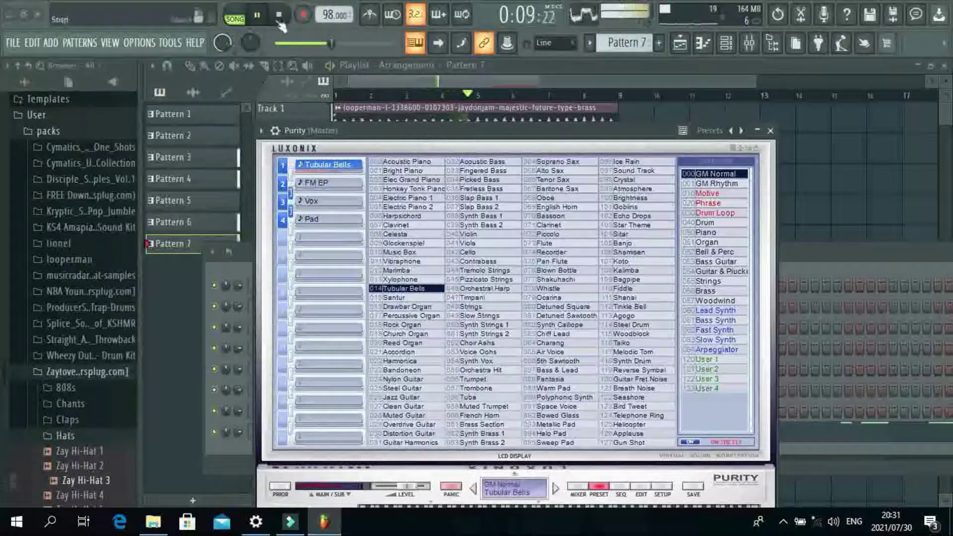
Listen to the arrangement with the Tubular Bells melody, close the Purity window and replay the song from the start
click(256, 15)
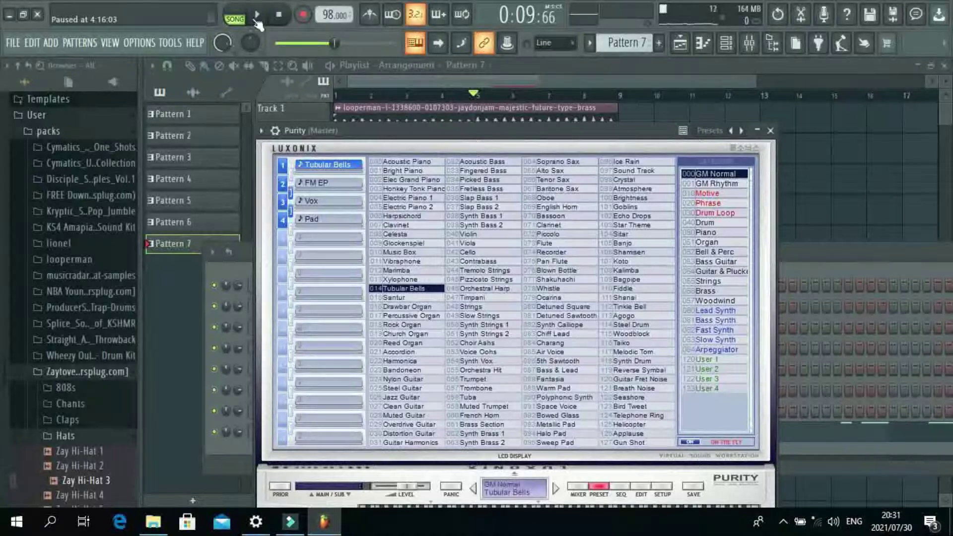
click(257, 19)
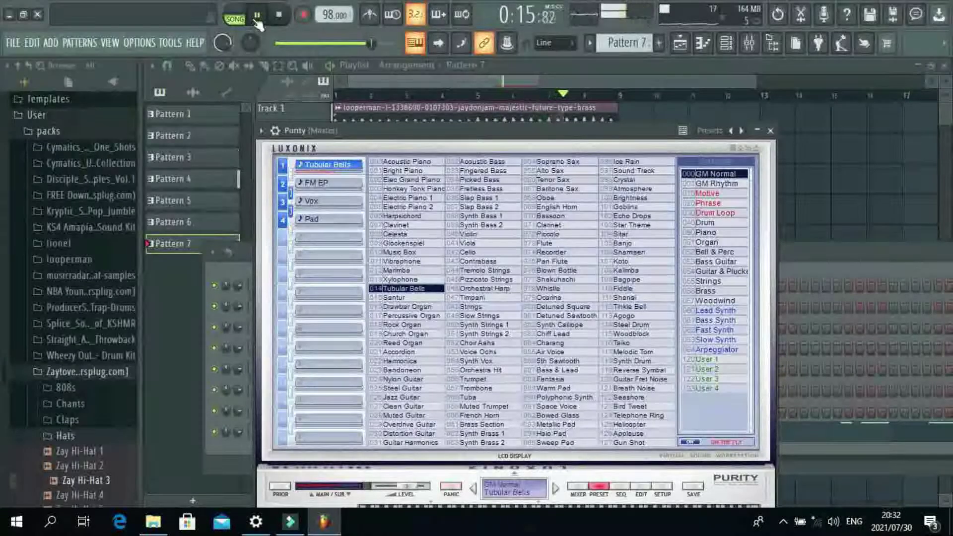
click(257, 19)
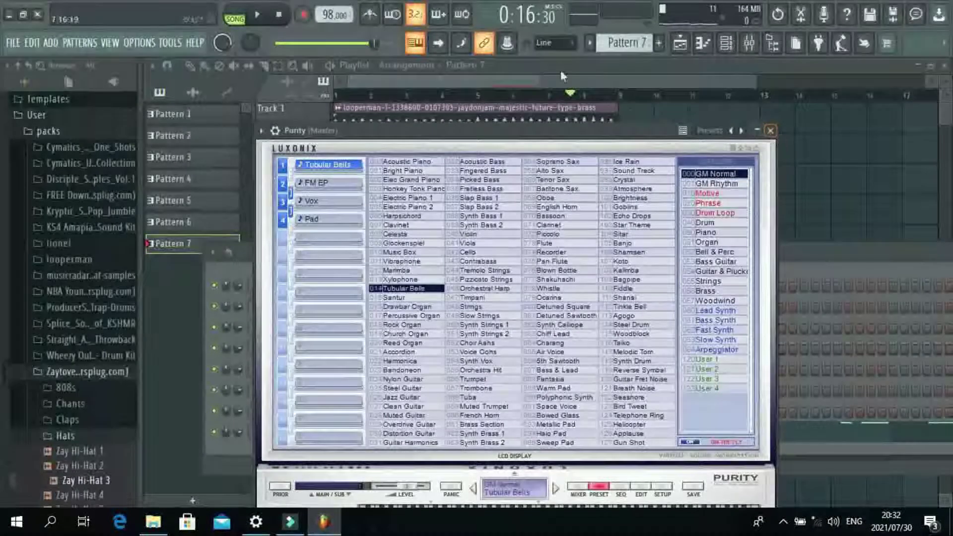
click(771, 132)
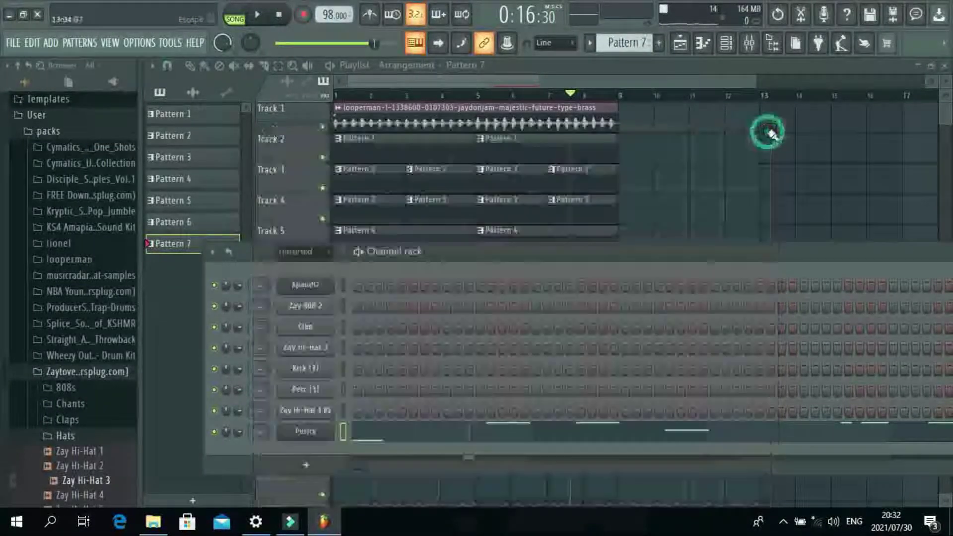
click(280, 13)
click(258, 16)
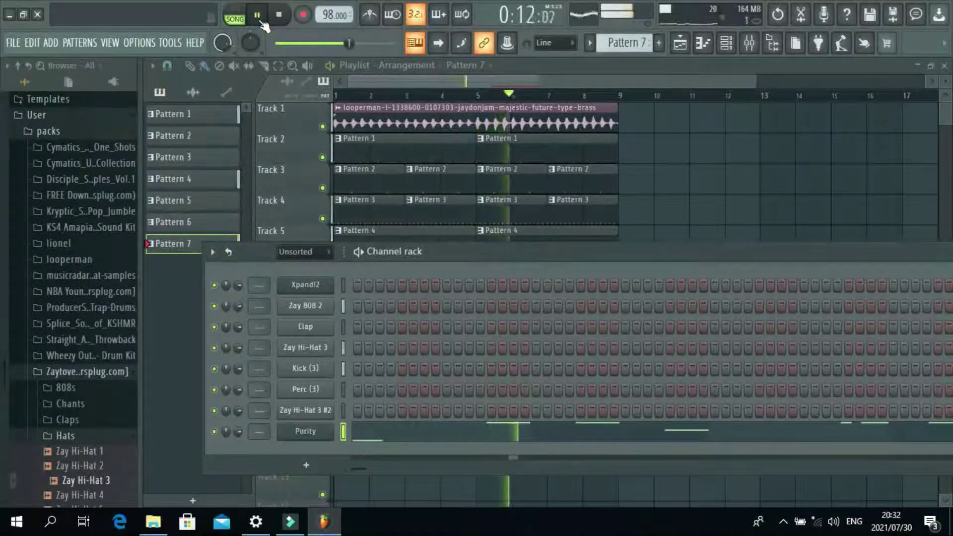
click(238, 431)
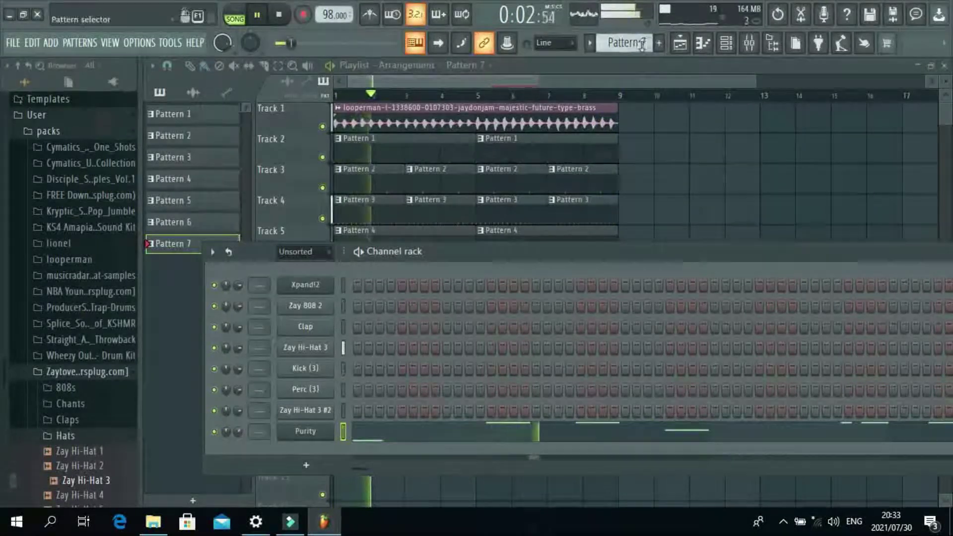
Switch to the empty Pattern 8, add an Xpand!2 instrument channel and stop playback
scroll(627, 43, up, 1)
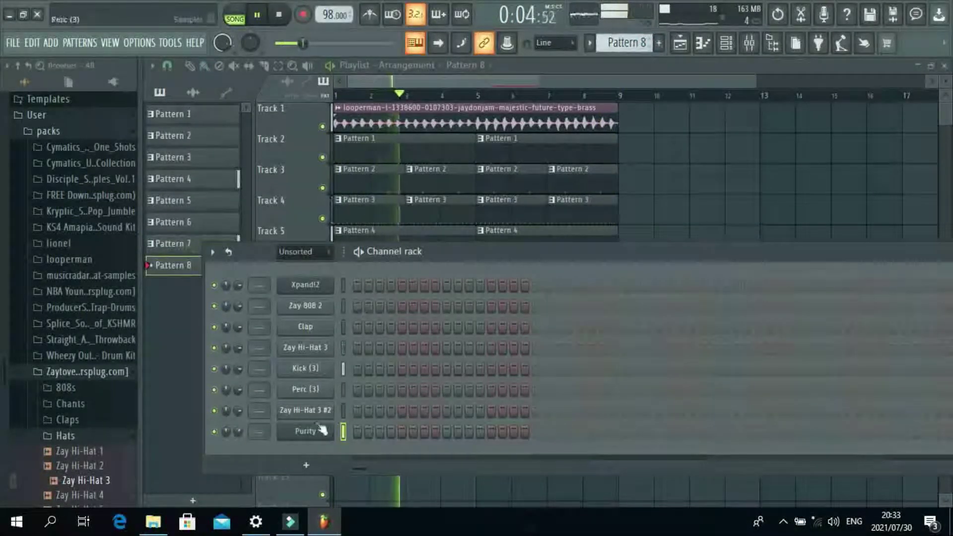
click(308, 464)
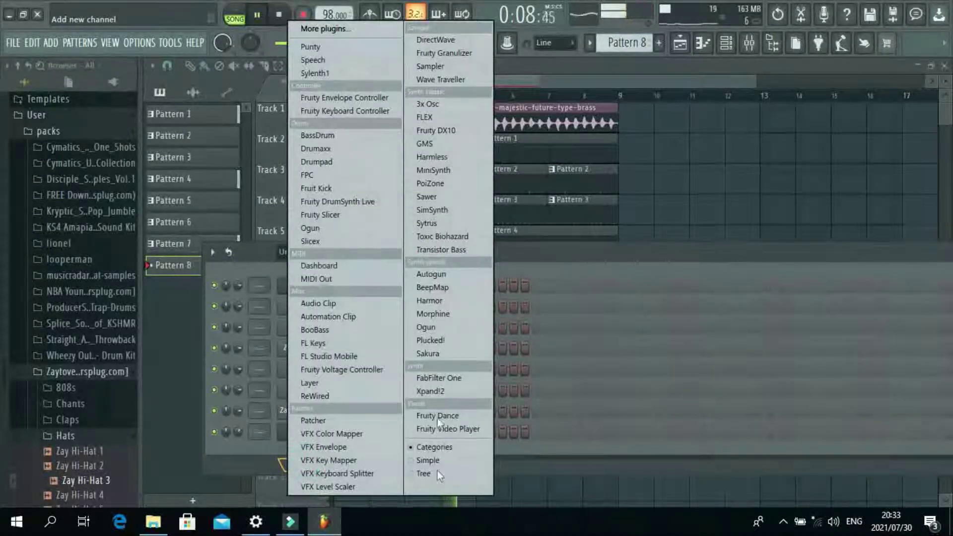
click(442, 390)
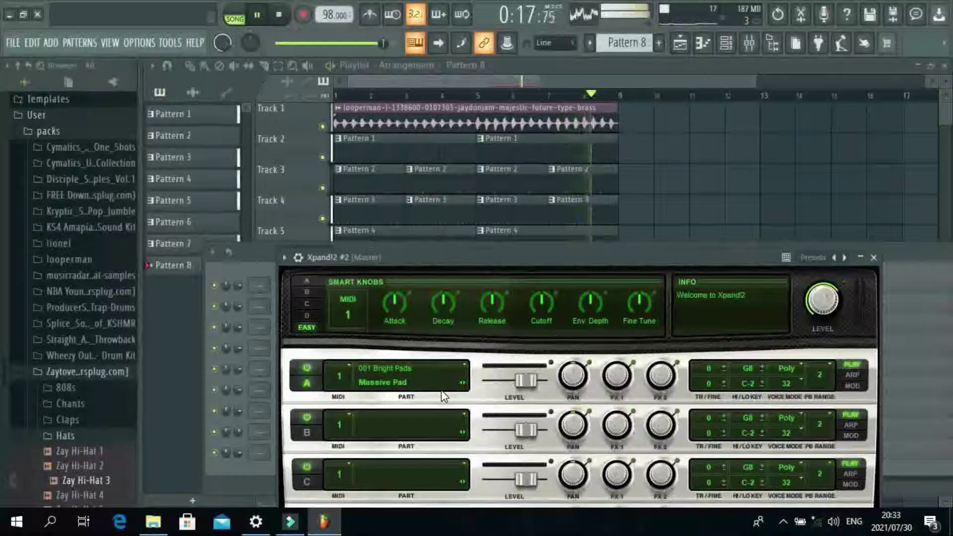
key(space)
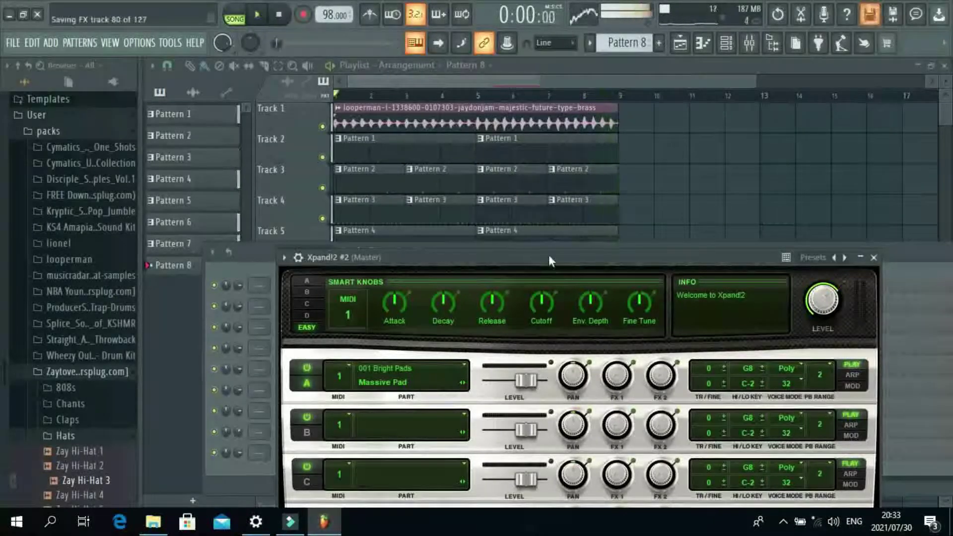
drag(548, 258, 473, 83)
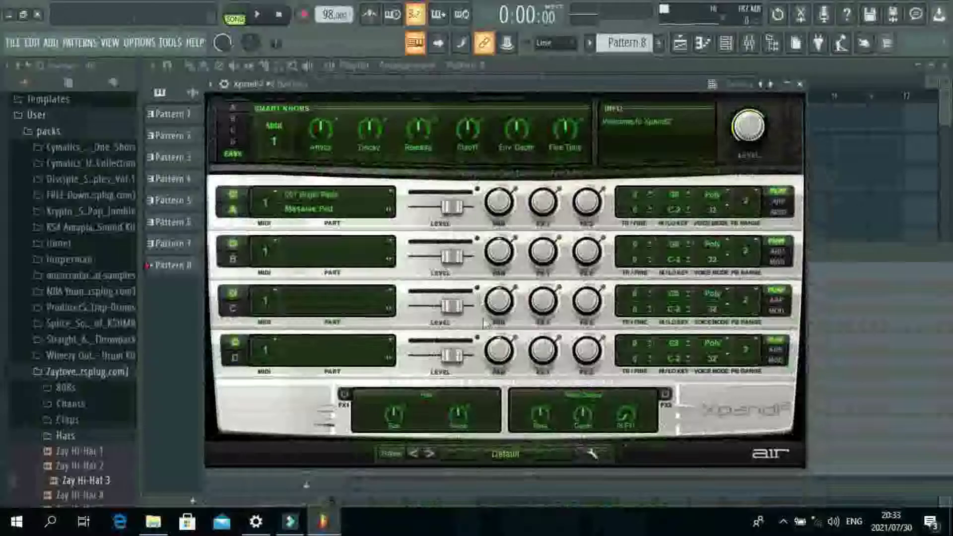
Audition Xpand!2's Soft Leads presets +01 Airy Phaser Lead, +02 Slow Sweeper and +03 Loneley Whiner over the song, and load +04 Air Phase One
click(503, 455)
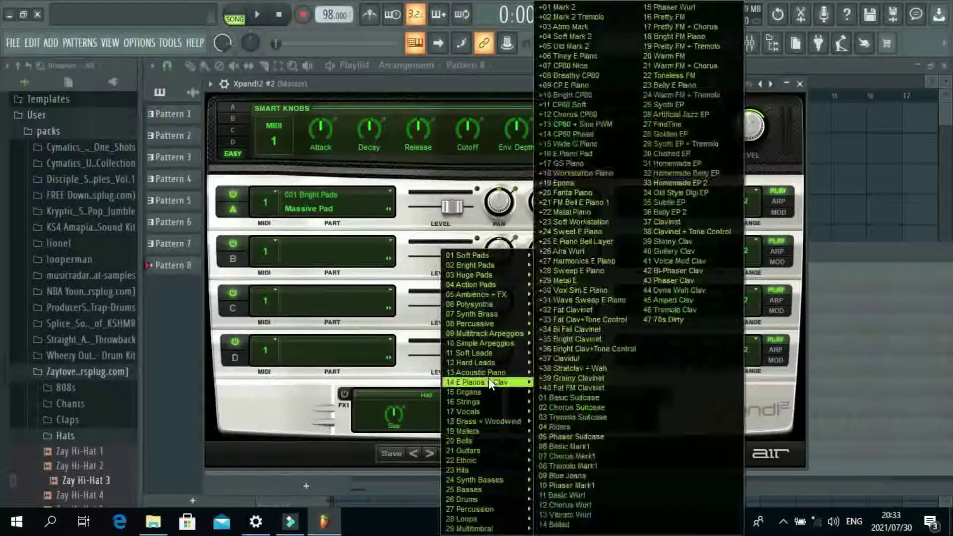
mouse_move(487, 353)
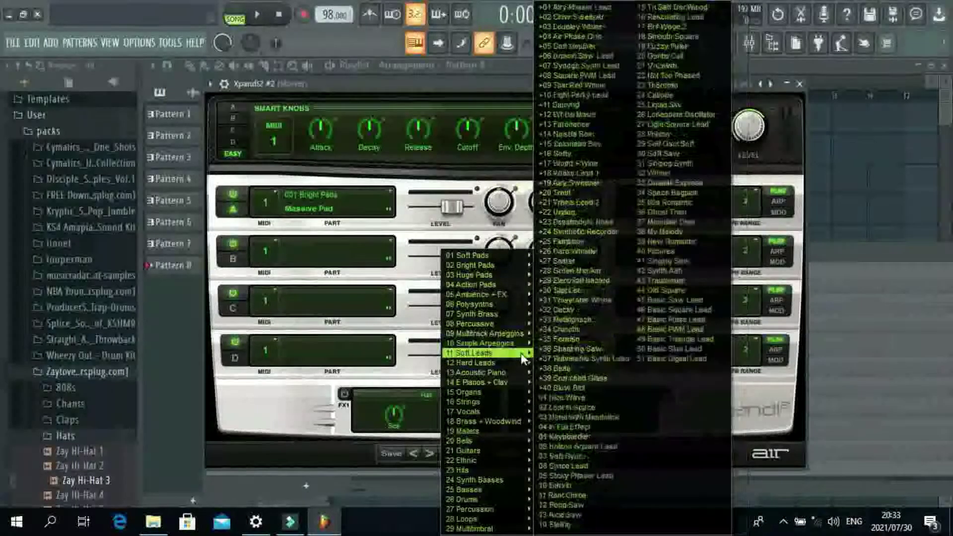
click(583, 8)
key(space)
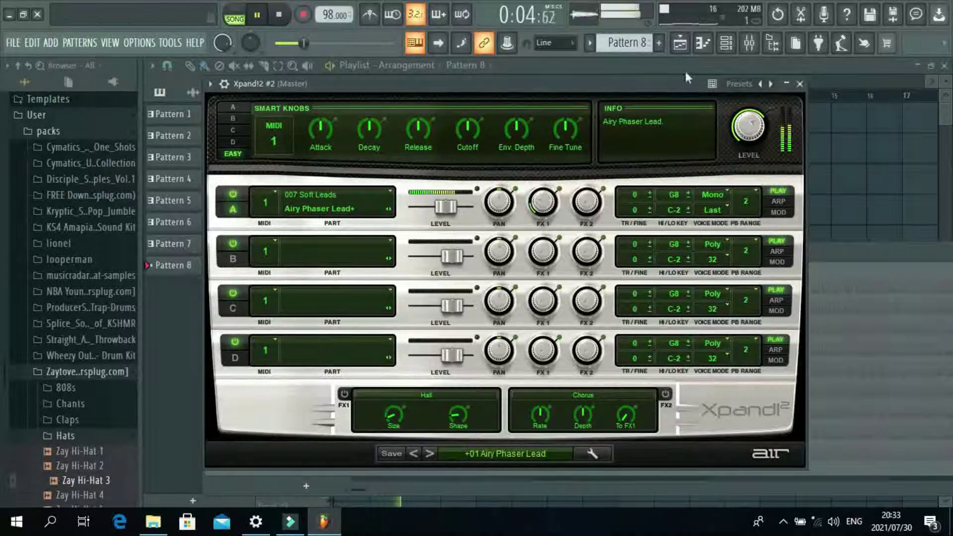
click(430, 453)
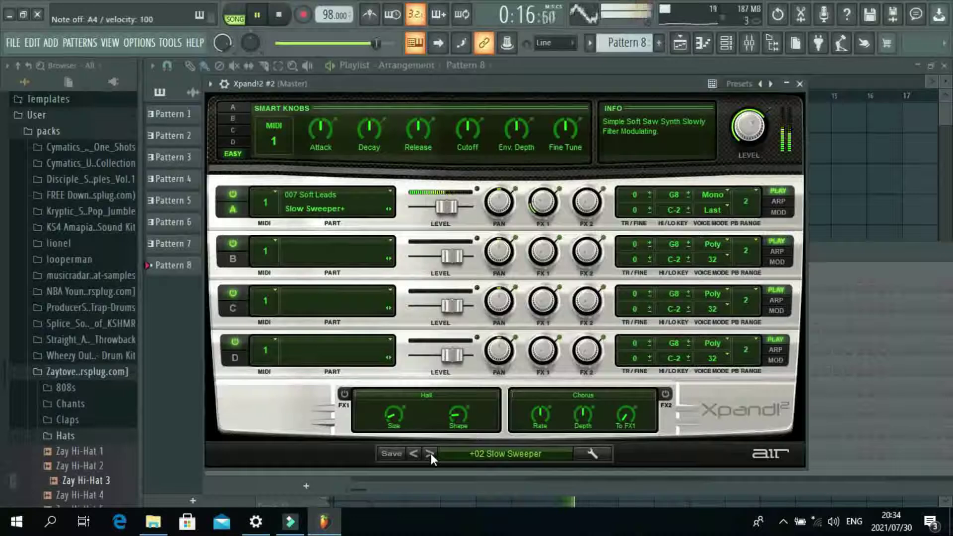
click(430, 454)
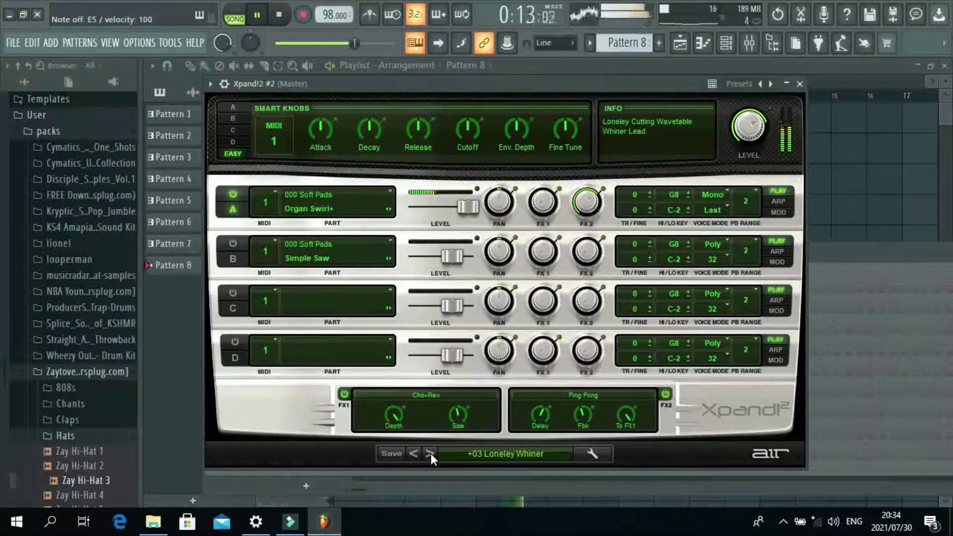
click(430, 454)
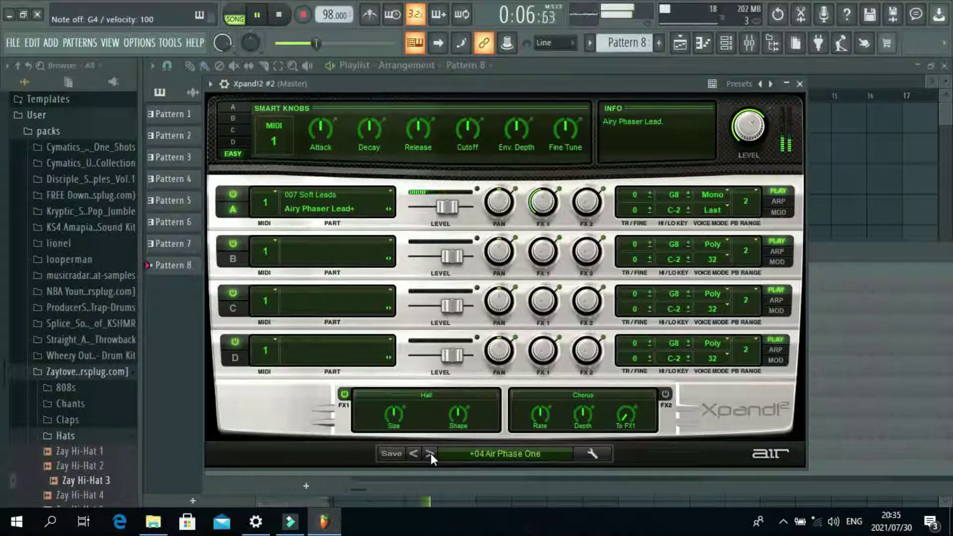
key(space)
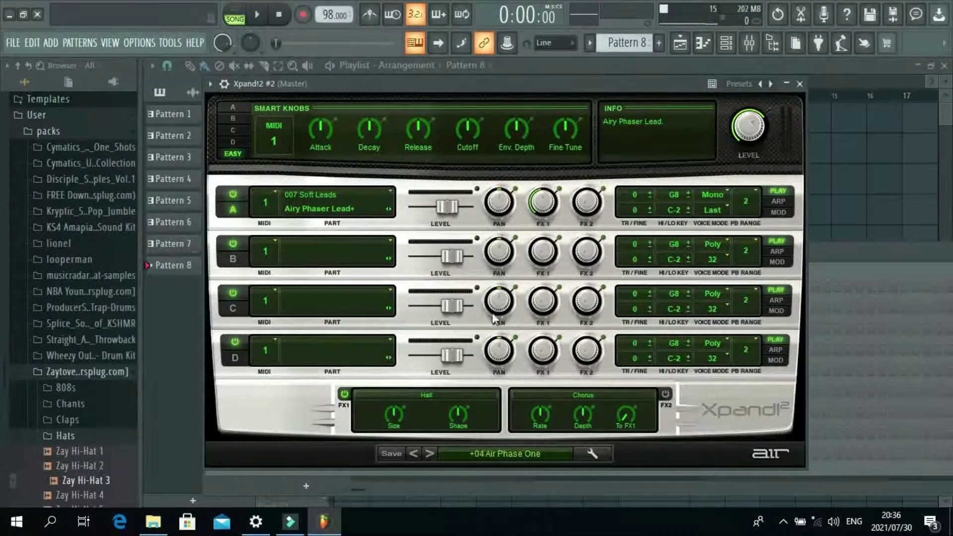
Duplicate all the playlist clips on Tracks 1 to 8 so that the copies start at bar 9
click(691, 51)
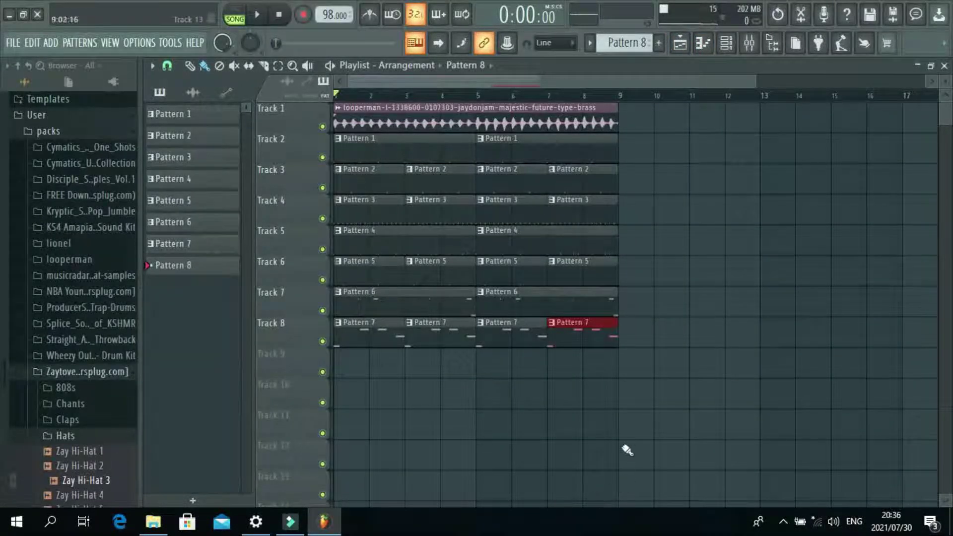
drag(634, 395, 199, 102)
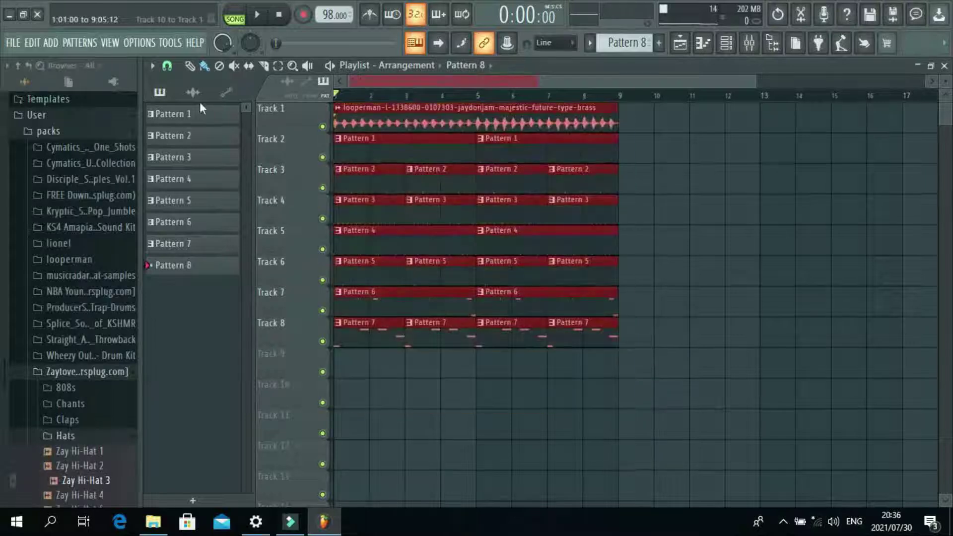
key(ctrl+b)
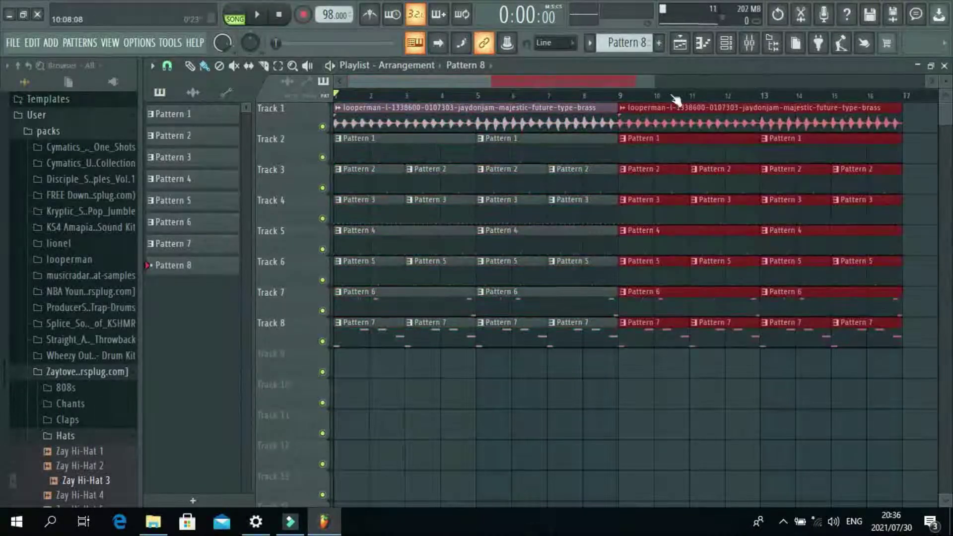
drag(655, 81, 893, 82)
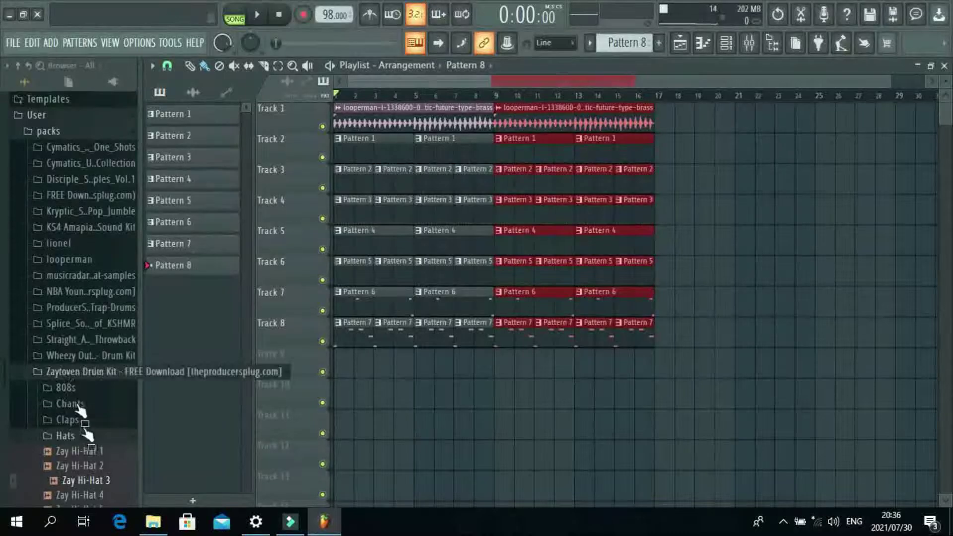
Collapse the Zaytoven drum kit folder, open the Percs folder in the FREE Download pack and preview Perc (6)
click(75, 372)
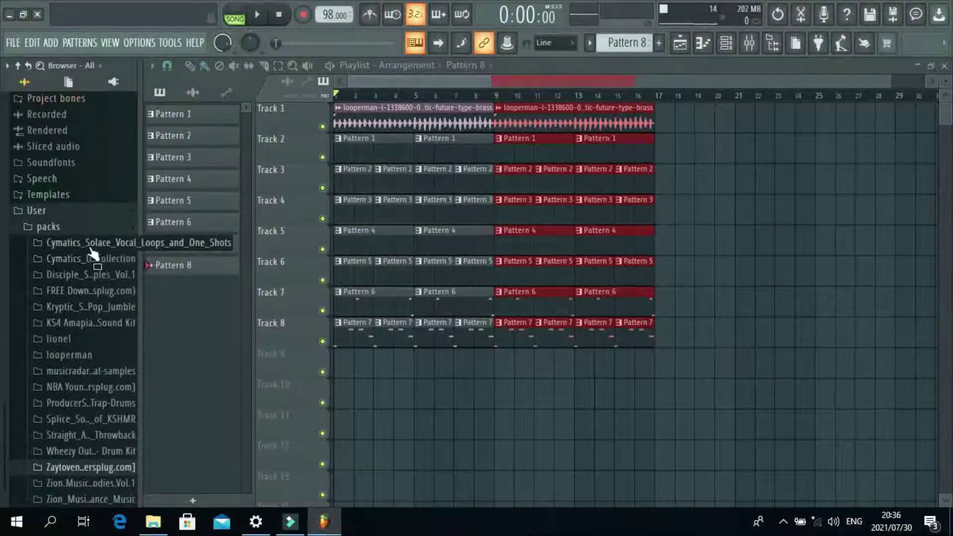
click(94, 293)
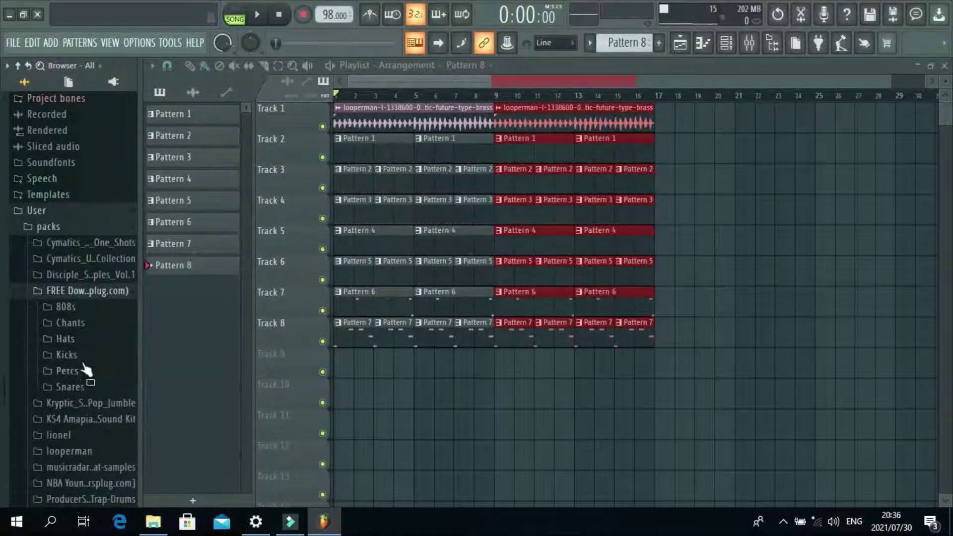
click(84, 370)
click(48, 408)
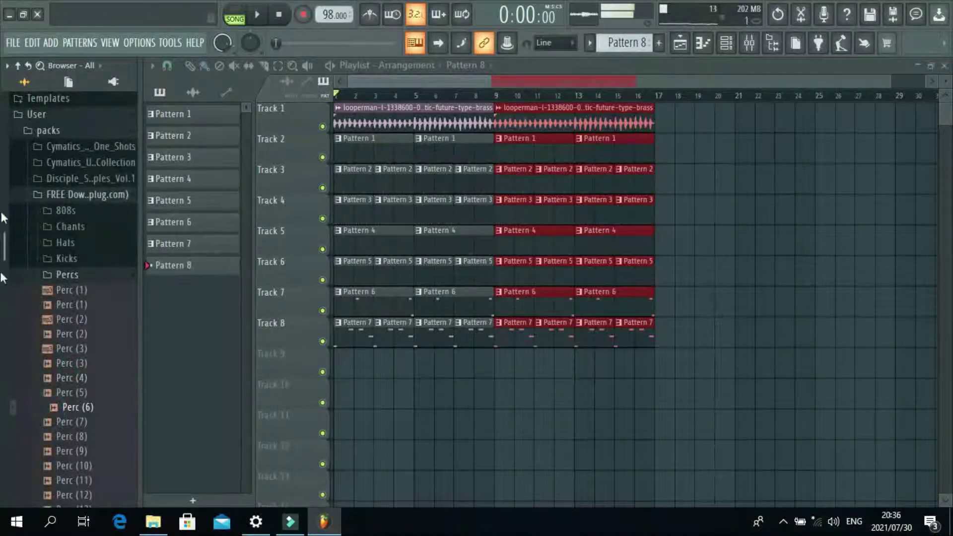
Preview the percussion samples Perc (32) to Perc (35) in the Percs folder, starting song playback to hear them over the beat
drag(5, 254, 75, 403)
click(74, 411)
click(79, 426)
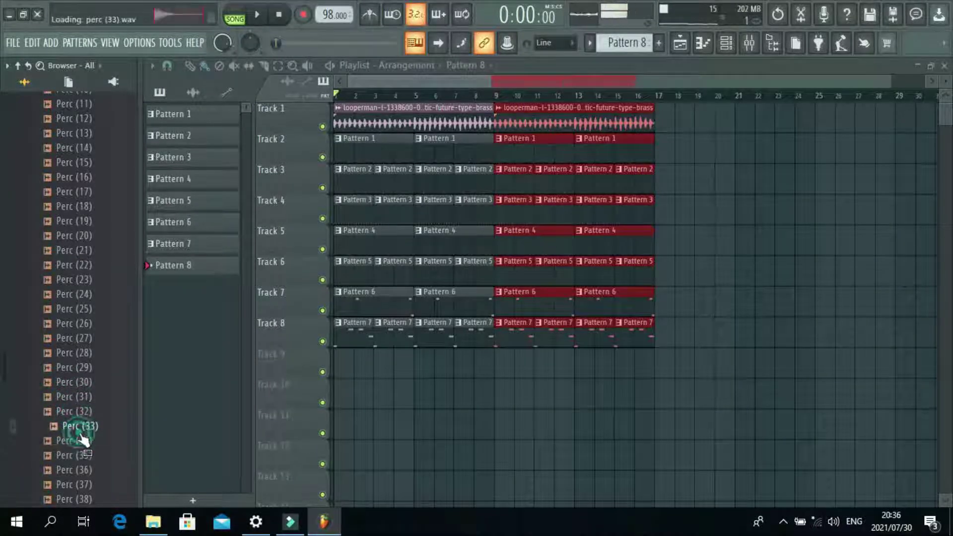
click(78, 441)
key(space)
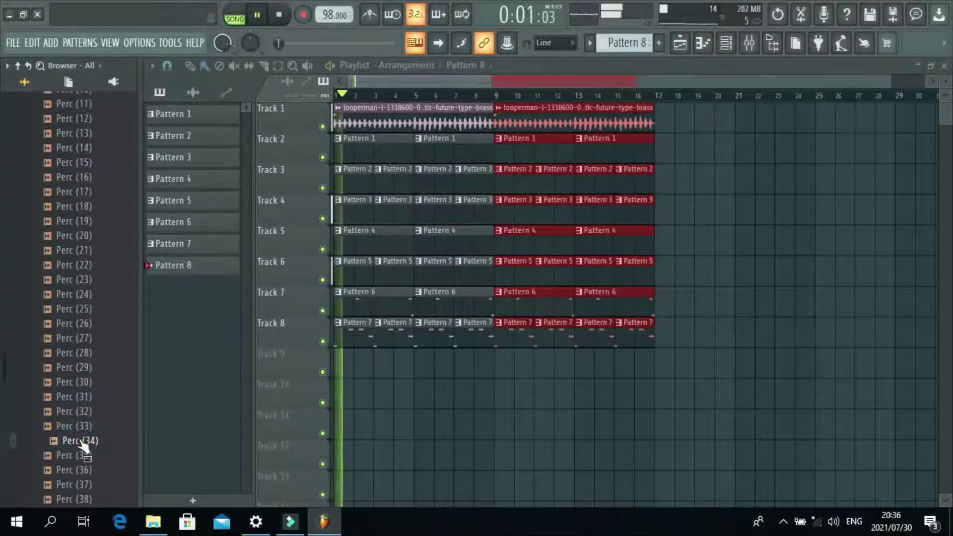
click(82, 444)
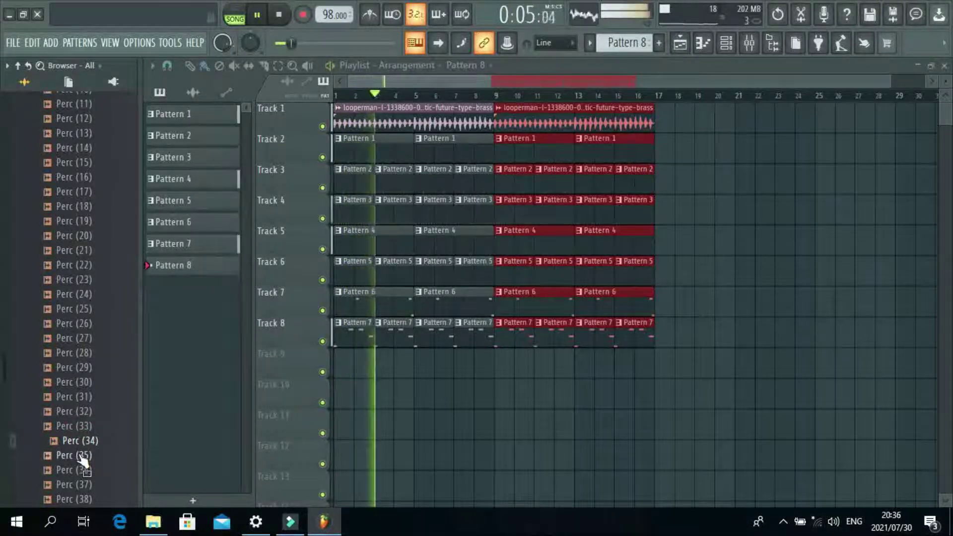
click(80, 457)
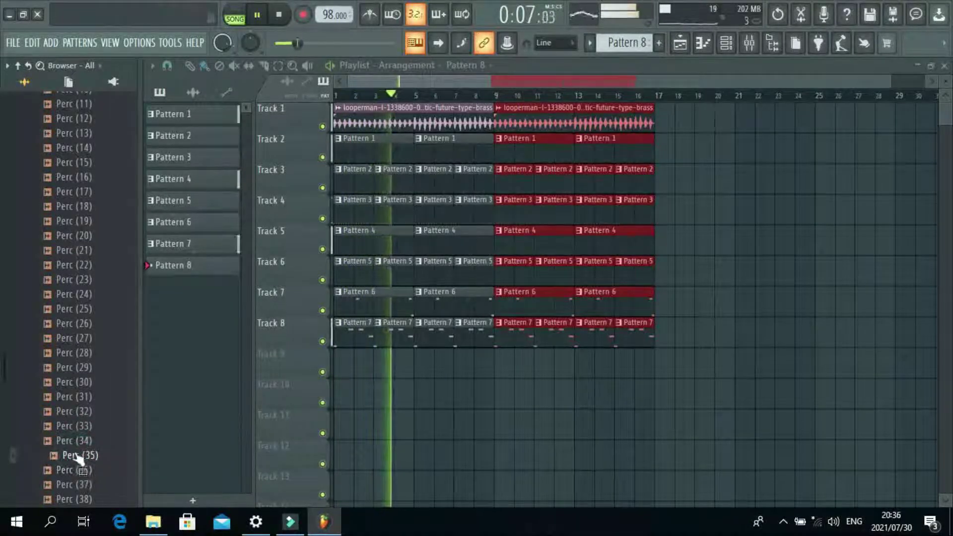
Preview Perc (36), Perc (37) and Perc (38) over the playing song, repeating Perc (38), and stop playback
scroll(44, 403, down, 3)
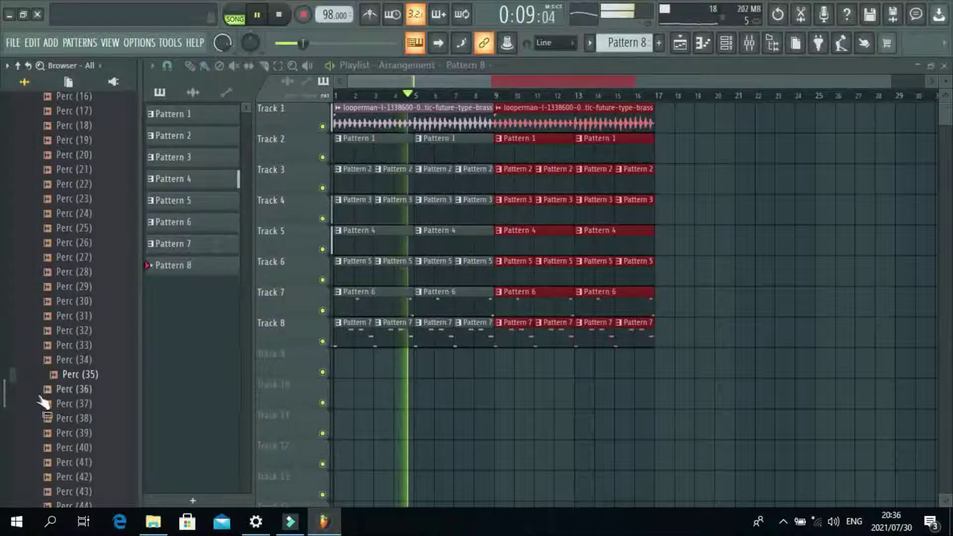
click(75, 392)
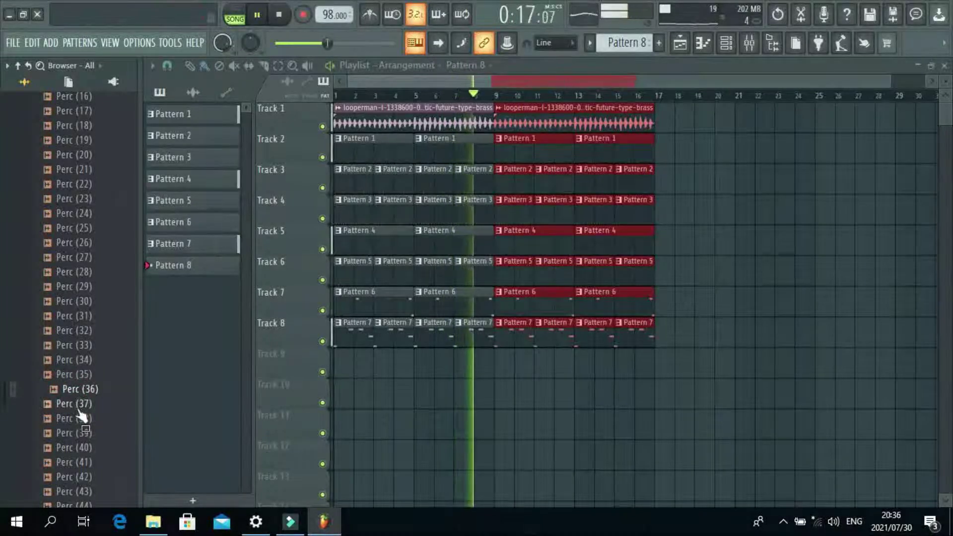
click(75, 405)
click(73, 420)
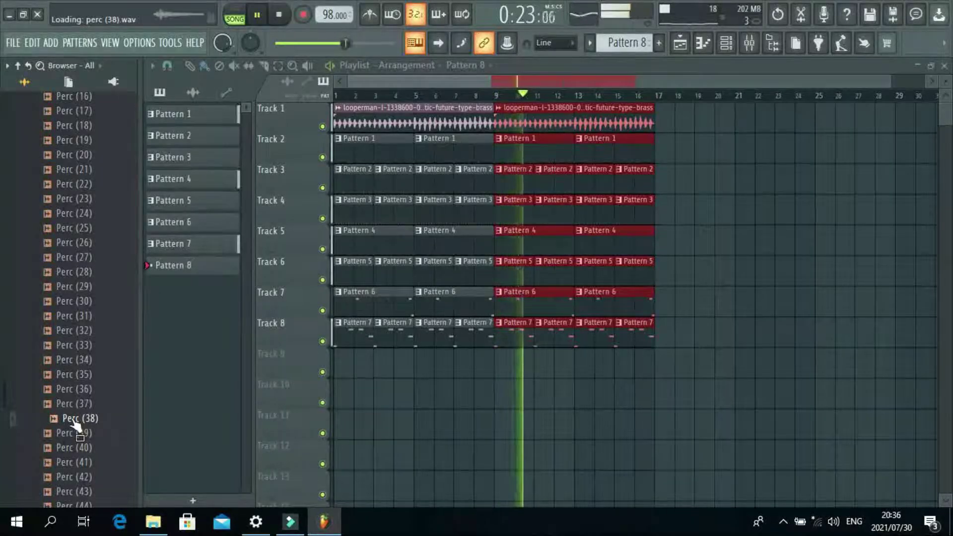
click(72, 421)
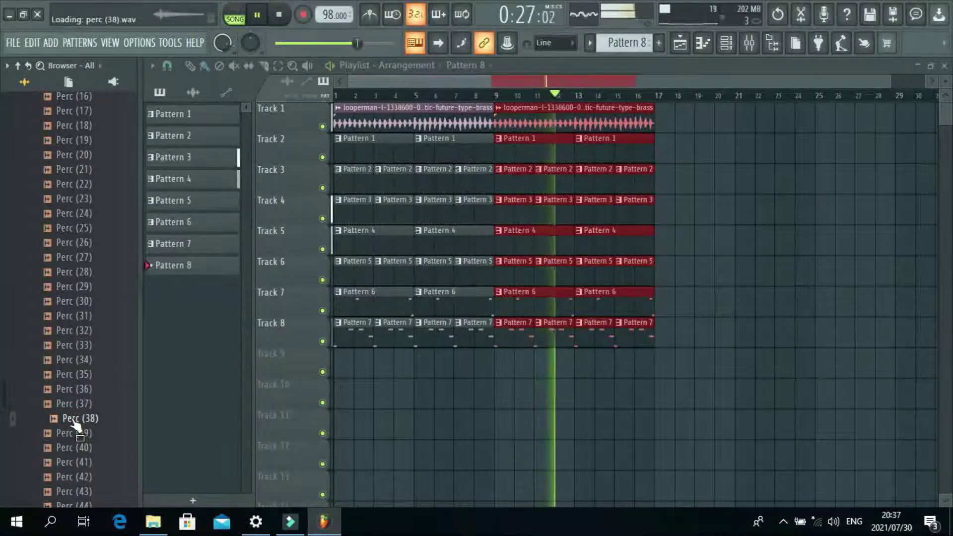
click(72, 421)
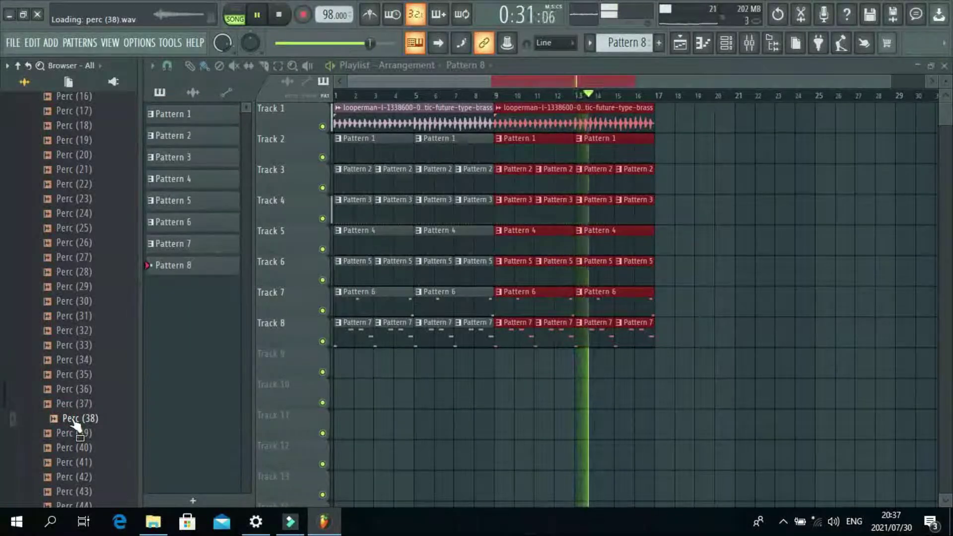
key(space)
Load Perc (38) into a new channel, show the channel rack higher on the screen and start song playback
right_click(77, 419)
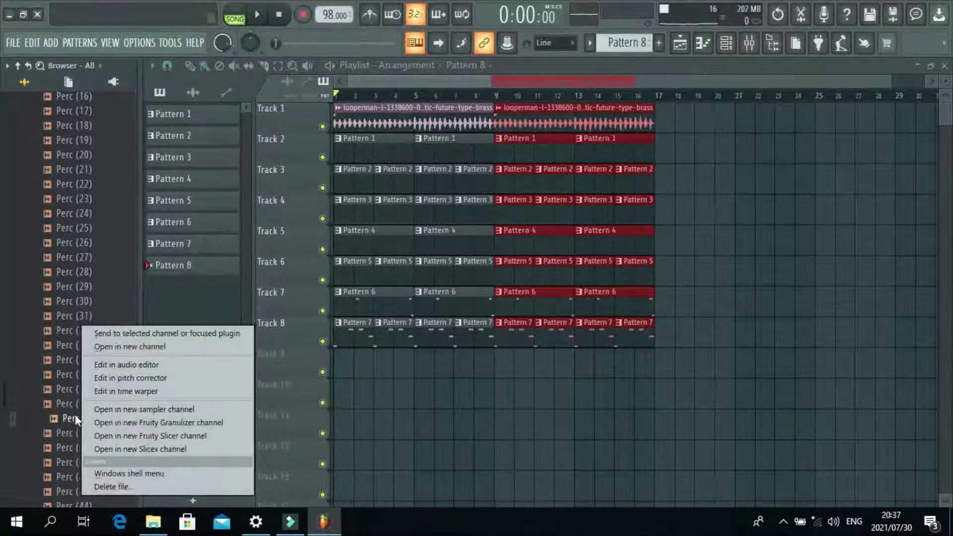
click(144, 348)
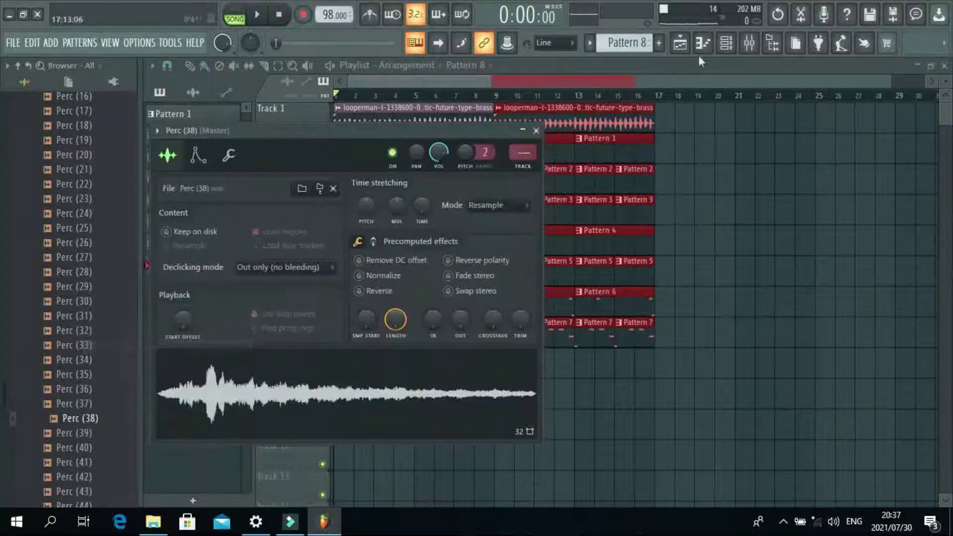
click(725, 44)
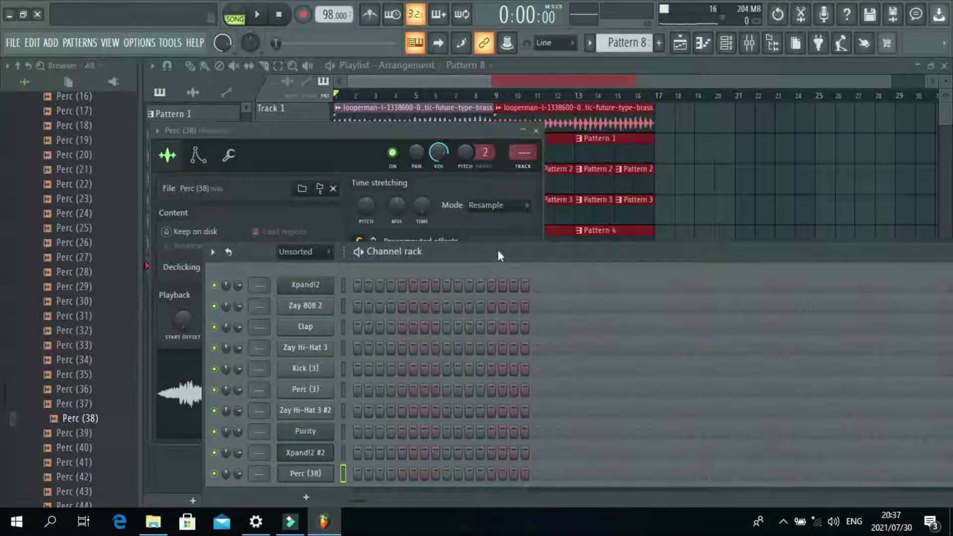
drag(496, 251, 505, 108)
key(space)
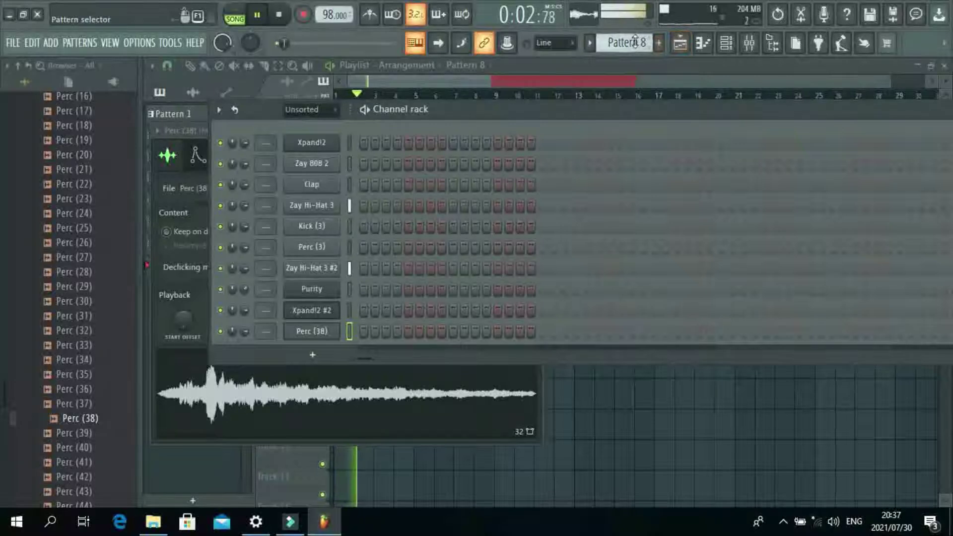
Place a Pattern 8 clip at bar 1 of Track 9 and add Perc (38) hits on steps 5 and 21 of that pattern
click(569, 362)
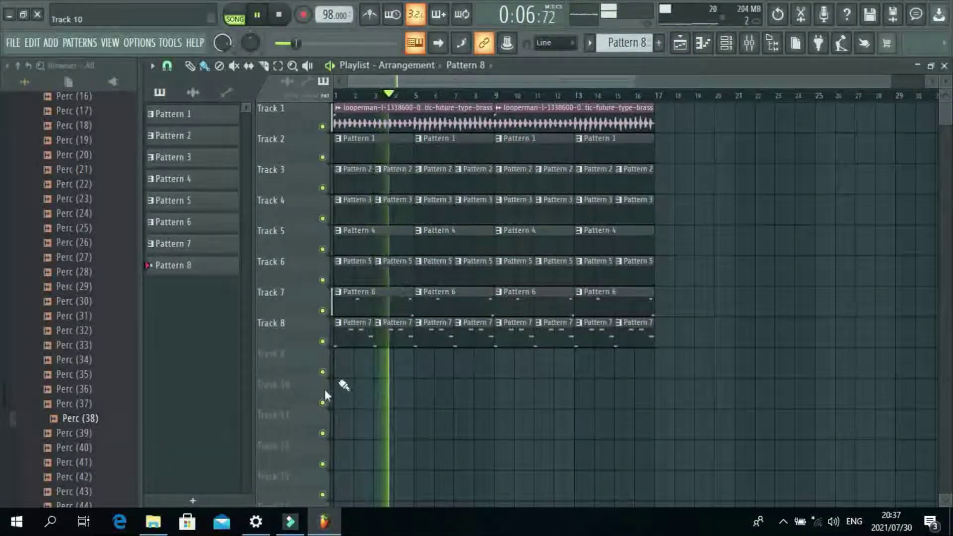
click(347, 371)
key(space)
key(space)
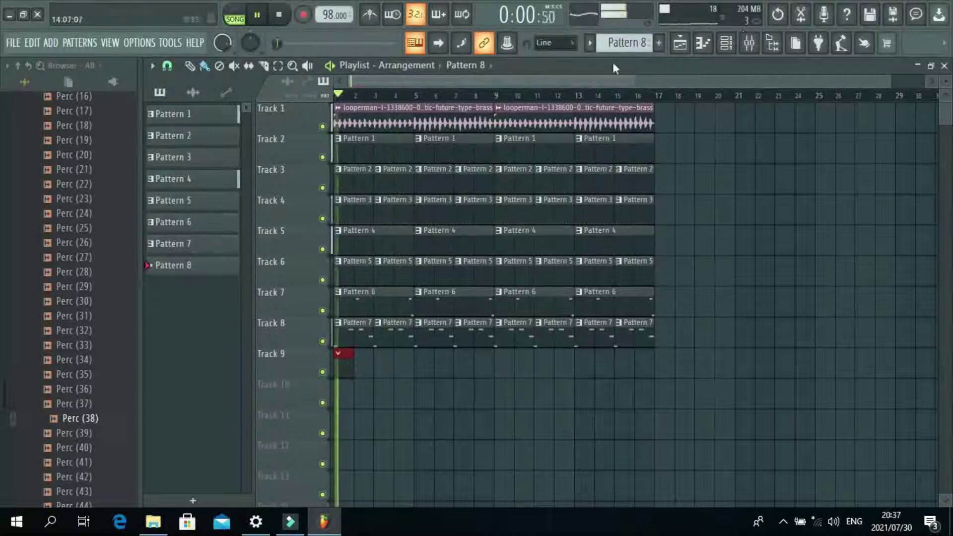
click(726, 44)
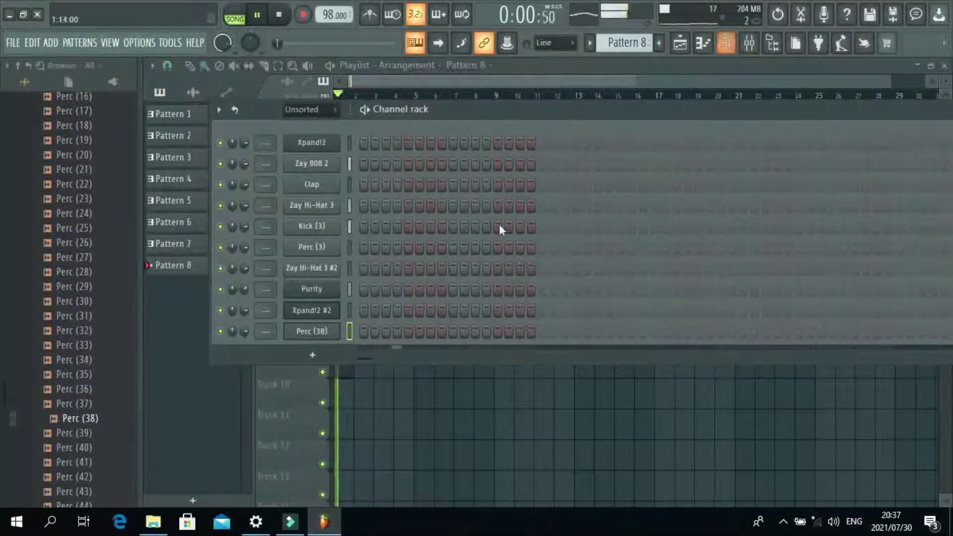
click(409, 332)
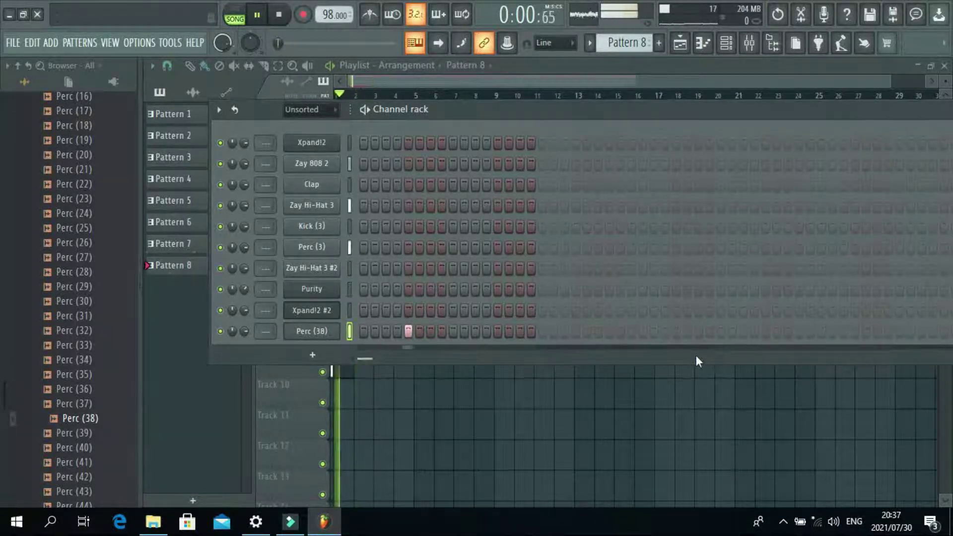
click(587, 333)
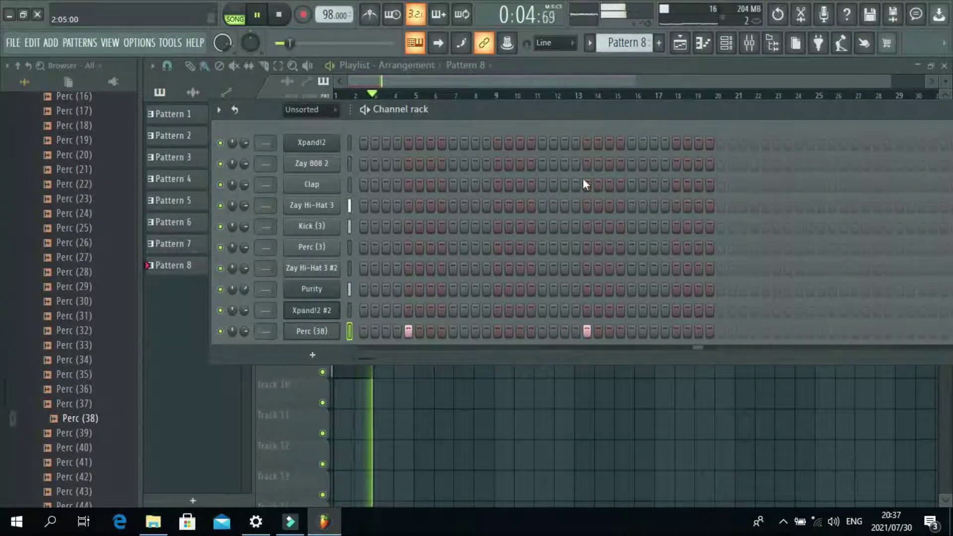
Place further Pattern 8 clips on Track 9 of the playlist at bars 3, 9 and 11
click(681, 43)
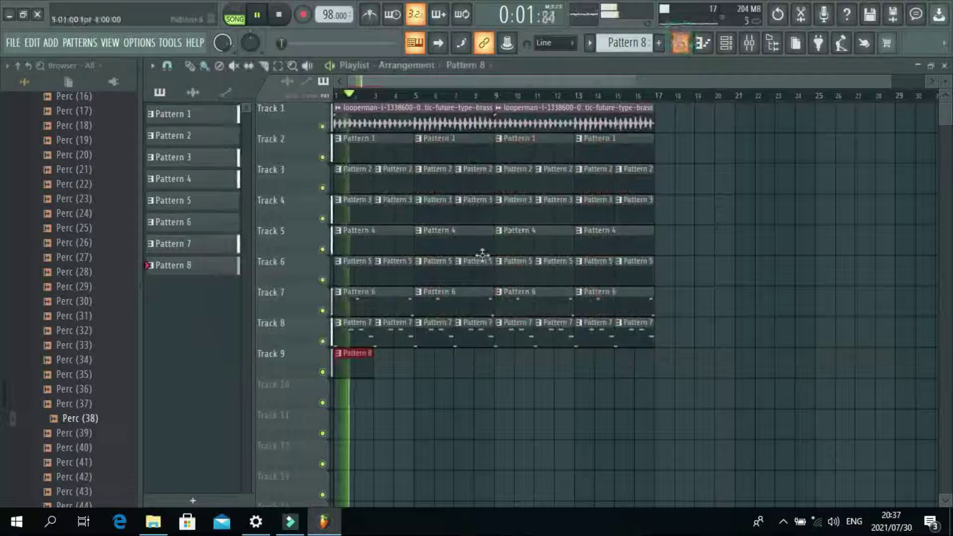
click(388, 368)
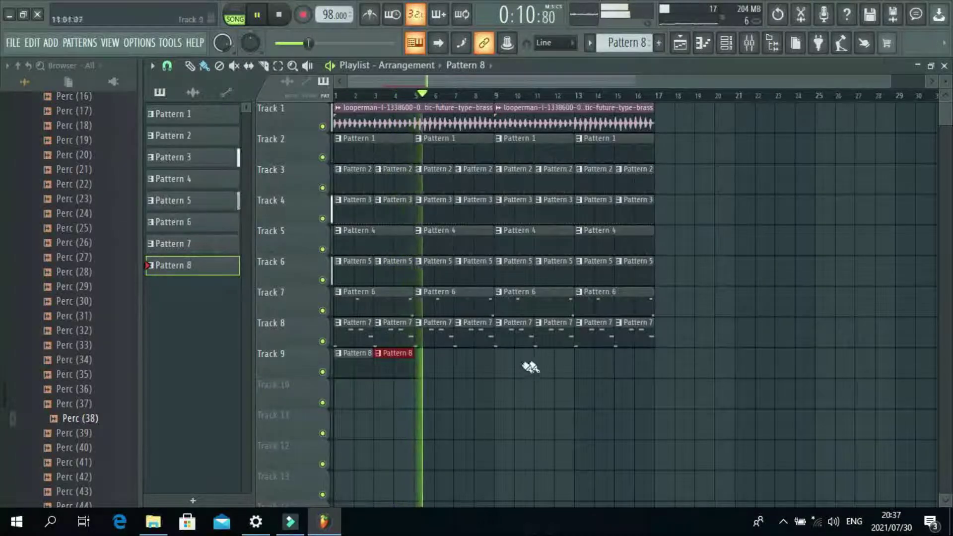
click(501, 371)
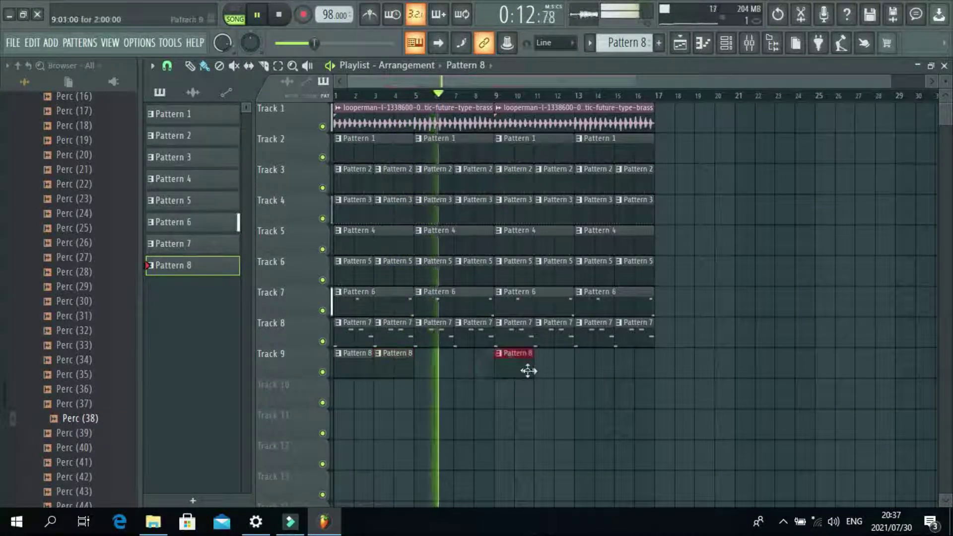
click(543, 369)
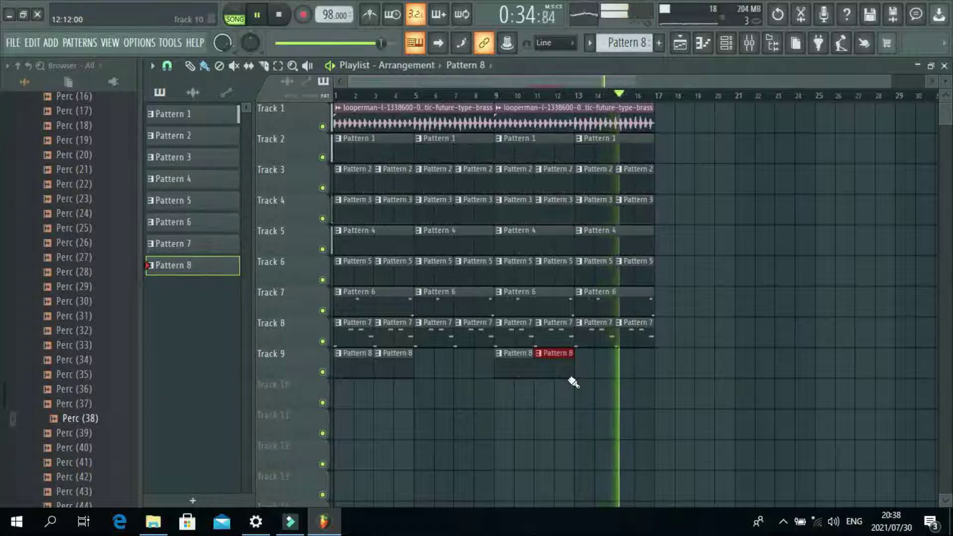
Preview the samples Perc (39) to Perc (43) over the song, return to Perc (39) and restart playback from the beginning
click(90, 434)
click(89, 447)
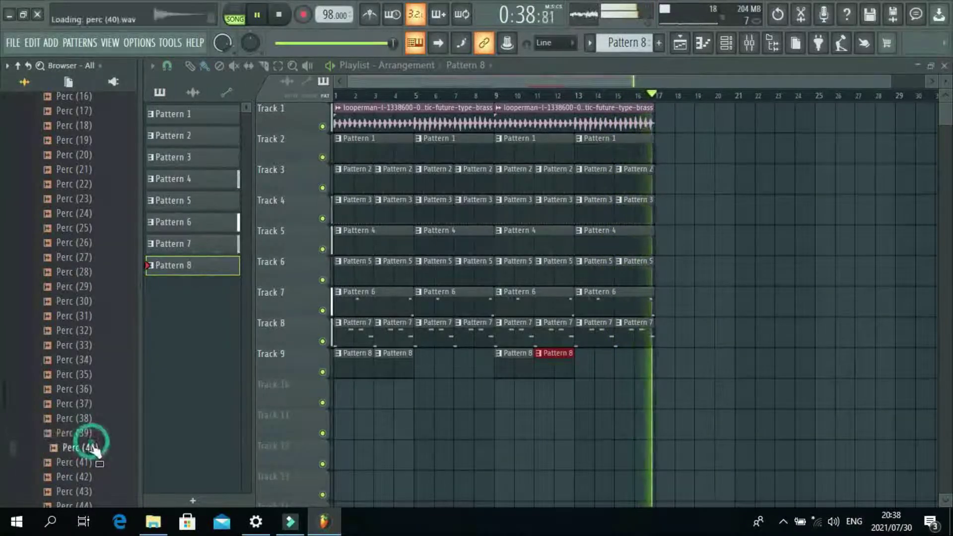
click(86, 462)
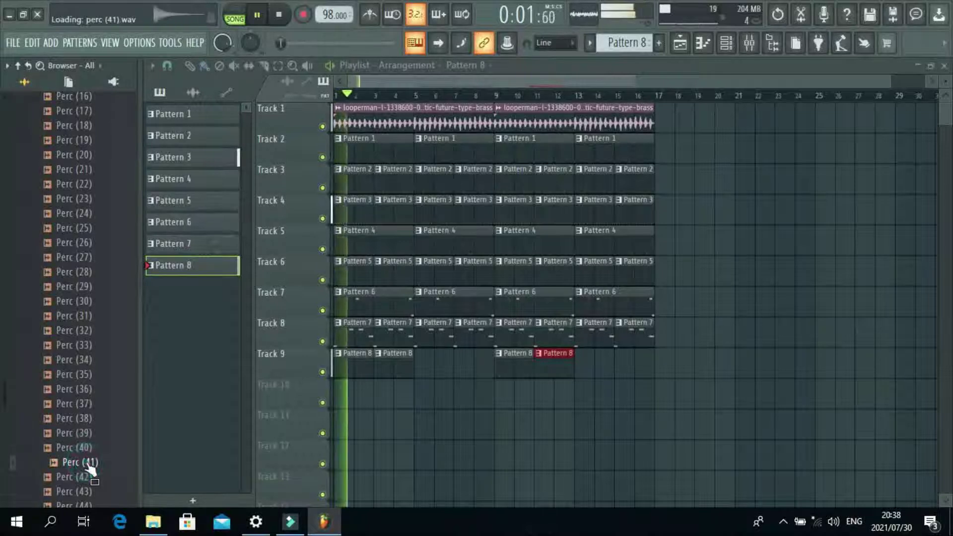
click(87, 477)
click(84, 491)
click(87, 434)
click(85, 447)
click(82, 434)
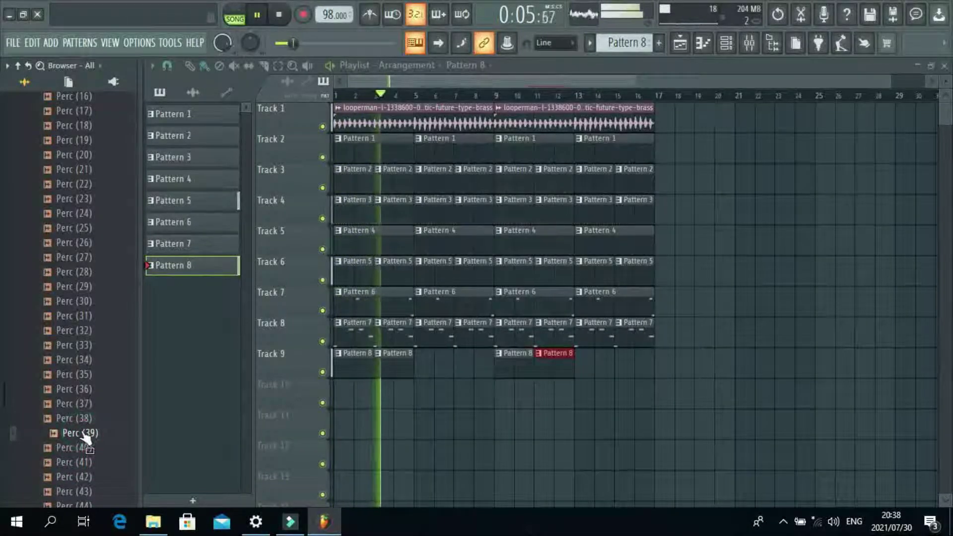
key(space)
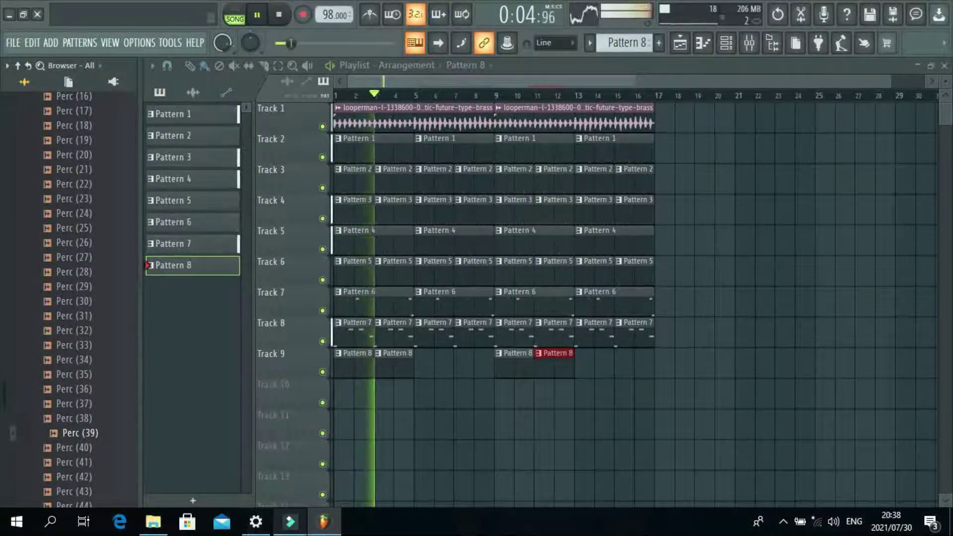
key(space)
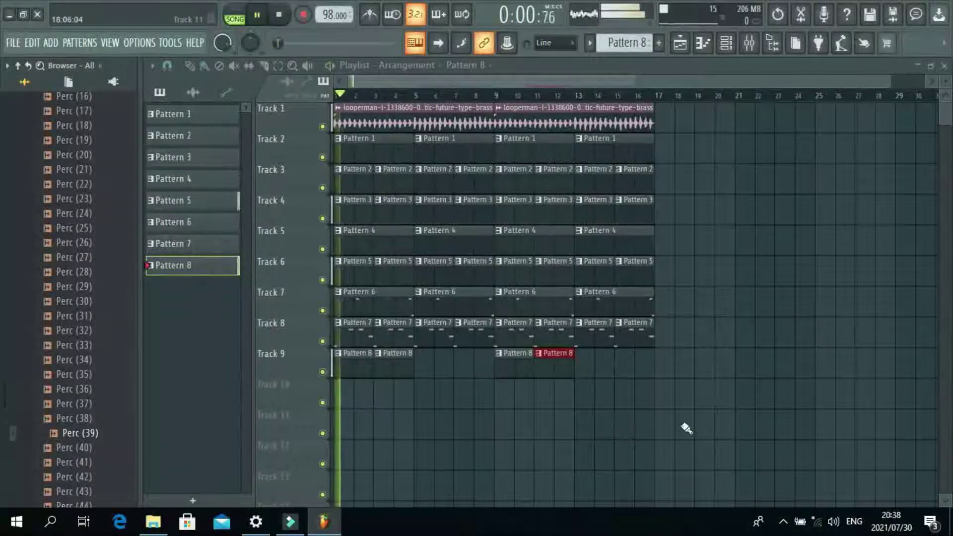
Duplicate all playlist clips so that the copies start at bar 17, and delete the copied Pattern 8 clips on Track 9
drag(694, 429, 240, 71)
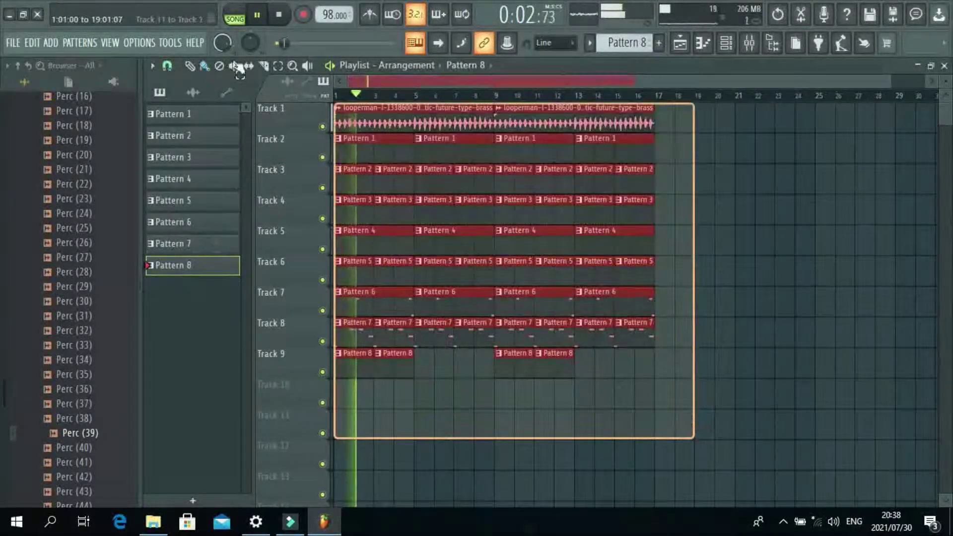
key(ctrl+b)
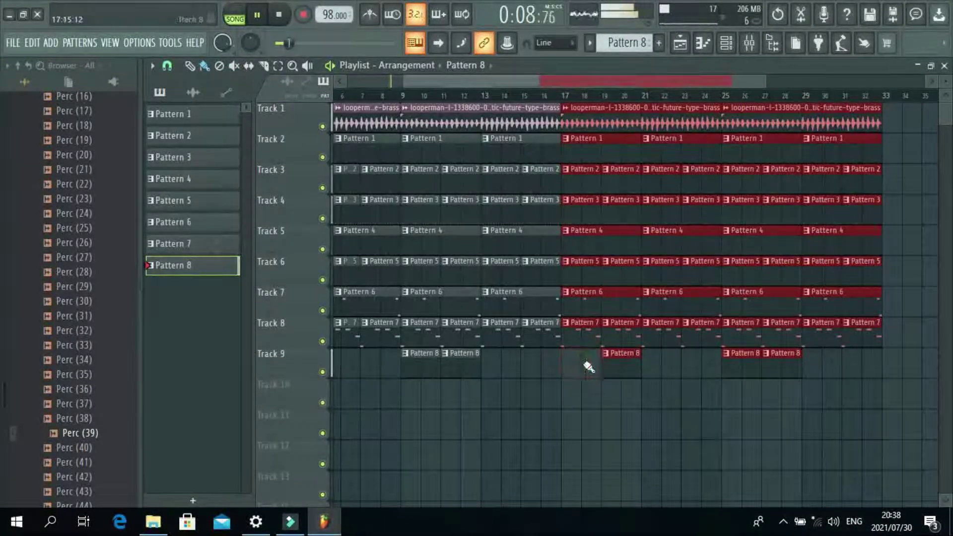
right_click(737, 364)
right_click(780, 366)
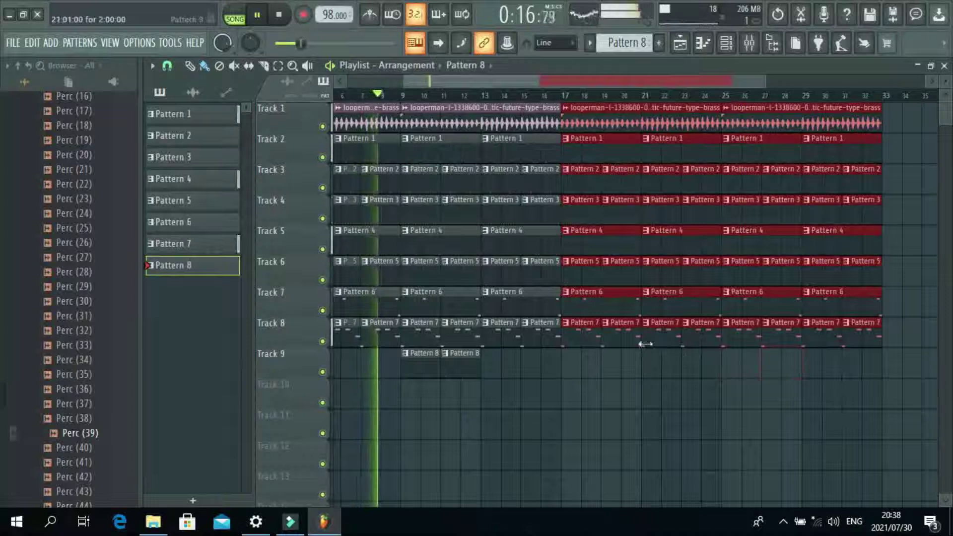
Delete all the copied Pattern 7 clips on Track 8 from bar 17 to the end of the arrangement
right_click(620, 332)
right_click(574, 335)
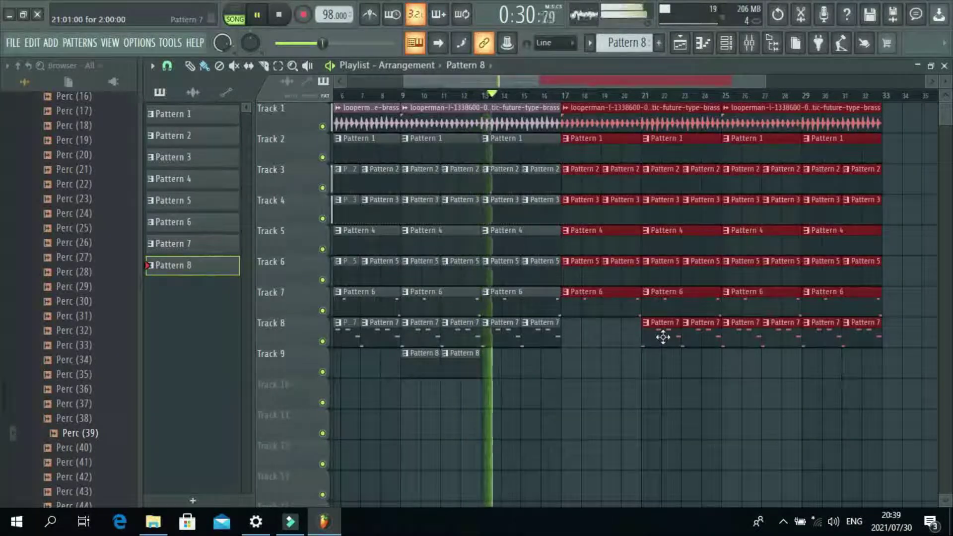
right_click(664, 338)
right_click(687, 337)
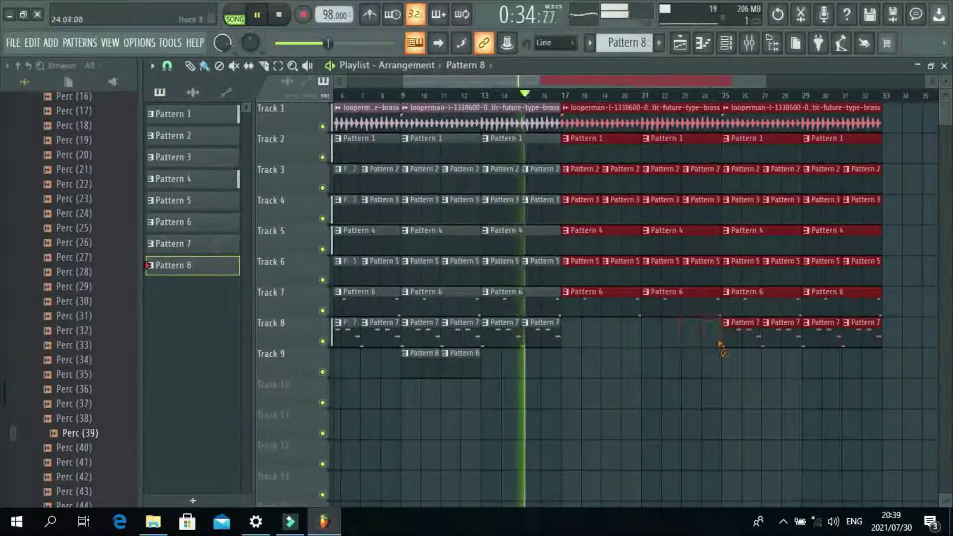
right_click(725, 340)
right_click(767, 345)
right_click(806, 348)
right_click(861, 343)
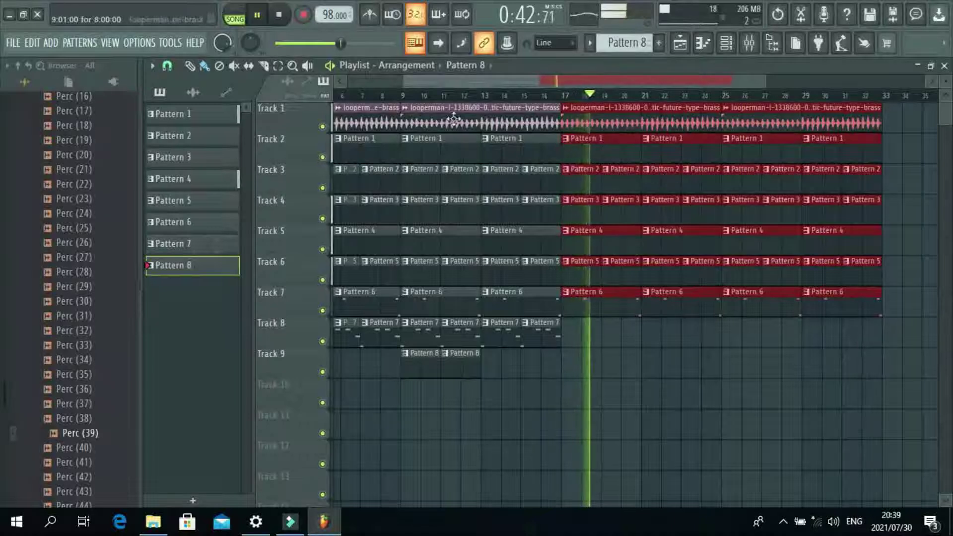
Try removing the Pattern 6 clip on Track 7 and the Pattern 1 clip on Track 2 at bar 29, and restore both
click(272, 68)
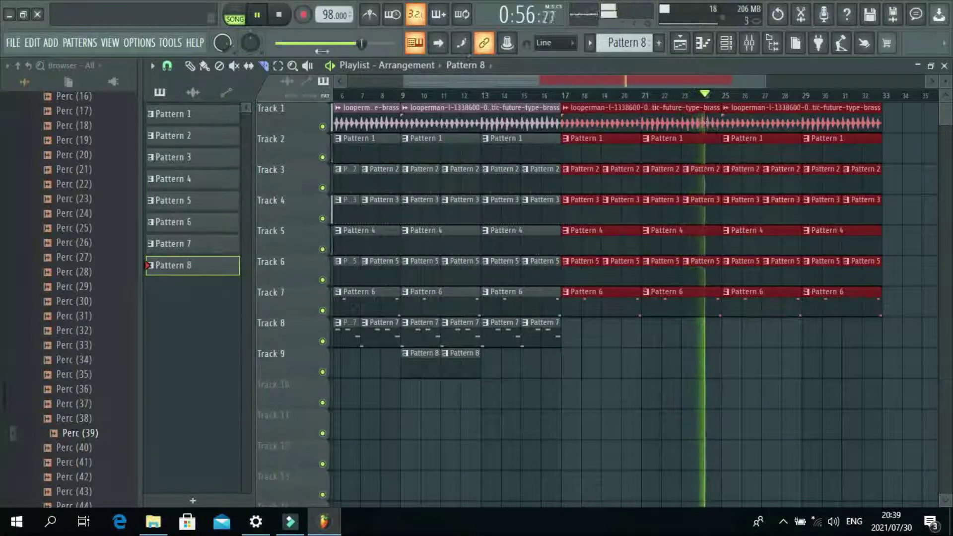
click(192, 66)
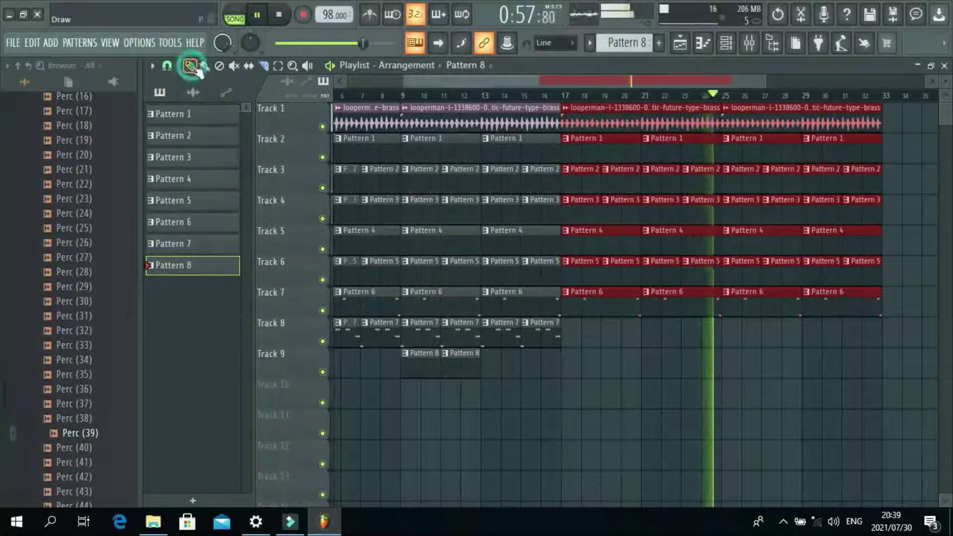
click(764, 81)
drag(781, 86, 839, 141)
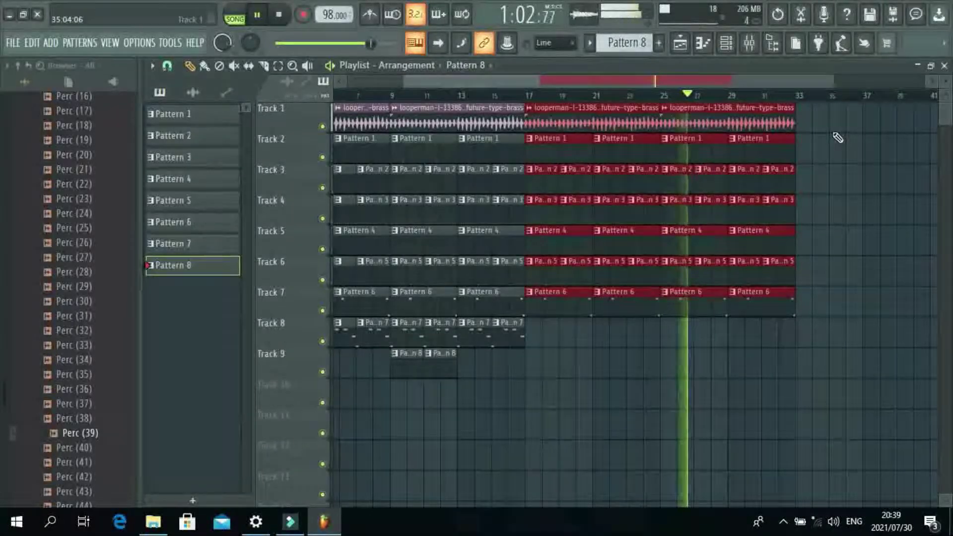
right_click(763, 302)
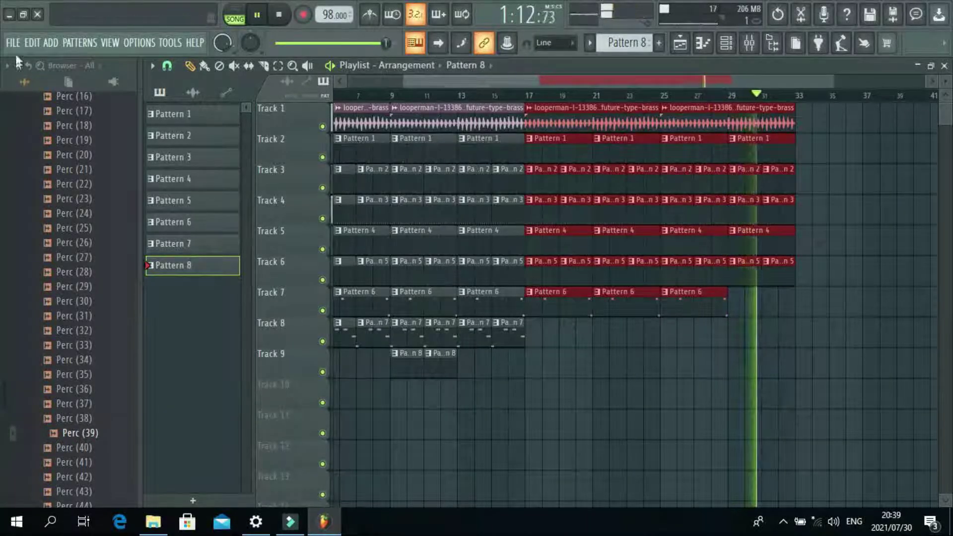
click(712, 153)
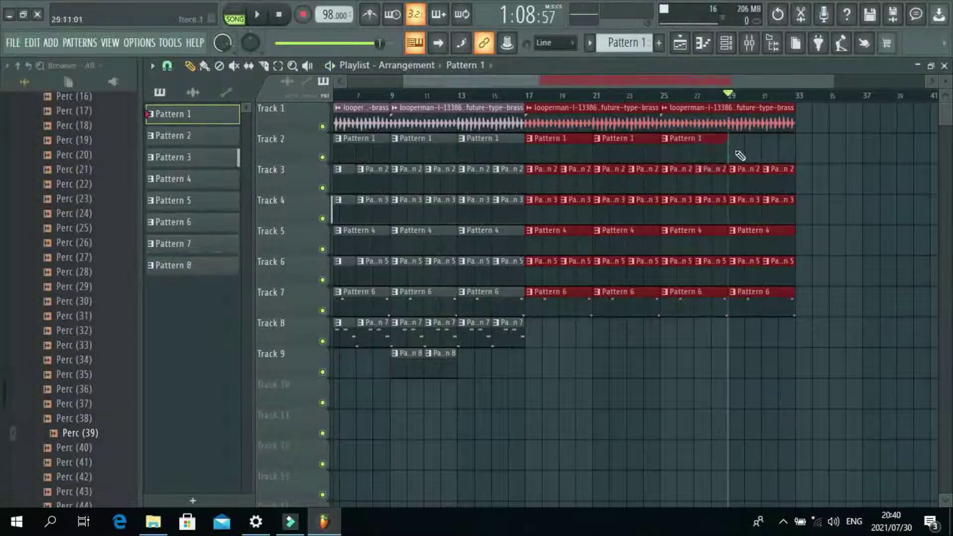
click(735, 150)
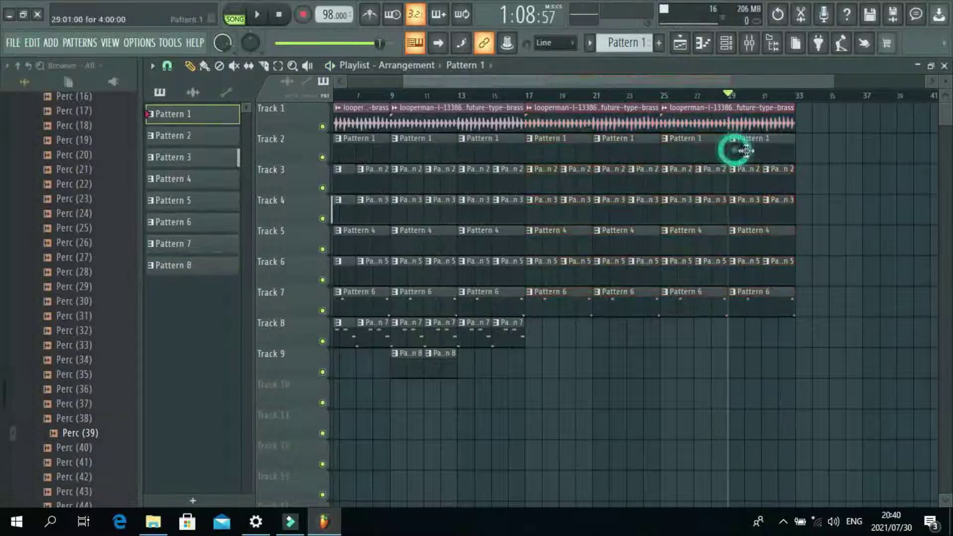
Open the mixer and select all ten channels in the channel rack, from Xpand!2 to Perc (38)
click(748, 44)
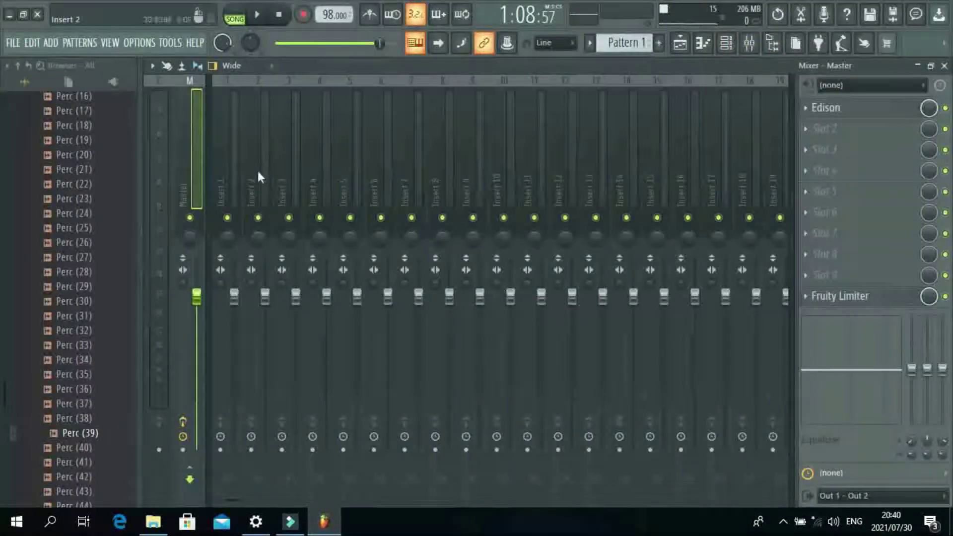
click(728, 45)
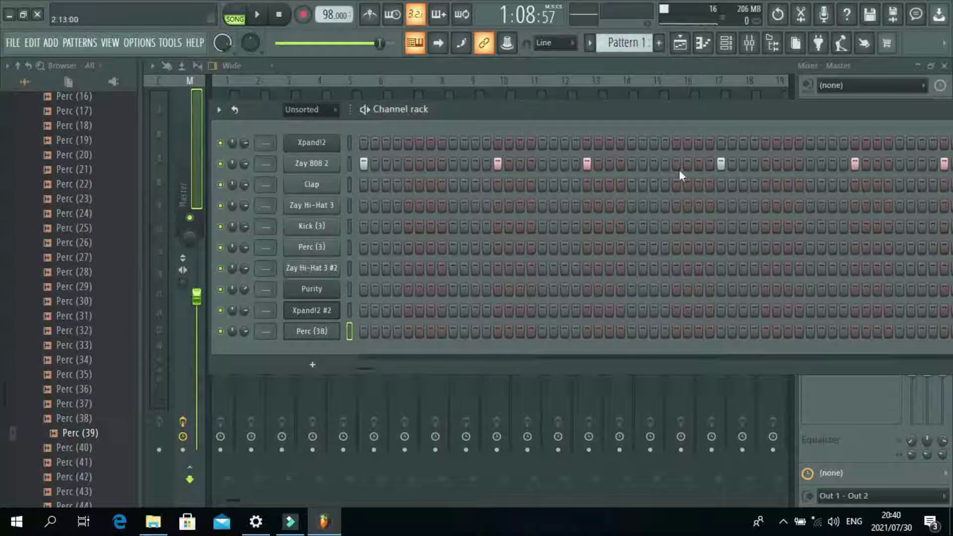
drag(612, 108, 579, 98)
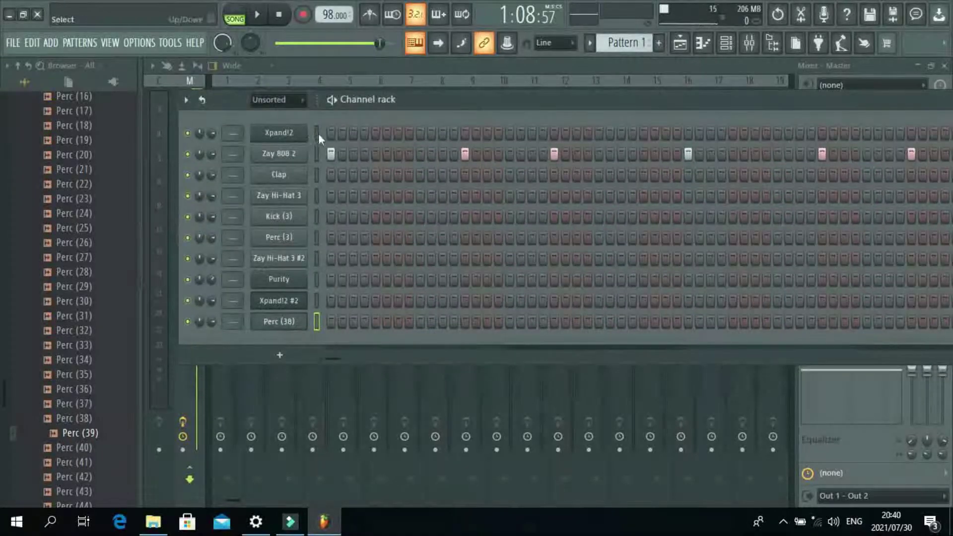
drag(317, 134, 312, 286)
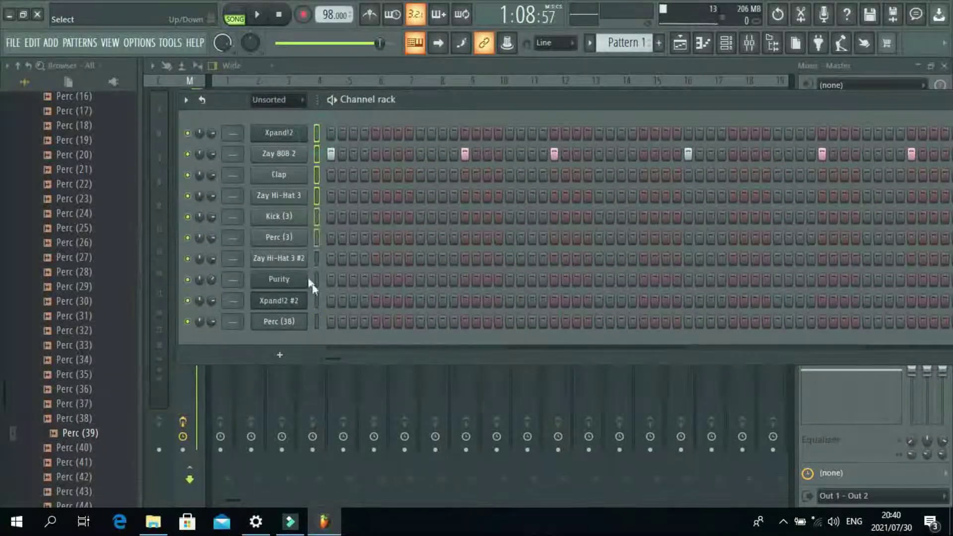
drag(493, 104, 739, 187)
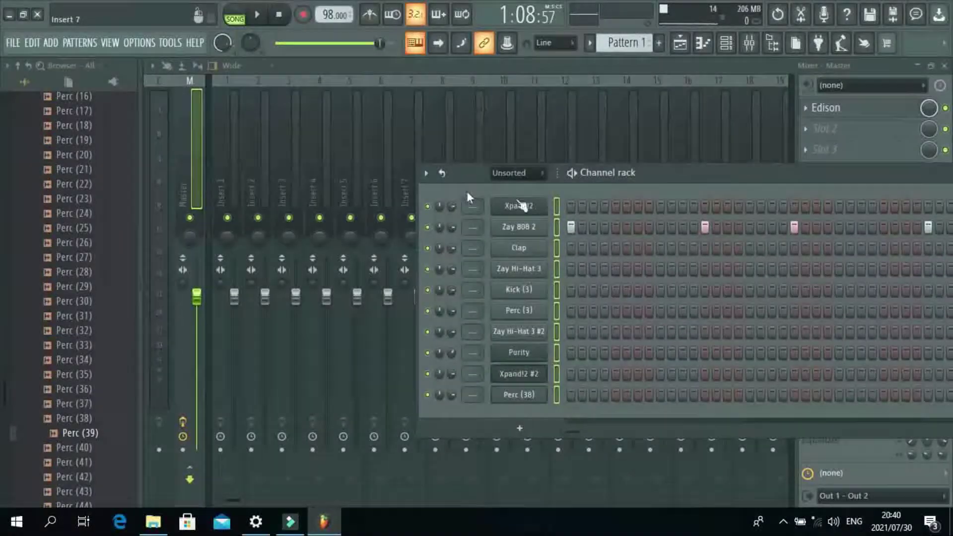
click(561, 201)
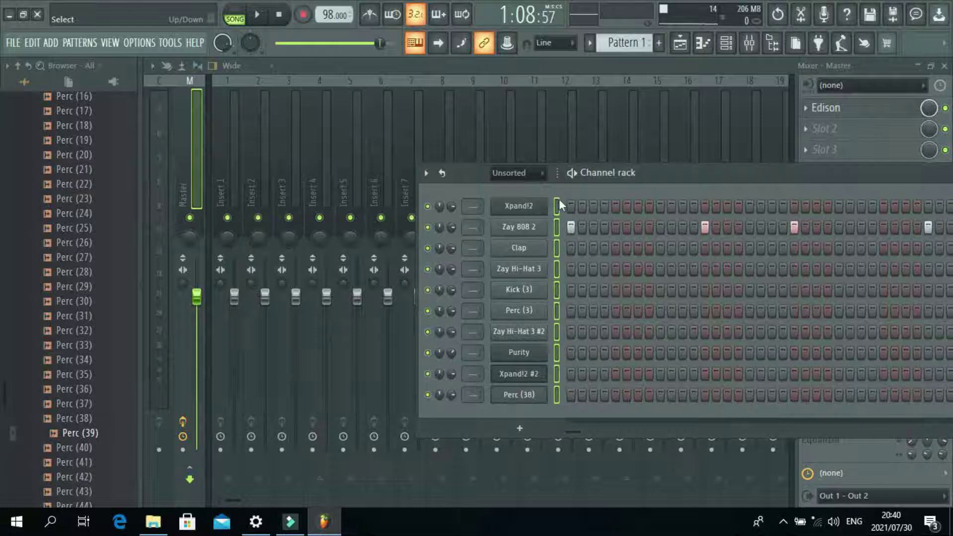
Route the selected channels to consecutive mixer tracks starting from Insert 1
click(237, 169)
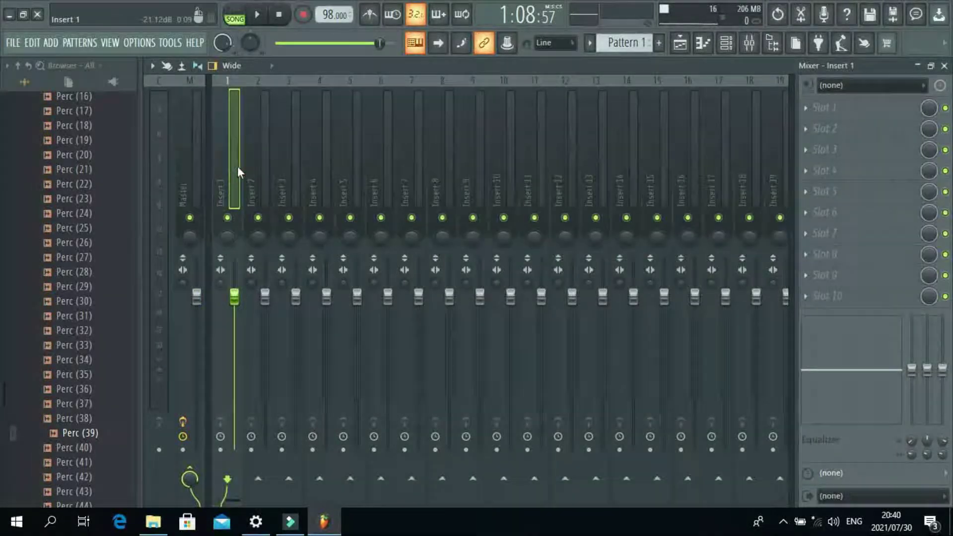
right_click(238, 169)
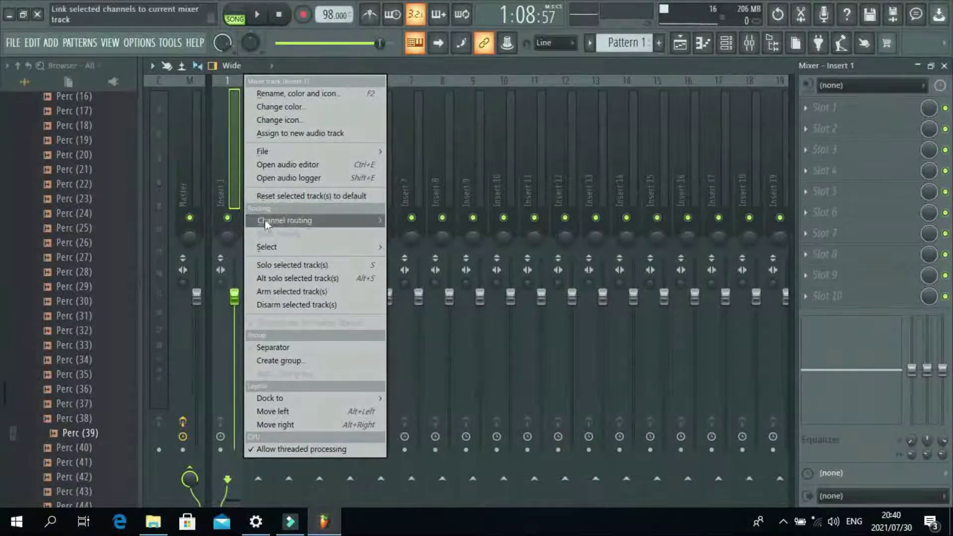
mouse_move(266, 222)
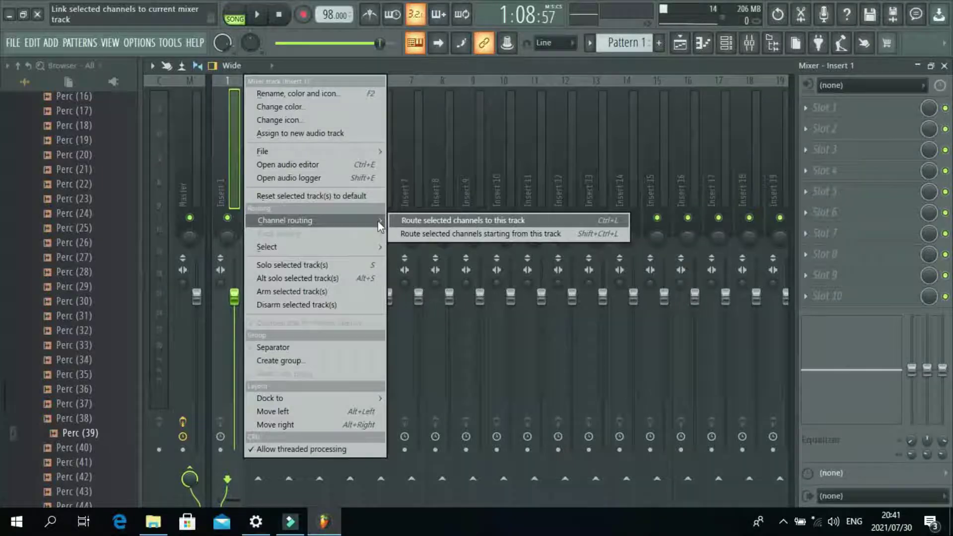
click(402, 232)
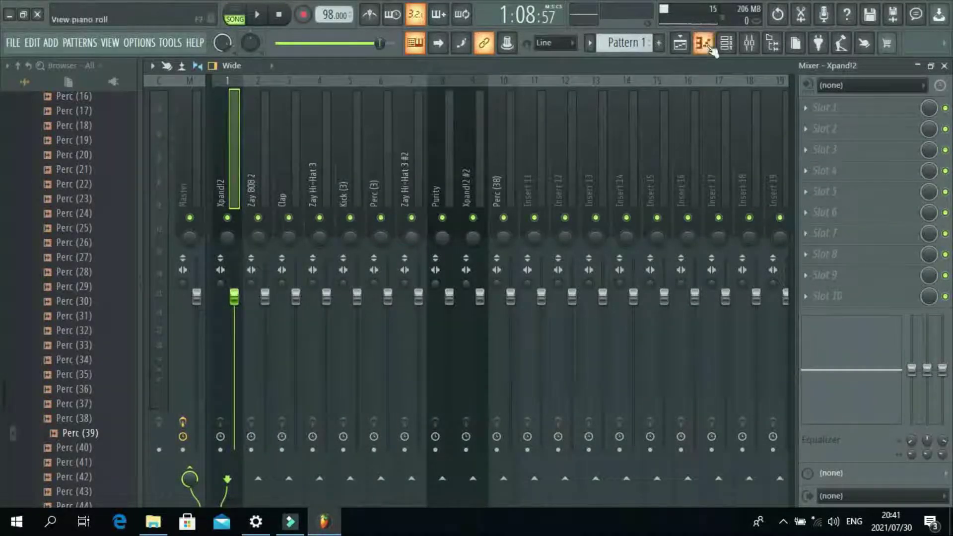
Check the channels' mixer track assignments in the channel rack and play the song while watching the mixer levels
click(727, 45)
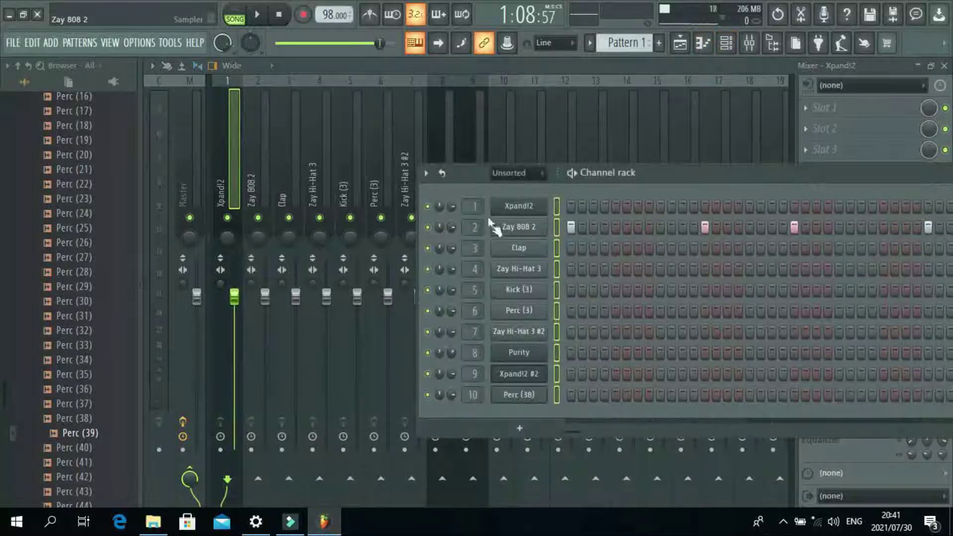
click(480, 129)
click(436, 164)
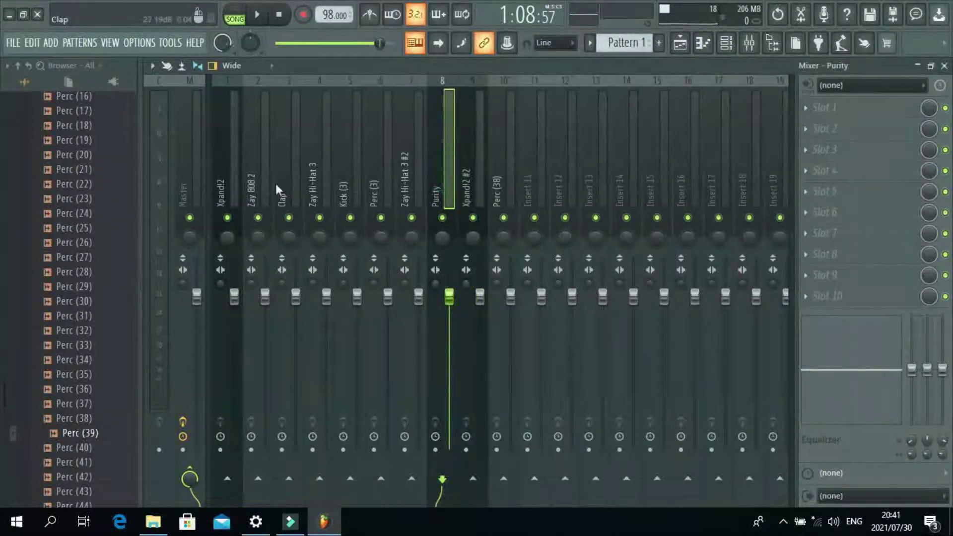
key(space)
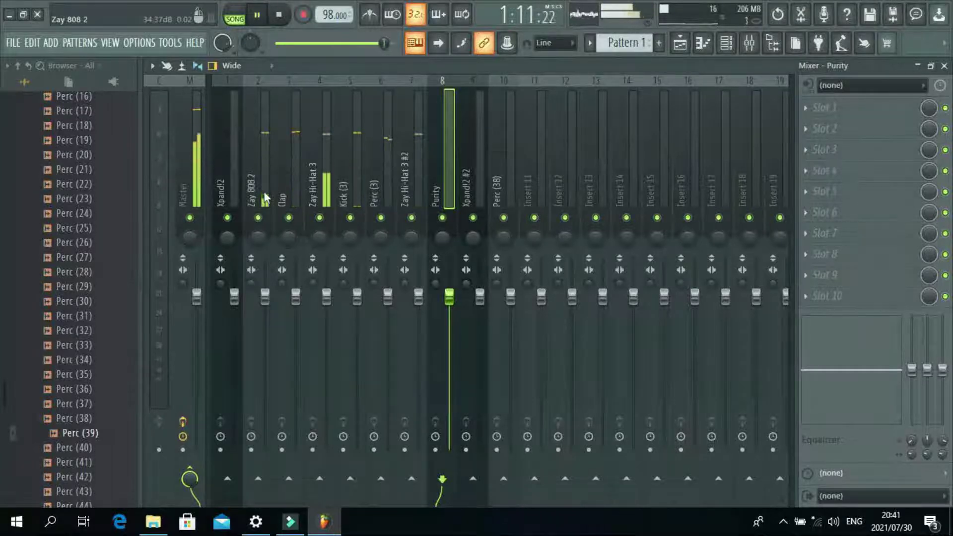
Stop playback and select bars 25 to 33 of the playlist as the playback range
click(681, 49)
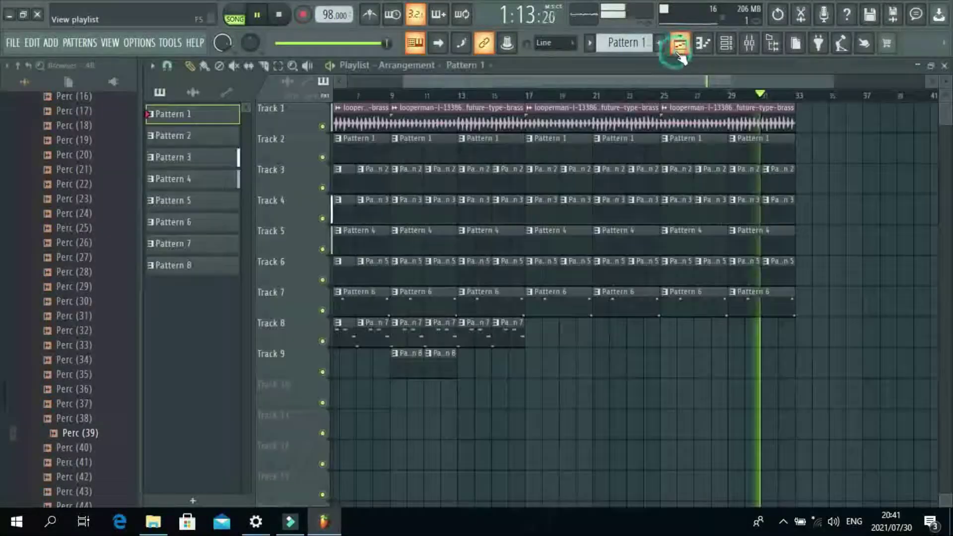
key(space)
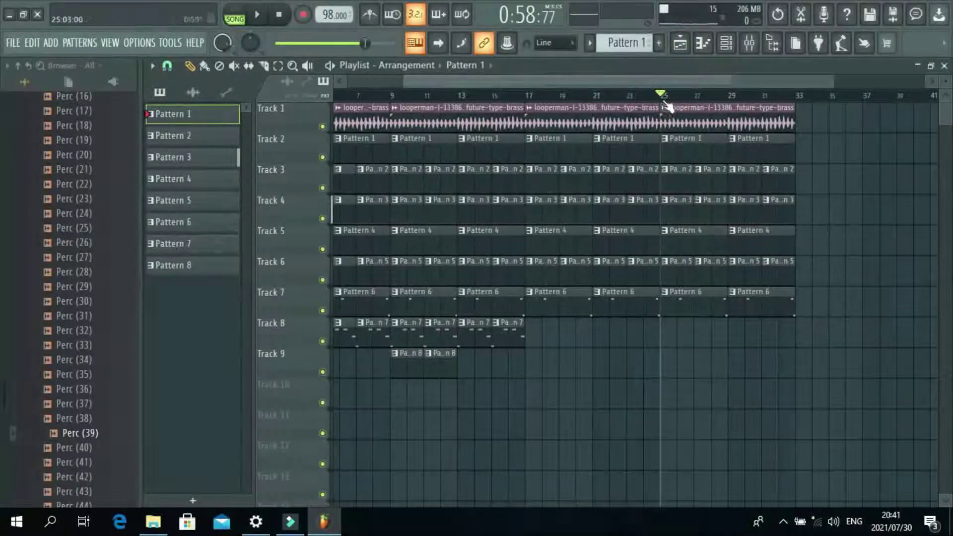
drag(683, 103, 785, 124)
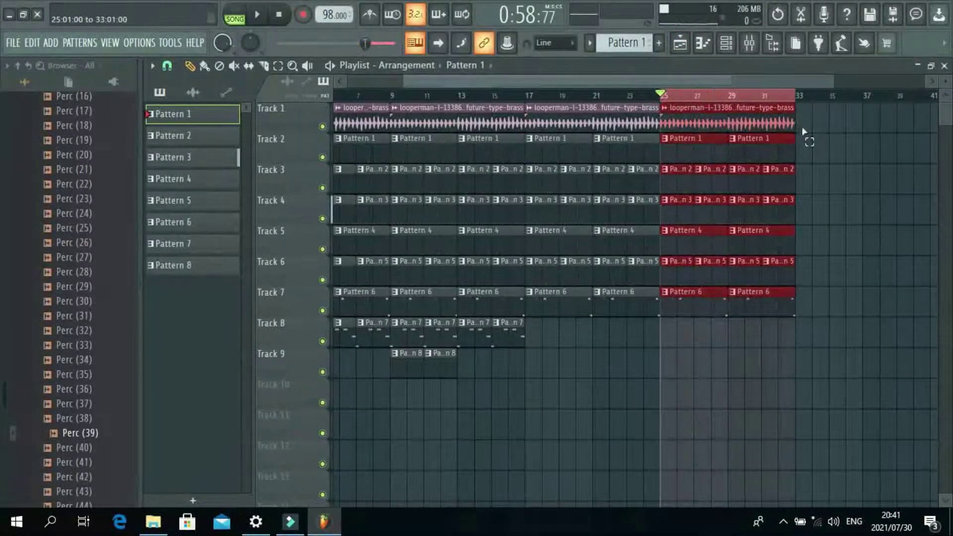
Load Gross Beat into effect slot 2 of the Master mixer track
click(750, 43)
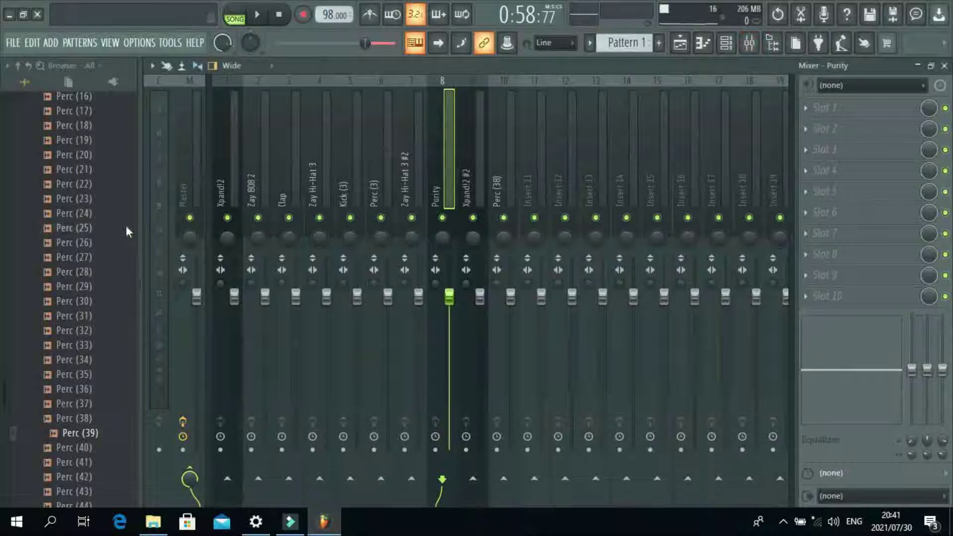
click(191, 185)
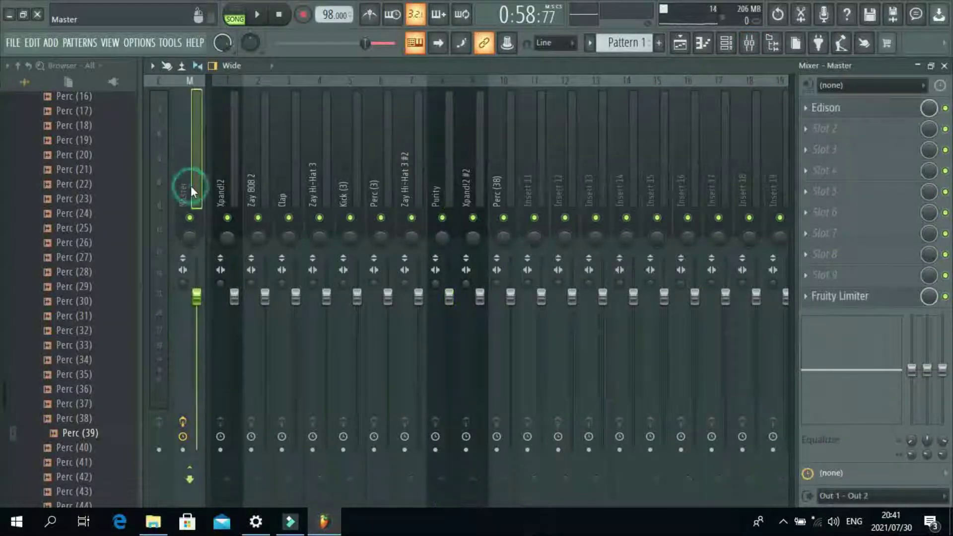
click(807, 131)
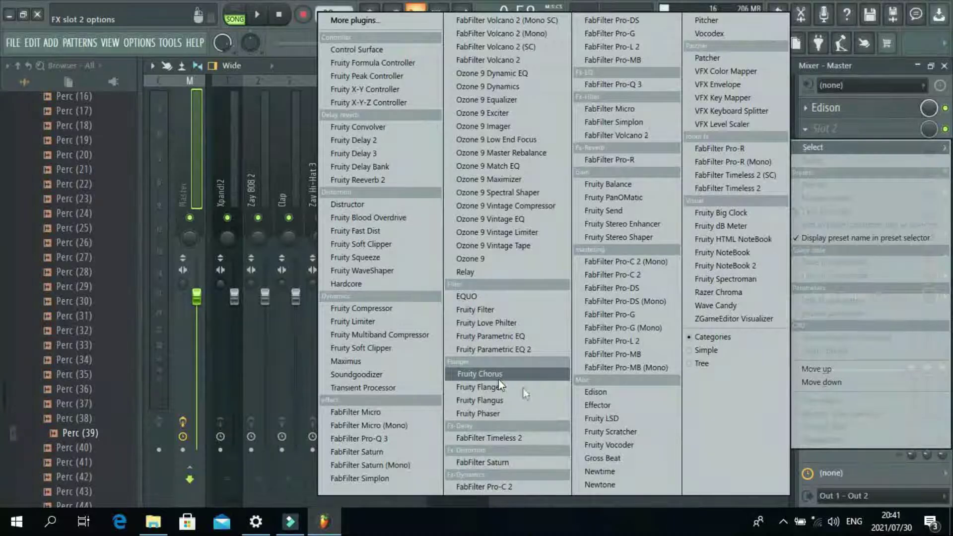
click(622, 457)
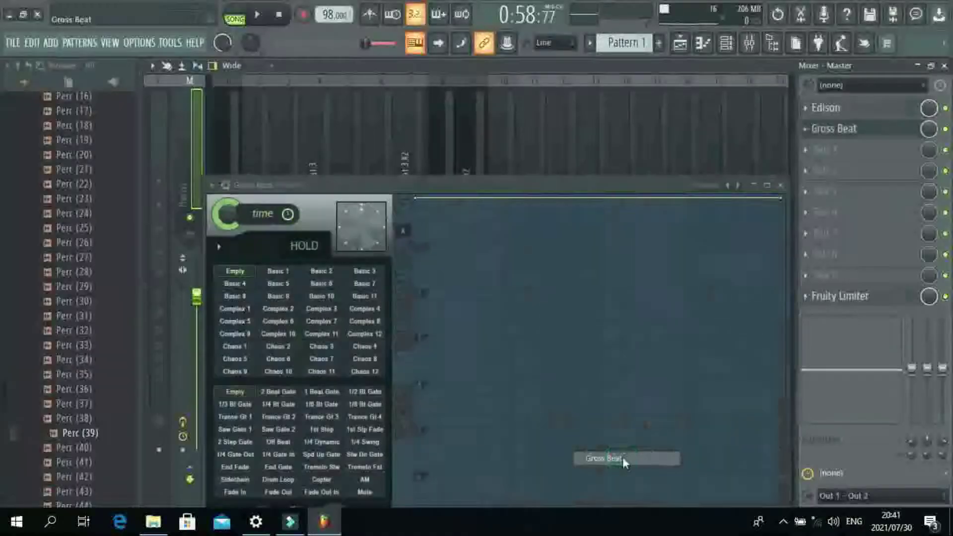
Load the Momentary preset in Gross Beat
right_click(739, 187)
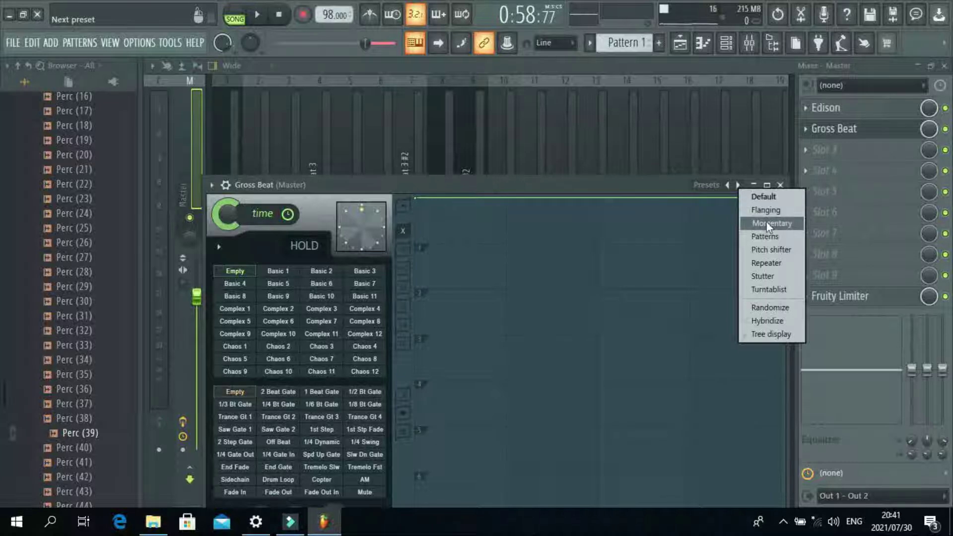
click(669, 190)
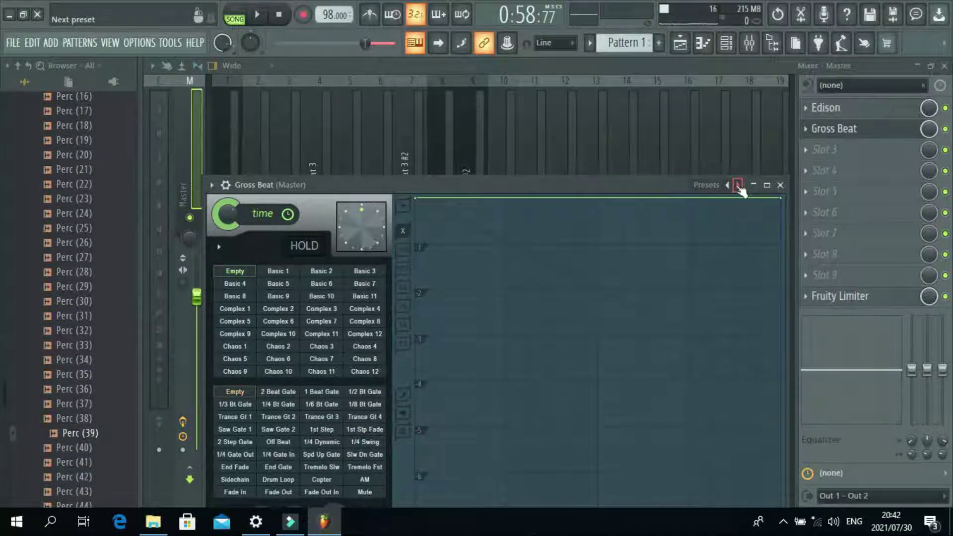
right_click(738, 186)
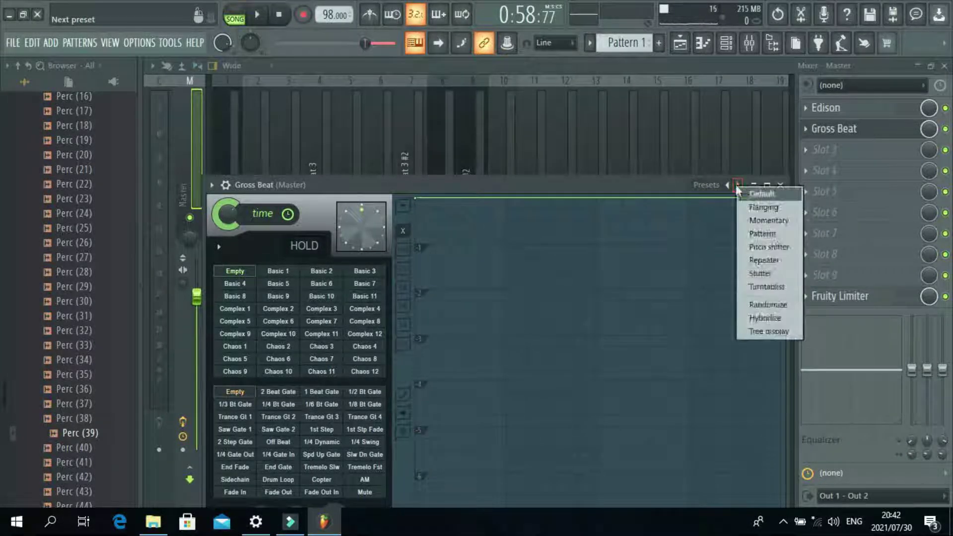
click(756, 220)
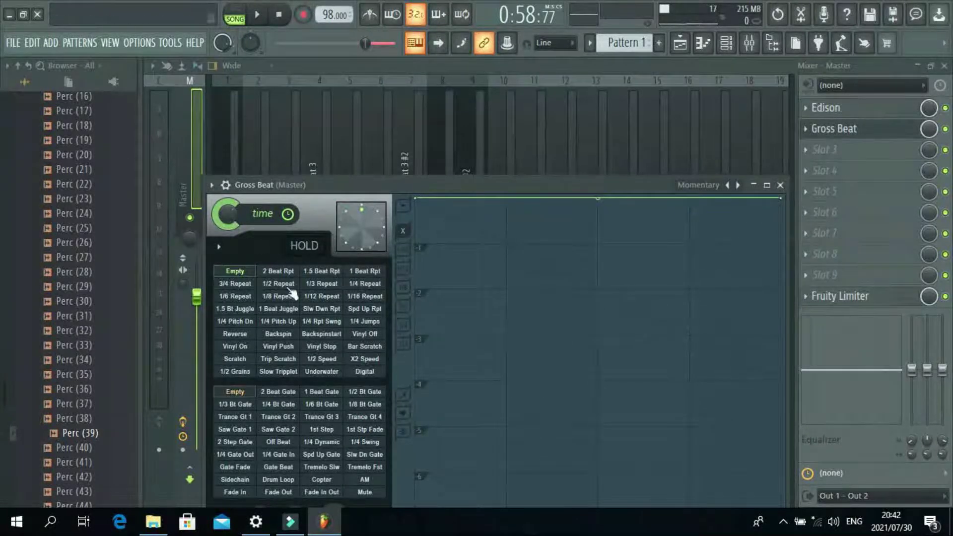
Audition the 1/2 Speed time effect over the selected bars and switch Gross Beat to Slow Tripplet
click(325, 363)
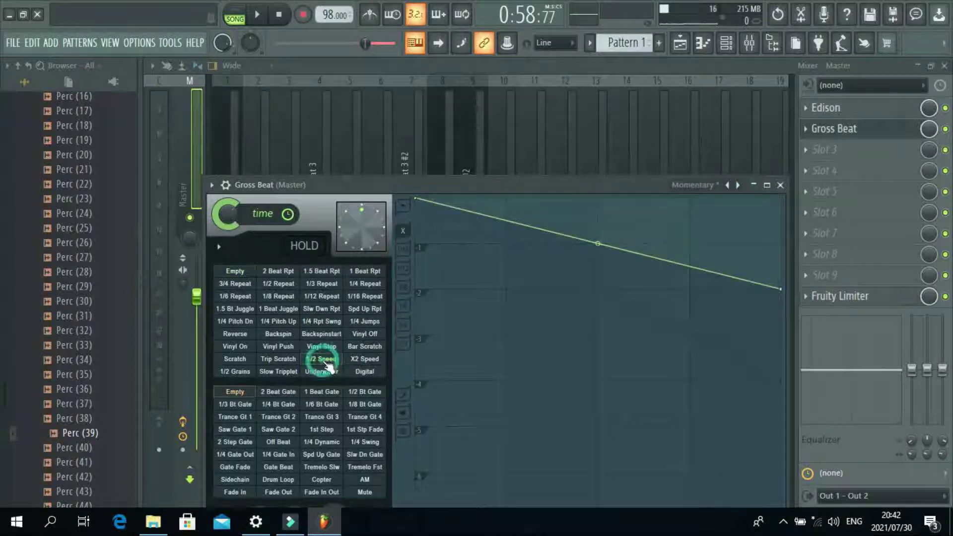
key(space)
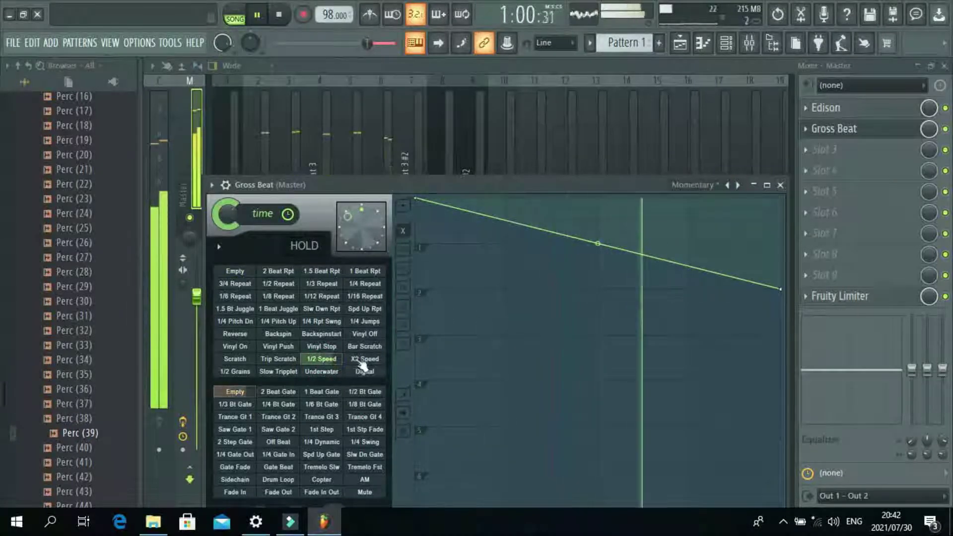
click(281, 373)
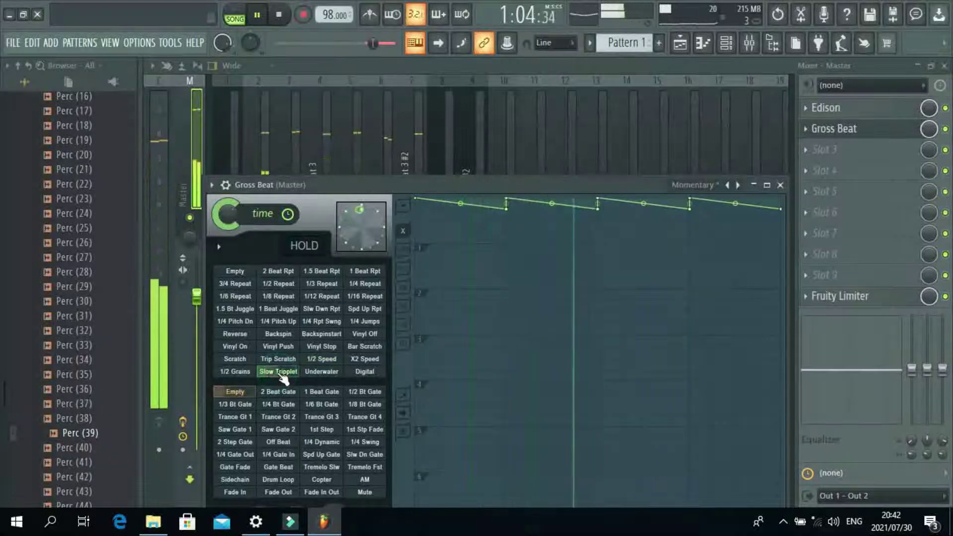
key(space)
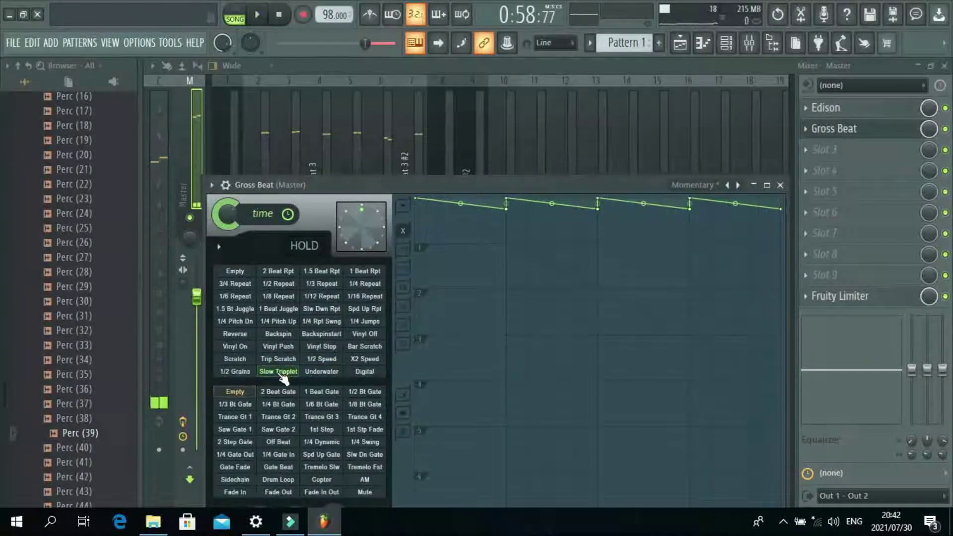
Close the Gross Beat window, turn the effect off on the Master track and play the selected bars
key(Escape)
click(946, 129)
key(space)
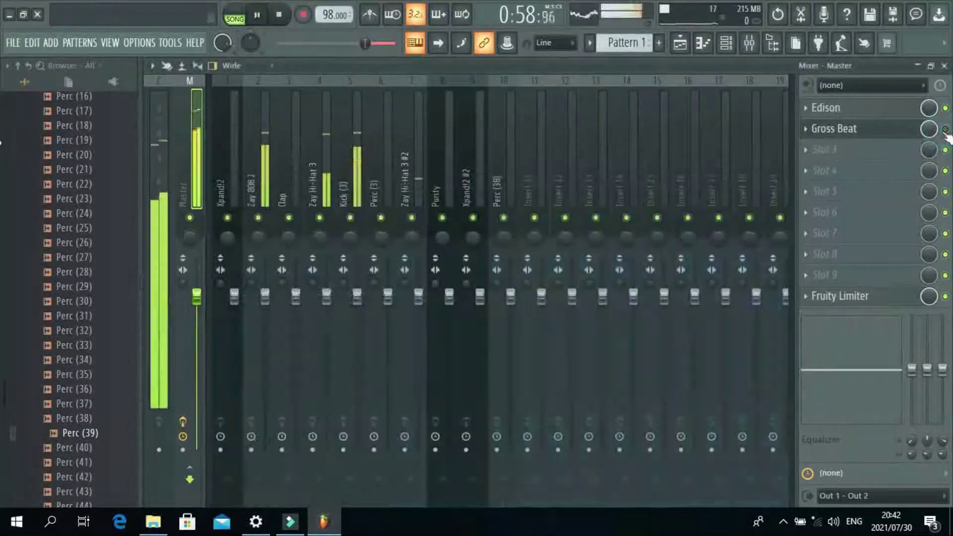
Close the mixer and Gross Beat windows, then play from bar 25, comparing the section with Track 2 muted and unmuted
click(946, 66)
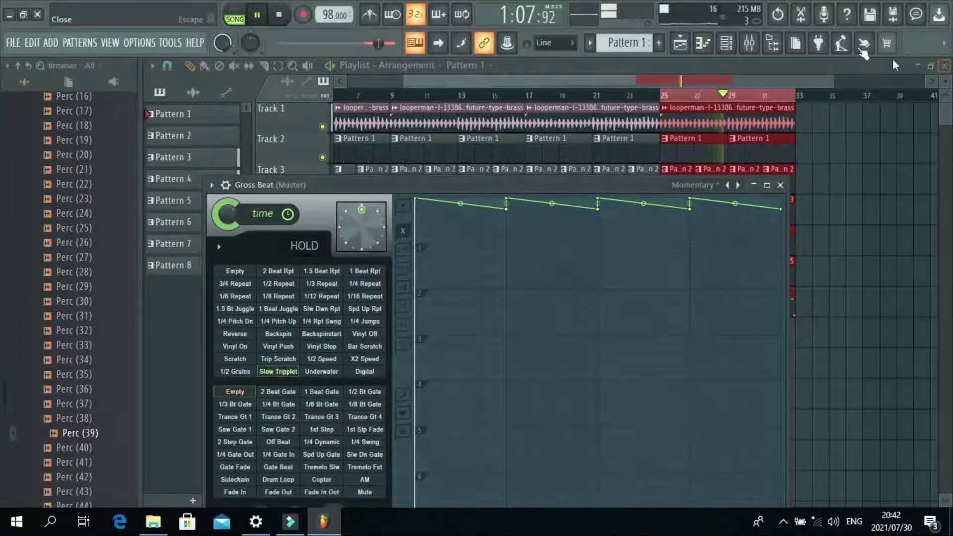
click(669, 97)
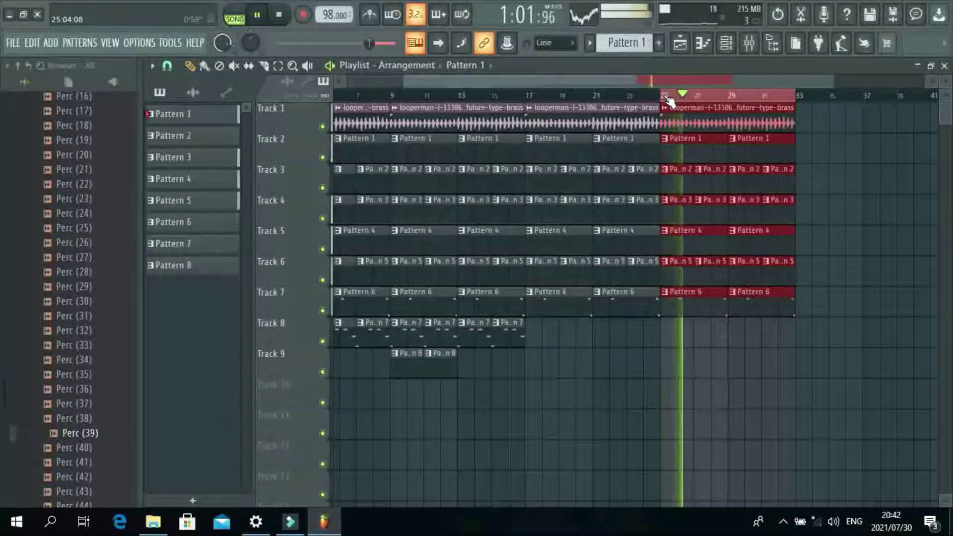
click(323, 157)
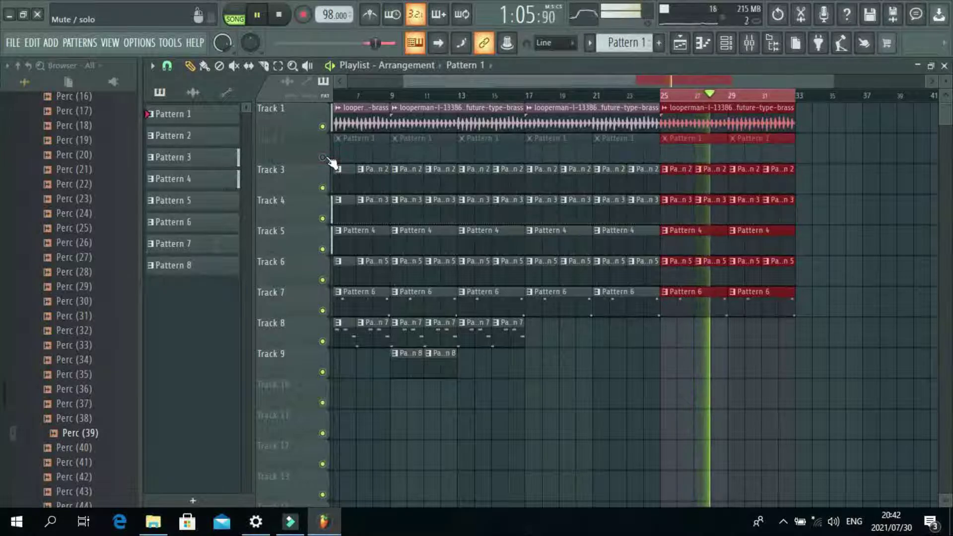
click(323, 157)
key(space)
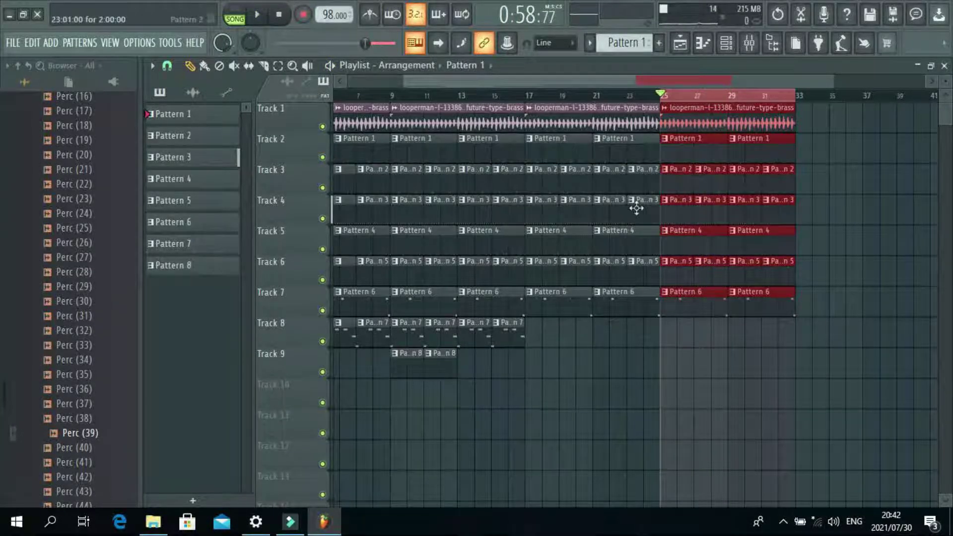
Delete the Pattern 1 clips on Track 2 and the Pattern 2 clips on Track 3 from bar 25 onward
right_click(686, 153)
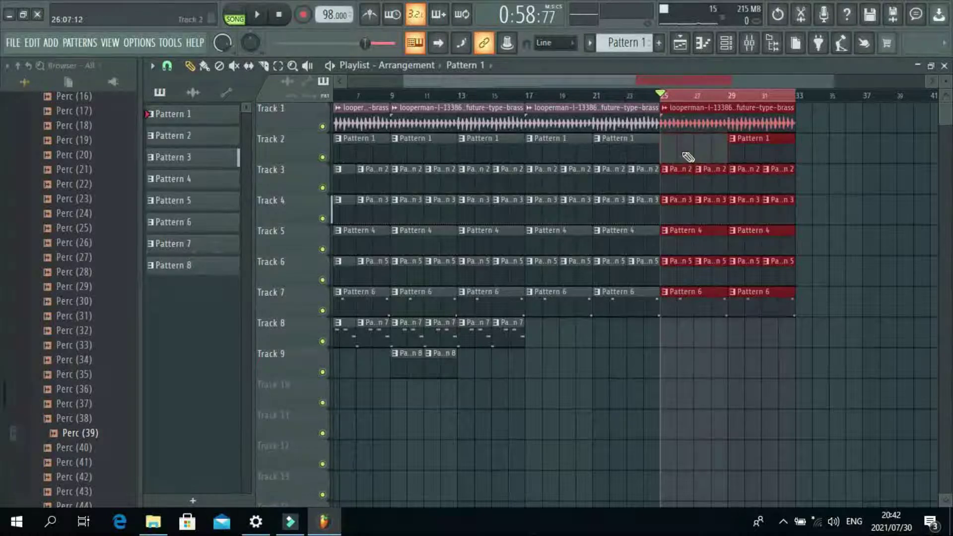
right_click(680, 173)
right_click(714, 179)
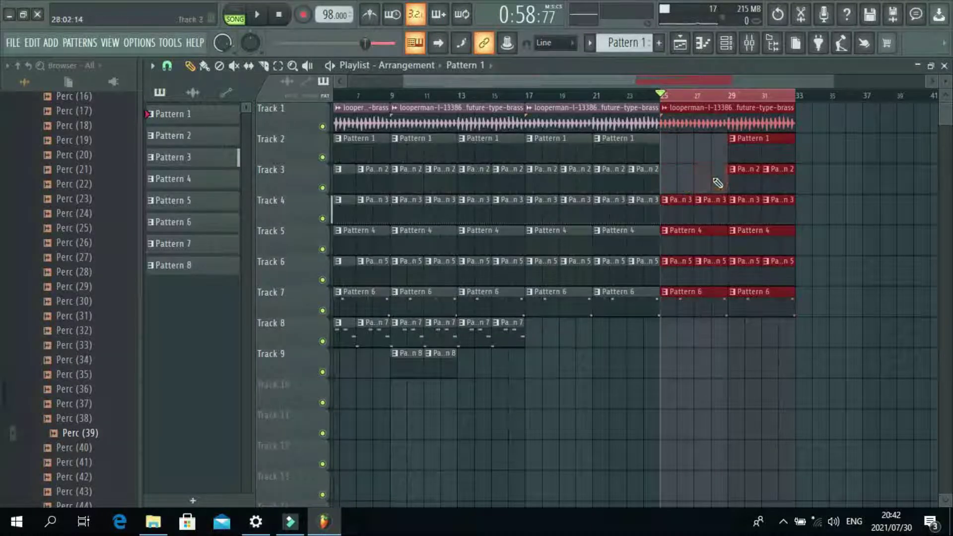
right_click(746, 178)
right_click(771, 185)
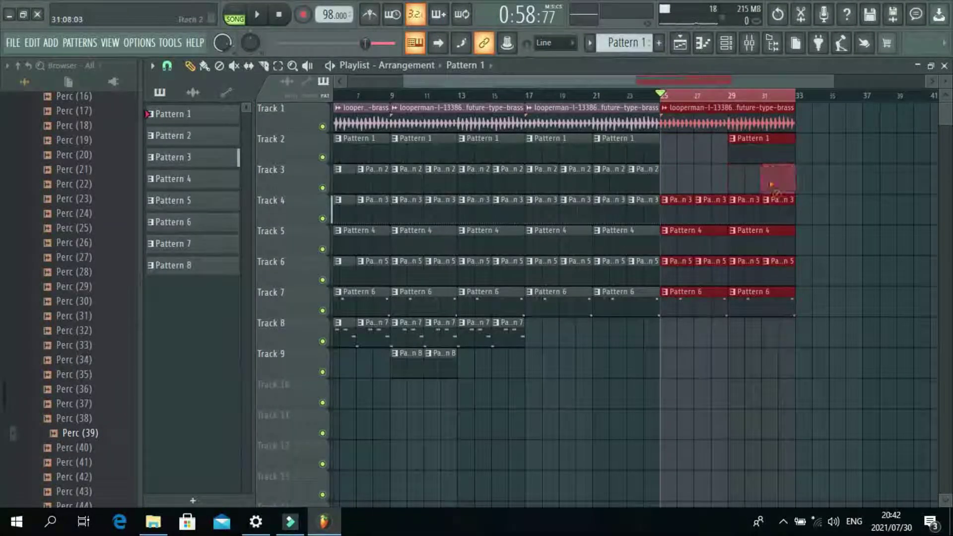
right_click(756, 152)
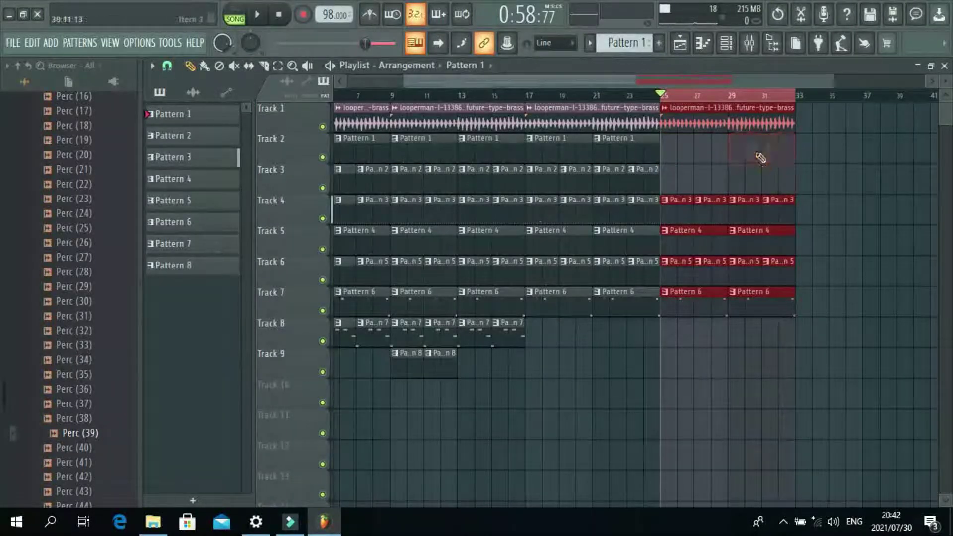
Place four consecutive Pattern 8 clips on Track 9 to fill bars 25 to 32
click(436, 372)
click(666, 362)
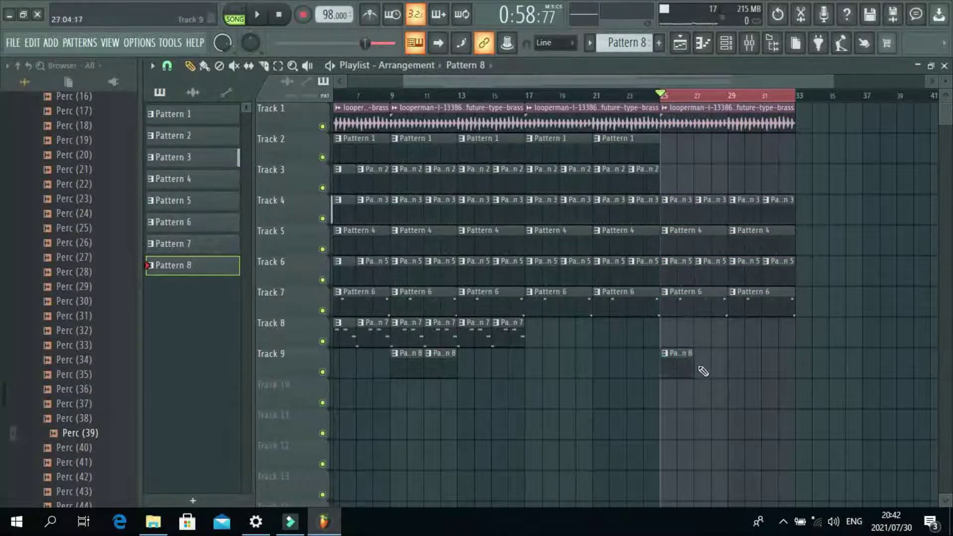
click(701, 367)
click(731, 366)
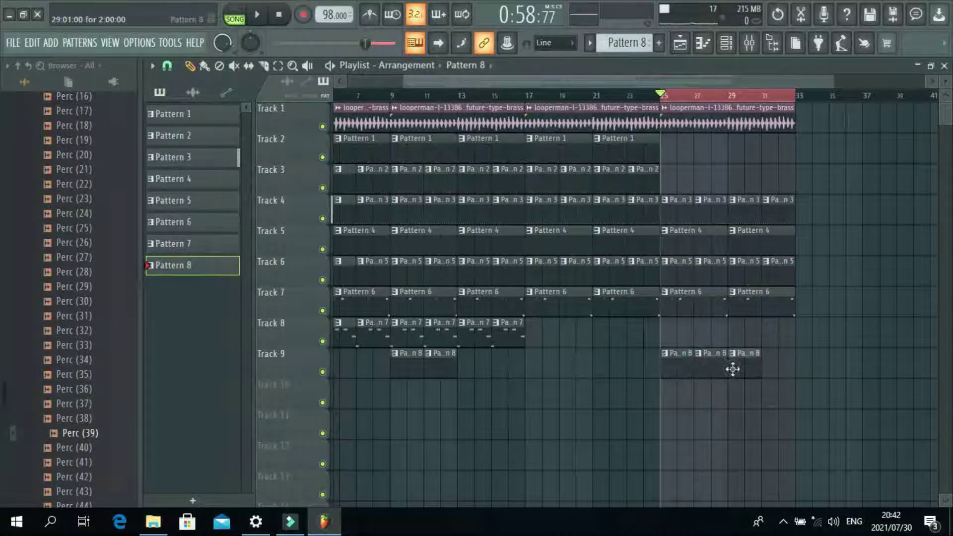
click(779, 370)
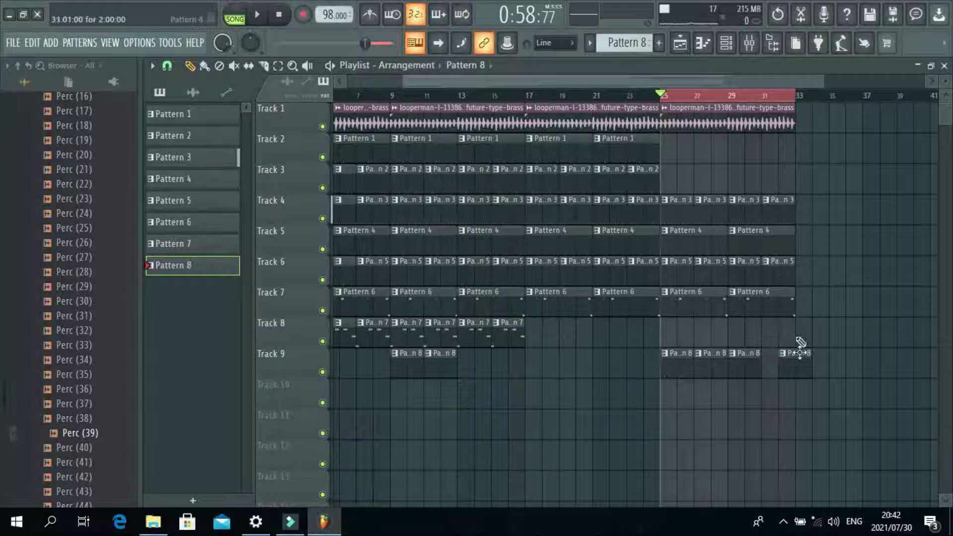
drag(798, 362, 785, 365)
Play the section from bar 25 several times to check how it sounds with the Pattern 8 clips
key(space)
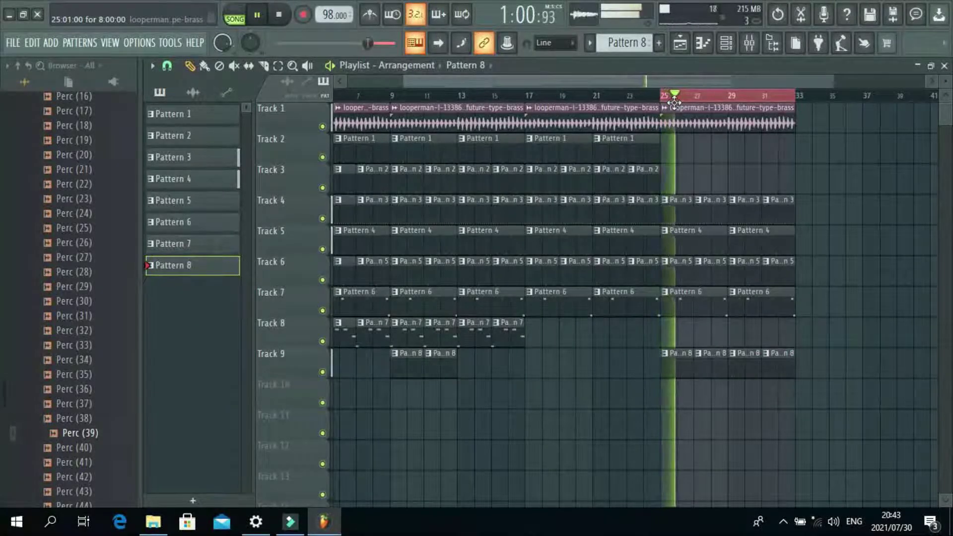
key(space)
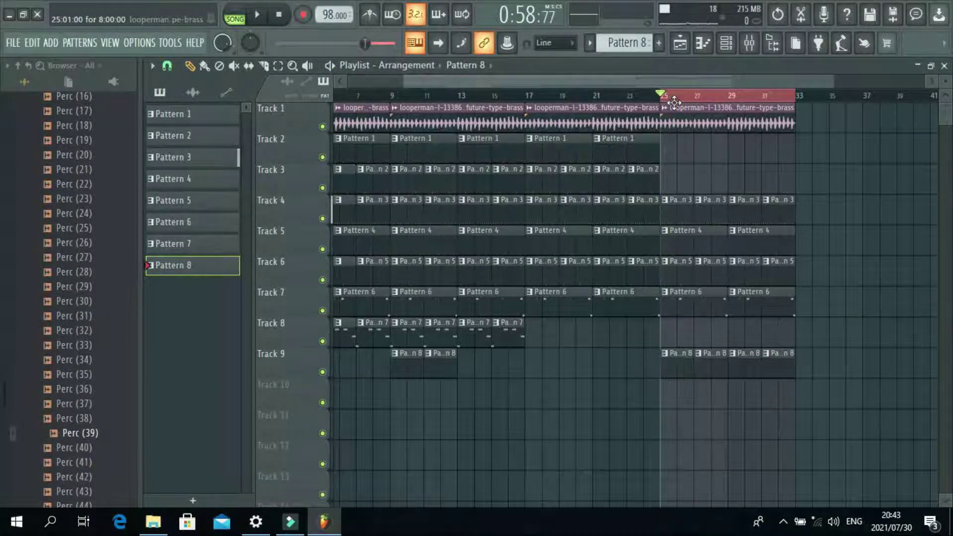
key(space)
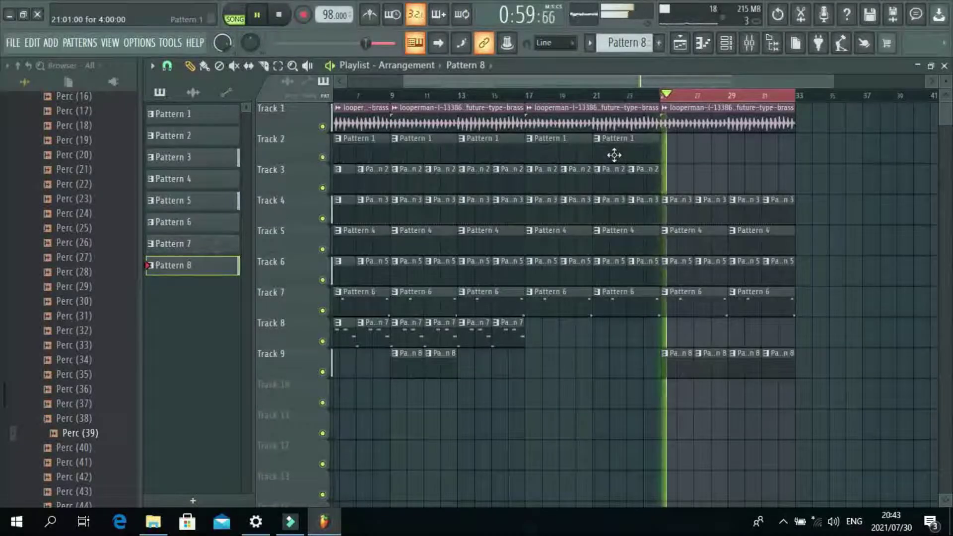
key(space)
key(space)
key(space)
Refill bars 25 to 32 on Track 3 with four consecutive Pattern 2 clips
click(651, 189)
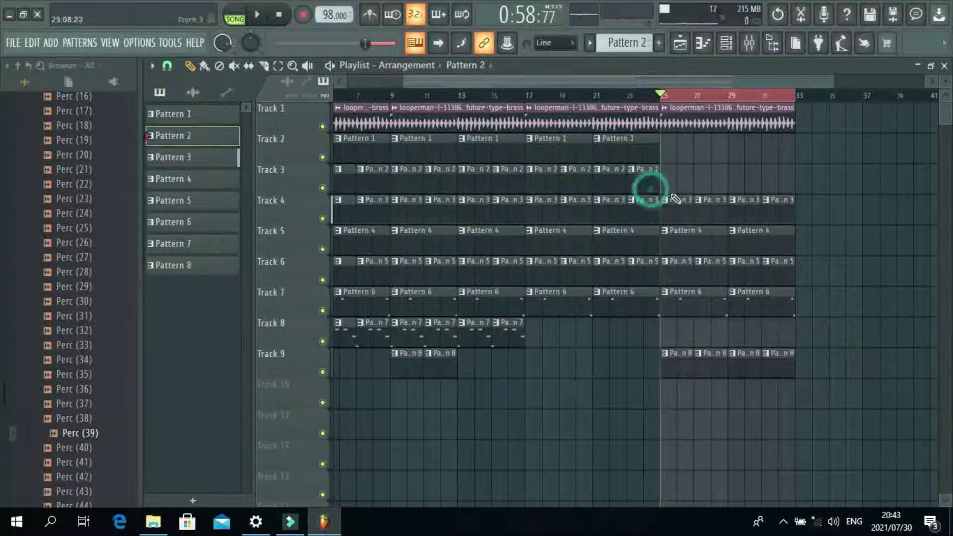
click(678, 192)
click(694, 190)
click(699, 188)
click(734, 185)
click(768, 185)
Delete both Pattern 4 clips on Track 5 from bar 25 onward, clear the time selection and play the section from bar 25
right_click(702, 236)
key(space)
right_click(752, 246)
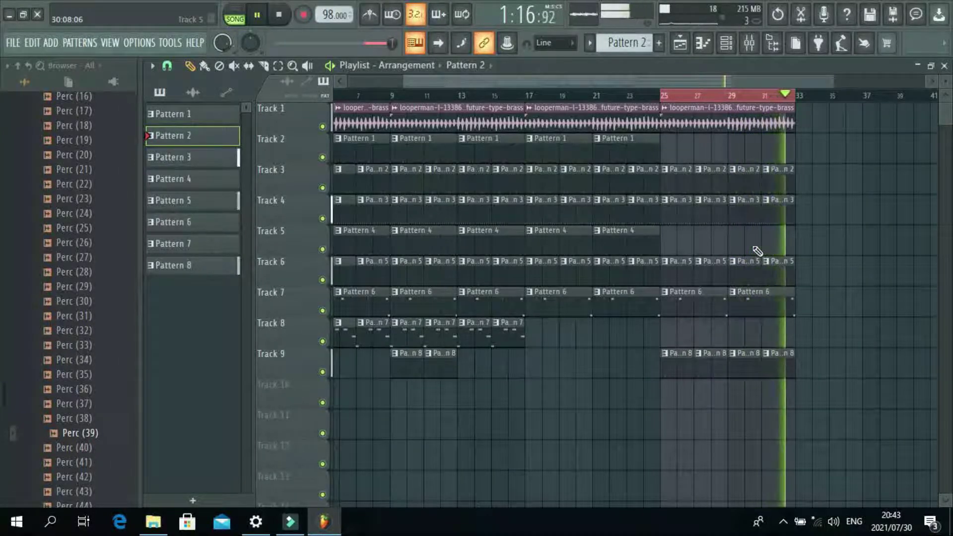
click(678, 97)
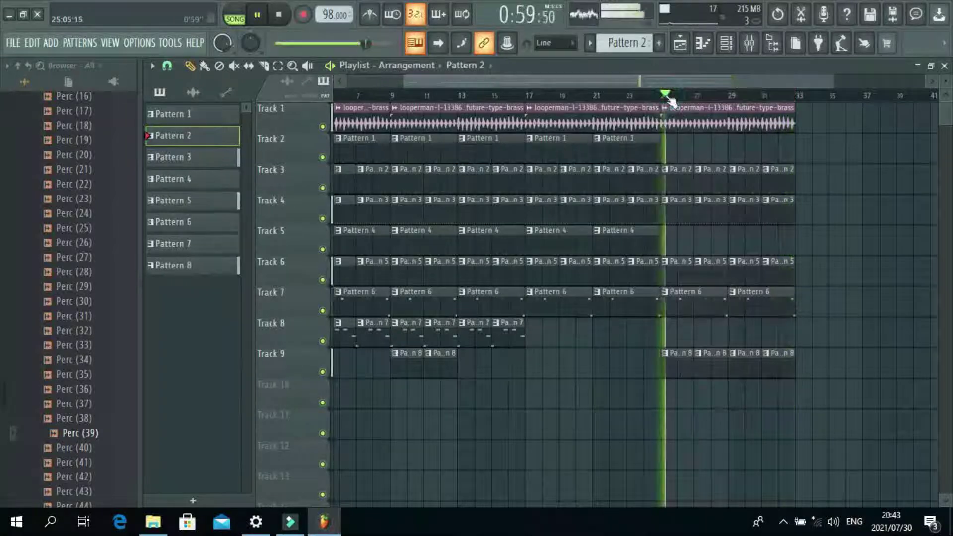
key(space)
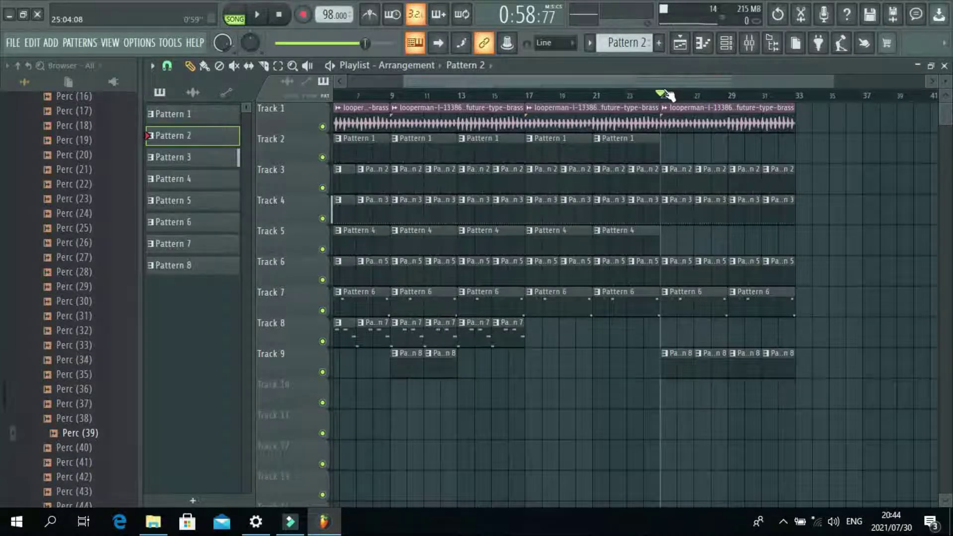
Play the arrangement from the beginning with all bars in view, stop playback and save the project
drag(669, 96, 145, 127)
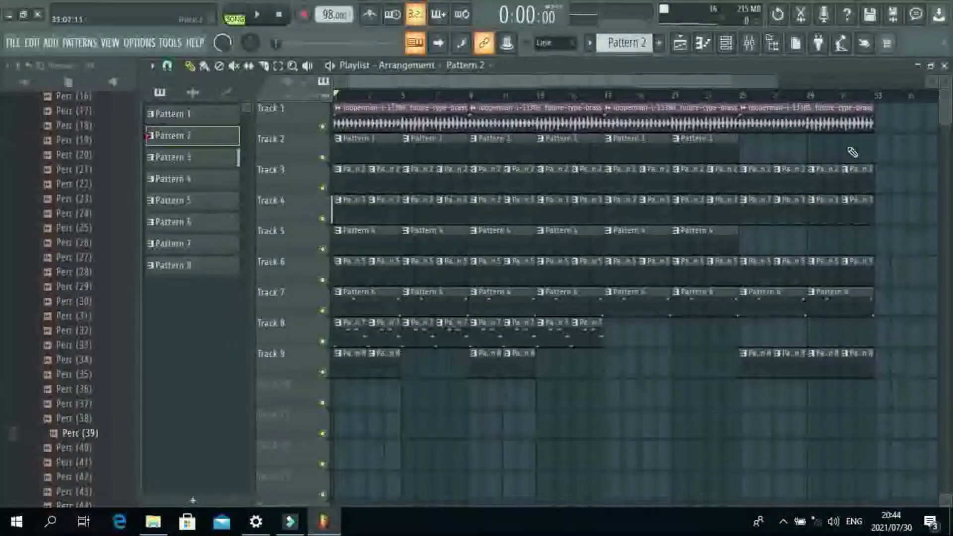
drag(778, 83, 769, 79)
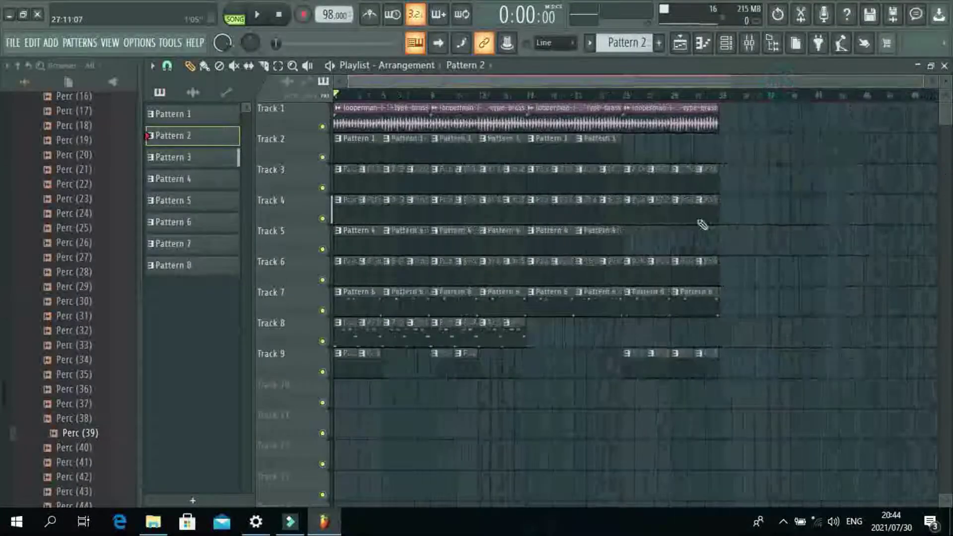
click(263, 22)
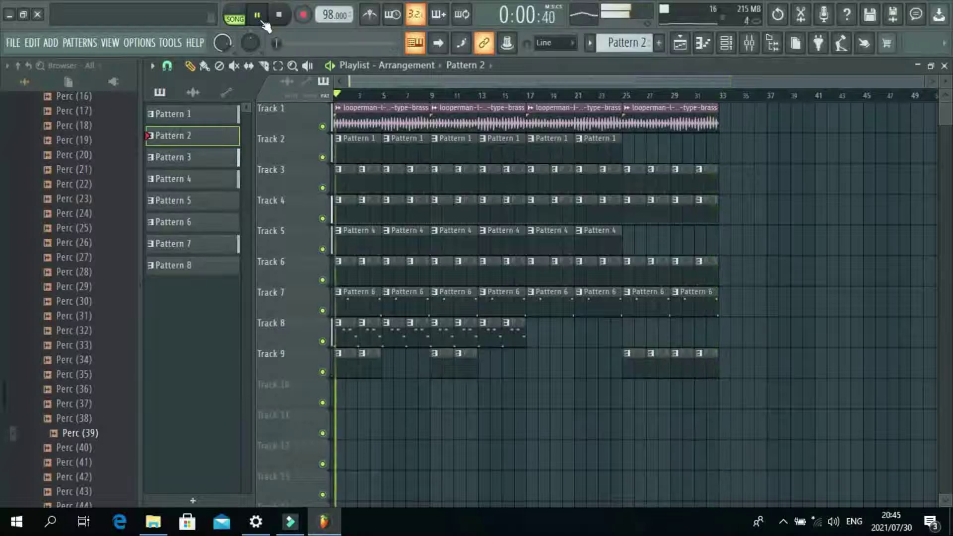
click(280, 18)
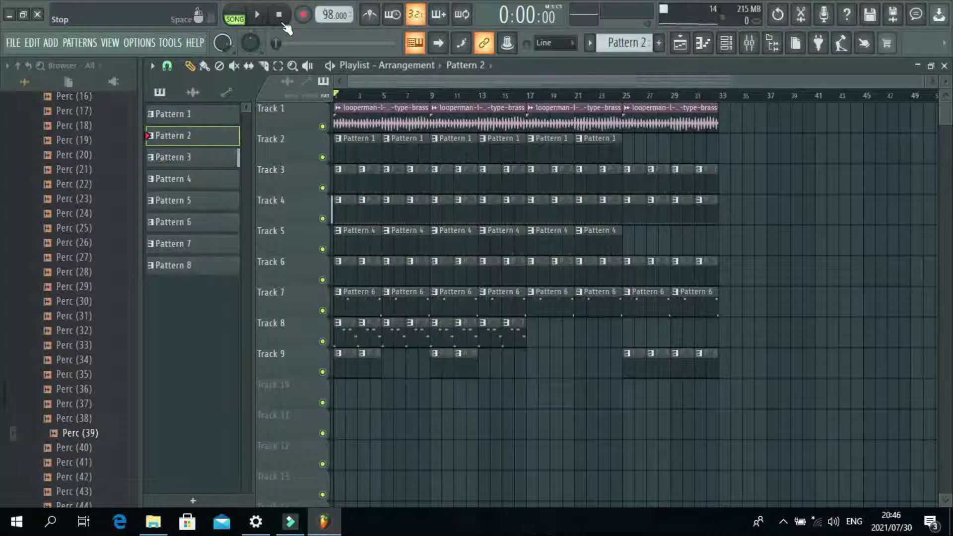
key(ctrl+s)
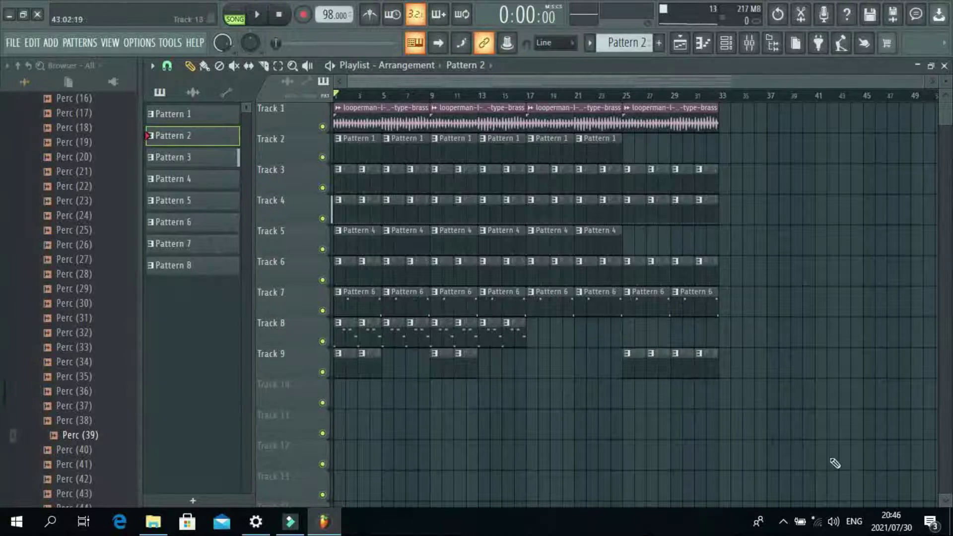
Select every clip in the playlist and move the whole arrangement four bars later to start at bar 5
drag(778, 439, 257, 90)
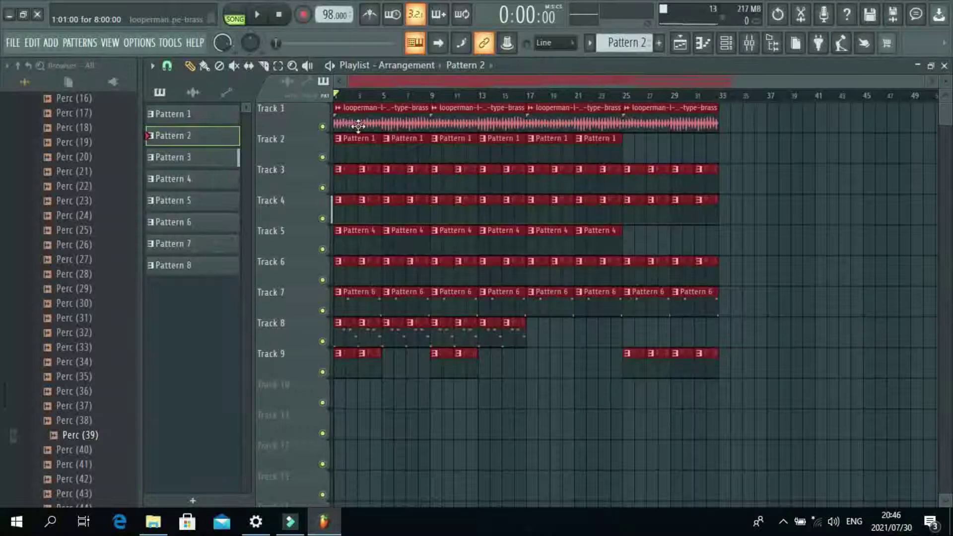
drag(357, 124, 404, 124)
click(351, 202)
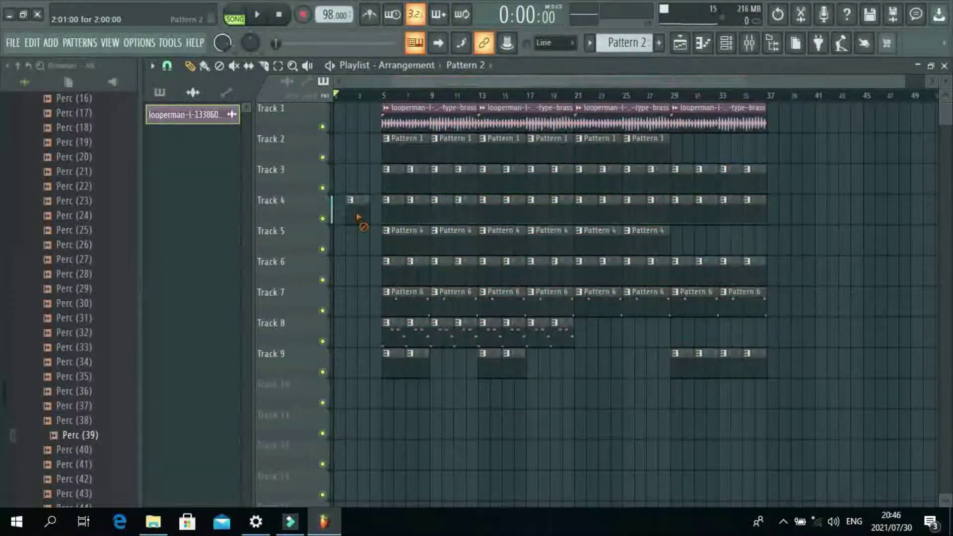
click(347, 166)
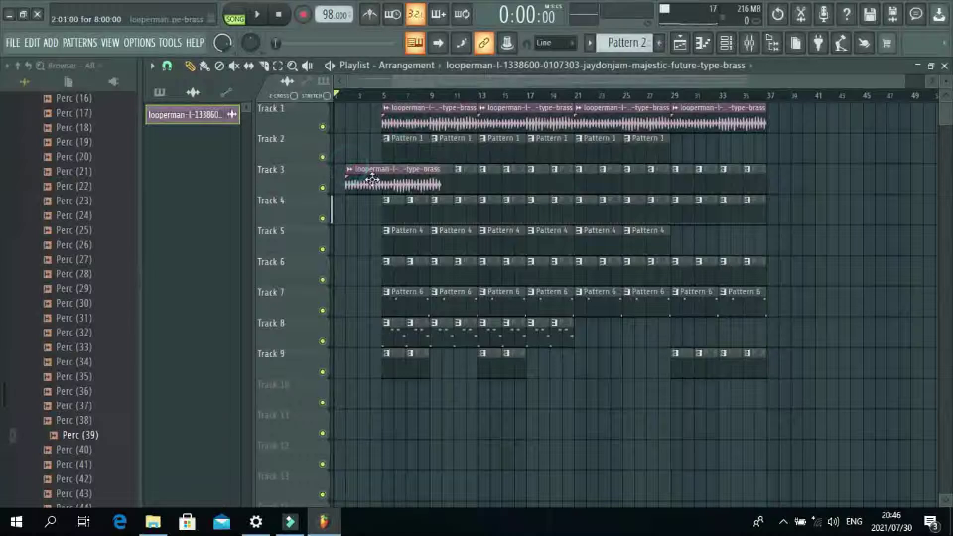
right_click(372, 180)
Move the whole arrangement another four bars to start at bar 9 and add the brass loop at bar 1 on Track 1
drag(806, 420, 346, 113)
mouse_move(409, 123)
mouse_down()
mouse_move(466, 134)
mouse_move(454, 136)
mouse_up()
click(336, 132)
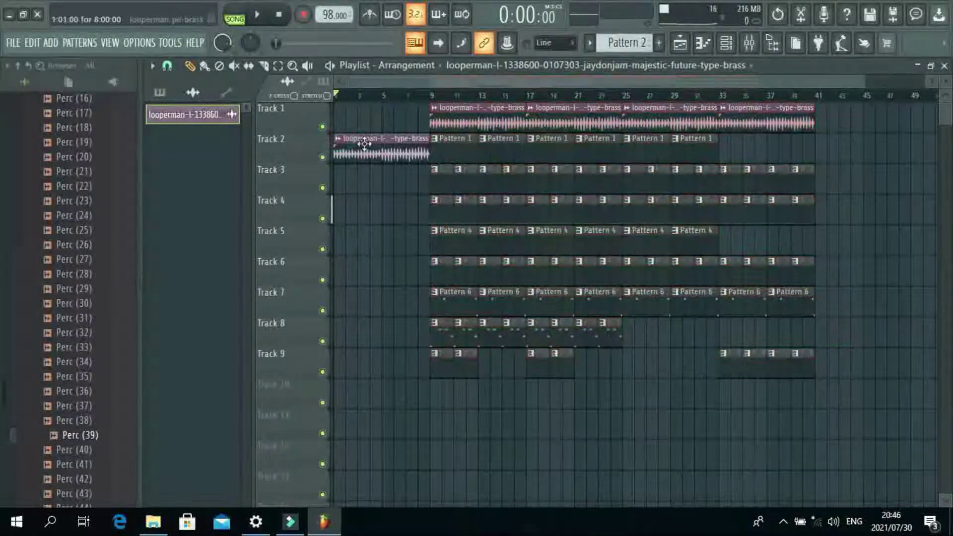
Find the Yes Lawd! sample in the looperman folder of the User packs and place it on Track 10 at bar 8
click(18, 65)
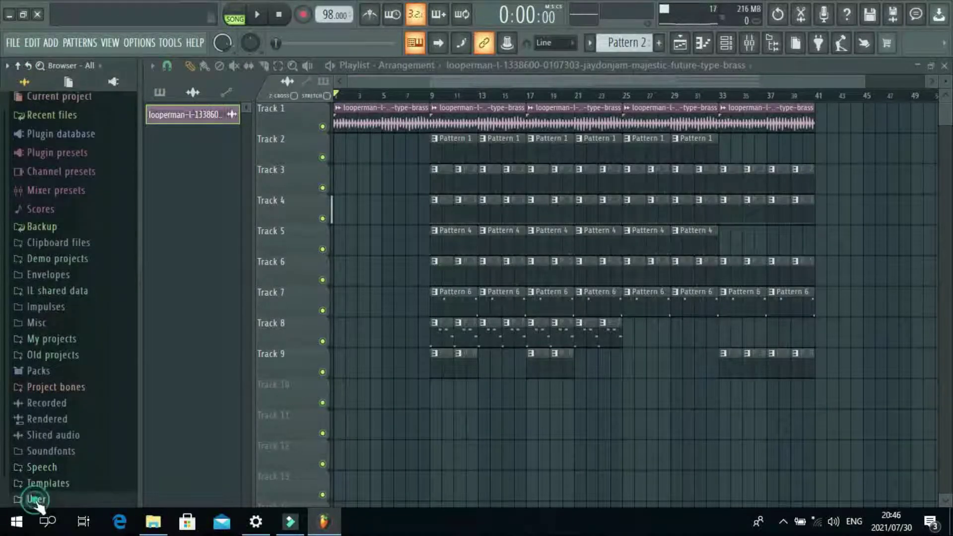
click(19, 499)
click(44, 501)
scroll(25, 417, up, 1)
scroll(45, 433, down, 15)
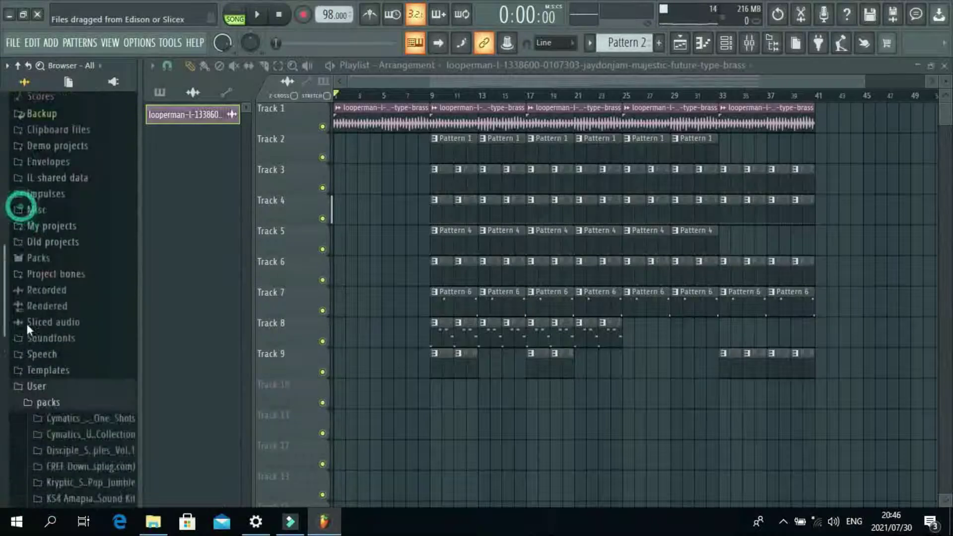
click(64, 381)
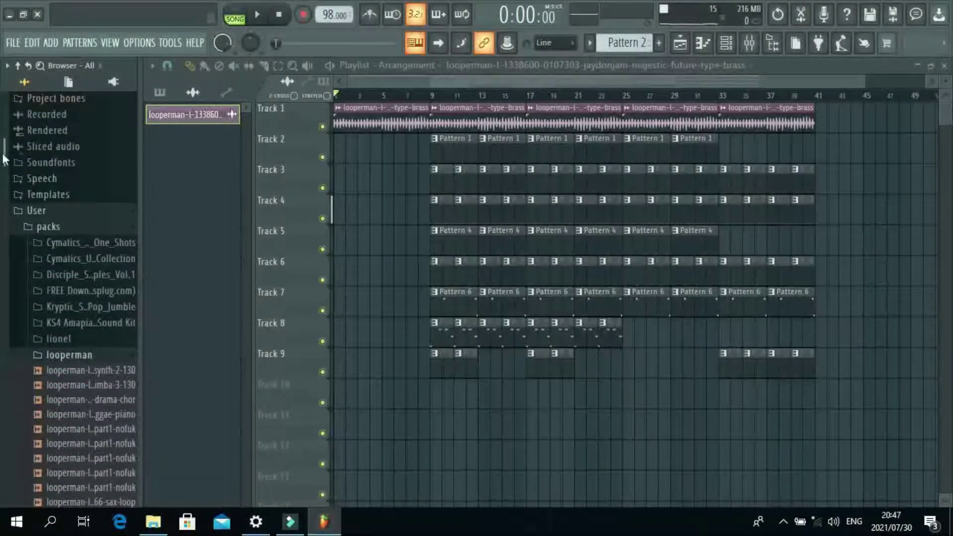
scroll(58, 365, down, 20)
drag(66, 362, 423, 398)
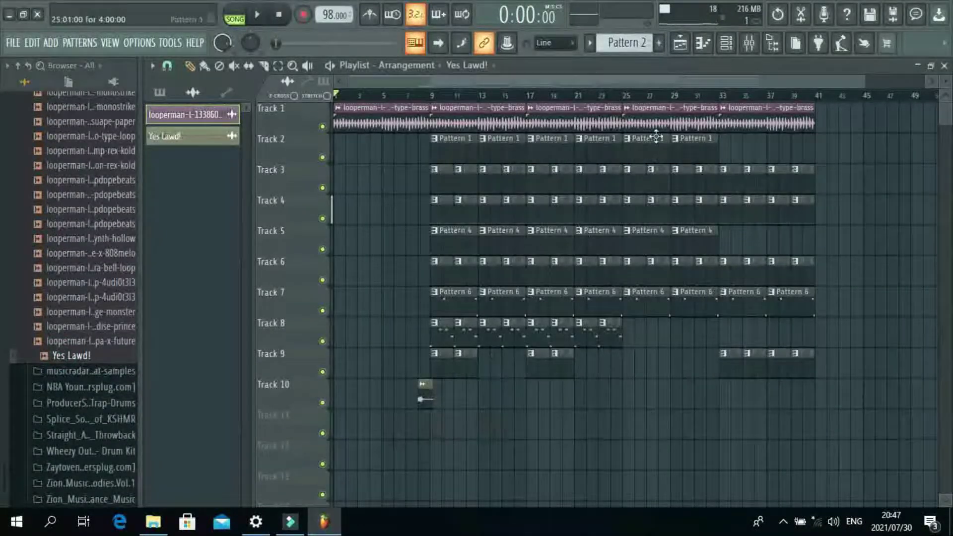
Set the playlist snap to 1/2 beat, then refine it to a finer step-based value for positioning the Yes Lawd! clip
drag(867, 83, 584, 82)
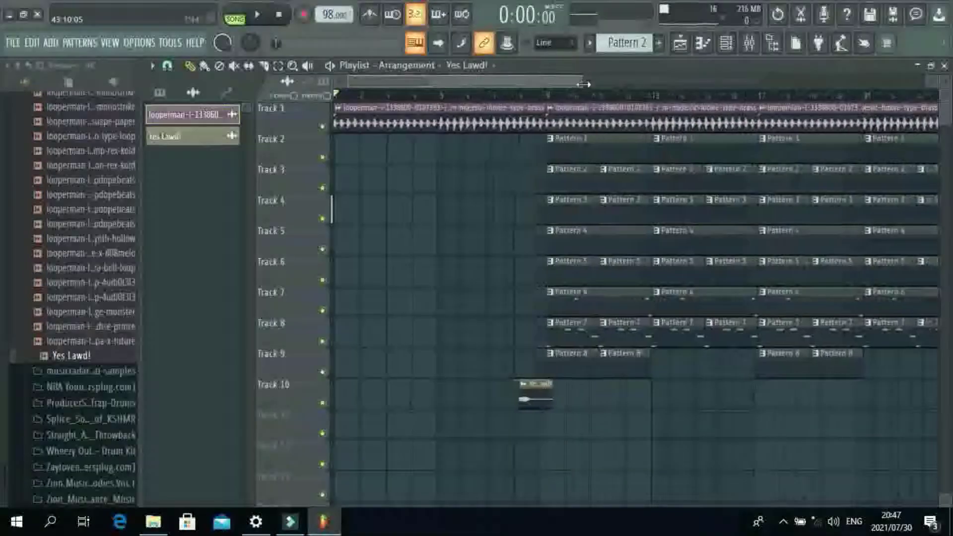
click(167, 66)
click(190, 251)
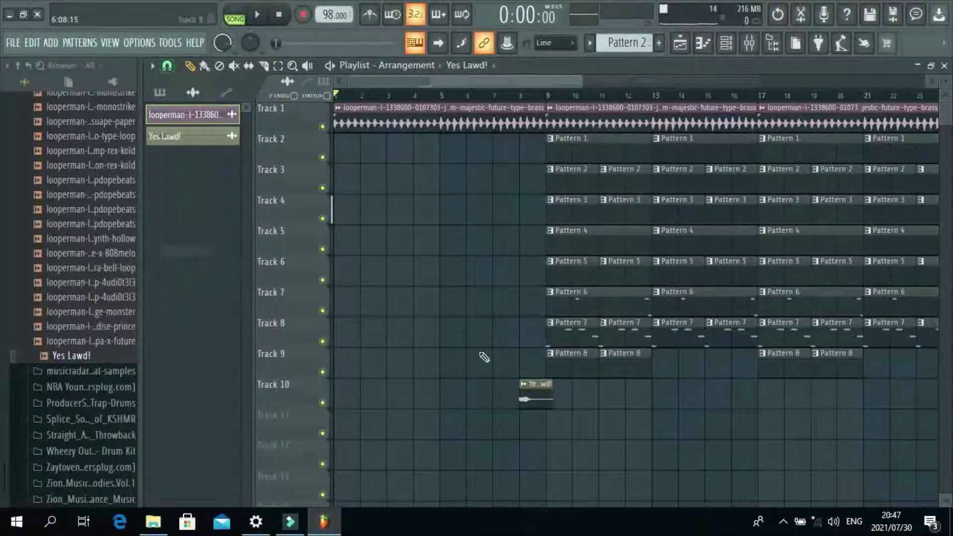
click(170, 69)
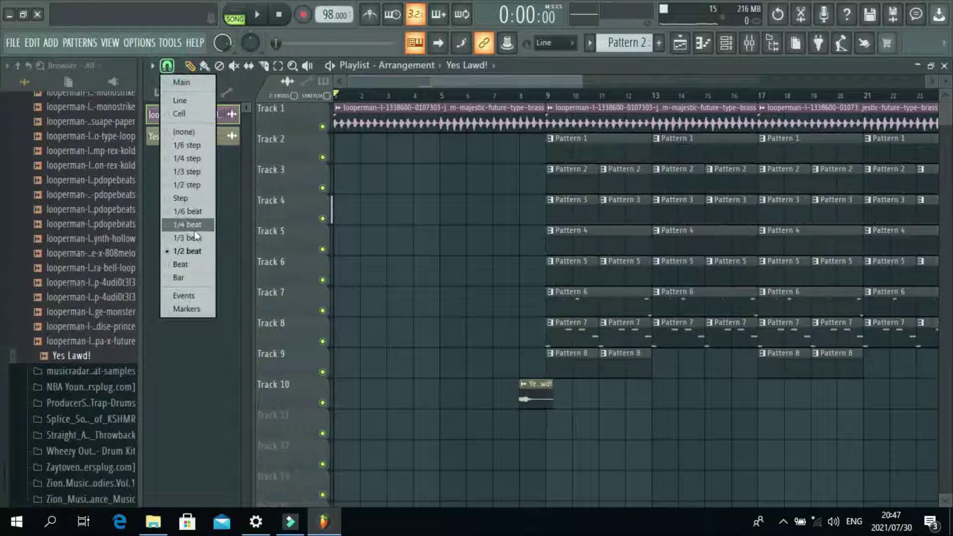
click(188, 192)
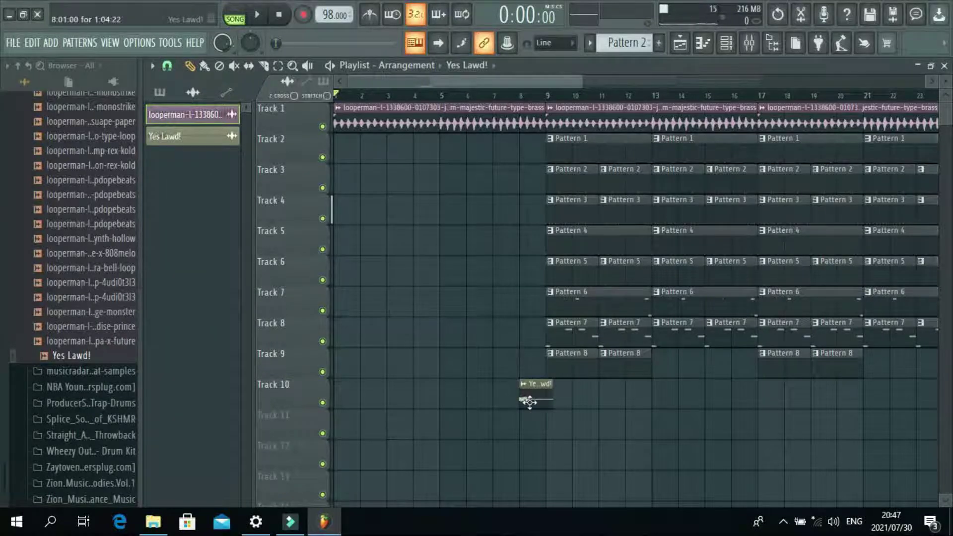
Move the Yes Lawd! clip on Track 10 half a bar later to 8:09:00 and play the arrangement from just before bar 8
drag(530, 402, 543, 401)
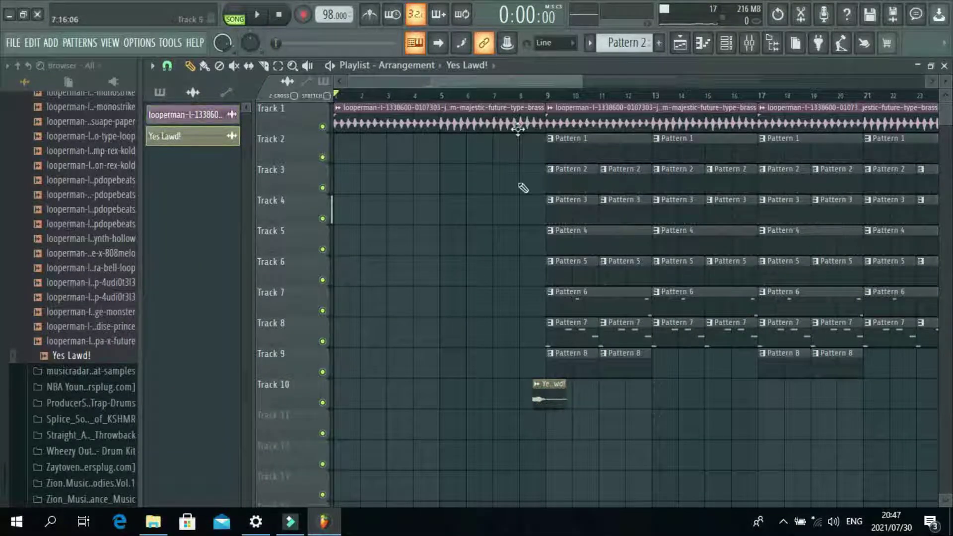
drag(581, 82, 952, 428)
key(space)
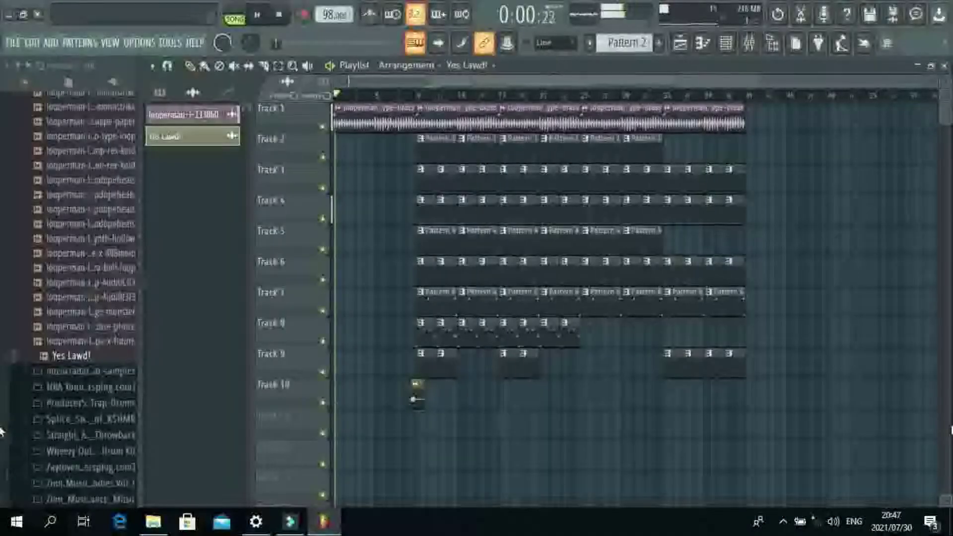
key(space)
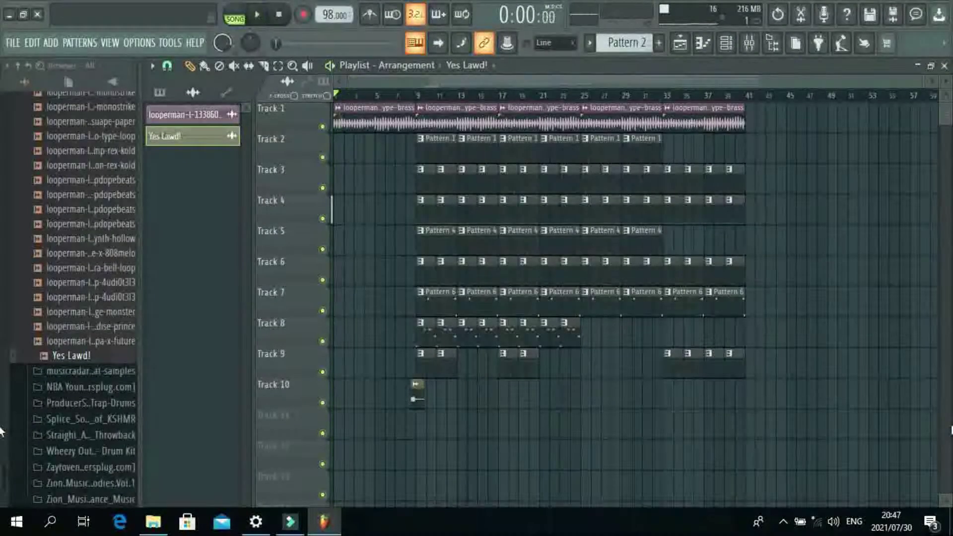
click(403, 103)
key(space)
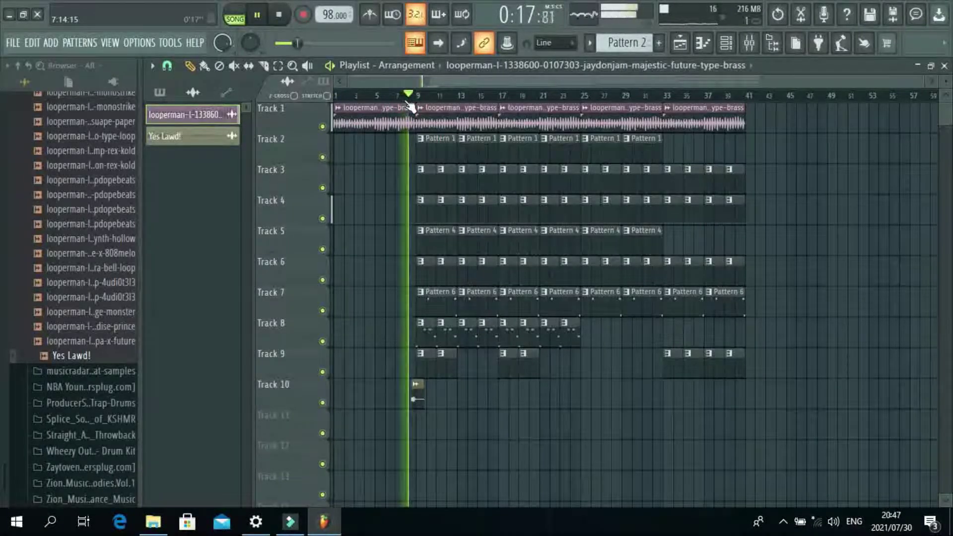
key(space)
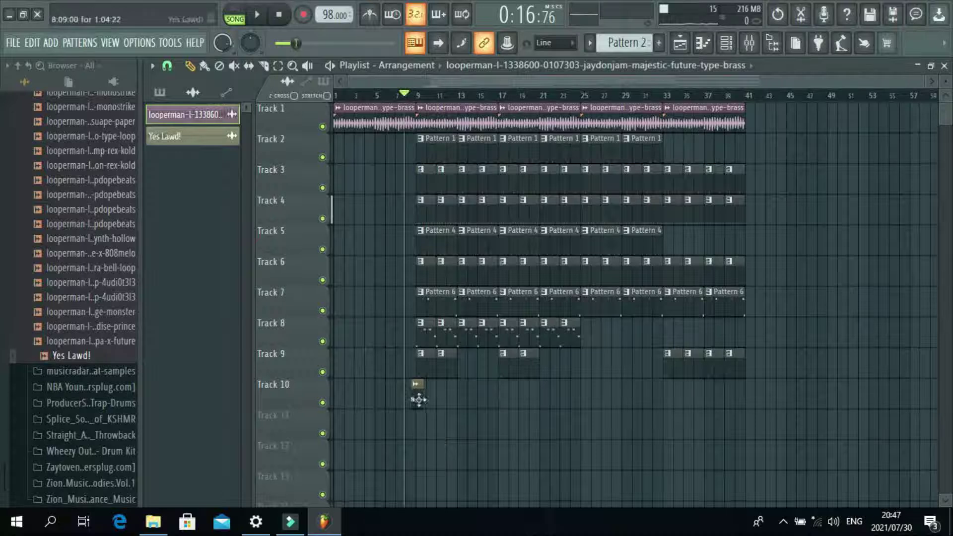
Move the Yes Lawd! clip earlier to 8:02:12 and set its time stretch to 2:00:00 in the channel settings
click(419, 401)
click(417, 385)
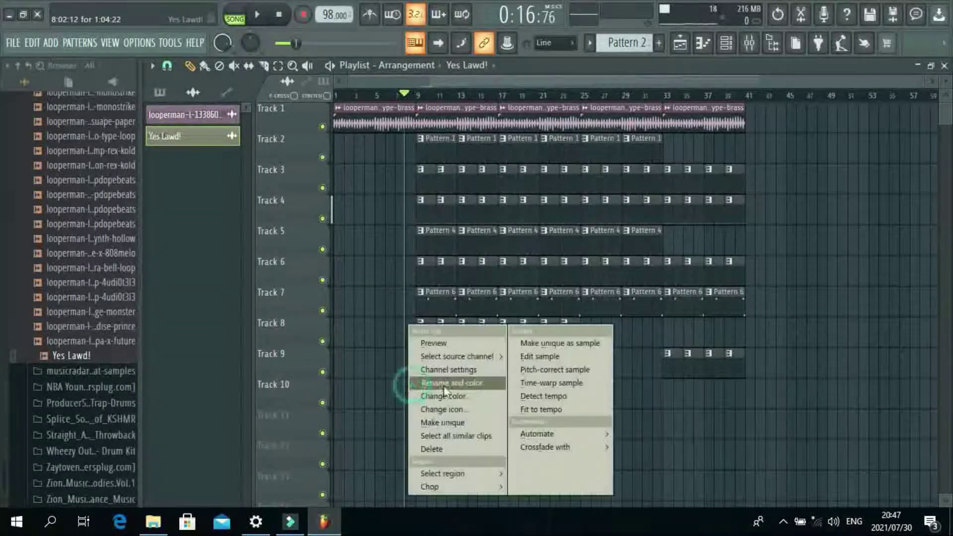
click(445, 369)
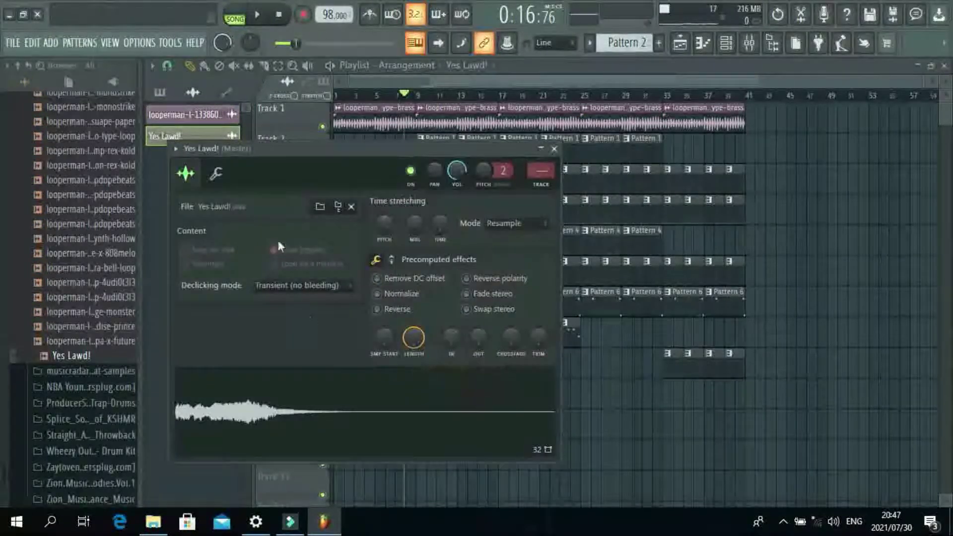
drag(439, 223, 439, 217)
drag(374, 152, 849, 225)
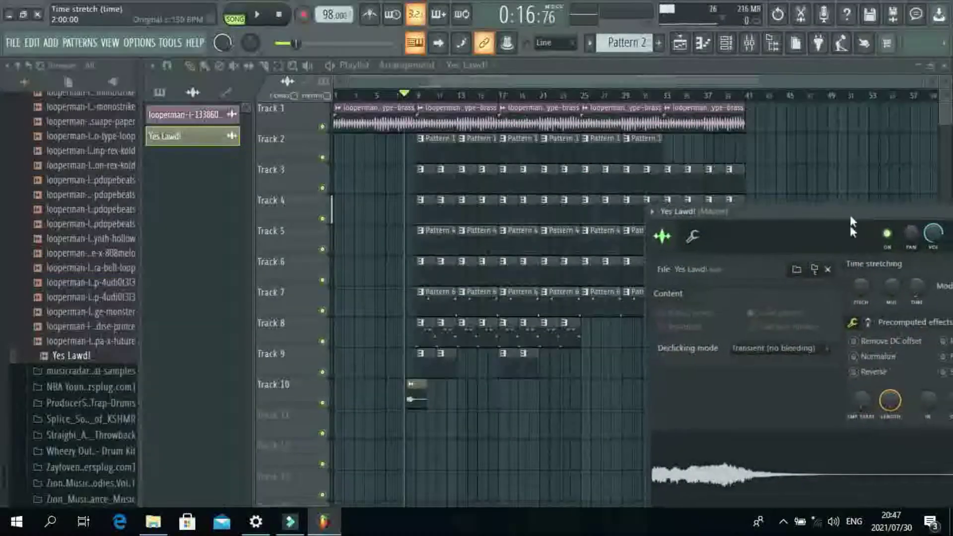
Reset the pitch shift of the Yes Lawd! sample and play back the lead-in to bar 9 with the vocal tag
right_click(863, 292)
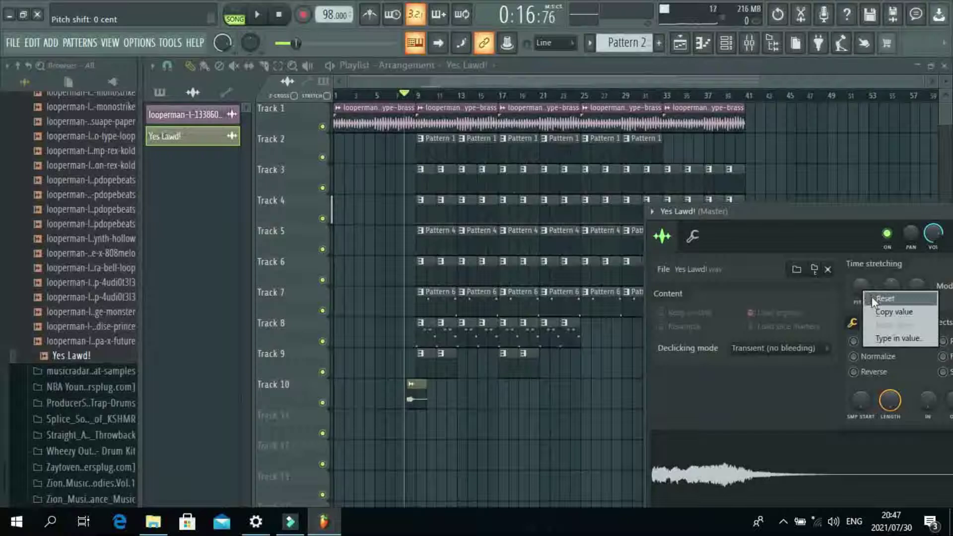
click(872, 297)
key(space)
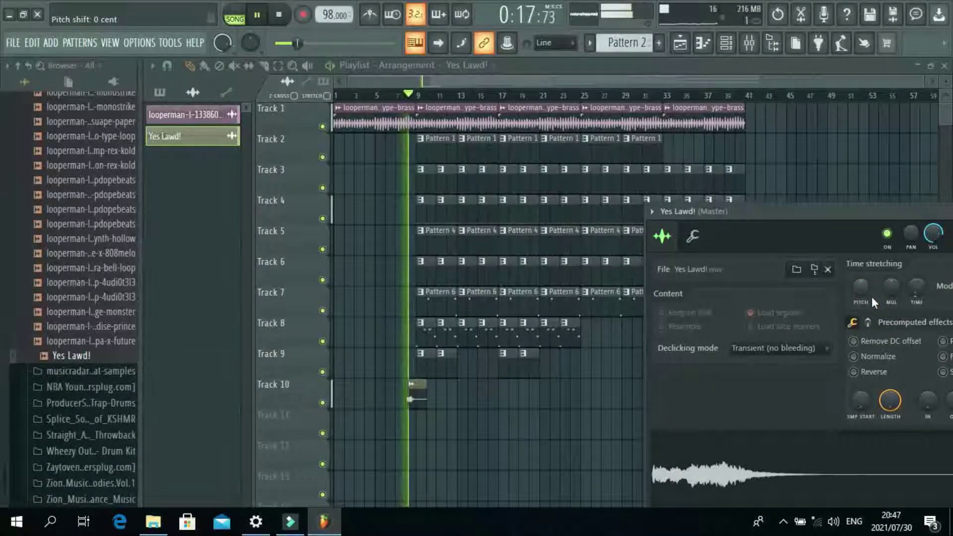
key(space)
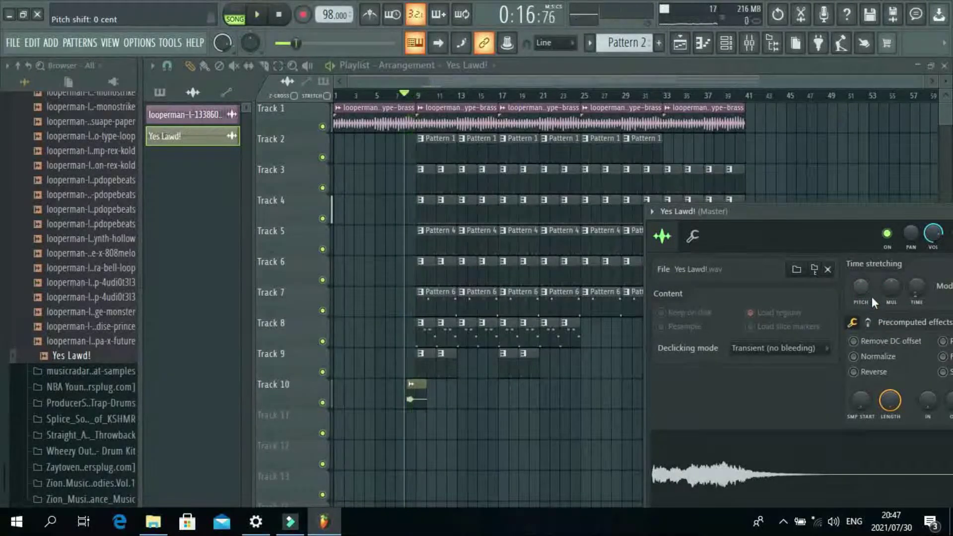
Clear the workspace by closing the playlist, piano roll, Gross Beat, Yes Lawd! channel settings and channel rack windows
click(946, 65)
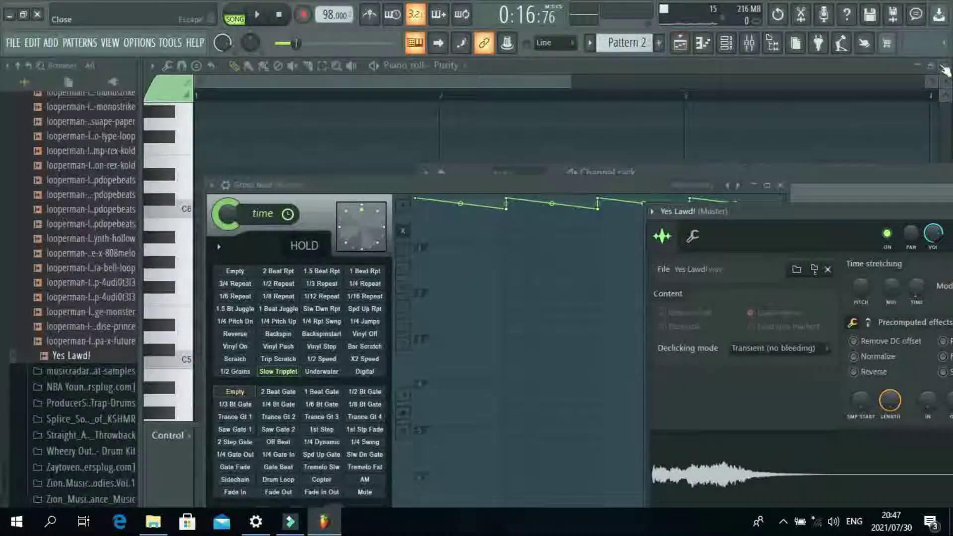
click(682, 45)
drag(843, 176, 643, 369)
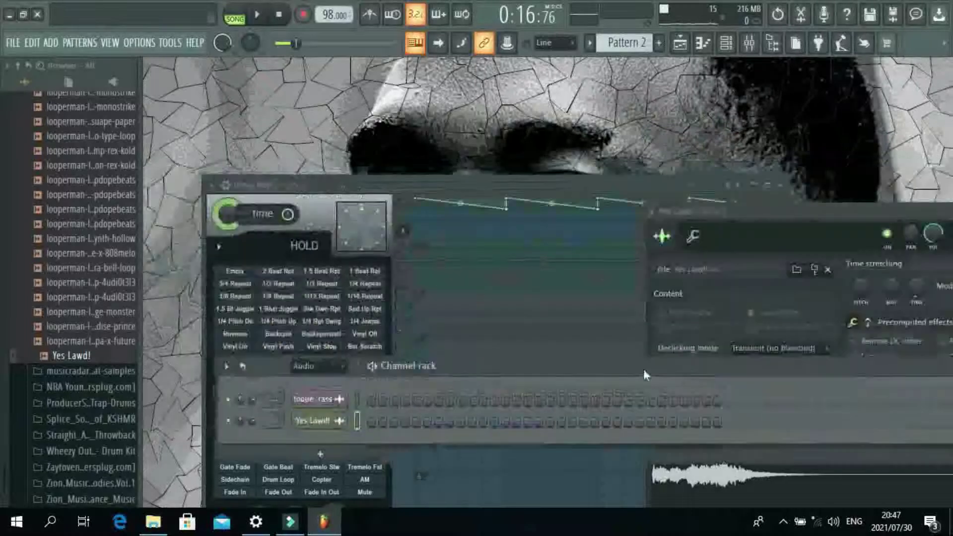
click(783, 186)
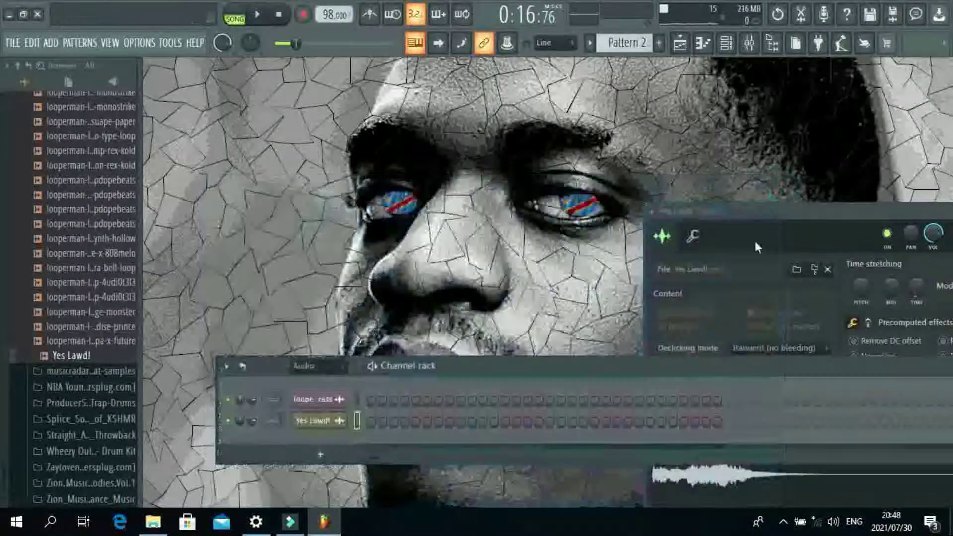
key(Escape)
key(Escape)
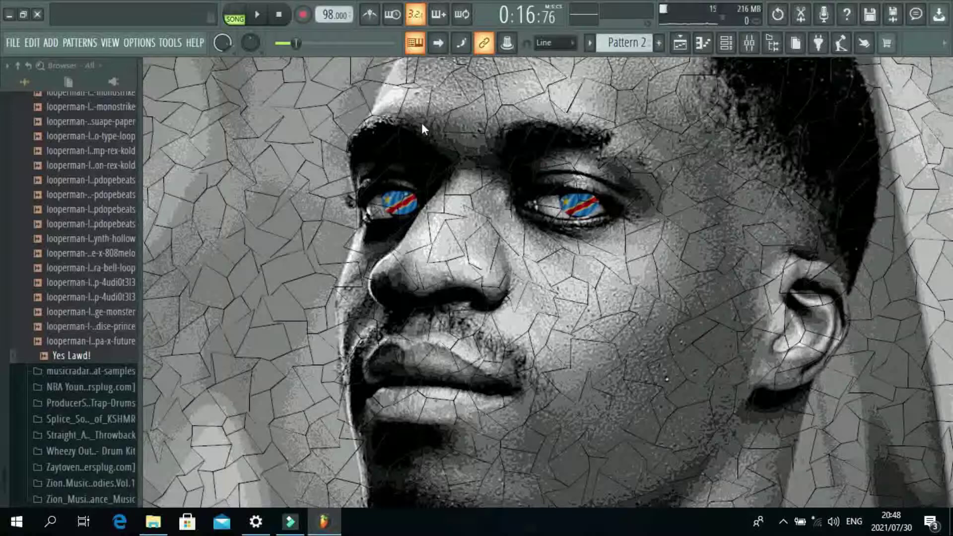